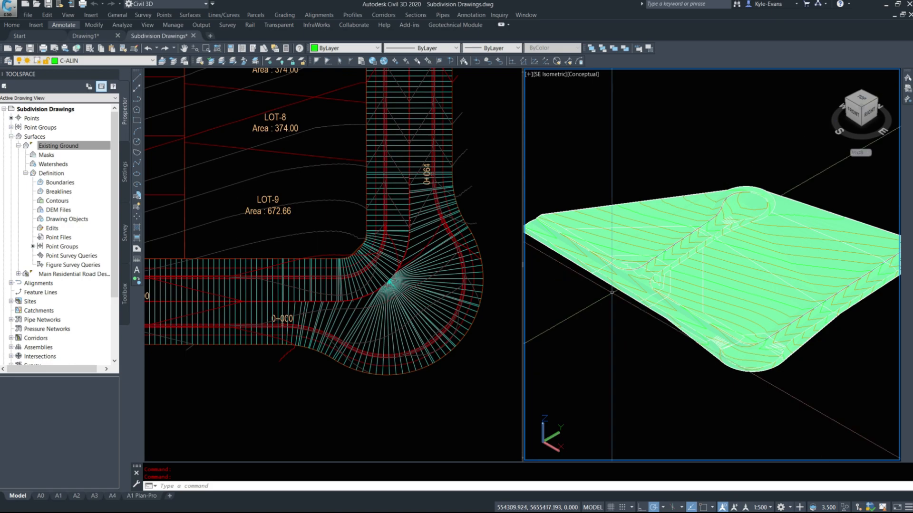
- Open the Elevation Editor for the parcel line between LOT-1 and LOT-2 to review its elevations and grades
{"action": "left_click", "coordinate": [240, 144]}
{"action": "scroll", "coordinate": [241, 144], "scroll_direction": "down", "scroll_amount": 8}
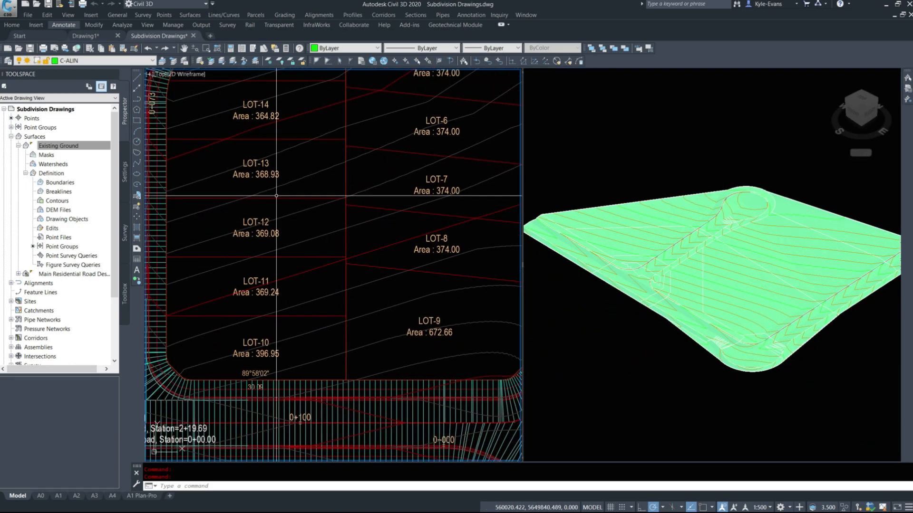
{"action": "scroll", "coordinate": [327, 232], "scroll_direction": "up", "scroll_amount": 2}
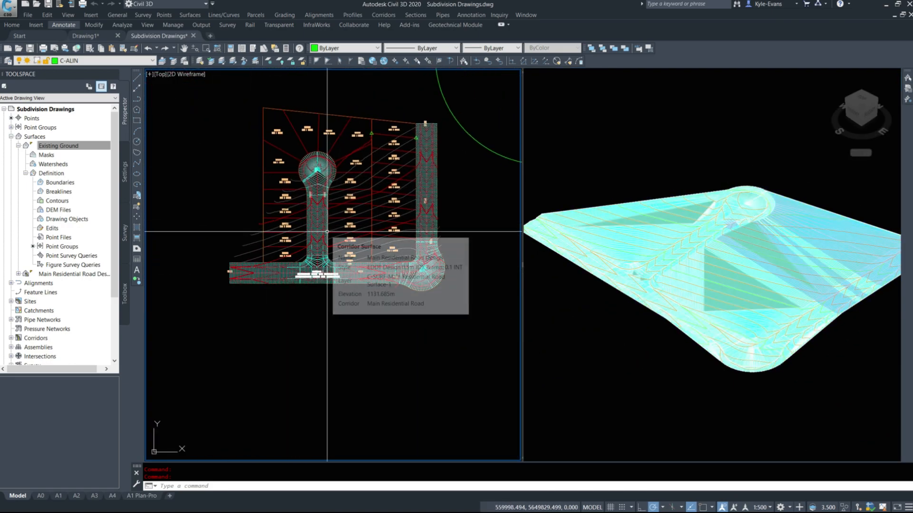
{"action": "scroll", "coordinate": [389, 181], "scroll_direction": "up", "scroll_amount": 5}
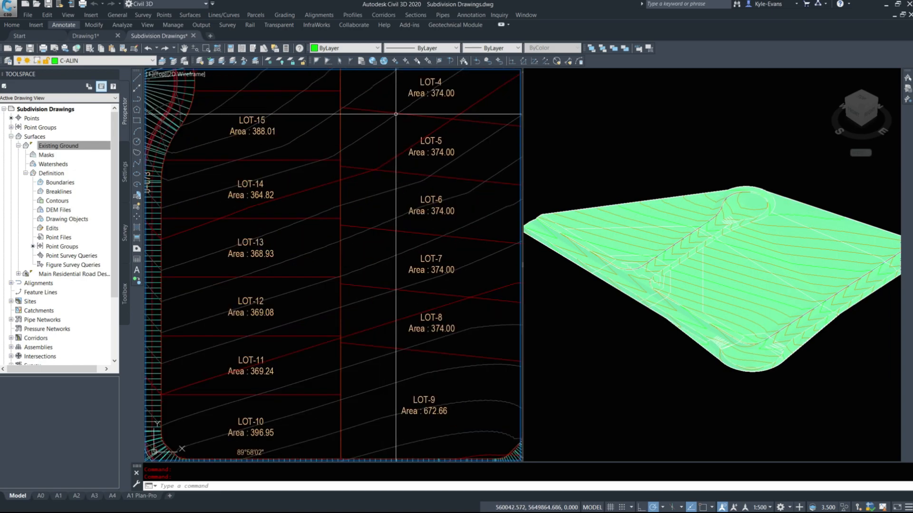
{"action": "scroll", "coordinate": [352, 285], "scroll_direction": "down", "scroll_amount": 5}
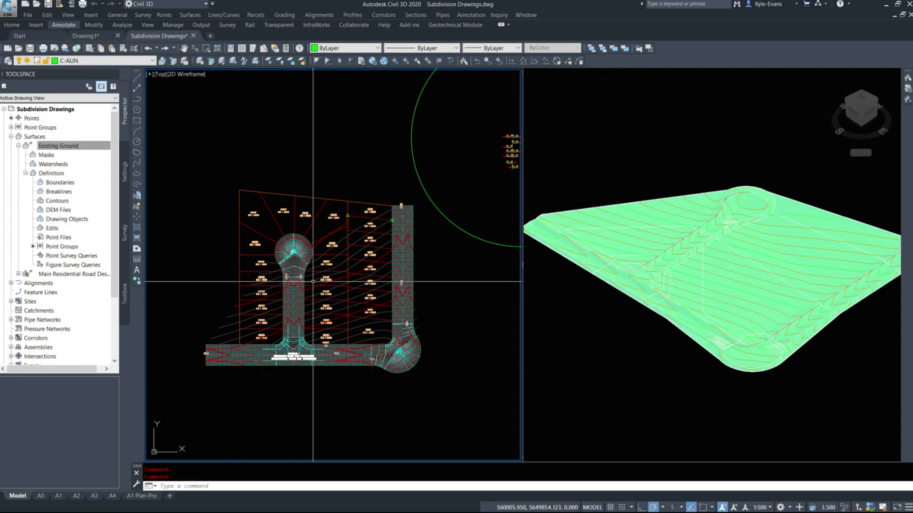
{"action": "mouse_move", "coordinate": [312, 281]}
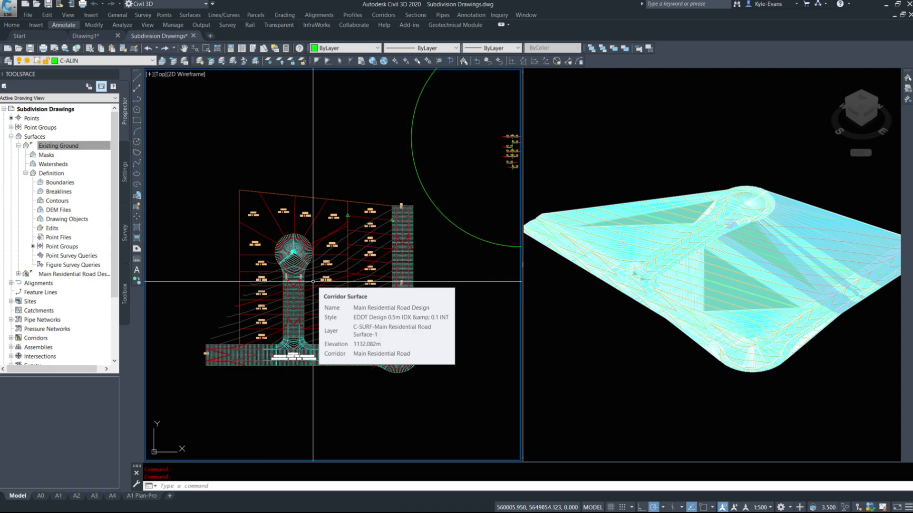
{"action": "left_click", "coordinate": [358, 217]}
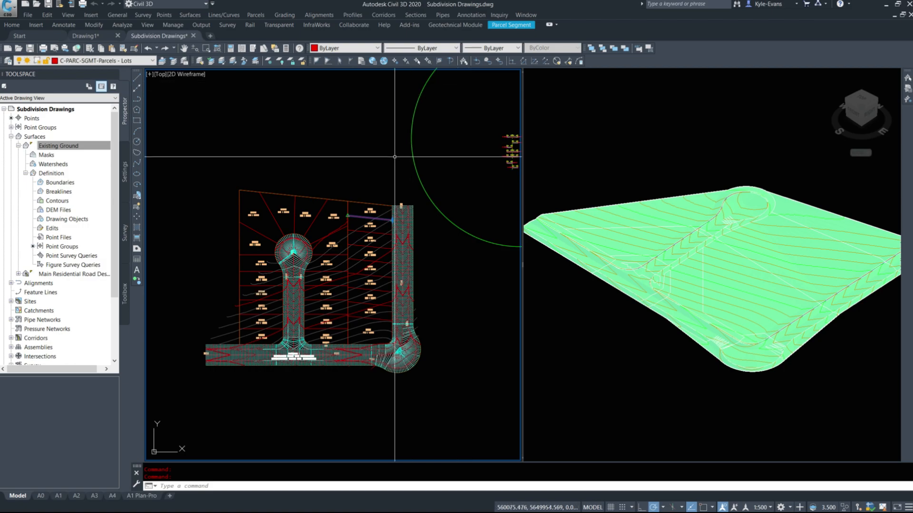
{"action": "scroll", "coordinate": [375, 166], "scroll_direction": "up", "scroll_amount": 5}
{"action": "right_click", "coordinate": [375, 291]}
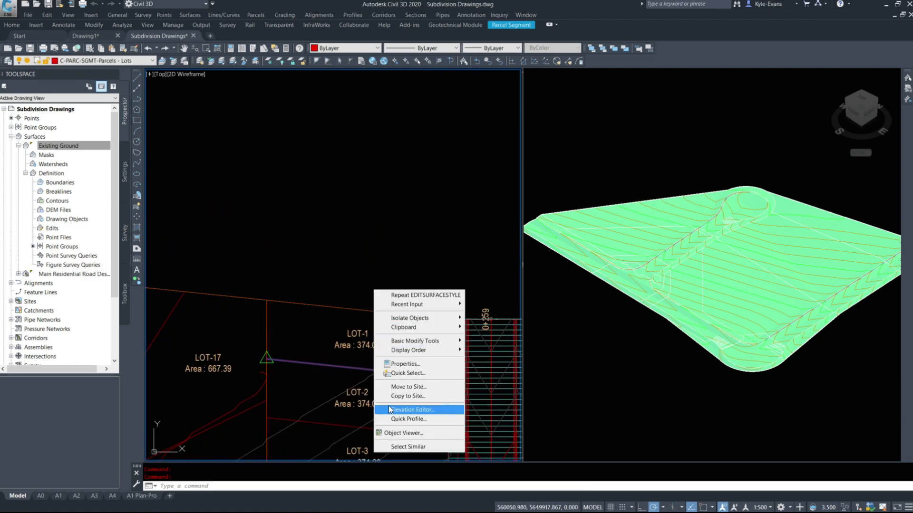
{"action": "left_click", "coordinate": [411, 409]}
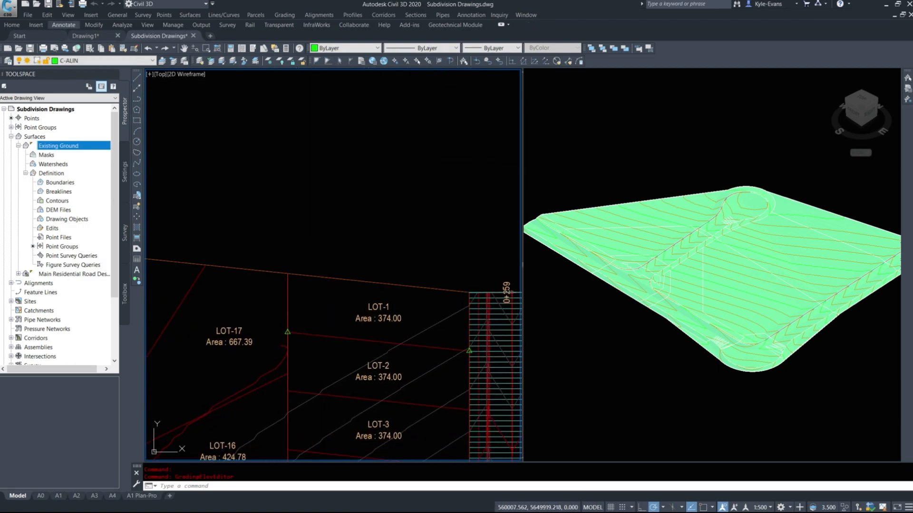
{"action": "left_click", "coordinate": [371, 339]}
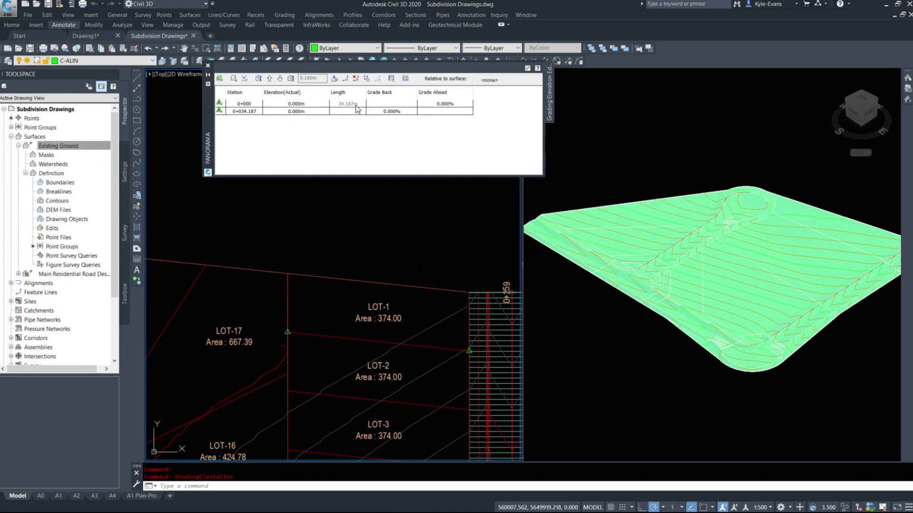
- Clear the selection of the LOT-1/LOT-2 parcel line and close the Elevation Editor
{"action": "left_click", "coordinate": [386, 342]}
{"action": "right_click", "coordinate": [386, 341]}
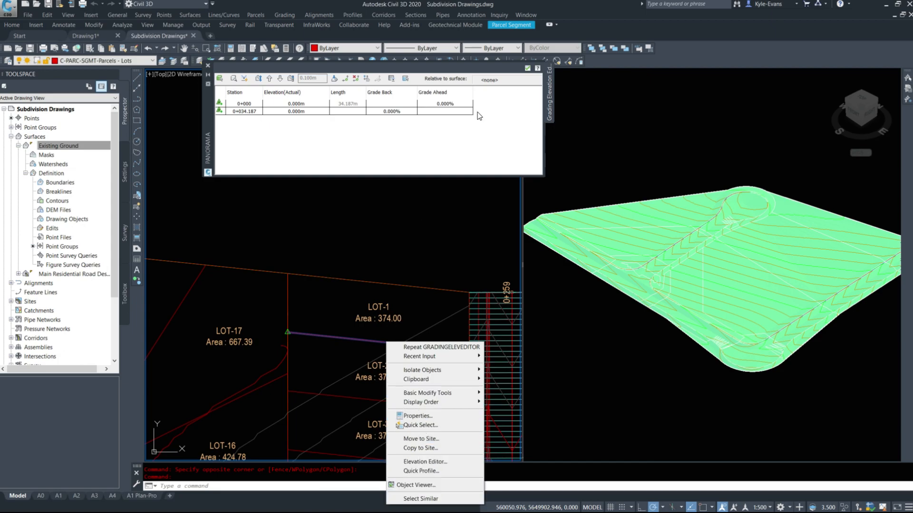
{"action": "key", "text": "Escape"}
{"action": "key", "text": "Escape"}
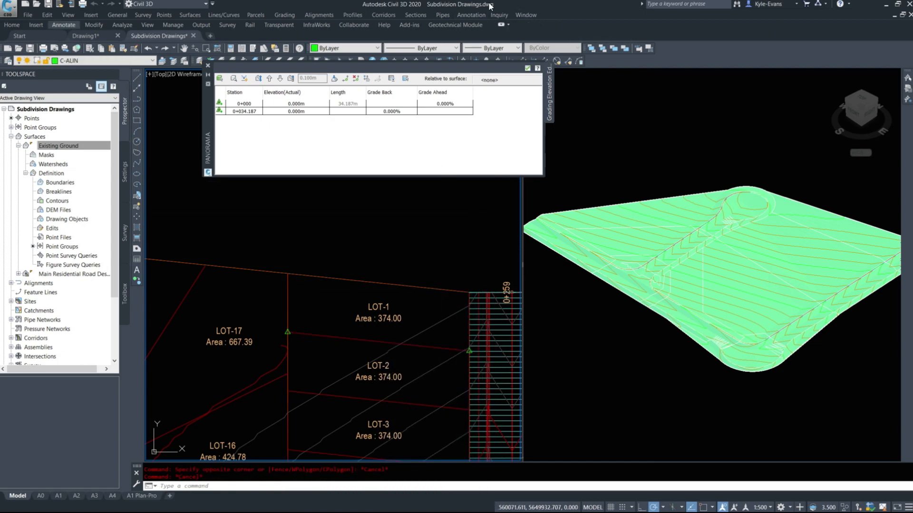
{"action": "scroll", "coordinate": [336, 356], "scroll_direction": "down", "scroll_amount": 2}
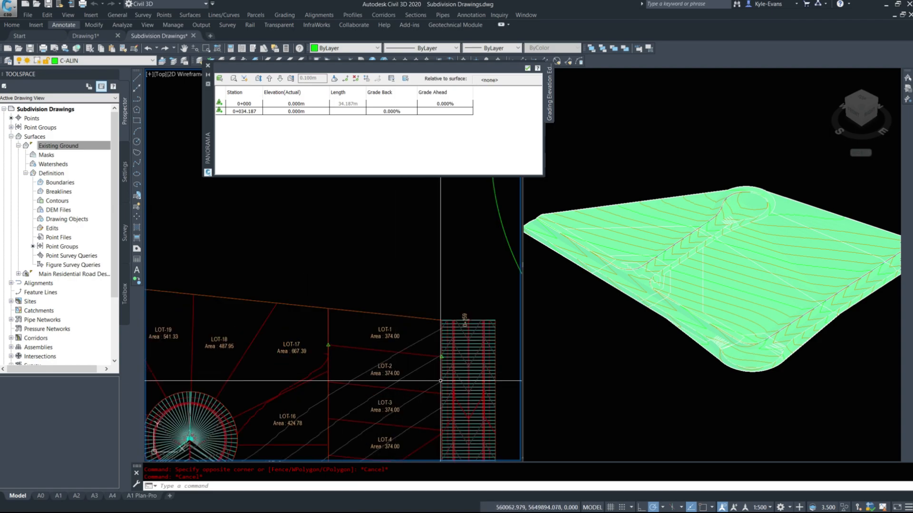
{"action": "middle_click_drag", "start_coordinate": [468, 325], "coordinate": [461, 267]}
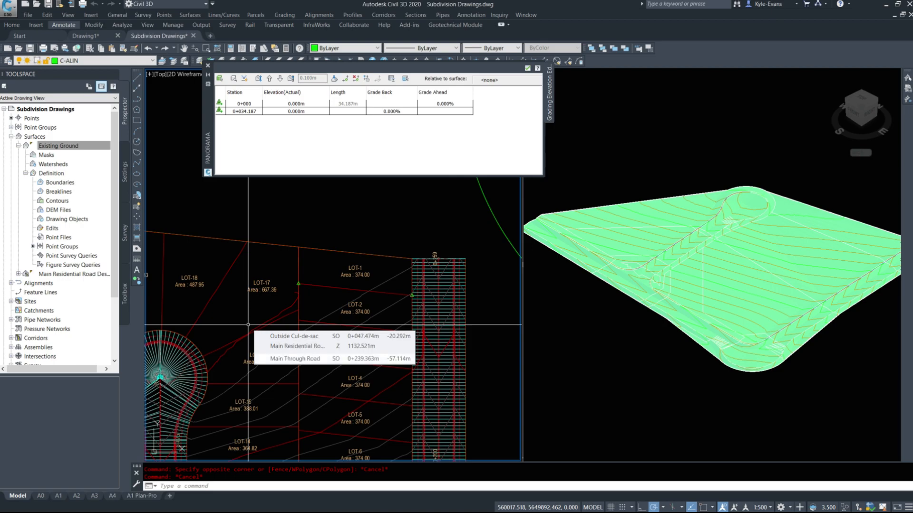
{"action": "left_click", "coordinate": [208, 65]}
- Create a new site named "Lot Grading FeatureLines"
{"action": "middle_click_drag", "start_coordinate": [294, 347], "coordinate": [440, 314]}
{"action": "middle_click_drag", "start_coordinate": [319, 377], "coordinate": [316, 325]}
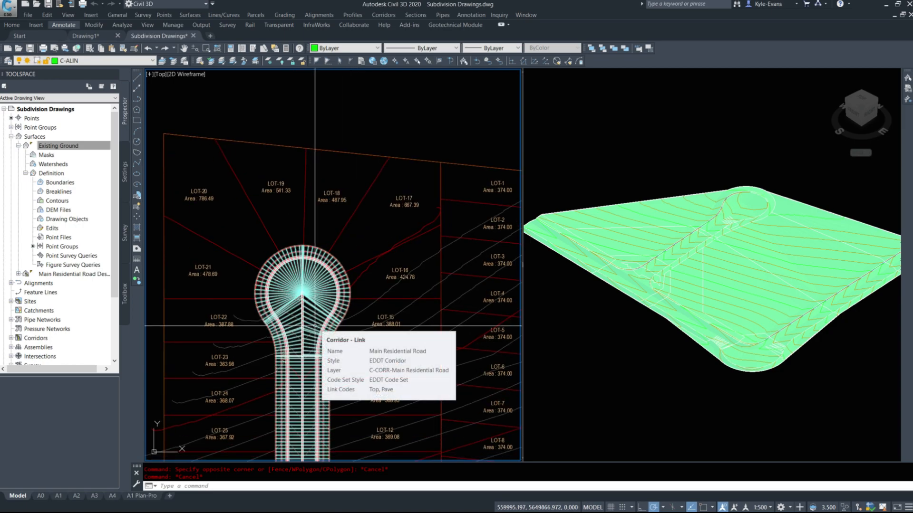
{"action": "scroll", "coordinate": [316, 325], "scroll_direction": "down", "scroll_amount": 5}
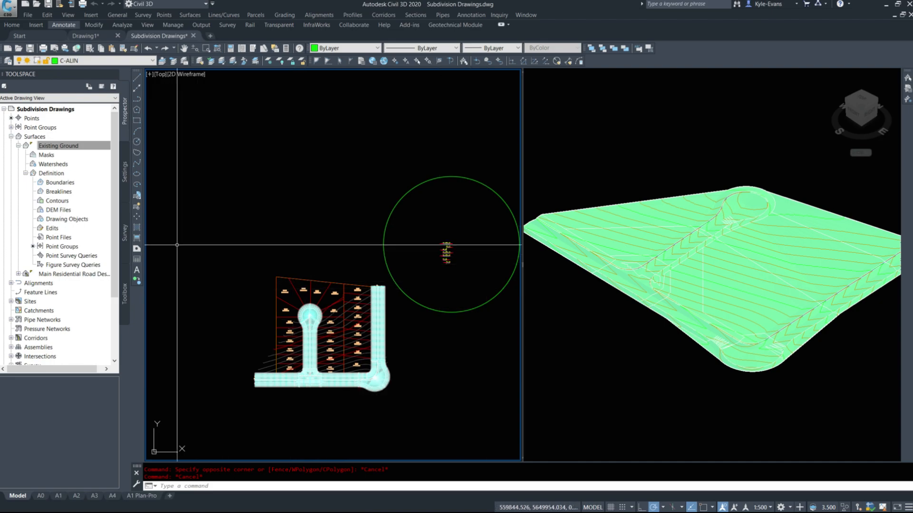
{"action": "left_click", "coordinate": [11, 137]}
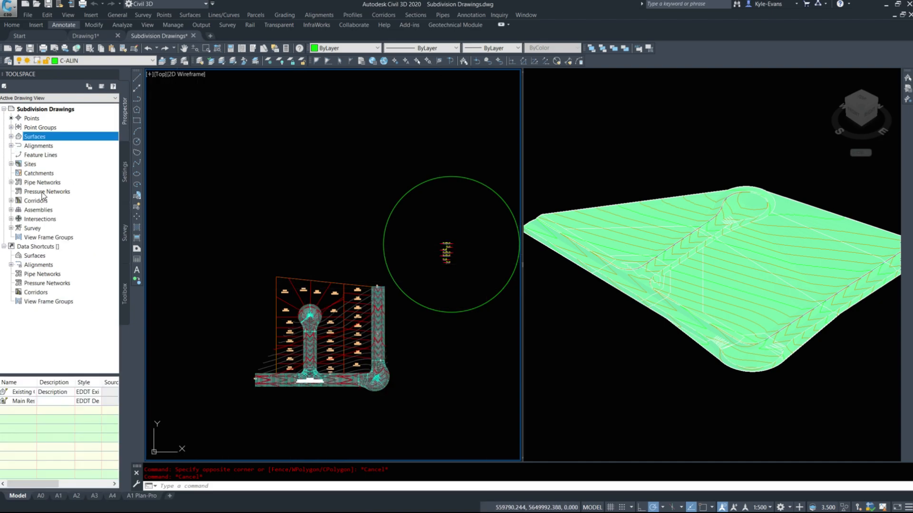
{"action": "left_click", "coordinate": [11, 164]}
{"action": "right_click", "coordinate": [29, 164]}
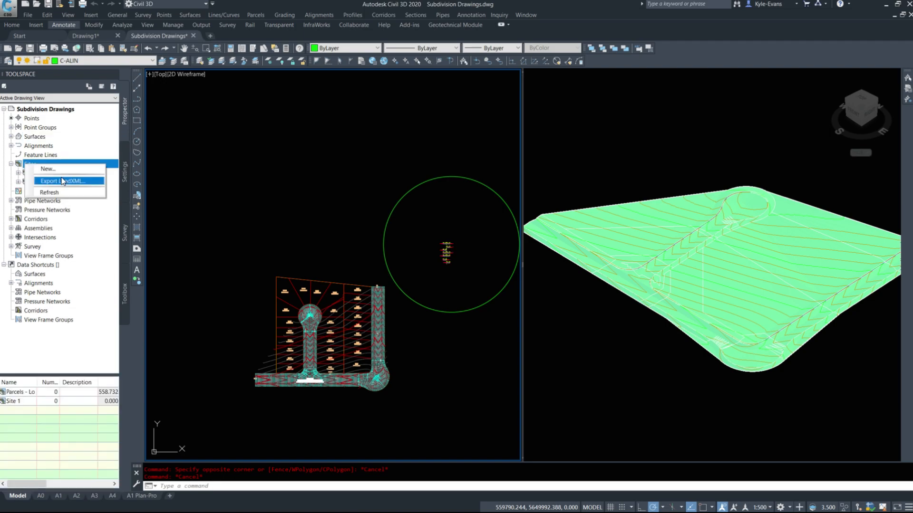
{"action": "left_click", "coordinate": [61, 170]}
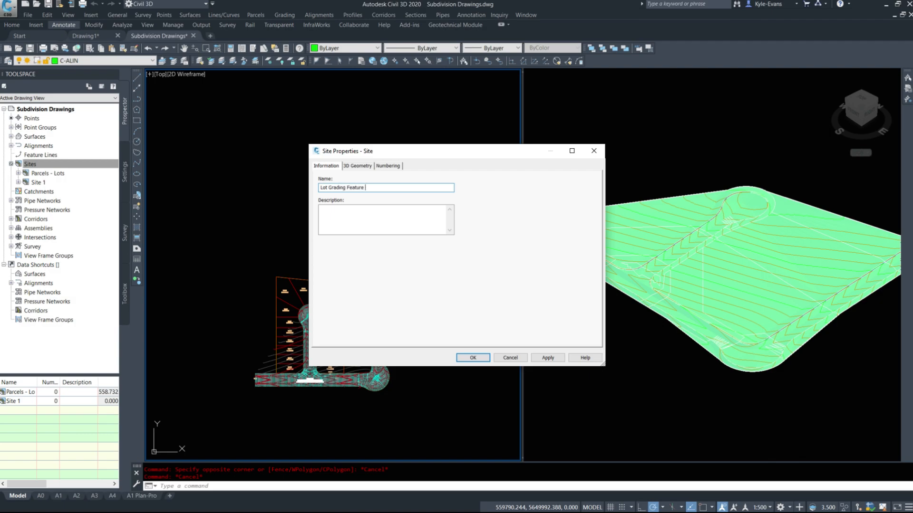
{"action": "left_click", "coordinate": [478, 360]}
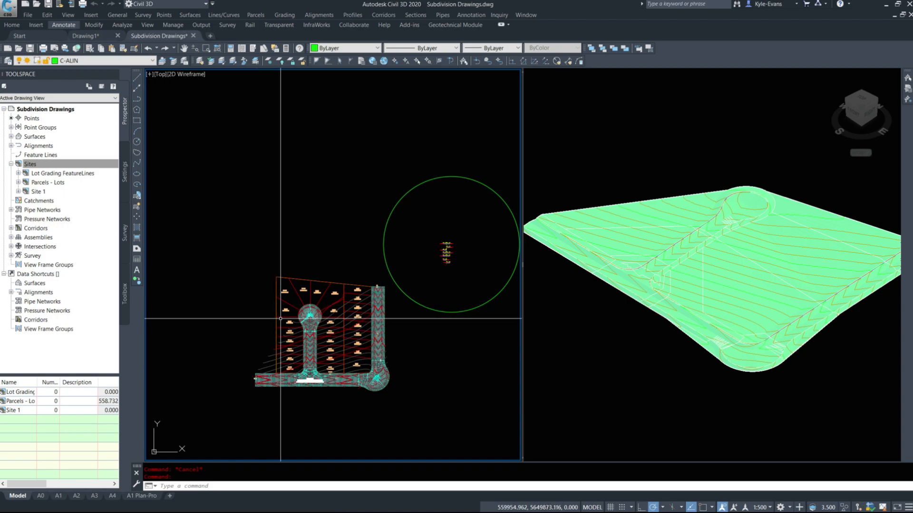
- Draw a polyline along the lot line between LOT-26 and LOT-27, snapping to the endpoints at the road edge and rear boundary
{"action": "key", "text": "Return"}
{"action": "scroll", "coordinate": [299, 387], "scroll_direction": "up", "scroll_amount": 8}
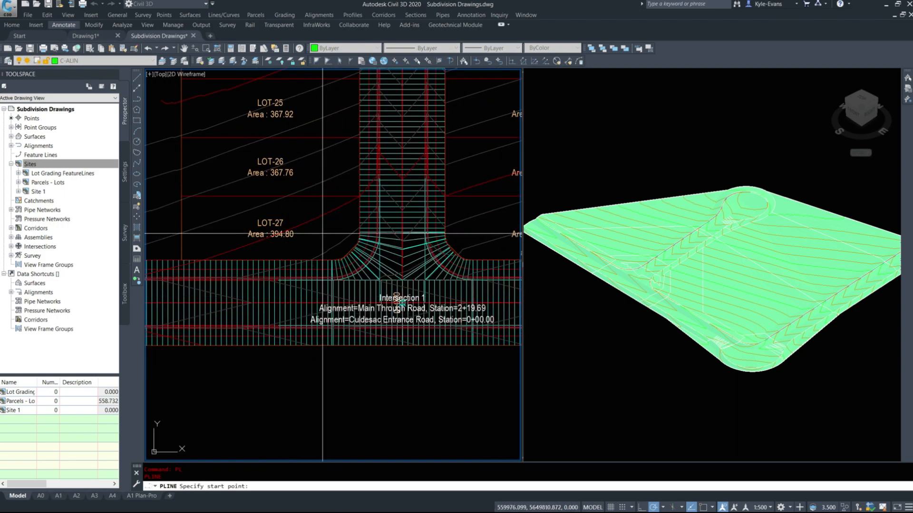
{"action": "right_click", "coordinate": [338, 195], "text": "shift"}
{"action": "key", "text": "e"}
{"action": "left_click", "coordinate": [360, 196]}
{"action": "right_click", "coordinate": [264, 195], "text": "shift"}
{"action": "key", "text": "e"}
{"action": "left_click", "coordinate": [214, 198]}
{"action": "middle_click_drag", "start_coordinate": [255, 243], "coordinate": [338, 358]}
{"action": "key", "text": "Return"}
- Draw a polyline along the lot line between LOT-25 and LOT-26, snapped to both endpoints
{"action": "key", "text": "Return"}
{"action": "right_click", "coordinate": [422, 249], "text": "shift"}
{"action": "key", "text": "e"}
{"action": "left_click", "coordinate": [442, 253]}
{"action": "right_click", "coordinate": [364, 246], "text": "shift"}
{"action": "key", "text": "e"}
{"action": "left_click", "coordinate": [264, 253]}
{"action": "key", "text": "Return"}
- Draw a polyline along the lot line between LOT-24 and LOT-25, snapped to both endpoints
{"action": "key", "text": "Return"}
{"action": "middle_click_drag", "start_coordinate": [418, 207], "coordinate": [370, 232]}
{"action": "right_click", "coordinate": [375, 227], "text": "shift"}
{"action": "key", "text": "e"}
{"action": "left_click", "coordinate": [394, 220]}
{"action": "right_click", "coordinate": [329, 218], "text": "shift"}
{"action": "key", "text": "e"}
{"action": "left_click", "coordinate": [217, 220]}
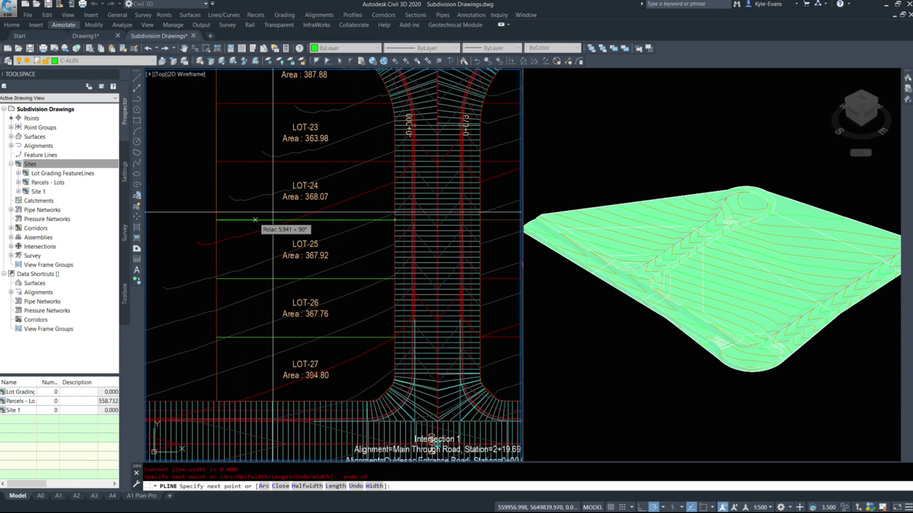
{"action": "key", "text": "Return"}
- Draw a polyline along the lot line between LOT-23 and LOT-24, from the road edge to the rear boundary
{"action": "key", "text": "Return"}
{"action": "middle_click_drag", "start_coordinate": [389, 165], "coordinate": [370, 258]}
{"action": "left_click", "coordinate": [374, 254]}
{"action": "right_click", "coordinate": [273, 254], "text": "shift"}
{"action": "key", "text": "e"}
{"action": "left_click", "coordinate": [197, 254]}
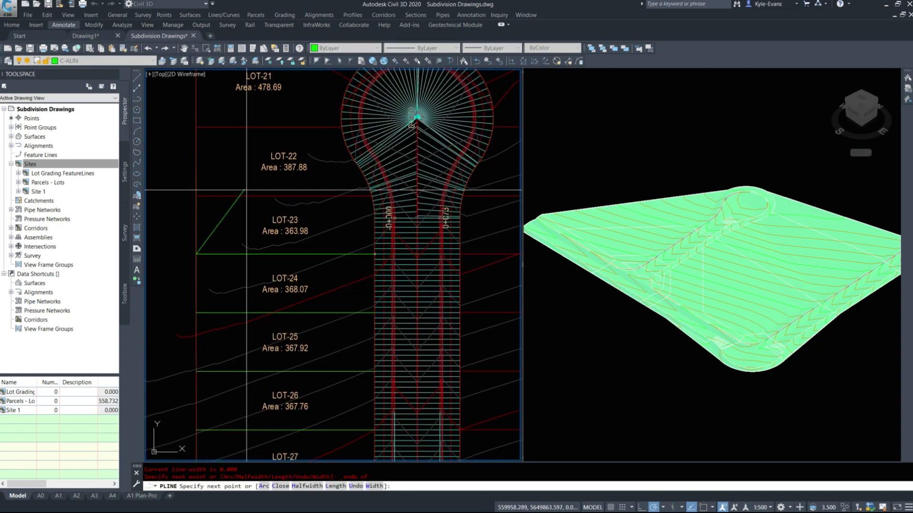
{"action": "key", "text": "Return"}
- Draw a polyline along the lot line between LOT-22 and LOT-23, starting from its endpoint at the road edge
{"action": "key", "text": "Return"}
{"action": "right_click", "coordinate": [430, 197], "text": "shift"}
{"action": "key", "text": "e"}
{"action": "left_click", "coordinate": [372, 196]}
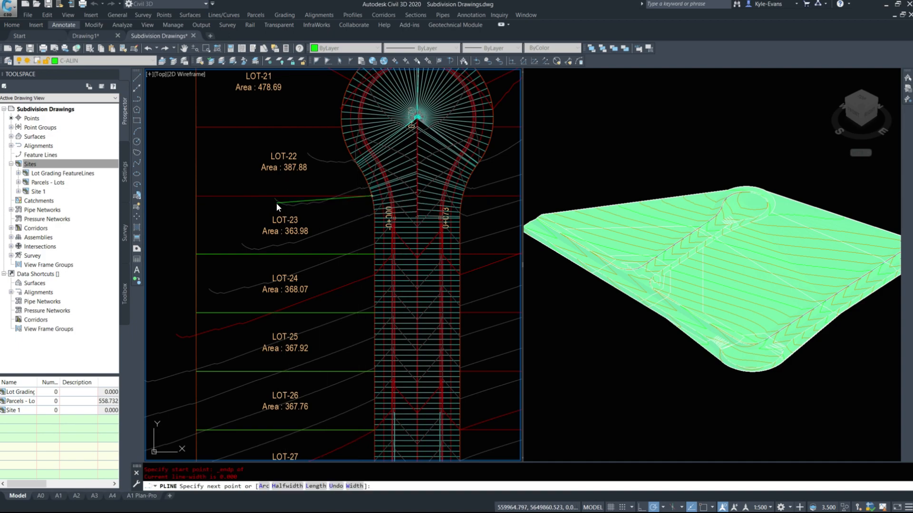
{"action": "key", "text": "Return"}
- Draw a polyline along the lot line between LOT-21 and LOT-22, from the cul-de-sac edge to the rear boundary
{"action": "key", "text": "Return"}
{"action": "middle_click_drag", "start_coordinate": [330, 122], "coordinate": [316, 207]}
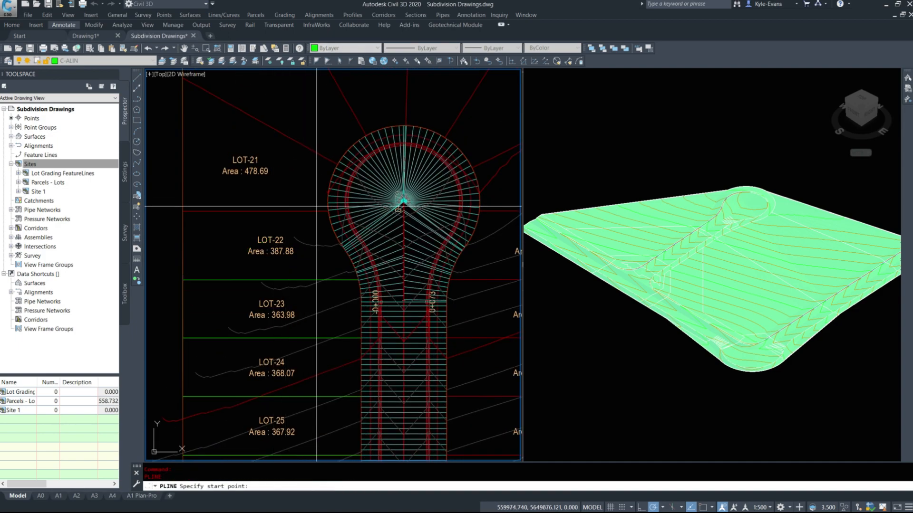
{"action": "right_click", "coordinate": [316, 210], "text": "shift"}
{"action": "key", "text": "e"}
{"action": "left_click", "coordinate": [327, 211]}
{"action": "right_click", "coordinate": [258, 211], "text": "shift"}
{"action": "key", "text": "e"}
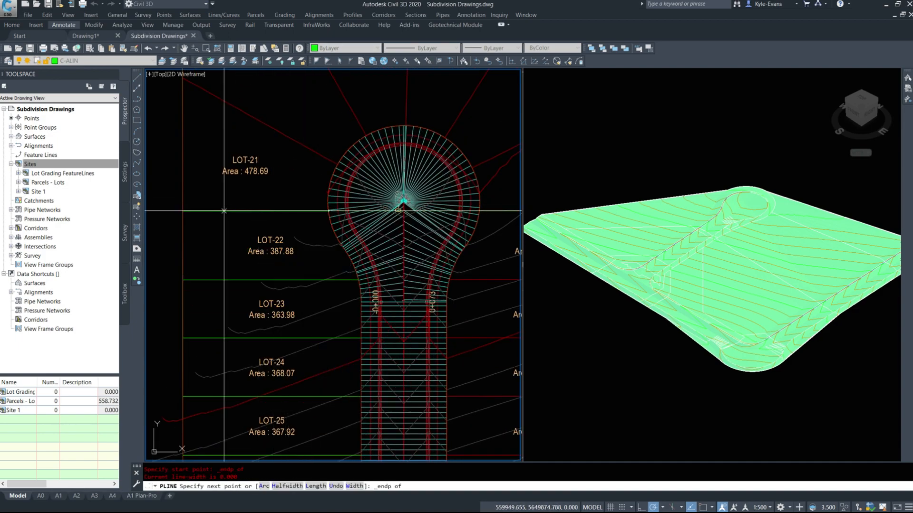
{"action": "left_click", "coordinate": [223, 211]}
{"action": "right_click", "coordinate": [233, 192]}
{"action": "left_click", "coordinate": [251, 203]}
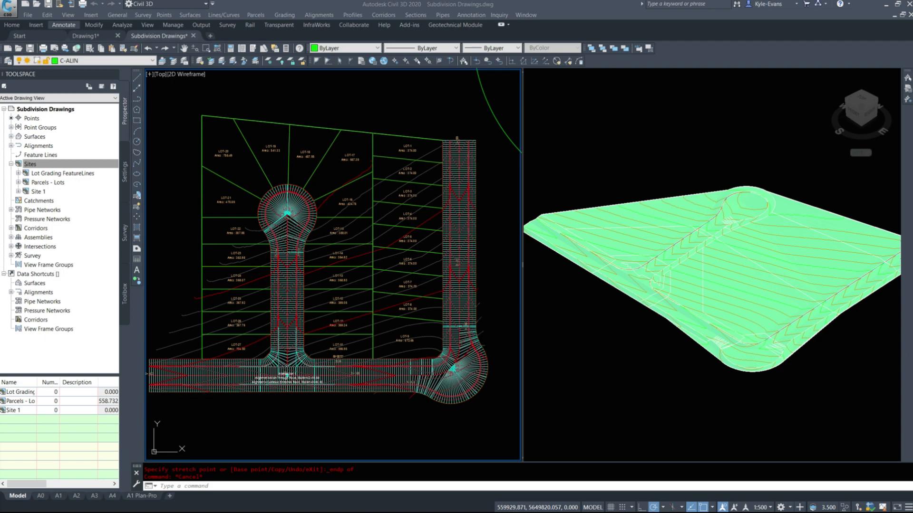
- Examine where the lot line polylines meet the edge of the main road corridor
{"action": "left_click", "coordinate": [366, 91]}
{"action": "left_click", "coordinate": [373, 145]}
{"action": "key", "text": "Escape"}
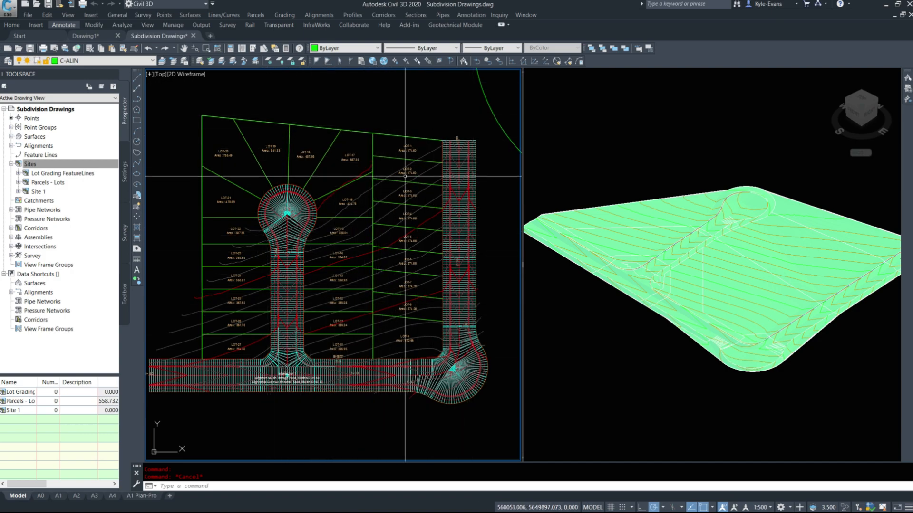
{"action": "scroll", "coordinate": [365, 274], "scroll_direction": "down", "scroll_amount": 4}
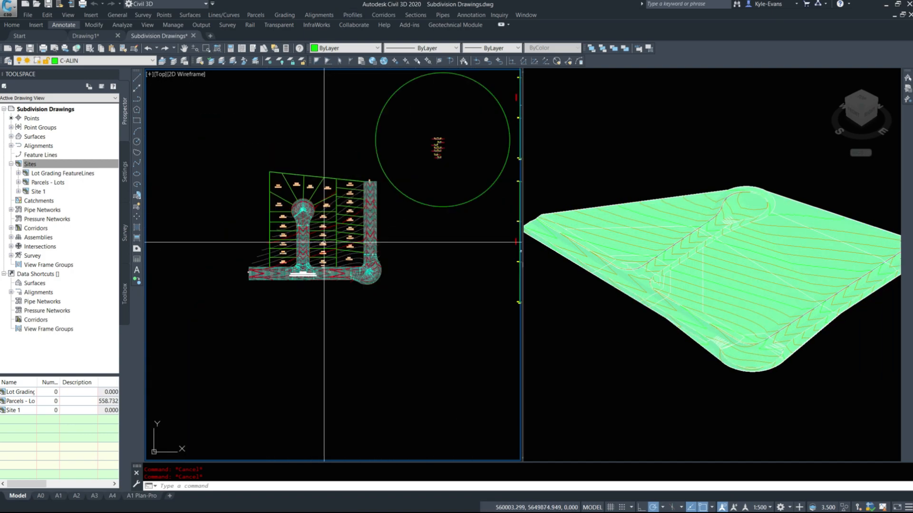
{"action": "scroll", "coordinate": [409, 223], "scroll_direction": "up", "scroll_amount": 8}
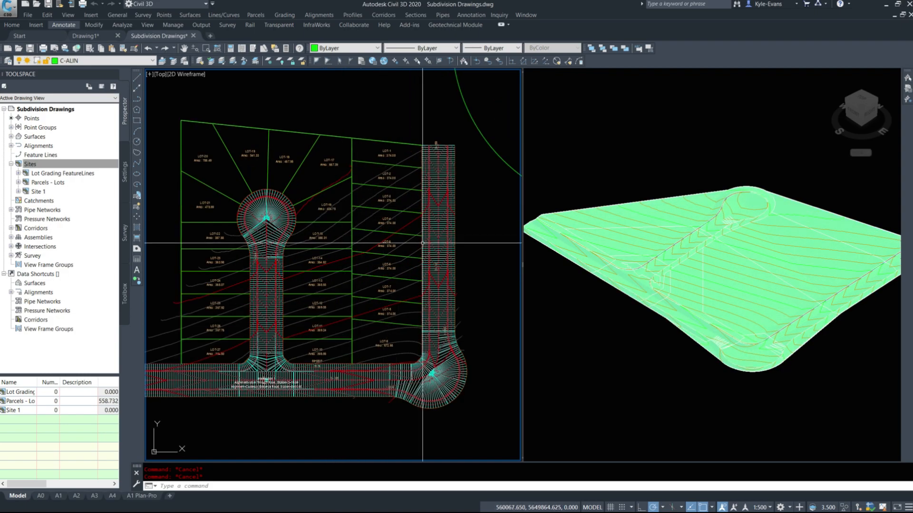
{"action": "scroll", "coordinate": [409, 223], "scroll_direction": "up", "scroll_amount": 6}
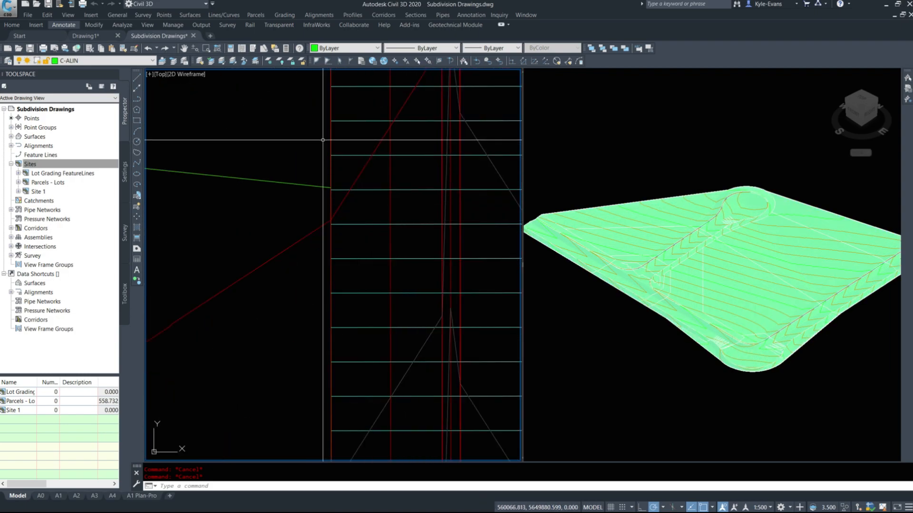
{"action": "scroll", "coordinate": [357, 188], "scroll_direction": "up", "scroll_amount": 5}
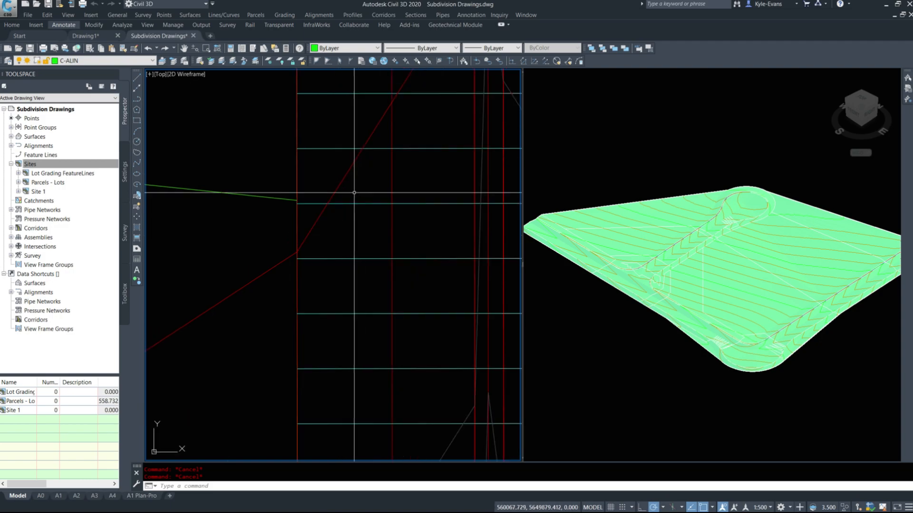
{"action": "scroll", "coordinate": [297, 201], "scroll_direction": "down", "scroll_amount": 10}
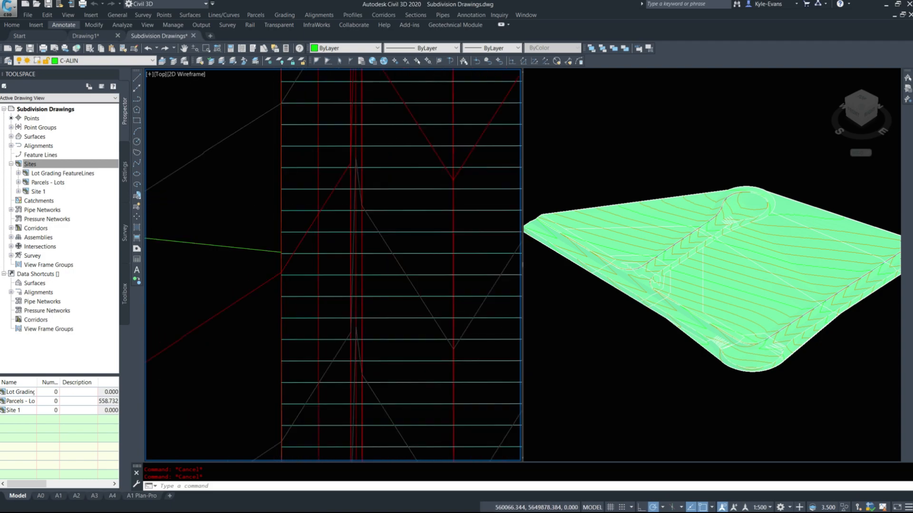
- Examine the outer edge of the road assemblies, where the last link ends beyond the sidewalk
{"action": "scroll", "coordinate": [466, 112], "scroll_direction": "up", "scroll_amount": 10}
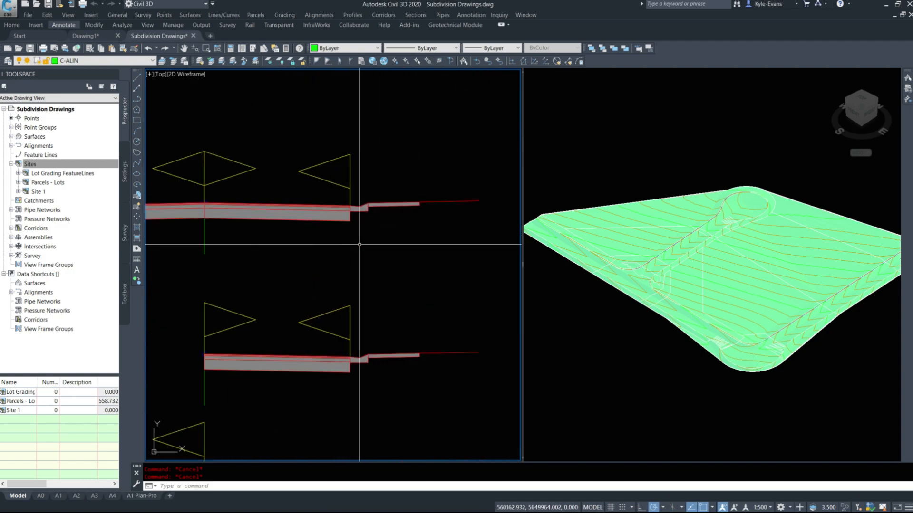
{"action": "scroll", "coordinate": [495, 213], "scroll_direction": "up", "scroll_amount": 2}
{"action": "scroll", "coordinate": [445, 221], "scroll_direction": "up", "scroll_amount": 2}
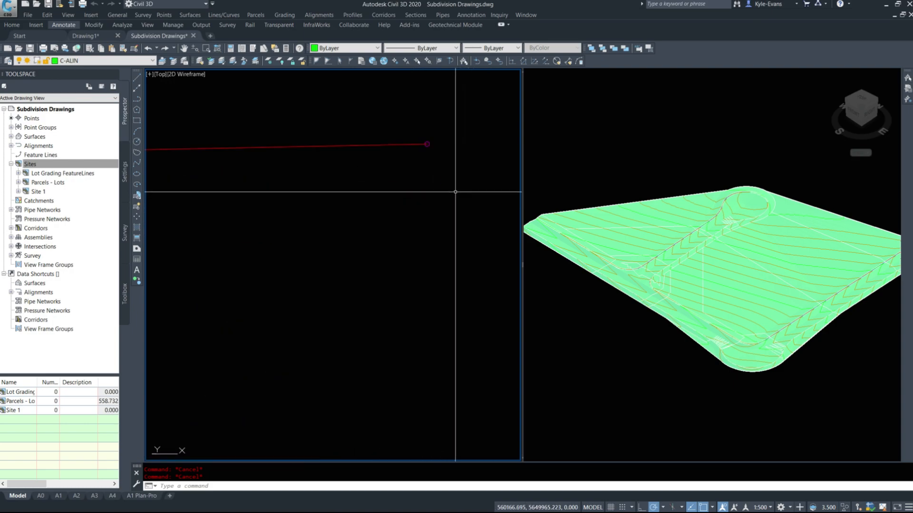
{"action": "scroll", "coordinate": [433, 216], "scroll_direction": "down", "scroll_amount": 3}
{"action": "left_click", "coordinate": [426, 206]}
{"action": "left_click", "coordinate": [361, 171]}
{"action": "scroll", "coordinate": [434, 238], "scroll_direction": "down", "scroll_amount": 6}
{"action": "key", "text": "Escape"}
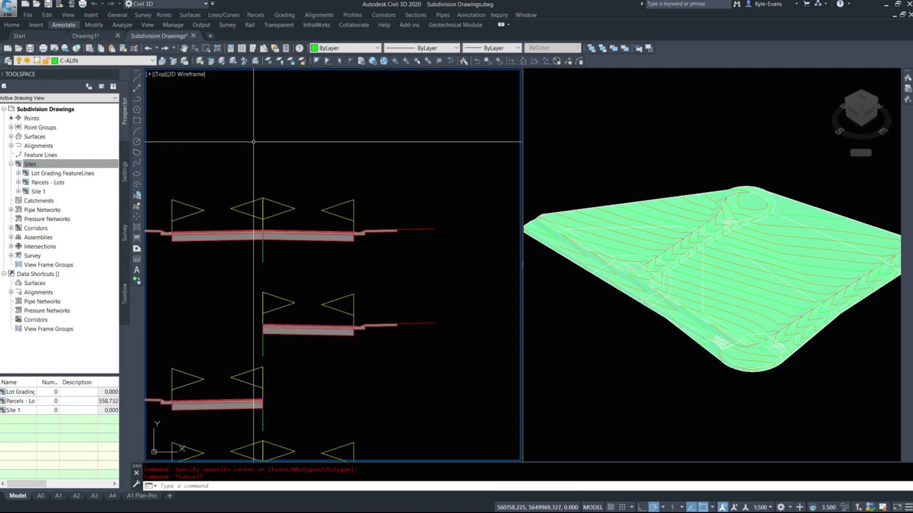
- Open the tool palettes, enlarge the palette window and display the metric basic subassemblies
{"action": "key", "text": "BackSpace"}
{"action": "key", "text": "BackSpace"}
{"action": "type", "text": "olpalet"}
{"action": "key", "text": "Return"}
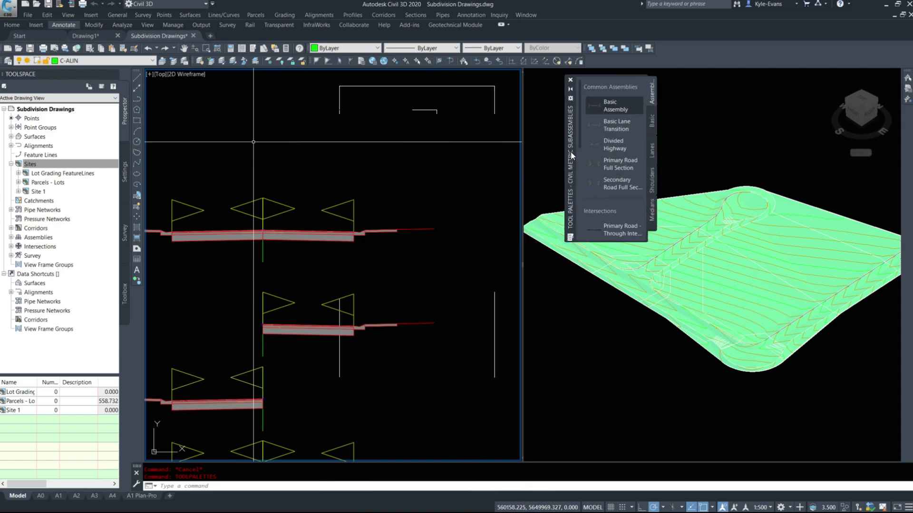
{"action": "left_click_drag", "start_coordinate": [653, 251], "coordinate": [742, 401]}
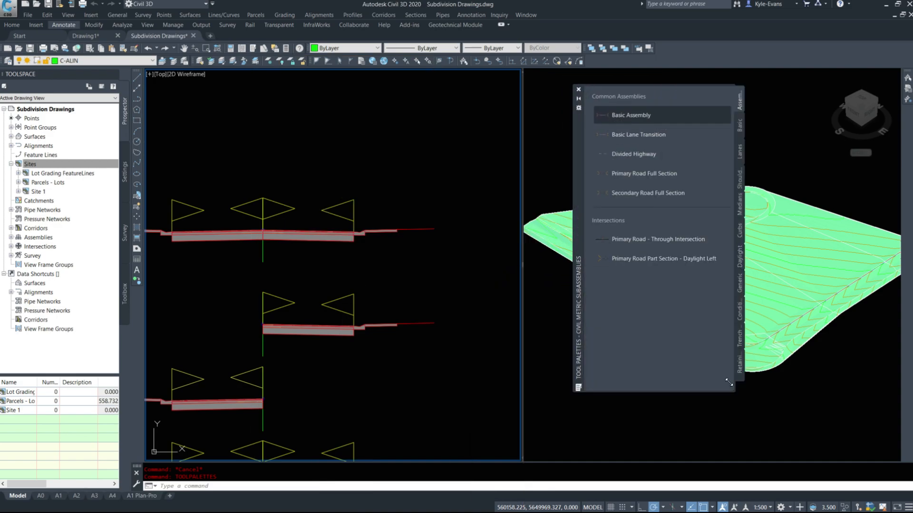
{"action": "left_click", "coordinate": [745, 126]}
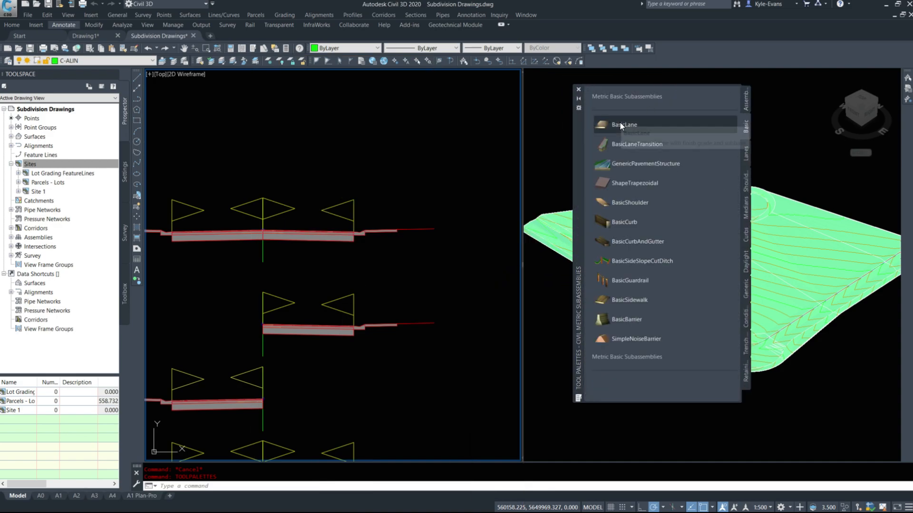
- Attach a BasicLane subassembly to the right outer end of the uppermost road assembly's last link
{"action": "left_click", "coordinate": [623, 126]}
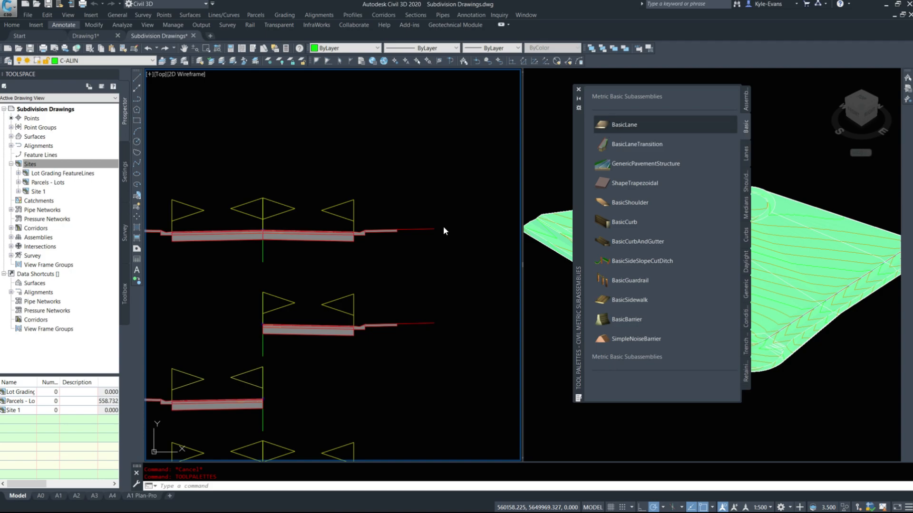
{"action": "scroll", "coordinate": [439, 230], "scroll_direction": "up", "scroll_amount": 5}
{"action": "scroll", "coordinate": [364, 237], "scroll_direction": "up", "scroll_amount": 3}
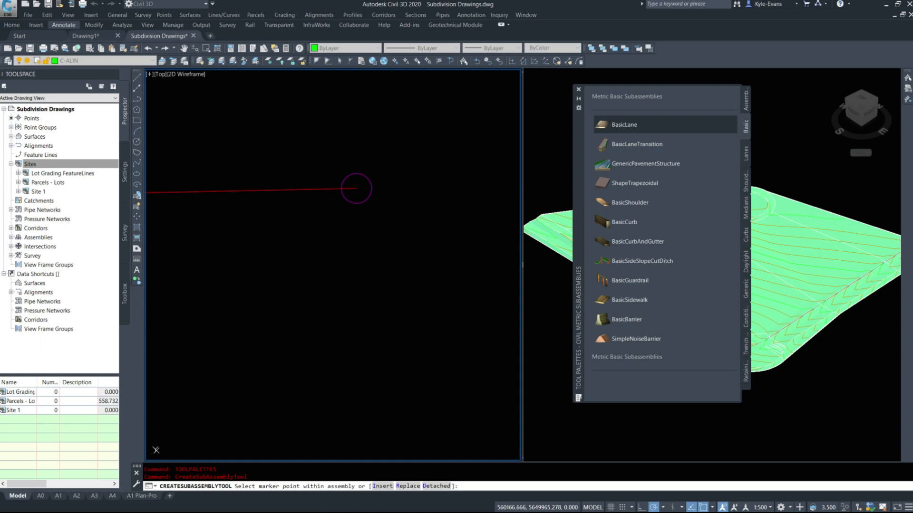
{"action": "left_click", "coordinate": [356, 189]}
{"action": "scroll", "coordinate": [262, 321], "scroll_direction": "down", "scroll_amount": 5}
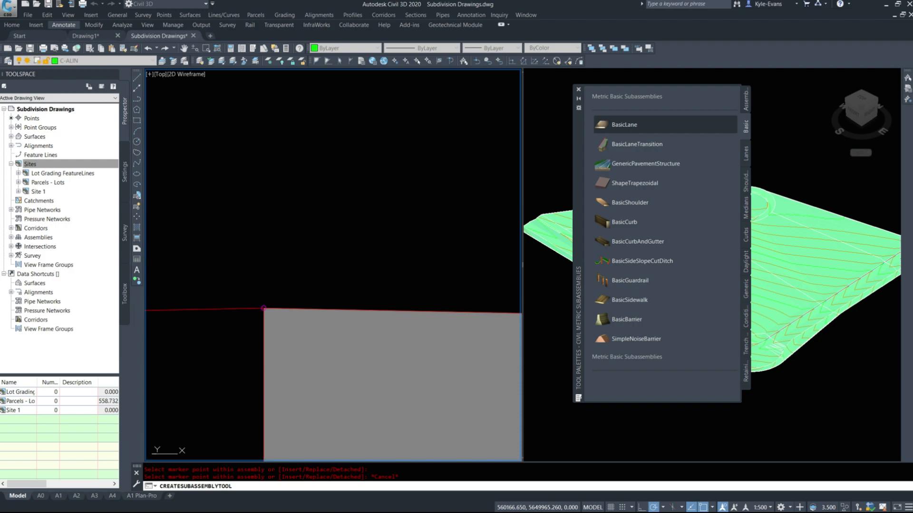
- Set the width of the newly attached BasicLane subassembly to 0.05 m in its properties
{"action": "left_click", "coordinate": [408, 280]}
{"action": "left_click", "coordinate": [342, 360]}
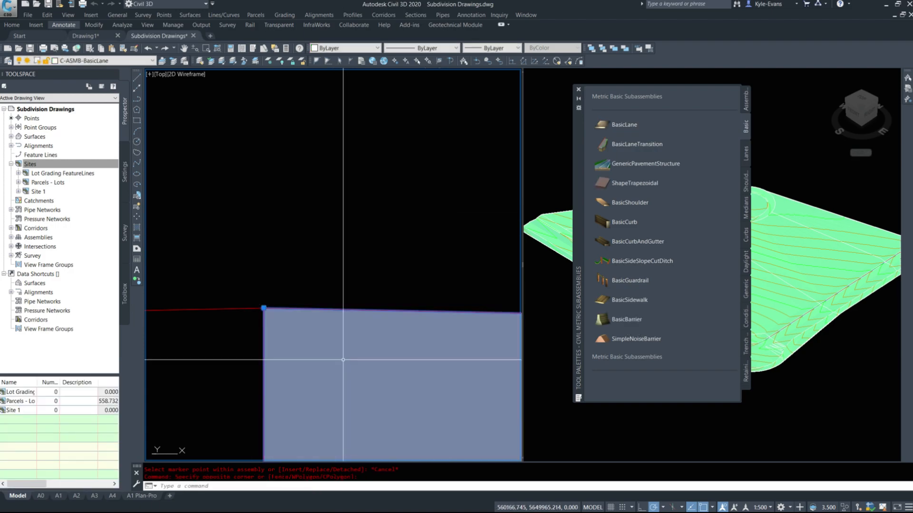
{"action": "right_click", "coordinate": [361, 438]}
{"action": "left_click", "coordinate": [393, 314]}
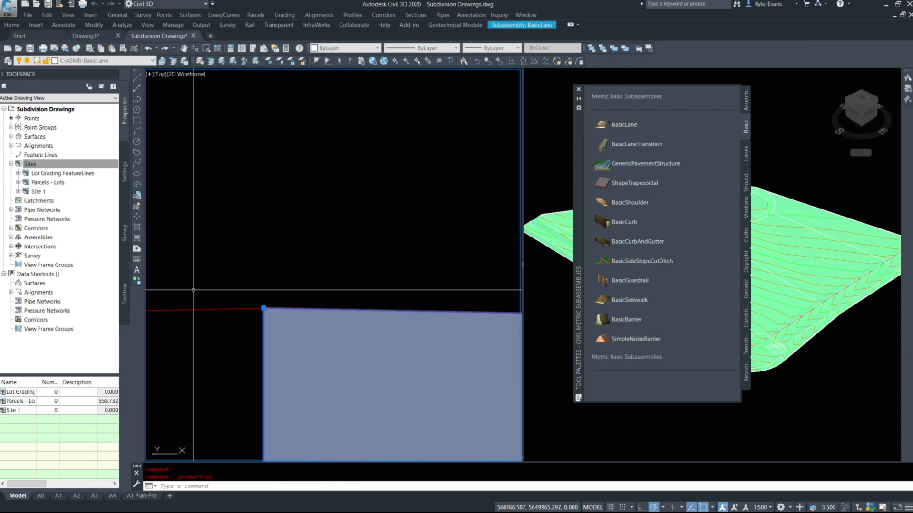
{"action": "left_click", "coordinate": [278, 329]}
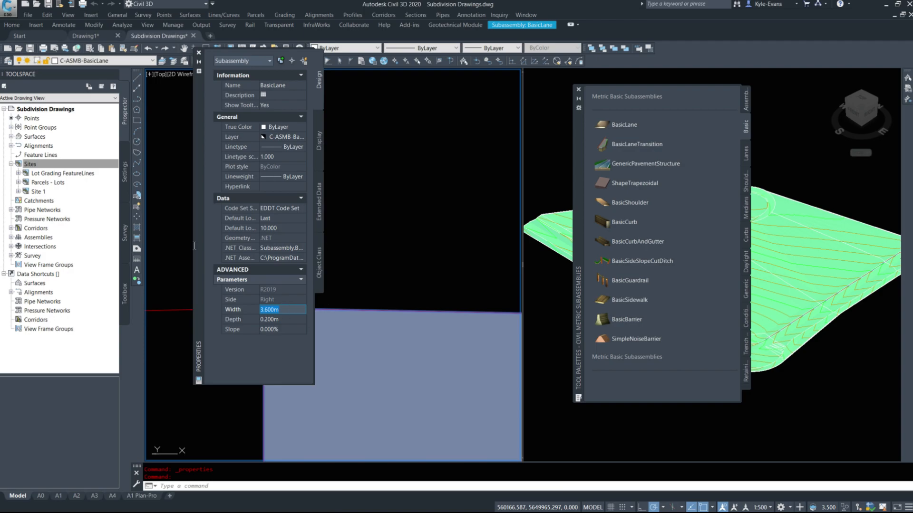
{"action": "key", "text": "BackSpace"}
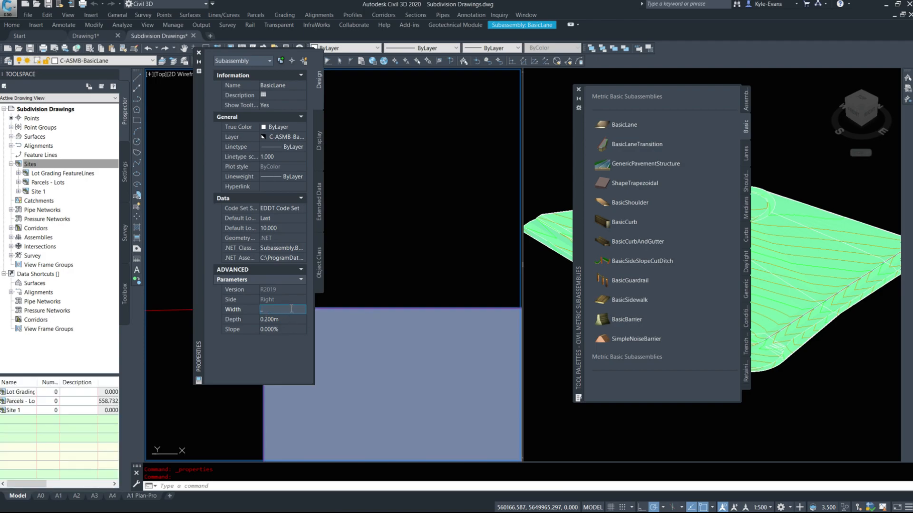
{"action": "type", "text": ".05"}
{"action": "key", "text": "Tab"}
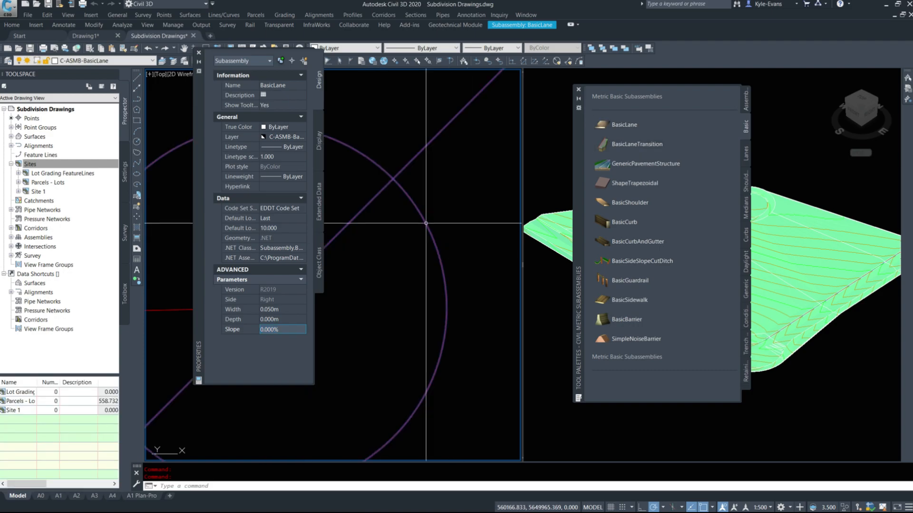
- Set the BasicLane's depth to 0.001 m and close its properties
{"action": "left_click", "coordinate": [281, 319]}
{"action": "type", "text": ".00"}
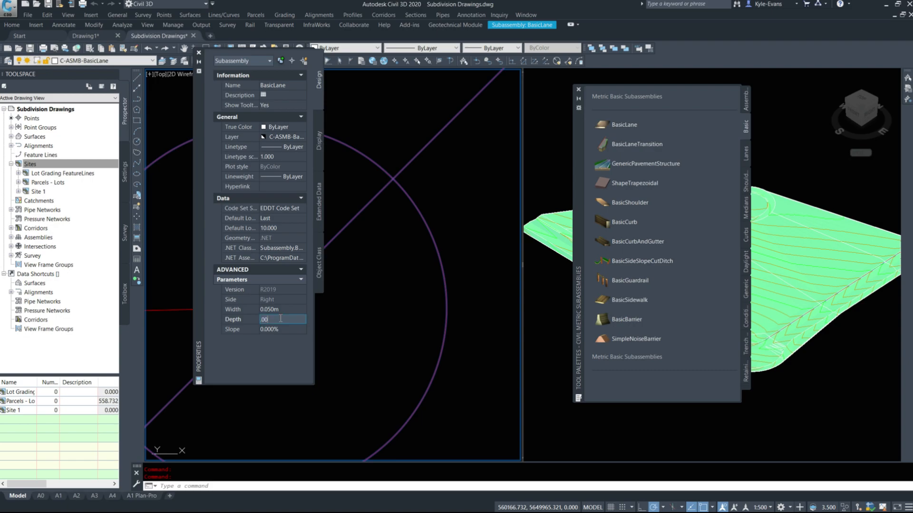
{"action": "key", "text": "Tab"}
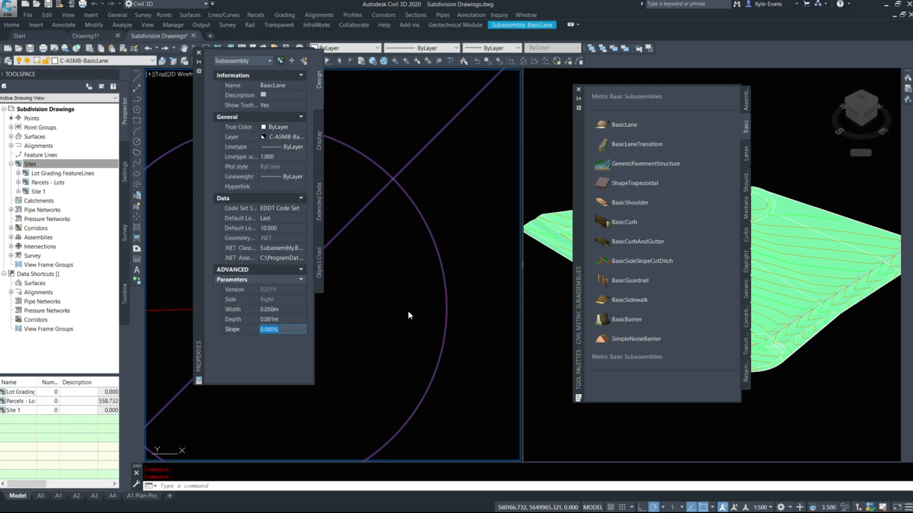
{"action": "left_click", "coordinate": [287, 310]}
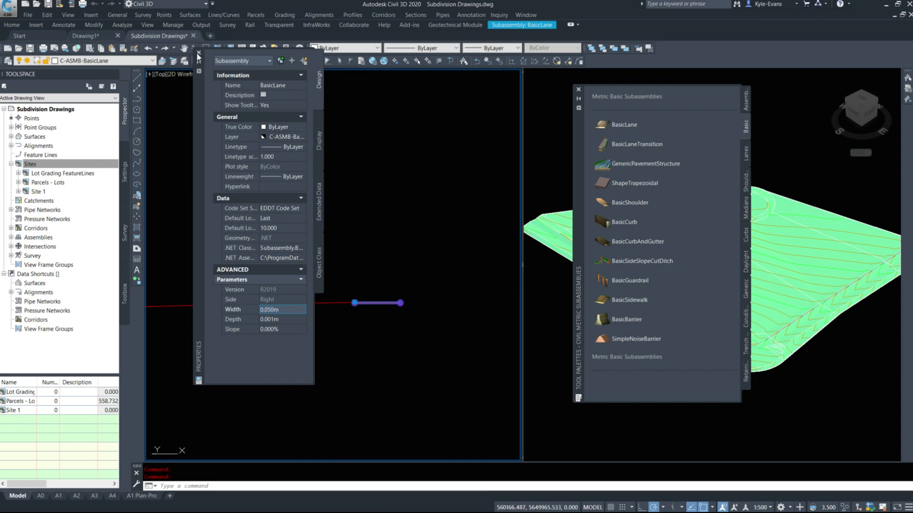
{"action": "left_click", "coordinate": [198, 54]}
{"action": "key", "text": "Escape"}
- Mirror the small BasicLane onto the left outer end of the uppermost assembly
{"action": "scroll", "coordinate": [370, 304], "scroll_direction": "up", "scroll_amount": 8}
{"action": "left_click", "coordinate": [389, 314]}
{"action": "left_click", "coordinate": [342, 260]}
{"action": "scroll", "coordinate": [342, 260], "scroll_direction": "down", "scroll_amount": 2}
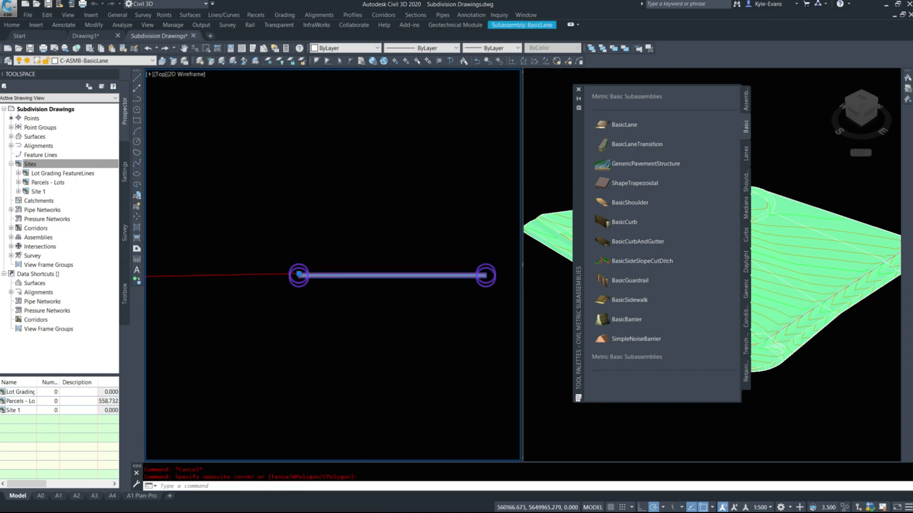
{"action": "right_click", "coordinate": [317, 263]}
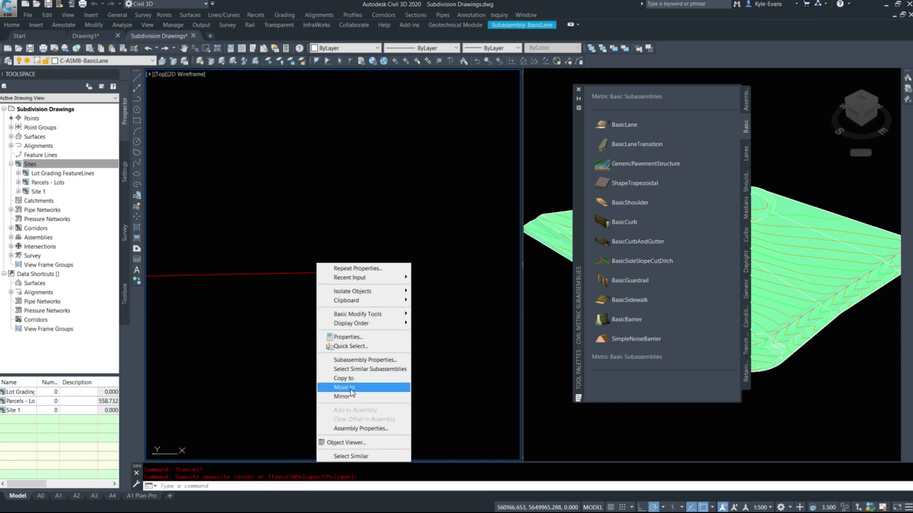
{"action": "left_click", "coordinate": [342, 397]}
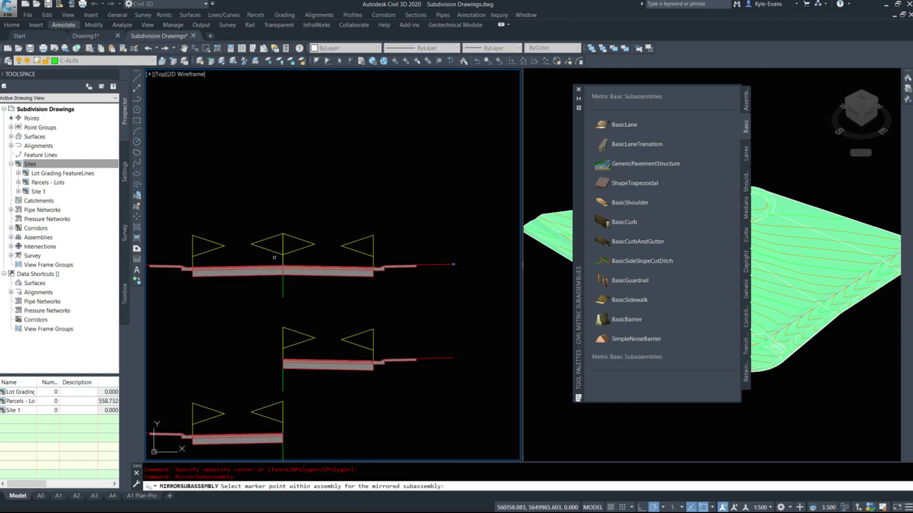
{"action": "middle_click_drag", "start_coordinate": [274, 258], "coordinate": [411, 271]}
{"action": "scroll", "coordinate": [250, 278], "scroll_direction": "up", "scroll_amount": 8}
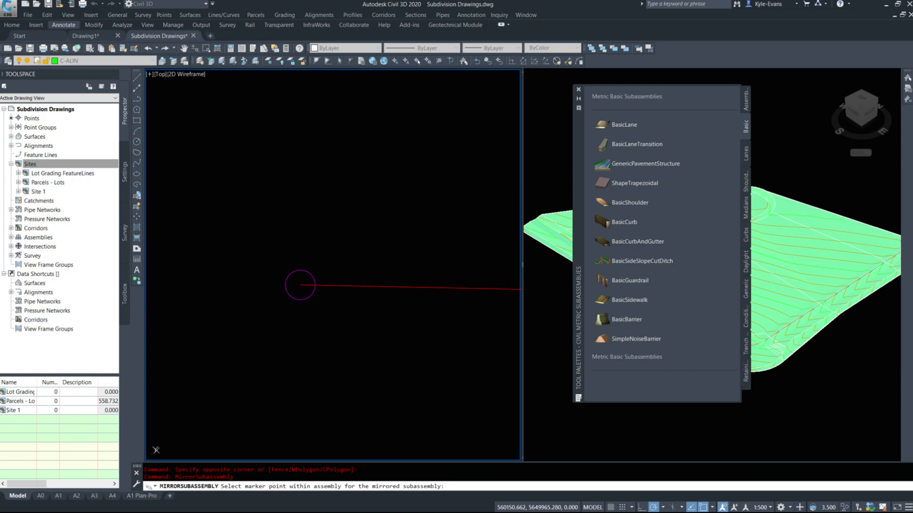
{"action": "left_click", "coordinate": [300, 284]}
- Copy the uppermost assembly's right BasicLane to the right outer end of the second assembly from the top
{"action": "scroll", "coordinate": [266, 213], "scroll_direction": "down", "scroll_amount": 10}
{"action": "scroll", "coordinate": [362, 272], "scroll_direction": "down", "scroll_amount": 8}
{"action": "scroll", "coordinate": [367, 256], "scroll_direction": "up", "scroll_amount": 7}
{"action": "left_click", "coordinate": [366, 206]}
{"action": "left_click", "coordinate": [388, 233]}
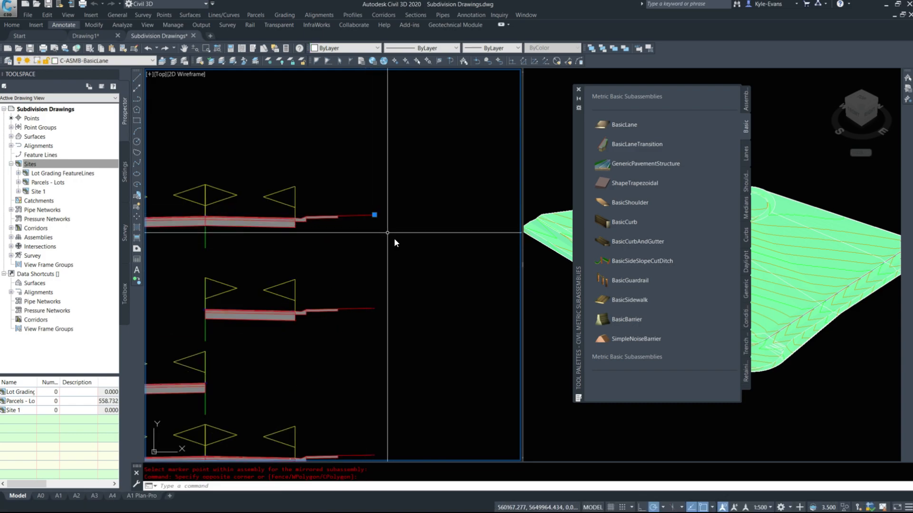
{"action": "right_click", "coordinate": [387, 233]}
{"action": "left_click", "coordinate": [416, 349]}
{"action": "scroll", "coordinate": [373, 312], "scroll_direction": "up", "scroll_amount": 8}
{"action": "middle_click_drag", "start_coordinate": [377, 305], "coordinate": [404, 257]}
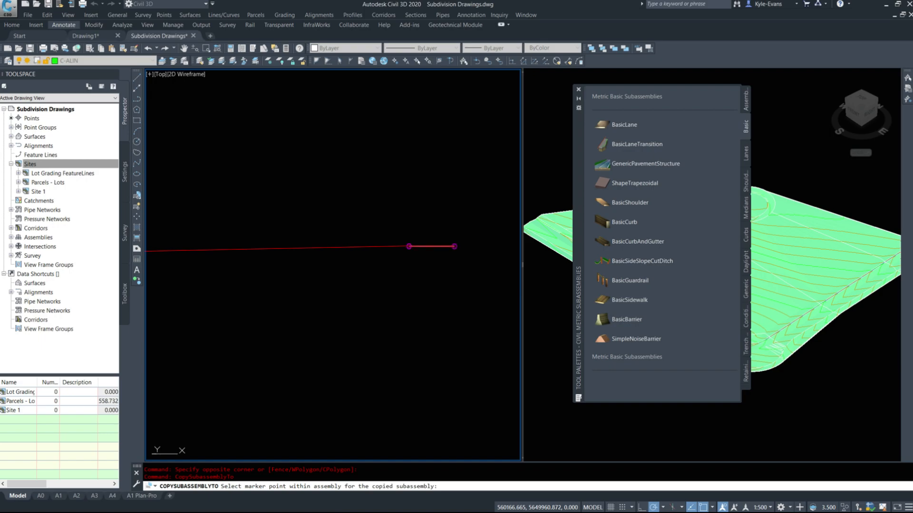
{"action": "left_click", "coordinate": [454, 246]}
- Copy the second assembly's BasicLane to the right outer end of the fourth assembly from the top
{"action": "scroll", "coordinate": [316, 193], "scroll_direction": "down", "scroll_amount": 8}
{"action": "left_click", "coordinate": [374, 180]}
{"action": "right_click", "coordinate": [399, 195]}
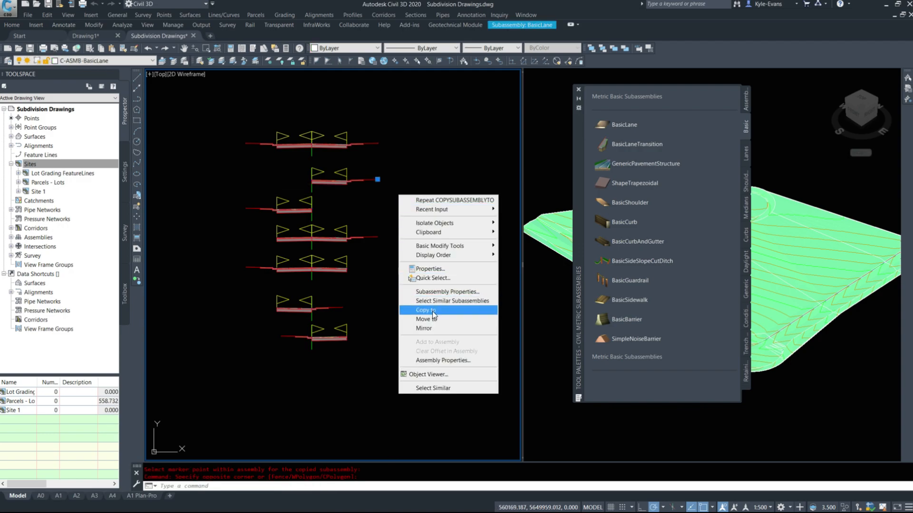
{"action": "left_click", "coordinate": [432, 310]}
{"action": "scroll", "coordinate": [361, 185], "scroll_direction": "up", "scroll_amount": 8}
{"action": "left_click", "coordinate": [357, 185]}
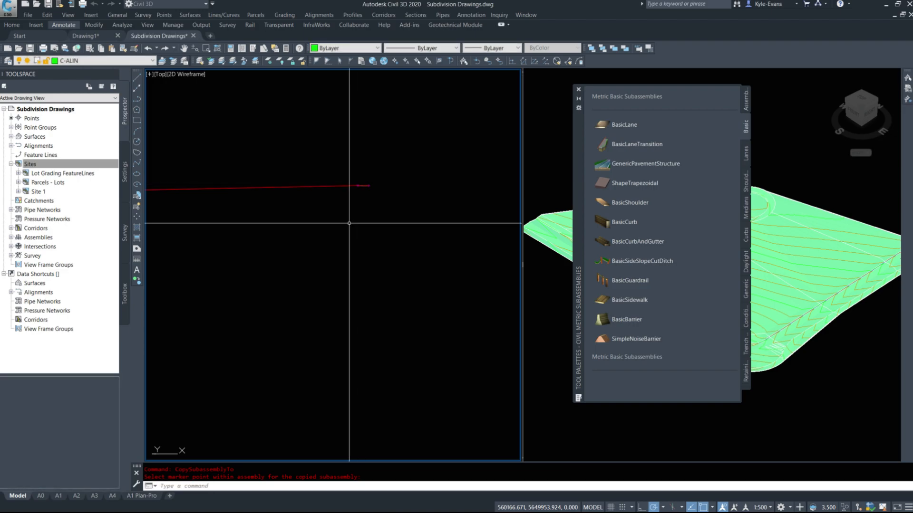
- Copy the fourth assembly's right BasicLane to the right outer end of the sixth assembly from the top
{"action": "scroll", "coordinate": [337, 217], "scroll_direction": "down", "scroll_amount": 8}
{"action": "left_click", "coordinate": [341, 194]}
{"action": "left_click", "coordinate": [329, 222]}
{"action": "right_click", "coordinate": [365, 243]}
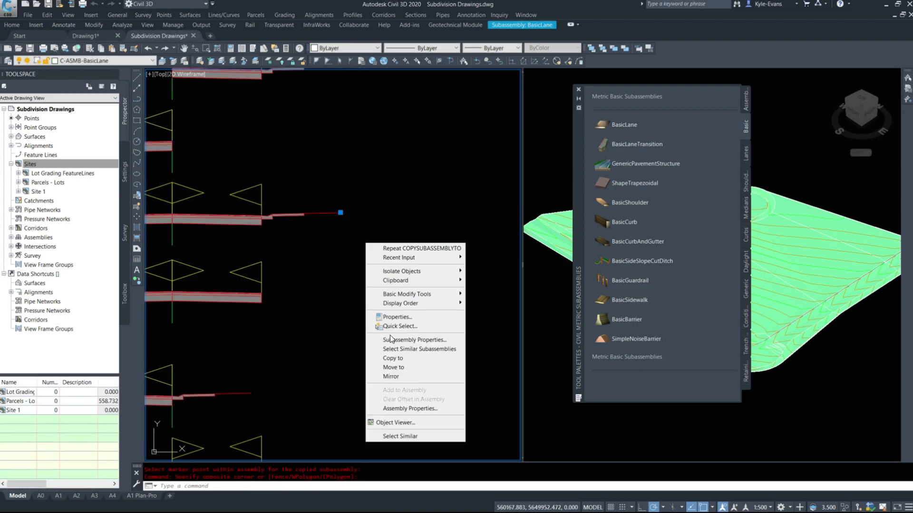
{"action": "left_click", "coordinate": [393, 355]}
{"action": "scroll", "coordinate": [238, 372], "scroll_direction": "up", "scroll_amount": 5}
{"action": "scroll", "coordinate": [238, 366], "scroll_direction": "up", "scroll_amount": 2}
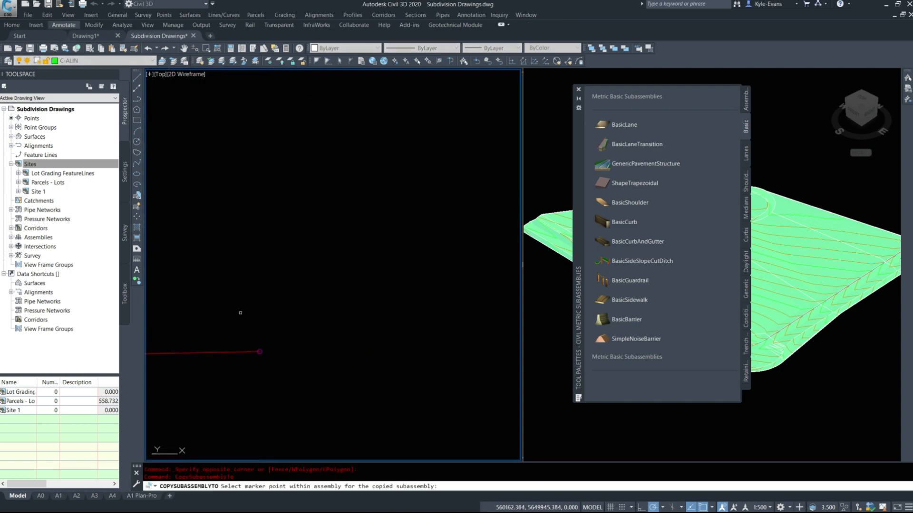
{"action": "left_click", "coordinate": [261, 350]}
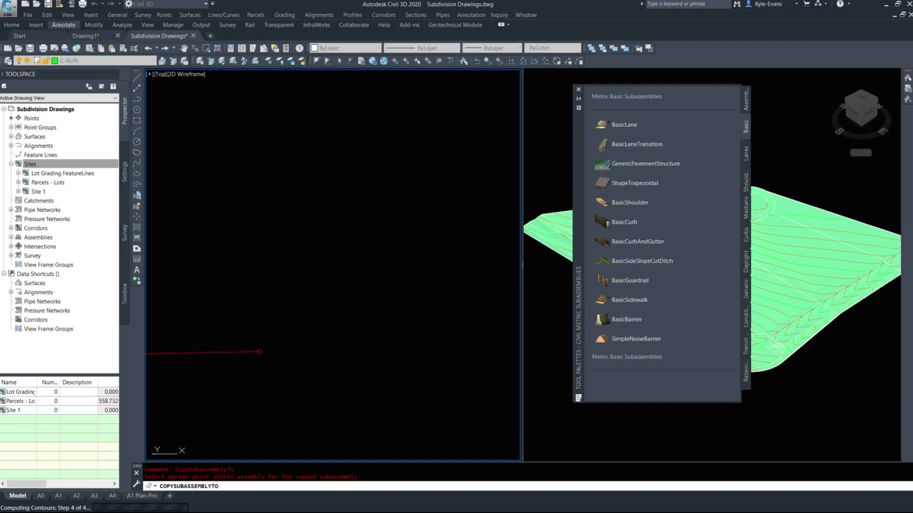
{"action": "left_click", "coordinate": [218, 284]}
{"action": "left_click", "coordinate": [353, 373]}
{"action": "scroll", "coordinate": [413, 367], "scroll_direction": "down", "scroll_amount": 7}
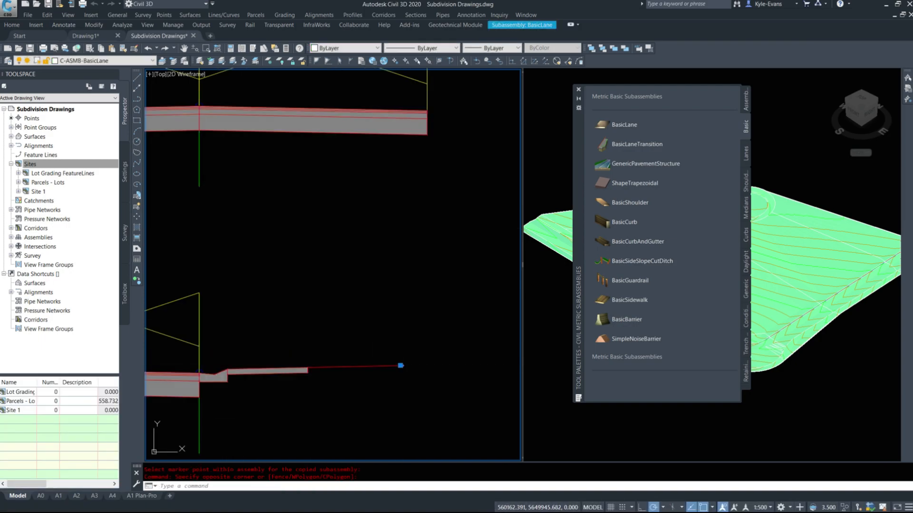
{"action": "scroll", "coordinate": [419, 194], "scroll_direction": "down", "scroll_amount": 6}
{"action": "scroll", "coordinate": [333, 181], "scroll_direction": "up", "scroll_amount": 4}
{"action": "key", "text": "Escape"}
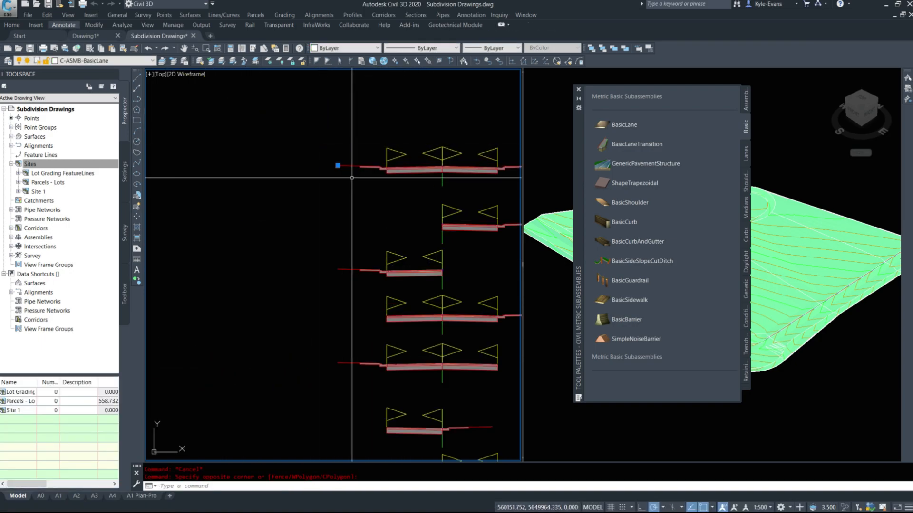
- Copy the uppermost assembly's left BasicLane to the left outer end of the third assembly from the top
{"action": "right_click", "coordinate": [352, 178]}
{"action": "left_click", "coordinate": [392, 301]}
{"action": "scroll", "coordinate": [352, 280], "scroll_direction": "up", "scroll_amount": 8}
{"action": "scroll", "coordinate": [351, 269], "scroll_direction": "up", "scroll_amount": 5}
{"action": "left_click", "coordinate": [384, 263]}
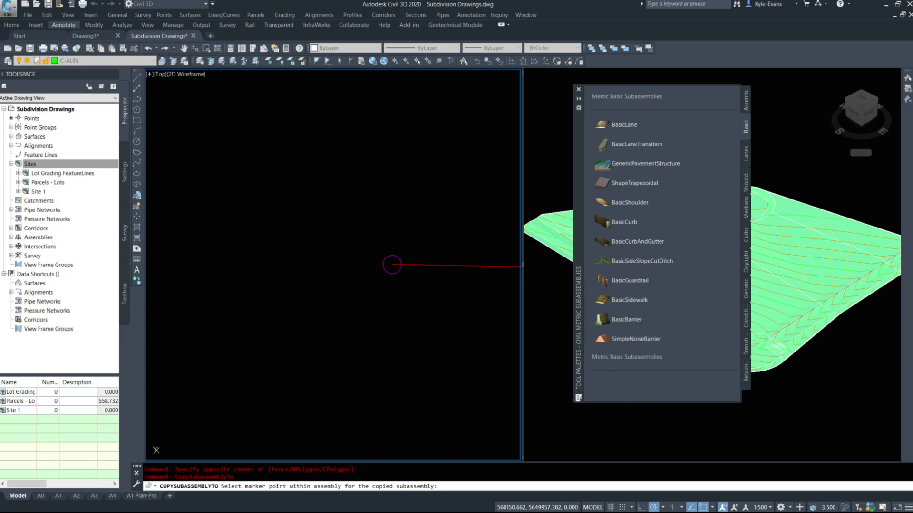
{"action": "scroll", "coordinate": [392, 265], "scroll_direction": "down", "scroll_amount": 4}
- Copy the third assembly's left BasicLane to the left outer end of the fifth assembly from the top
{"action": "left_click", "coordinate": [186, 220]}
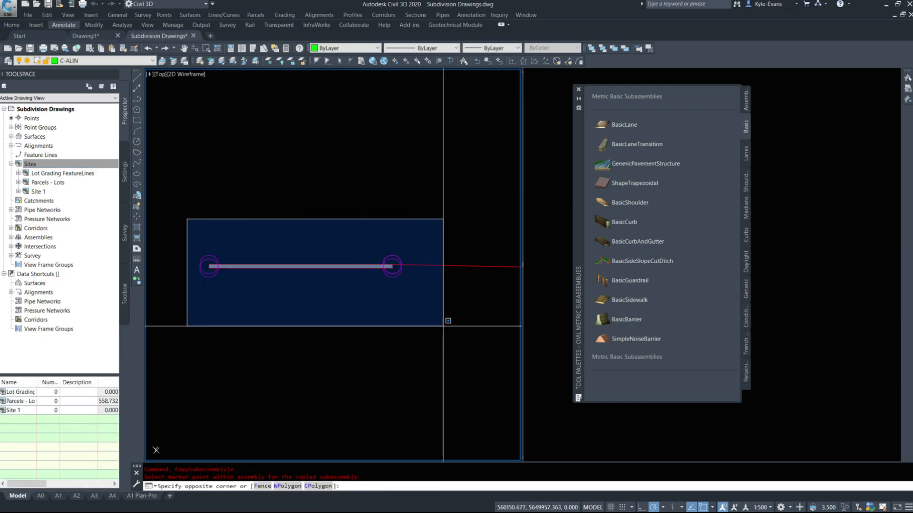
{"action": "left_click", "coordinate": [448, 321]}
{"action": "right_click", "coordinate": [421, 125]}
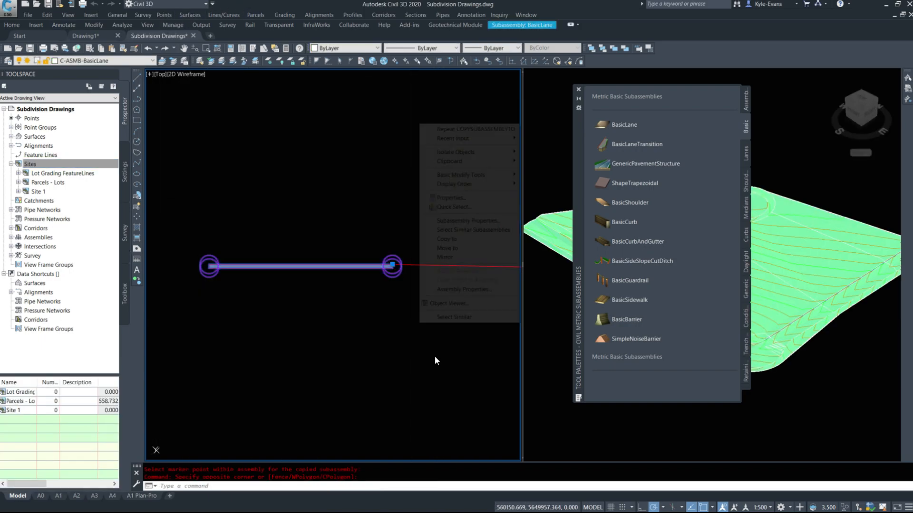
{"action": "left_click", "coordinate": [460, 244]}
{"action": "scroll", "coordinate": [369, 159], "scroll_direction": "down", "scroll_amount": 5}
{"action": "scroll", "coordinate": [370, 317], "scroll_direction": "up", "scroll_amount": 4}
{"action": "scroll", "coordinate": [308, 303], "scroll_direction": "up", "scroll_amount": 3}
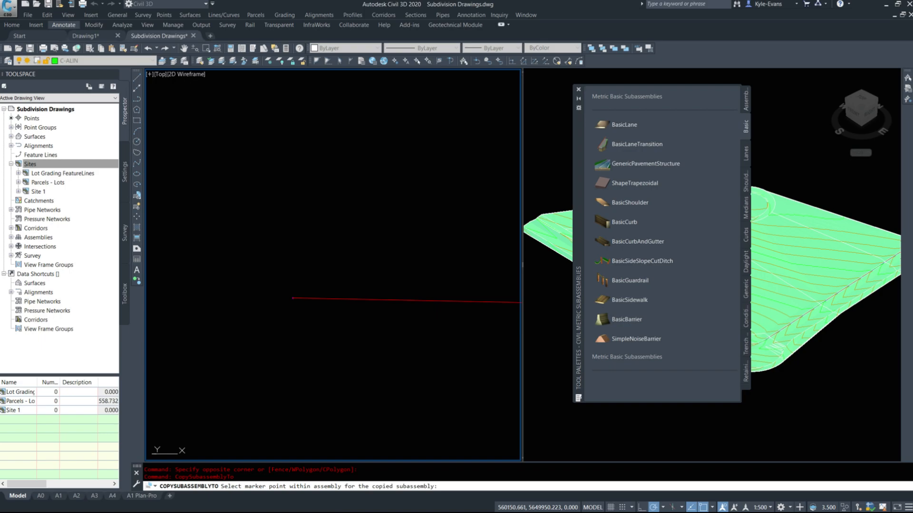
- Copy the fifth assembly's left BasicLane to the left outer end of the lowest assembly
{"action": "left_click", "coordinate": [221, 259]}
{"action": "left_click", "coordinate": [329, 317]}
{"action": "right_click", "coordinate": [331, 318]}
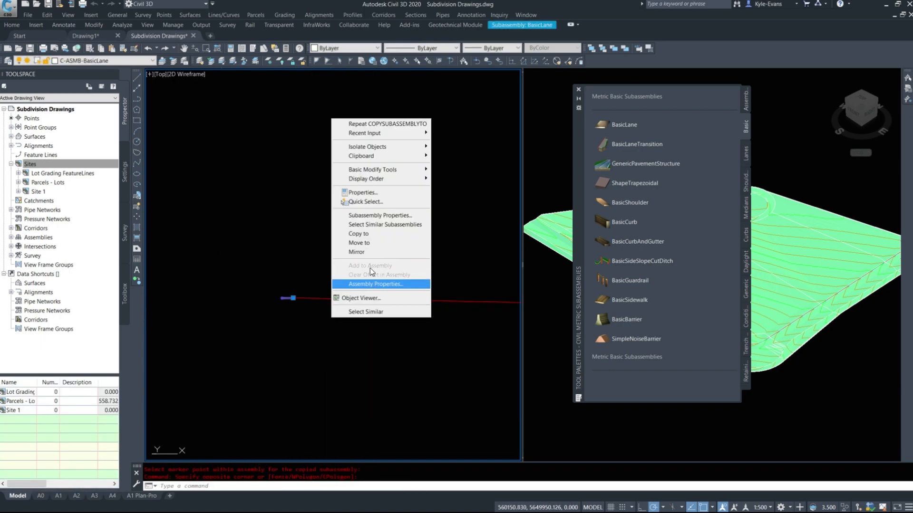
{"action": "left_click", "coordinate": [371, 234]}
{"action": "scroll", "coordinate": [407, 247], "scroll_direction": "up", "scroll_amount": 8}
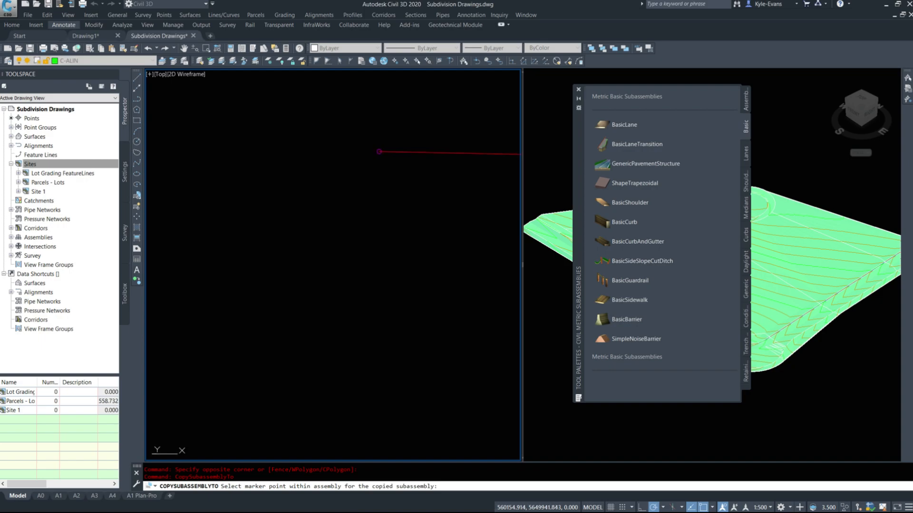
{"action": "left_click", "coordinate": [379, 151]}
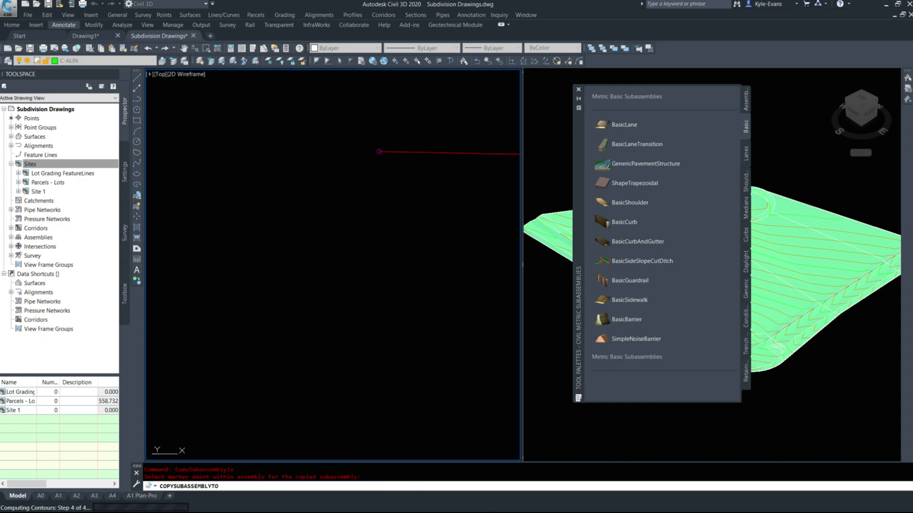
{"action": "key", "text": "Escape"}
{"action": "scroll", "coordinate": [381, 147], "scroll_direction": "down", "scroll_amount": 10}
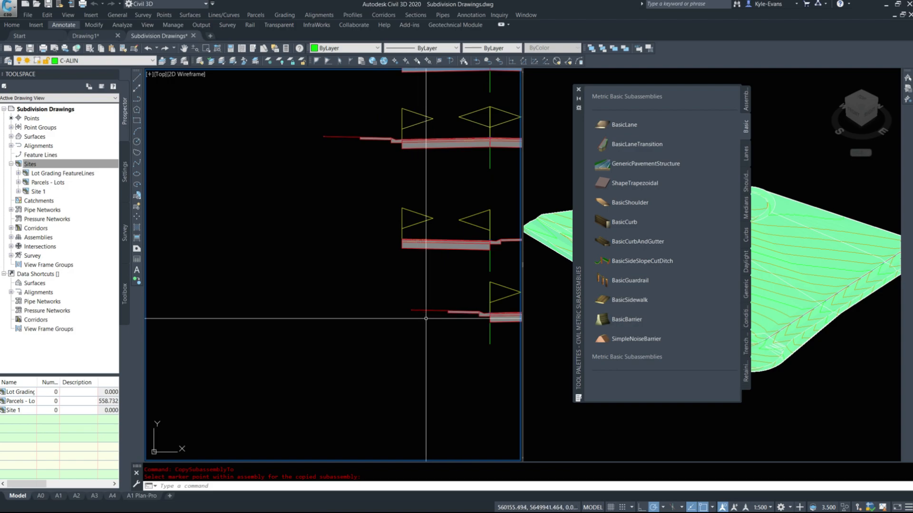
- Rebuild the Main Residential Road corridor with its extended assemblies
{"action": "scroll", "coordinate": [358, 275], "scroll_direction": "up", "scroll_amount": 15}
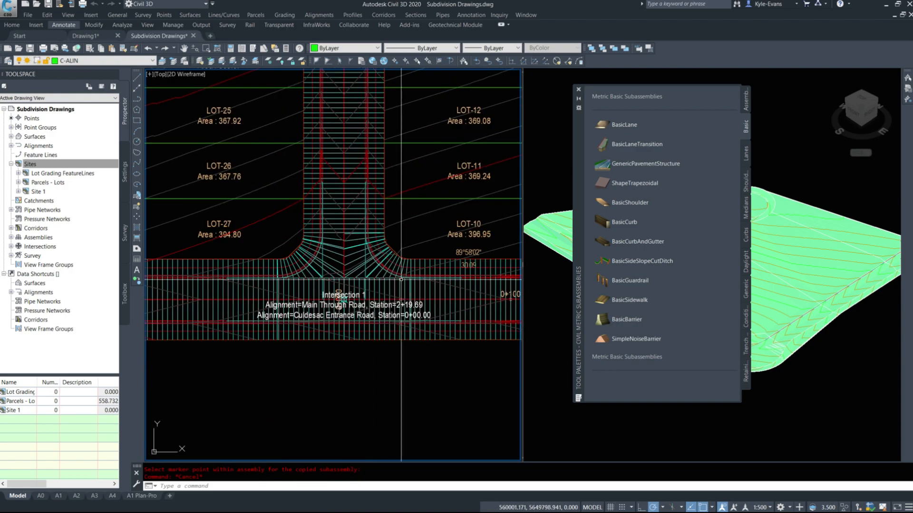
{"action": "scroll", "coordinate": [359, 275], "scroll_direction": "up", "scroll_amount": 6}
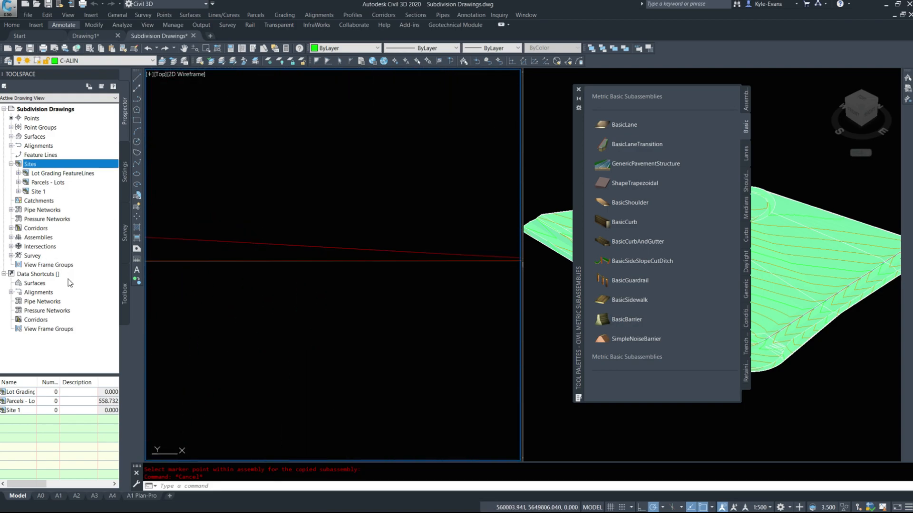
{"action": "double_click", "coordinate": [37, 229]}
{"action": "right_click", "coordinate": [69, 238]}
{"action": "left_click", "coordinate": [93, 261]}
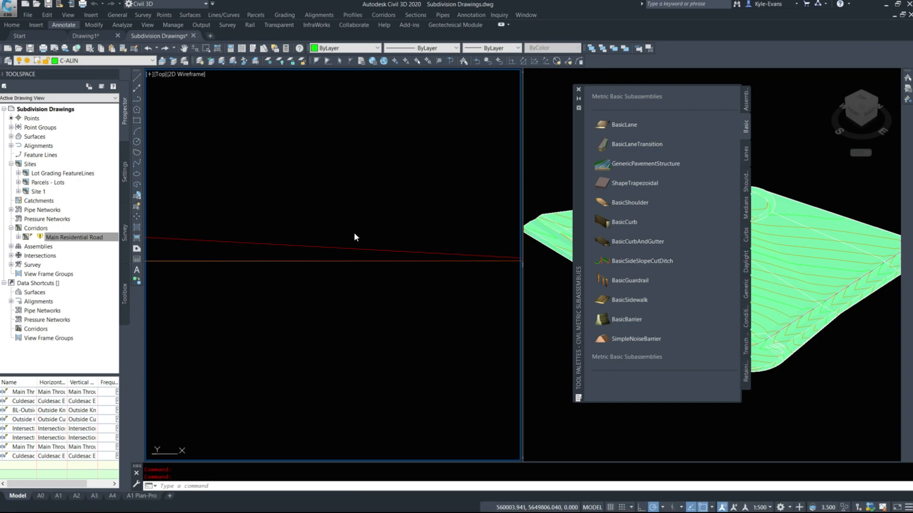
- Examine the rebuilt corridor's outer edges where they meet the lot lines along the roads
{"action": "left_click", "coordinate": [387, 228]}
{"action": "left_click", "coordinate": [371, 210]}
{"action": "scroll", "coordinate": [358, 209], "scroll_direction": "down", "scroll_amount": 8}
{"action": "scroll", "coordinate": [359, 214], "scroll_direction": "down", "scroll_amount": 2}
{"action": "middle_click_drag", "start_coordinate": [447, 238], "coordinate": [200, 234]}
{"action": "middle_click_drag", "start_coordinate": [334, 243], "coordinate": [185, 246]}
{"action": "middle_click_drag", "start_coordinate": [476, 259], "coordinate": [186, 270]}
{"action": "middle_click_drag", "start_coordinate": [475, 285], "coordinate": [190, 286]}
{"action": "middle_click_drag", "start_coordinate": [466, 266], "coordinate": [299, 283]}
{"action": "scroll", "coordinate": [311, 245], "scroll_direction": "up", "scroll_amount": 14}
{"action": "scroll", "coordinate": [472, 165], "scroll_direction": "down", "scroll_amount": 14}
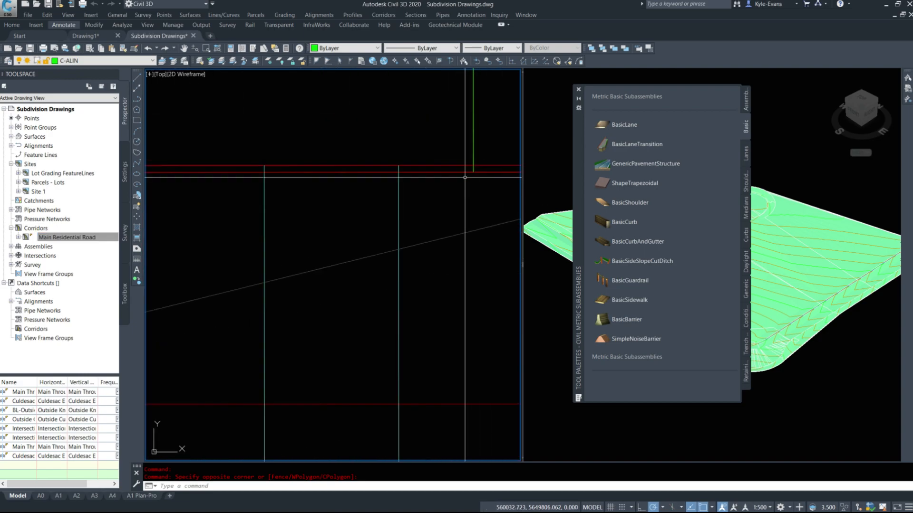
{"action": "middle_click_drag", "start_coordinate": [473, 204], "coordinate": [168, 328]}
{"action": "middle_click_drag", "start_coordinate": [404, 250], "coordinate": [365, 375]}
{"action": "middle_click_drag", "start_coordinate": [445, 155], "coordinate": [418, 318]}
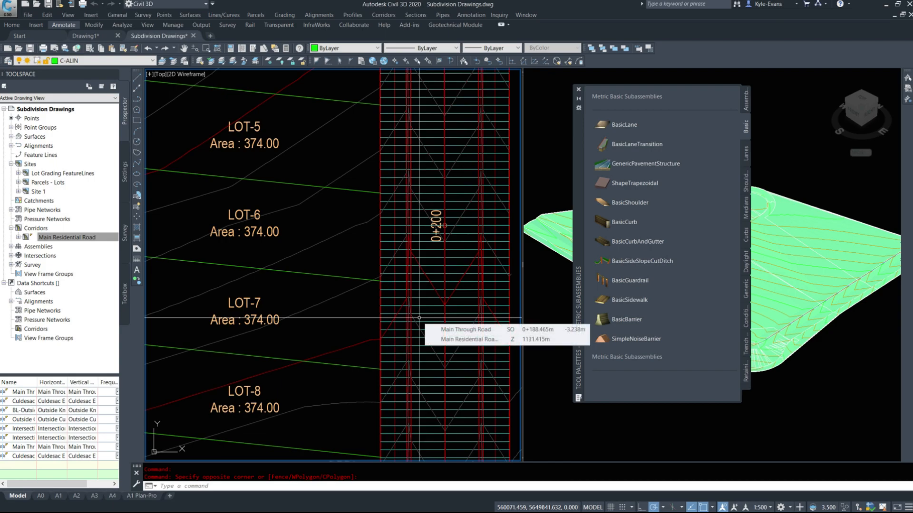
{"action": "scroll", "coordinate": [403, 290], "scroll_direction": "down", "scroll_amount": 4}
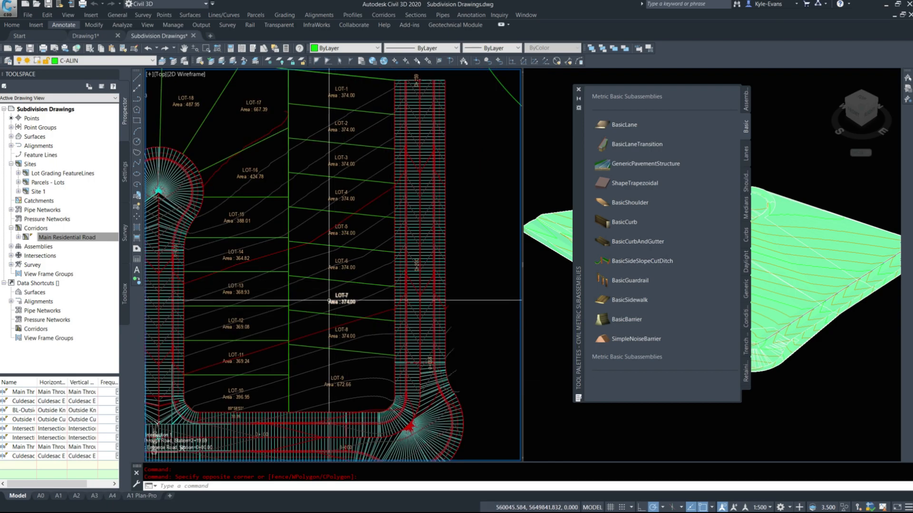
{"action": "scroll", "coordinate": [314, 281], "scroll_direction": "down", "scroll_amount": 5}
{"action": "scroll", "coordinate": [383, 194], "scroll_direction": "up", "scroll_amount": 5}
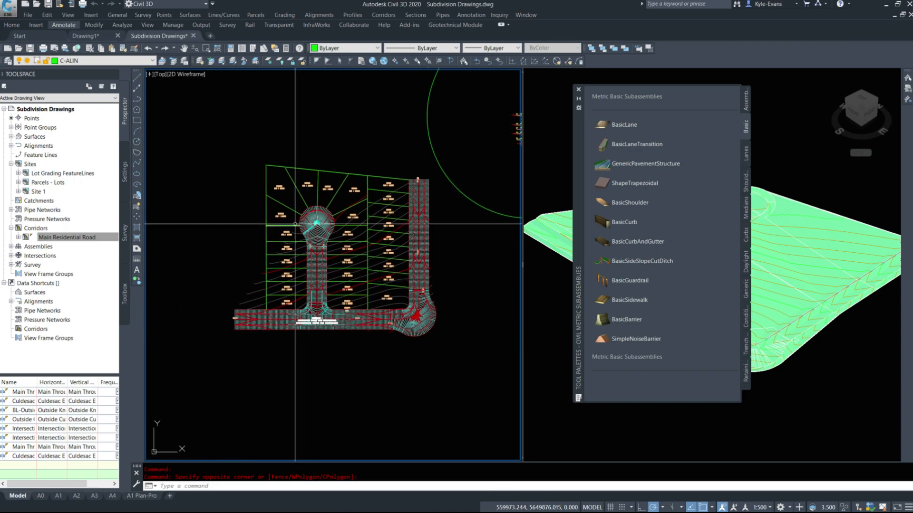
- Select the three lot lines bounding LOT-1 and LOT-2 and extend the selection to all similar polylines
{"action": "left_click", "coordinate": [385, 125]}
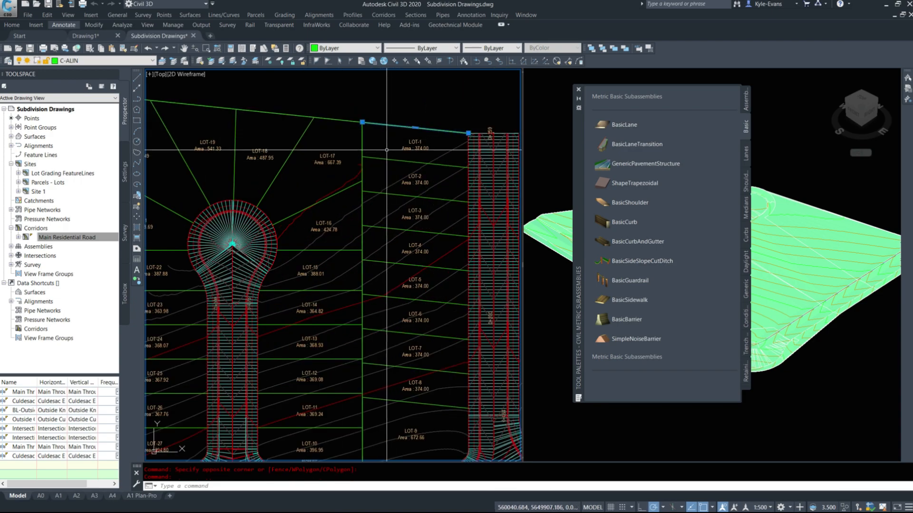
{"action": "left_click", "coordinate": [388, 155]}
{"action": "left_click", "coordinate": [404, 196]}
{"action": "right_click", "coordinate": [414, 215]}
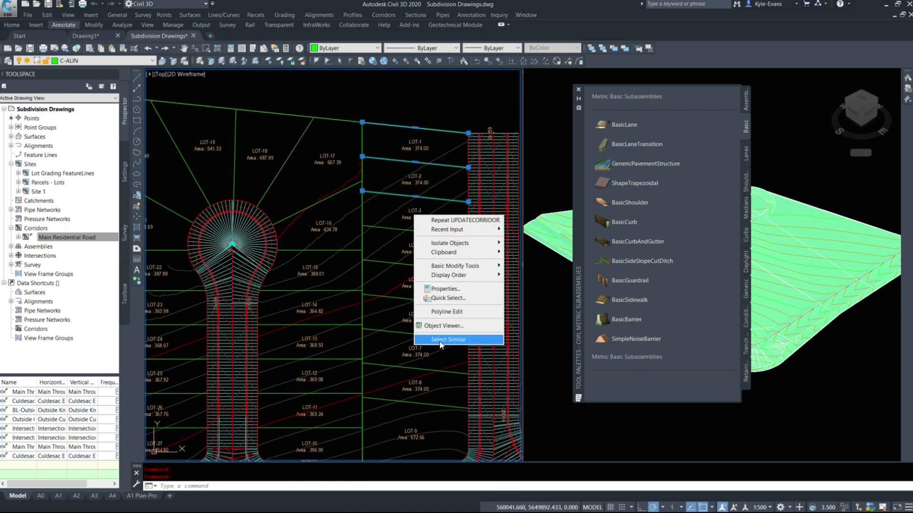
{"action": "left_click", "coordinate": [443, 340]}
{"action": "scroll", "coordinate": [373, 157], "scroll_direction": "down", "scroll_amount": 6}
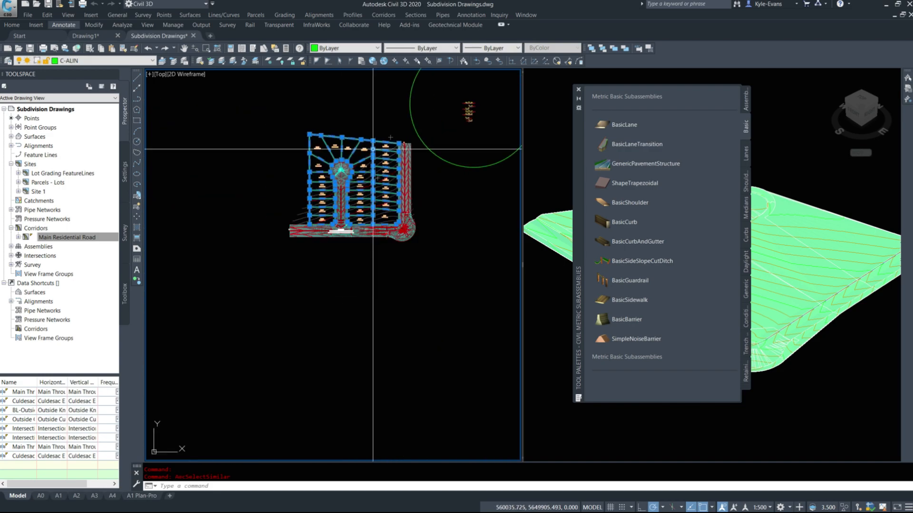
- Examine the properties and extent of the selected lot lines across the subdivision
{"action": "scroll", "coordinate": [347, 180], "scroll_direction": "up", "scroll_amount": 4}
{"action": "right_click", "coordinate": [314, 340]}
{"action": "left_click", "coordinate": [399, 302]}
{"action": "right_click", "coordinate": [274, 378]}
{"action": "left_click", "coordinate": [316, 473]}
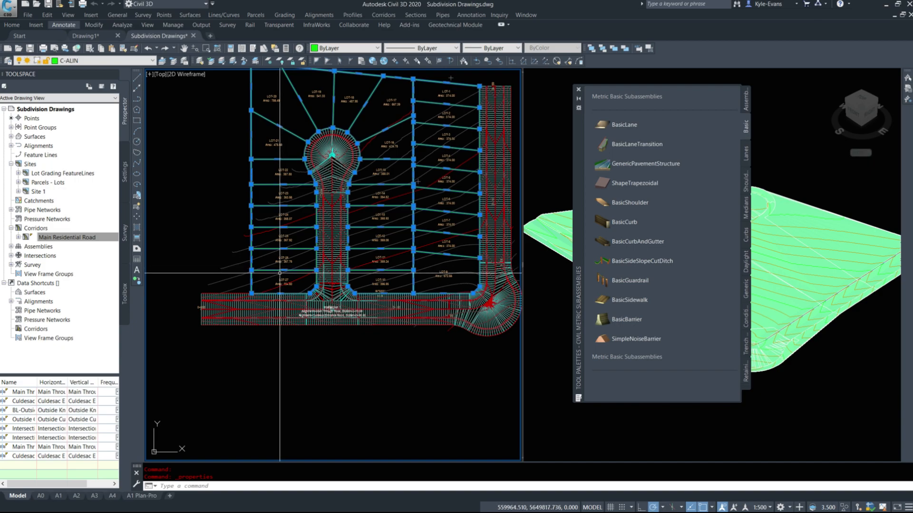
{"action": "middle_click_drag", "start_coordinate": [336, 127], "coordinate": [254, 226]}
{"action": "scroll", "coordinate": [385, 182], "scroll_direction": "down", "scroll_amount": 3}
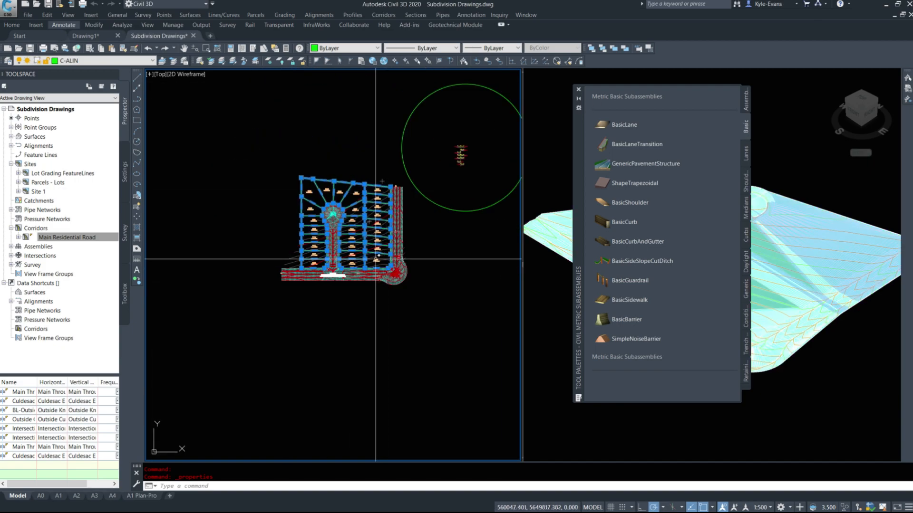
{"action": "scroll", "coordinate": [375, 196], "scroll_direction": "down", "scroll_amount": 1}
{"action": "scroll", "coordinate": [391, 160], "scroll_direction": "up", "scroll_amount": 5}
{"action": "scroll", "coordinate": [391, 161], "scroll_direction": "up", "scroll_amount": 5}
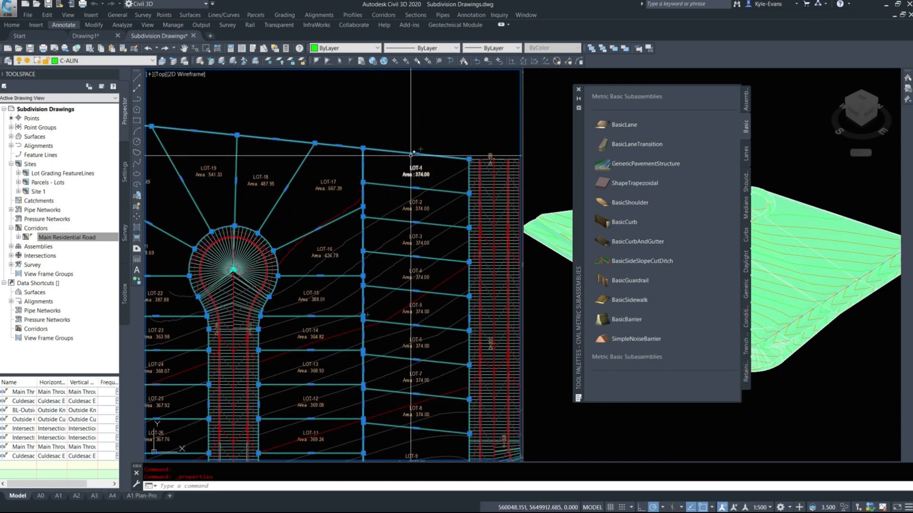
{"action": "scroll", "coordinate": [335, 116], "scroll_direction": "down", "scroll_amount": 9}
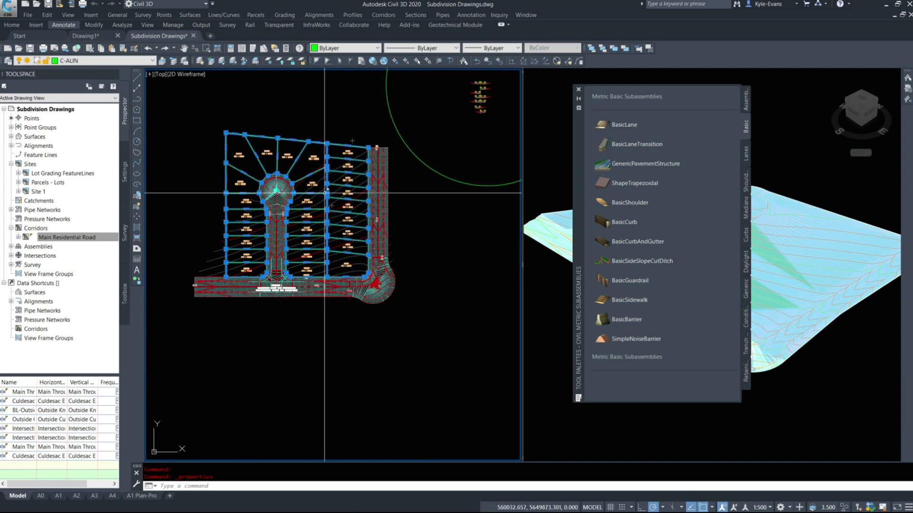
- Create feature lines from the selected lot lines in the Lot Grading FeatureLines site, using style EDDT Feature Line Magenta (Black) and assigned elevations
{"action": "left_click", "coordinate": [283, 14]}
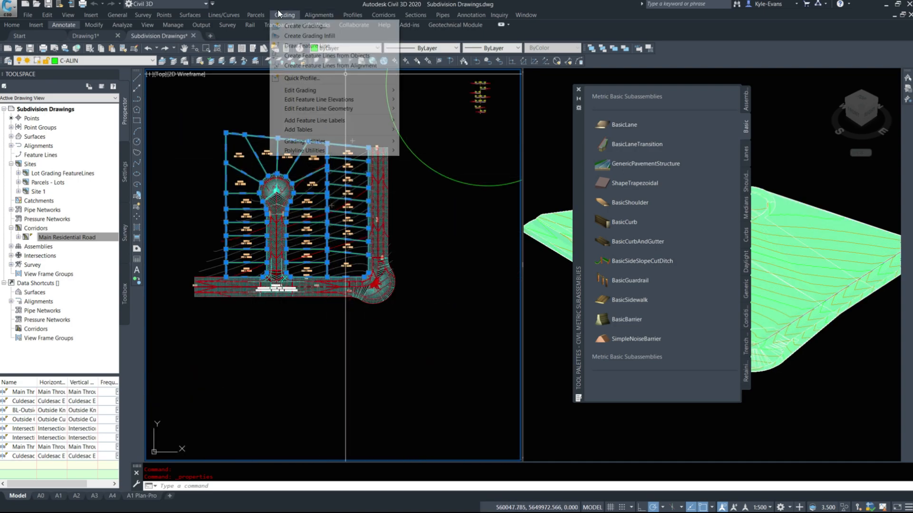
{"action": "left_click", "coordinate": [300, 55]}
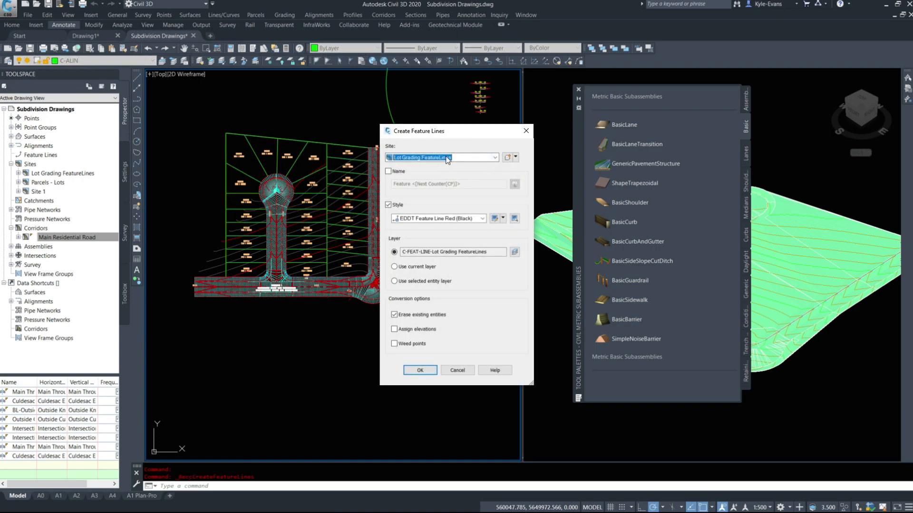
{"action": "left_click", "coordinate": [481, 218]}
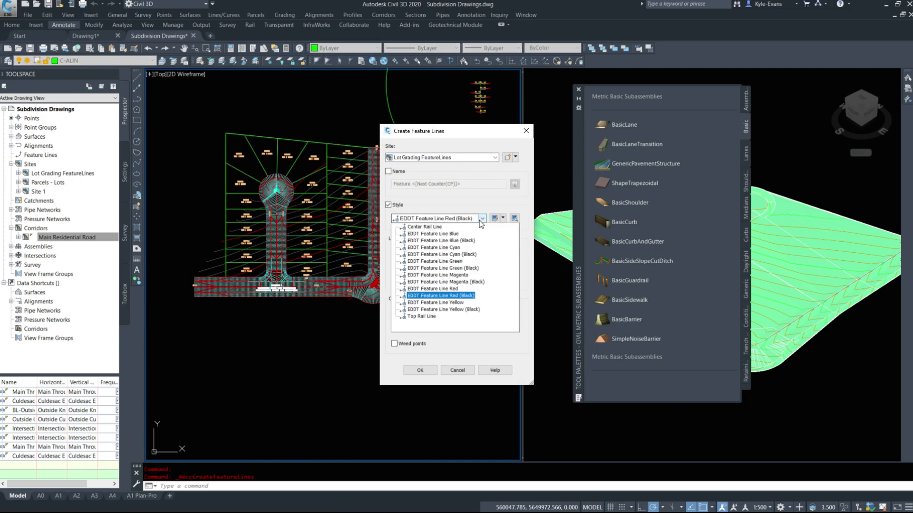
{"action": "left_click", "coordinate": [453, 275]}
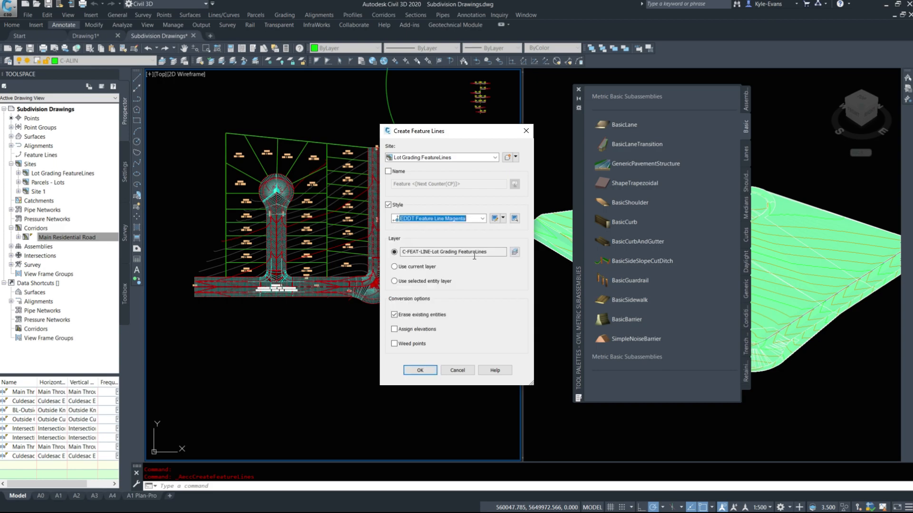
{"action": "left_click", "coordinate": [452, 222]}
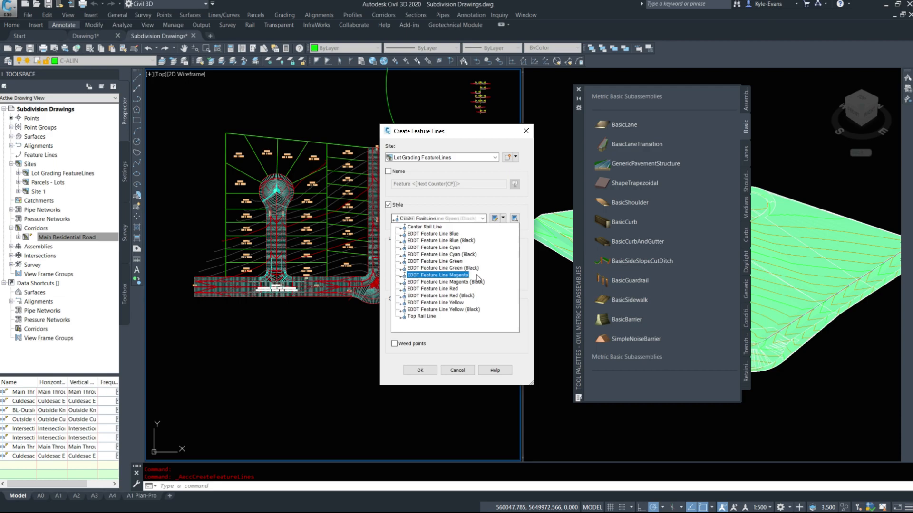
{"action": "left_click", "coordinate": [463, 283]}
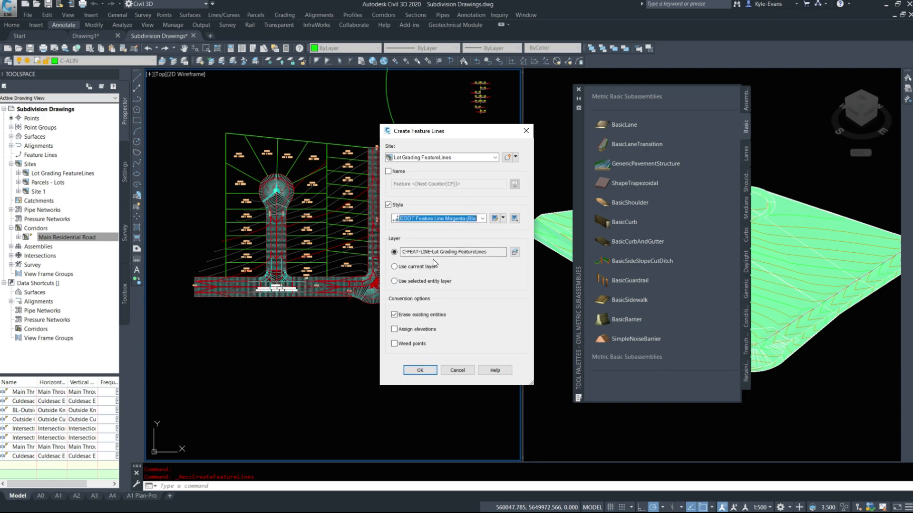
{"action": "key", "text": "Tab"}
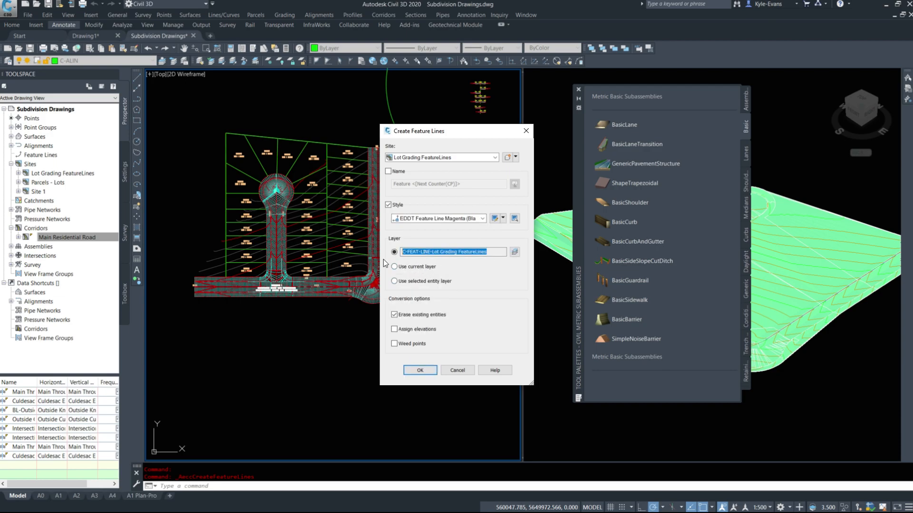
{"action": "left_click", "coordinate": [418, 330]}
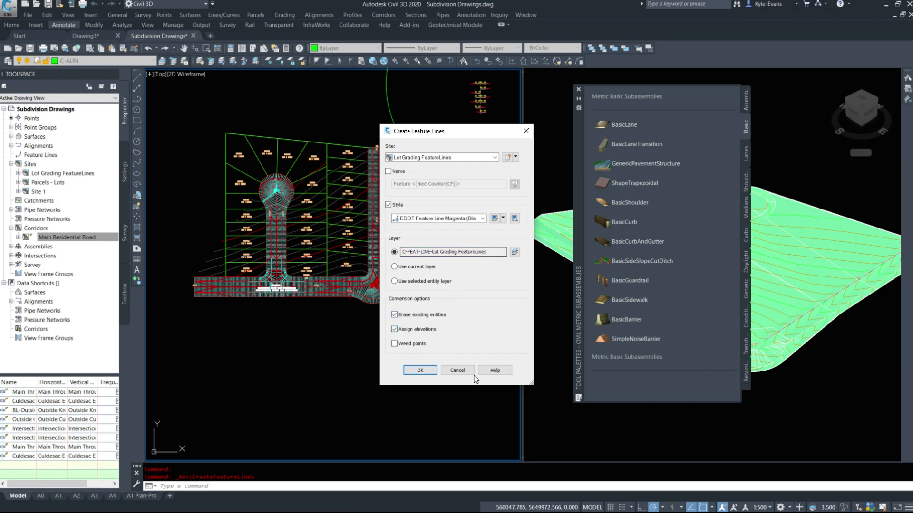
{"action": "left_click", "coordinate": [420, 370]}
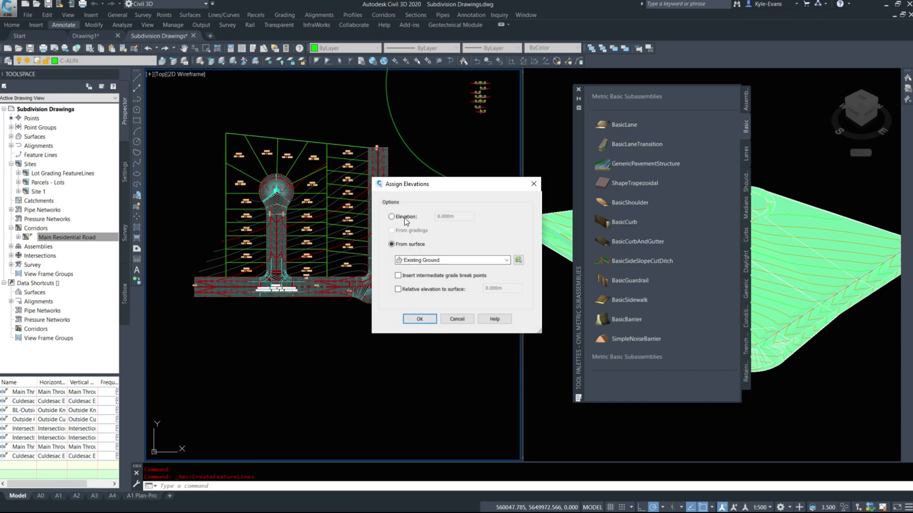
- Choose elevations relative to the Main Residential Road Design surface with 0.000 m offset and close the elevation assignment
{"action": "left_click", "coordinate": [449, 261]}
{"action": "left_click", "coordinate": [441, 277]}
{"action": "left_click", "coordinate": [434, 288]}
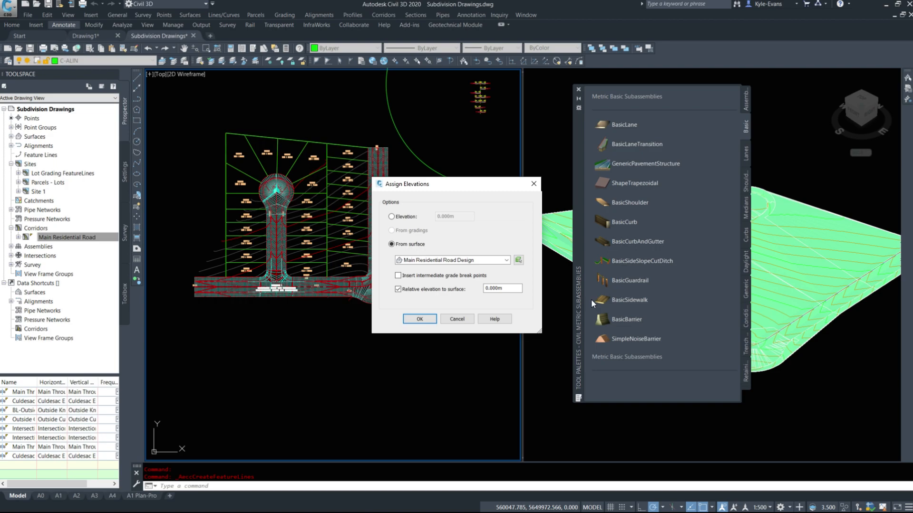
{"action": "left_click", "coordinate": [457, 319]}
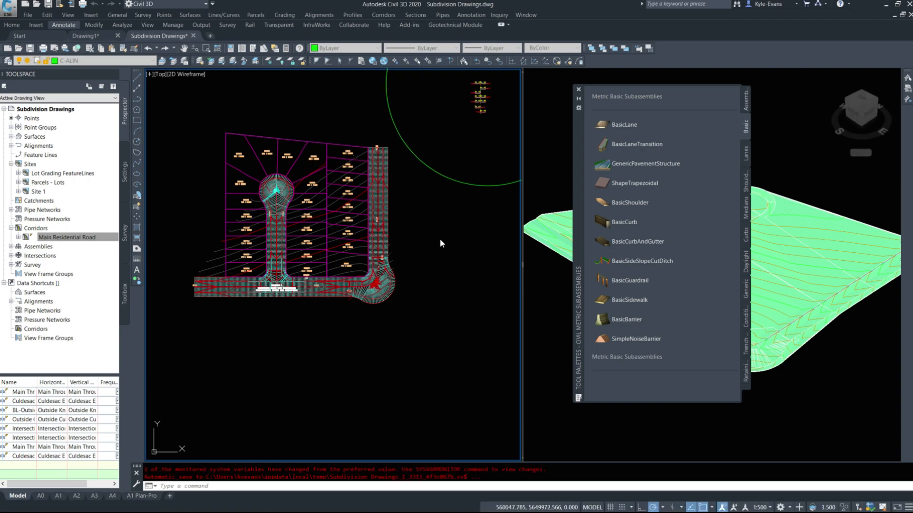
{"action": "key", "text": "Escape"}
{"action": "left_click", "coordinate": [427, 272]}
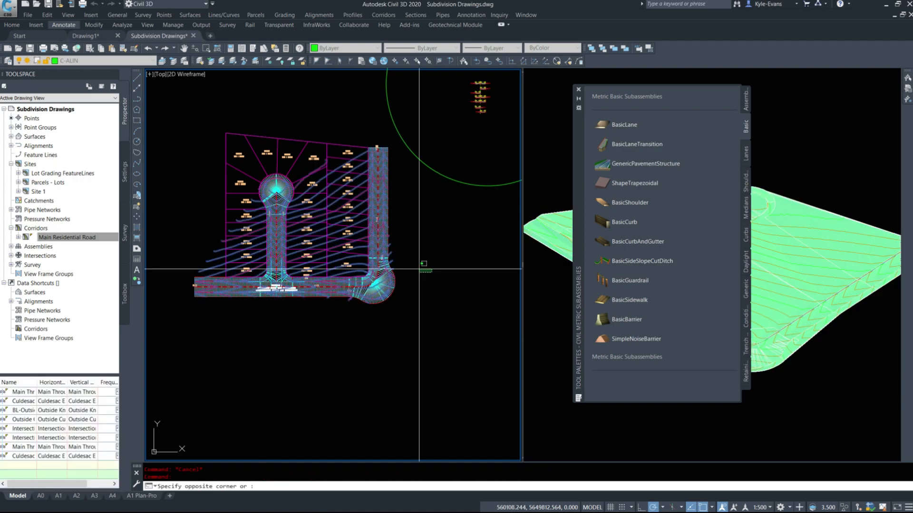
{"action": "left_click", "coordinate": [171, 365]}
{"action": "key", "text": "Escape"}
{"action": "left_click", "coordinate": [361, 146]}
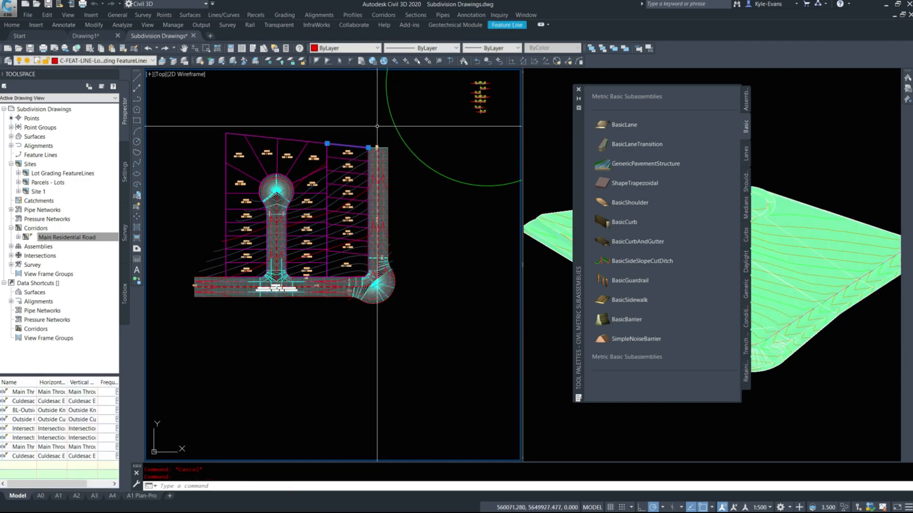
{"action": "right_click", "coordinate": [369, 135]}
{"action": "left_click", "coordinate": [433, 360]}
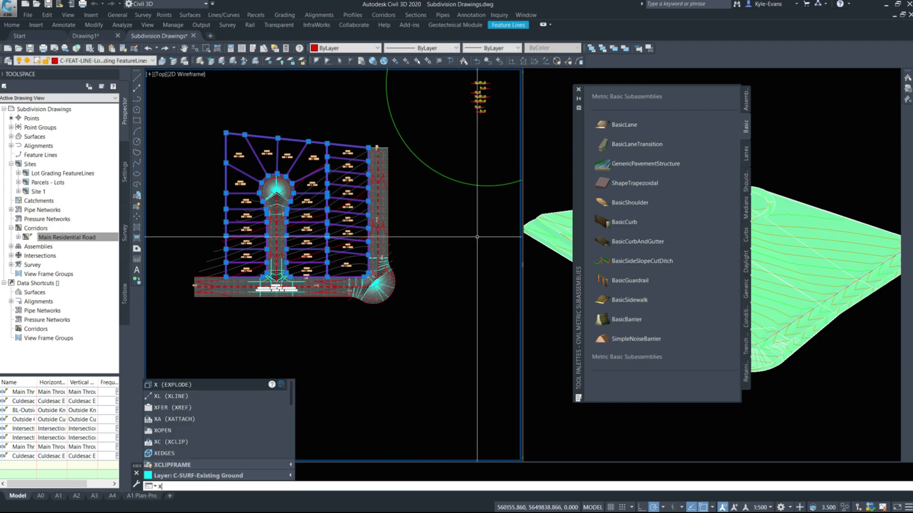
{"action": "key", "text": "Escape"}
- Check the elevations of the feature line between LOT-1 and LOT-2 in the elevation editor, and close the editor
{"action": "left_click", "coordinate": [338, 156]}
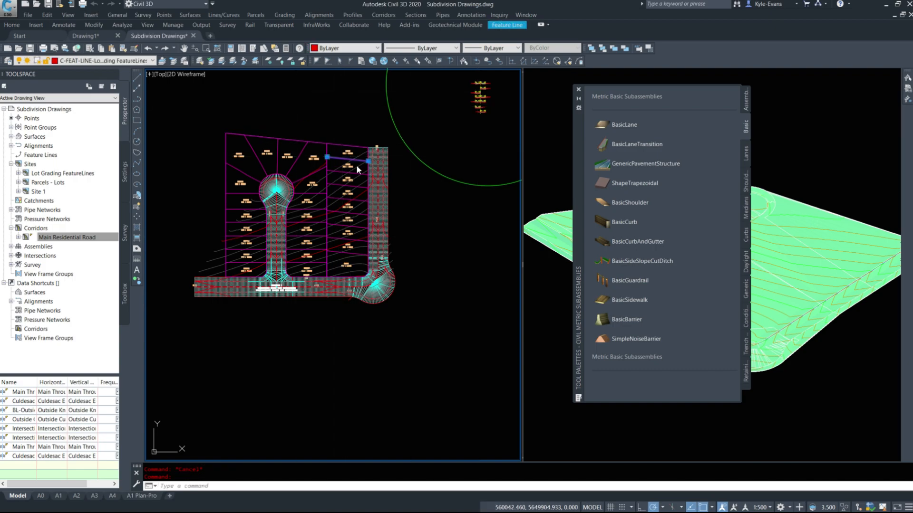
{"action": "right_click", "coordinate": [338, 156]}
{"action": "left_click", "coordinate": [386, 315]}
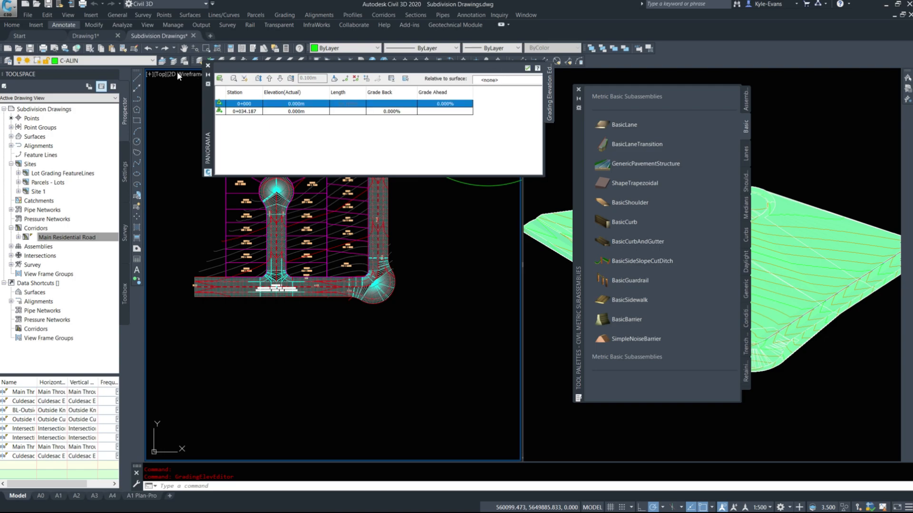
{"action": "left_click", "coordinate": [207, 65]}
- Select all feature lines similar to the one along LOT-1's upper boundary and explode them
{"action": "left_click", "coordinate": [367, 147]}
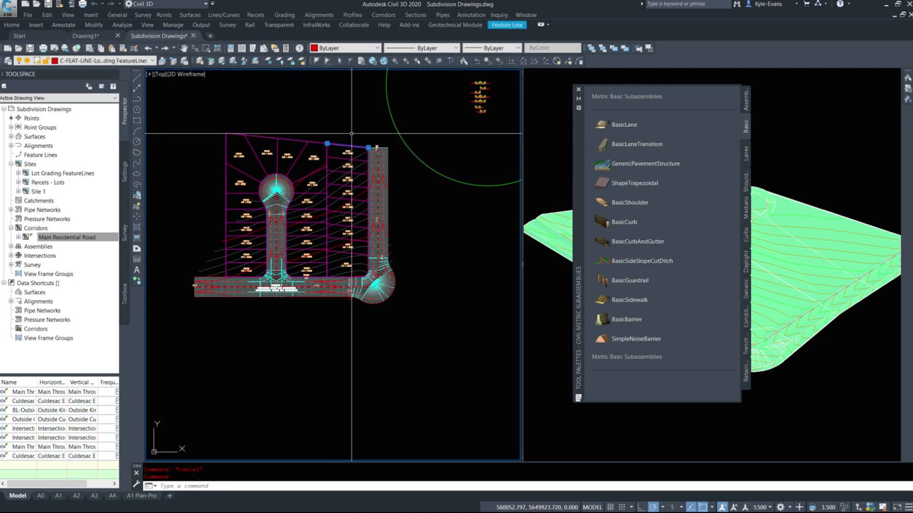
{"action": "right_click", "coordinate": [366, 146]}
{"action": "left_click", "coordinate": [394, 371]}
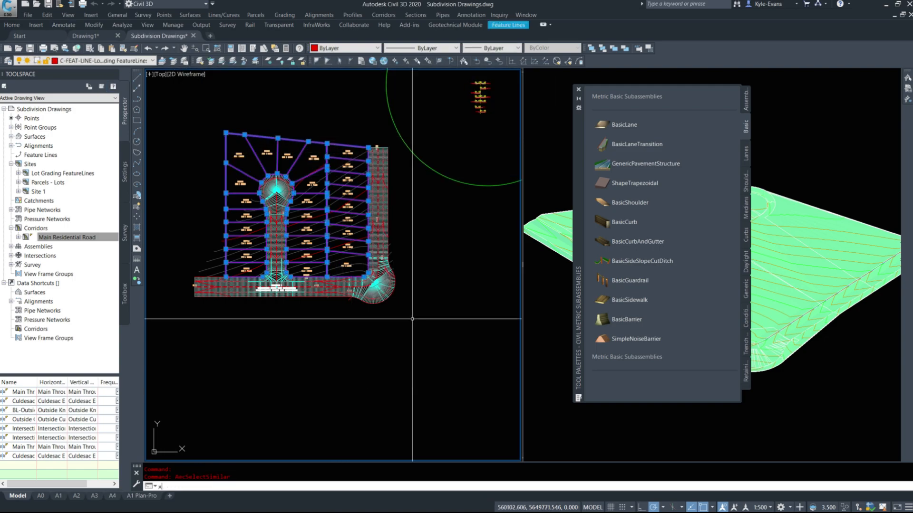
{"action": "key", "text": "Return"}
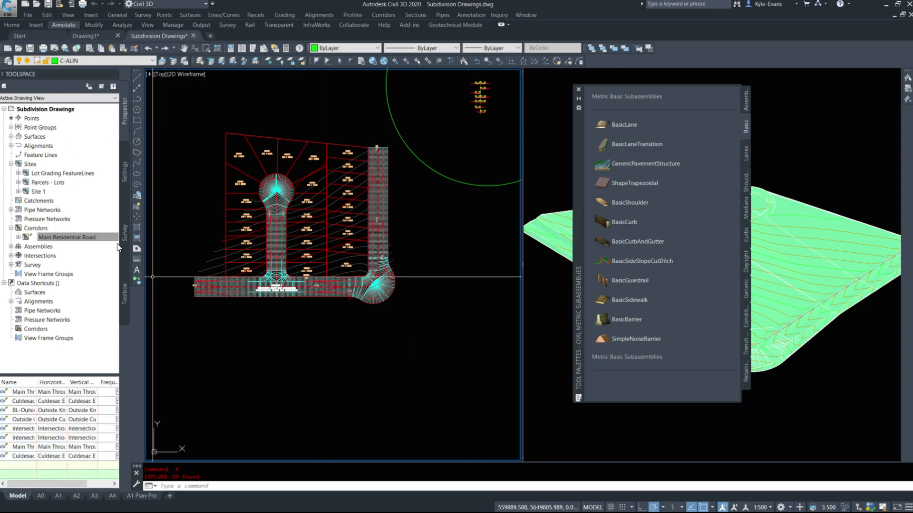
- Turn on the triangles display in plan view for the Main Residential Road Design surface style
{"action": "left_click", "coordinate": [12, 137]}
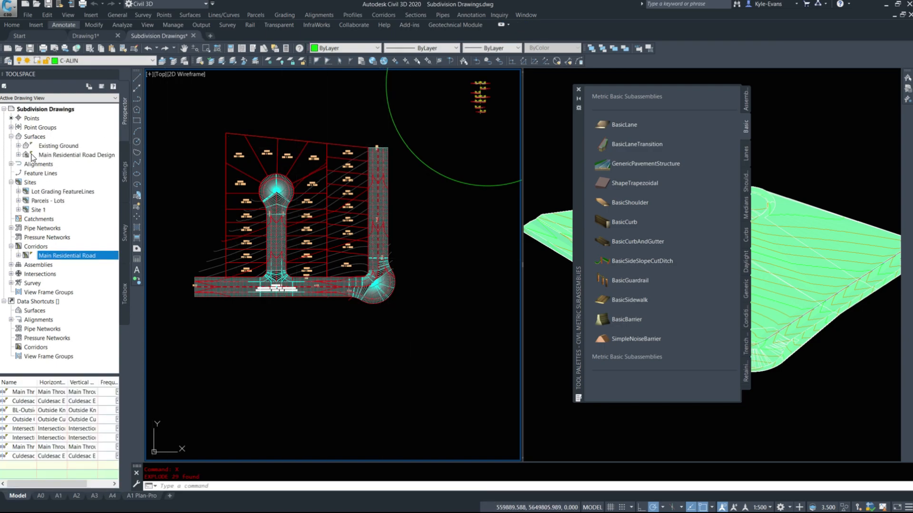
{"action": "left_click", "coordinate": [24, 156]}
{"action": "left_click", "coordinate": [25, 183]}
{"action": "right_click", "coordinate": [50, 248]}
{"action": "key", "text": "Escape"}
{"action": "right_click", "coordinate": [67, 155]}
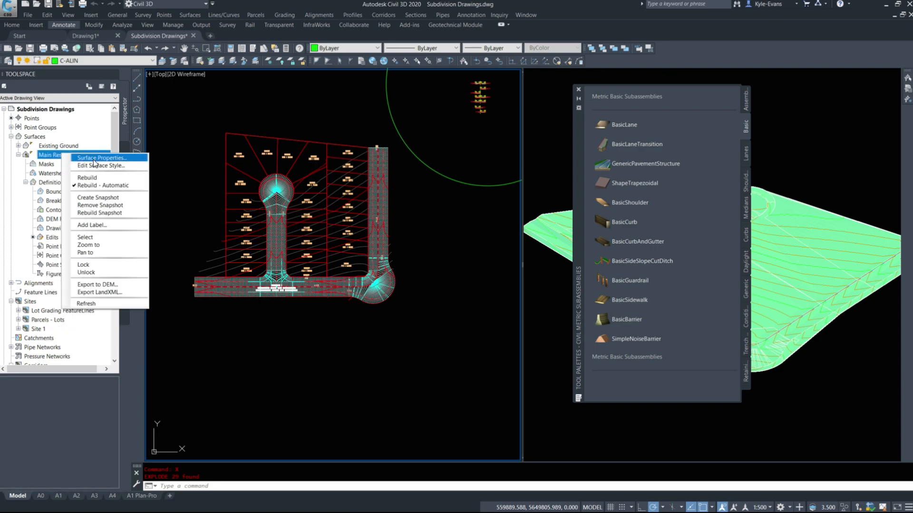
{"action": "left_click", "coordinate": [97, 166]}
{"action": "left_click", "coordinate": [510, 164]}
{"action": "left_click", "coordinate": [359, 224]}
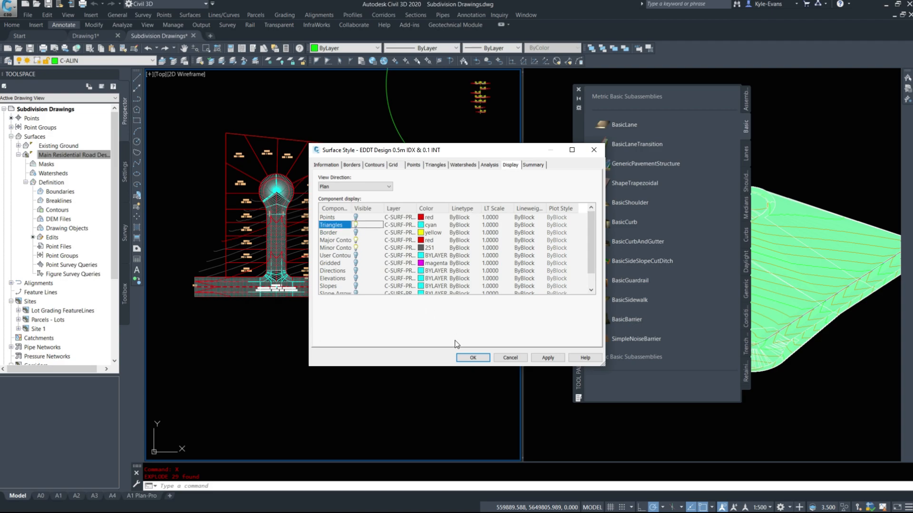
{"action": "left_click", "coordinate": [472, 358]}
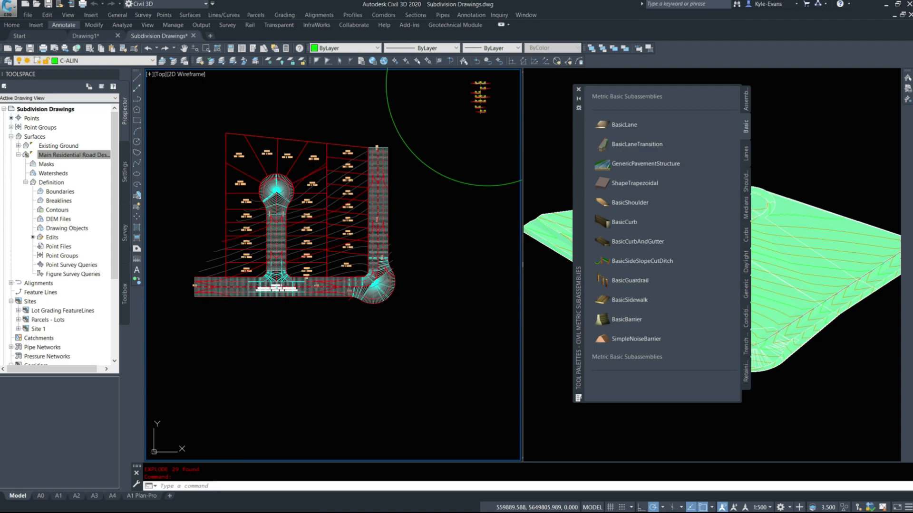
- Delete the Main Residential Road Design surface edges spanning the lots between the cul-de-sac road and the eastern road
{"action": "left_click", "coordinate": [46, 153]}
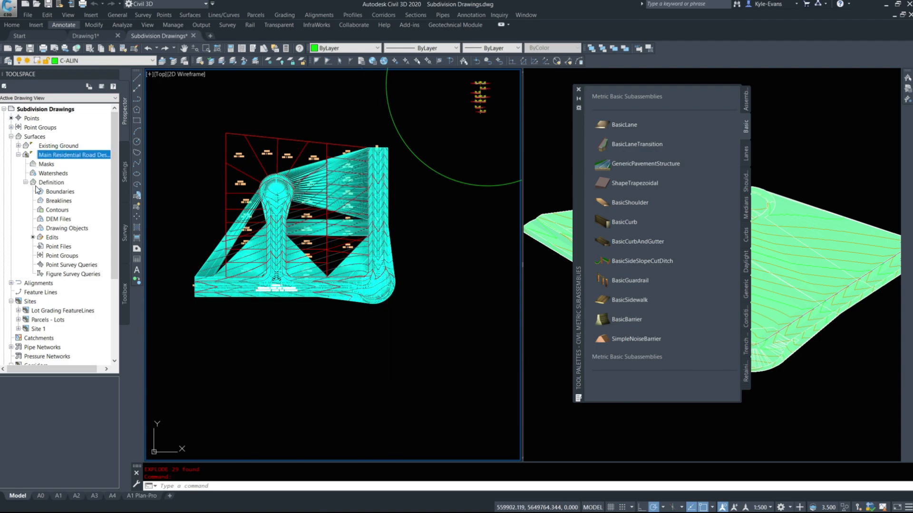
{"action": "right_click", "coordinate": [50, 238]}
{"action": "left_click", "coordinate": [107, 246]}
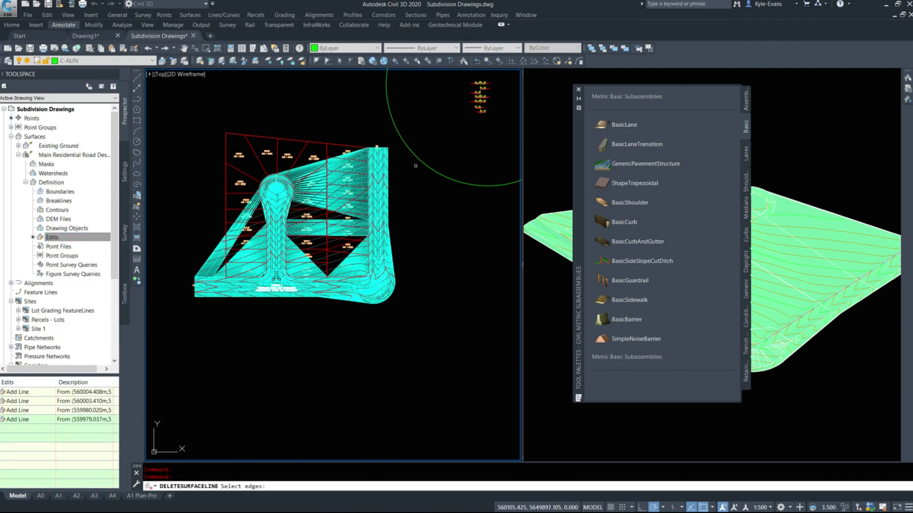
{"action": "left_click", "coordinate": [340, 125]}
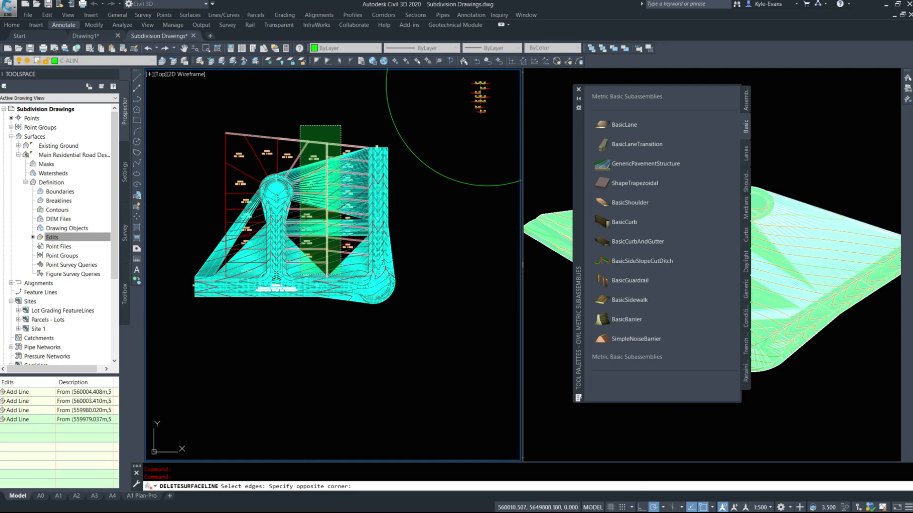
{"action": "left_click", "coordinate": [300, 274]}
{"action": "key", "text": "Return"}
- Delete the stray surface edges cutting across the road-side corners of LOT-9 and LOT-10
{"action": "scroll", "coordinate": [304, 271], "scroll_direction": "up", "scroll_amount": 8}
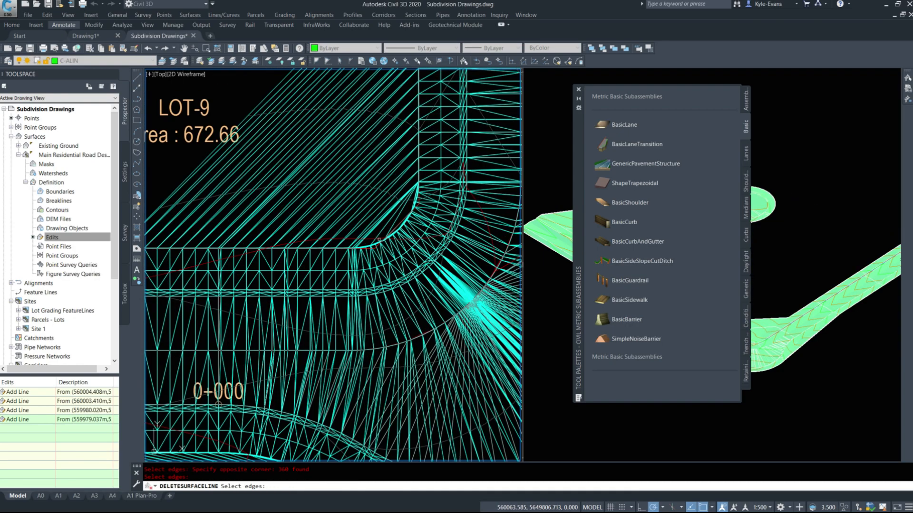
{"action": "left_click", "coordinate": [384, 233]}
{"action": "left_click", "coordinate": [205, 111]}
{"action": "key", "text": "Return"}
{"action": "middle_click_drag", "start_coordinate": [209, 200], "coordinate": [504, 266]}
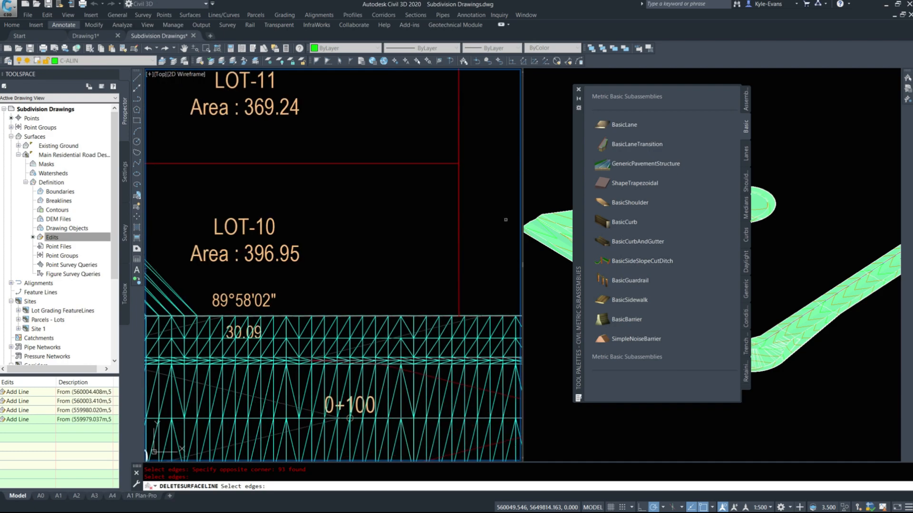
{"action": "middle_click_drag", "start_coordinate": [259, 272], "coordinate": [517, 216]}
{"action": "left_click", "coordinate": [411, 147]}
{"action": "left_click", "coordinate": [316, 224]}
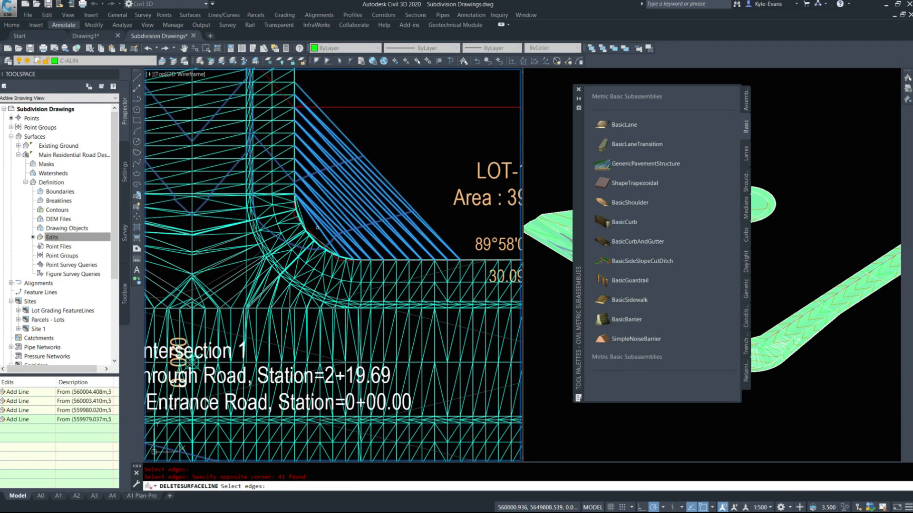
{"action": "key", "text": "Return"}
- Delete the surface edges spanning the lots west of the cul-de-sac road, from the LOT-27 corner upward
{"action": "scroll", "coordinate": [388, 233], "scroll_direction": "down", "scroll_amount": 6}
{"action": "scroll", "coordinate": [264, 215], "scroll_direction": "up", "scroll_amount": 6}
{"action": "middle_click_drag", "start_coordinate": [424, 306], "coordinate": [262, 285]}
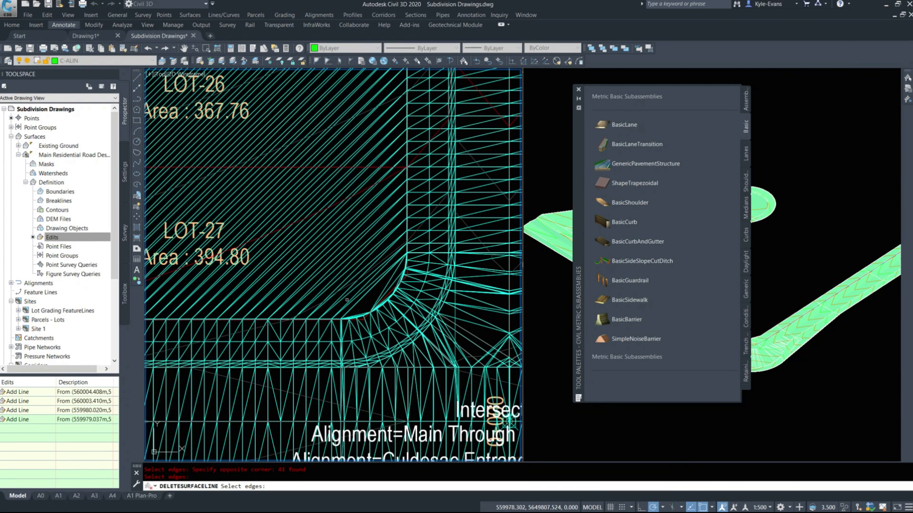
{"action": "left_click", "coordinate": [379, 306]}
{"action": "scroll", "coordinate": [379, 306], "scroll_direction": "down", "scroll_amount": 6}
{"action": "left_click", "coordinate": [217, 185]}
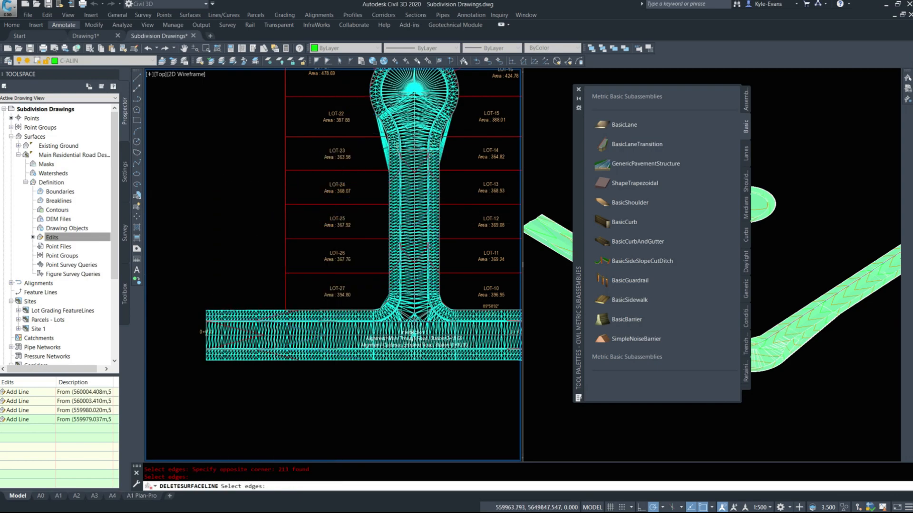
{"action": "scroll", "coordinate": [349, 192], "scroll_direction": "down", "scroll_amount": 2}
- Delete the leftover surface edges along both sides of the cul-de-sac neck and end the line deletion
{"action": "scroll", "coordinate": [433, 151], "scroll_direction": "up", "scroll_amount": 8}
{"action": "left_click", "coordinate": [433, 151]}
{"action": "left_click", "coordinate": [345, 196]}
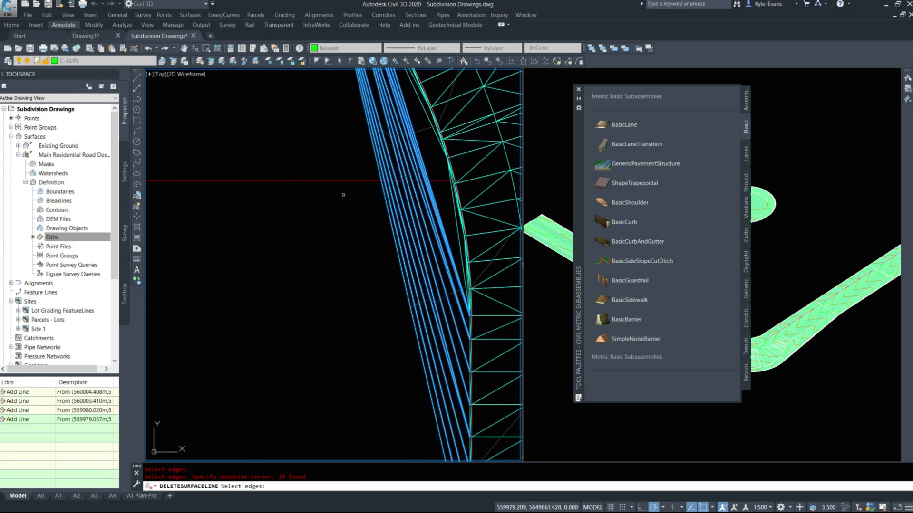
{"action": "key", "text": "Return"}
{"action": "scroll", "coordinate": [304, 191], "scroll_direction": "down", "scroll_amount": 8}
{"action": "scroll", "coordinate": [388, 175], "scroll_direction": "up", "scroll_amount": 6}
{"action": "left_click", "coordinate": [350, 211]}
{"action": "key", "text": "Escape"}
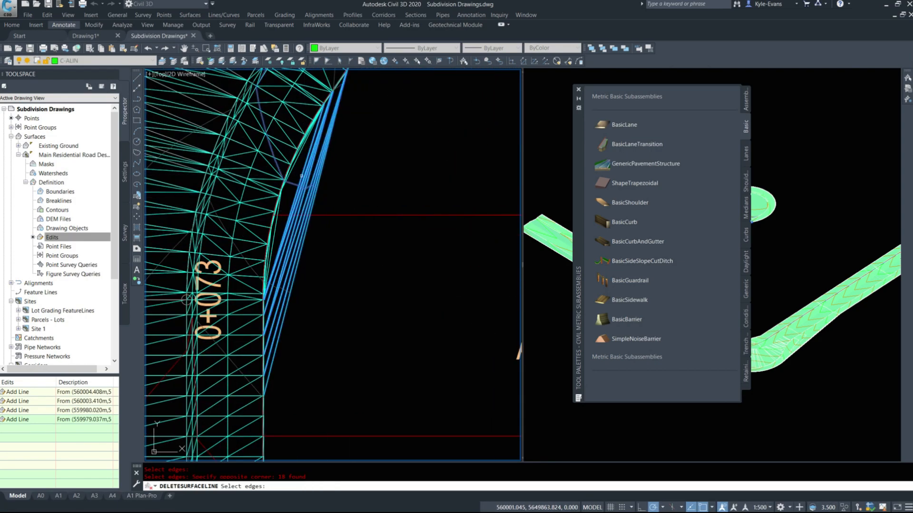
- Turn off the triangles display in the road design surface's style
{"action": "scroll", "coordinate": [306, 184], "scroll_direction": "down", "scroll_amount": 8}
{"action": "middle_click_drag", "start_coordinate": [472, 330], "coordinate": [374, 290]}
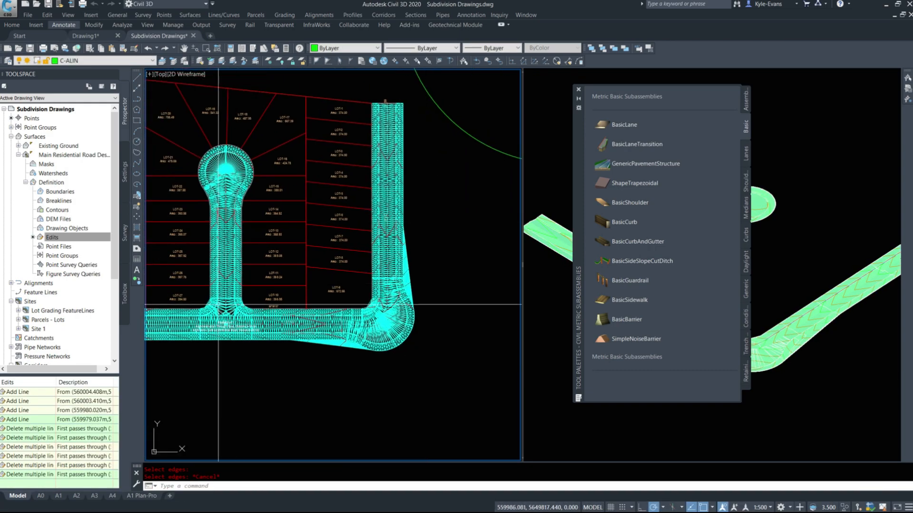
{"action": "left_click", "coordinate": [239, 314]}
{"action": "key", "text": "Escape"}
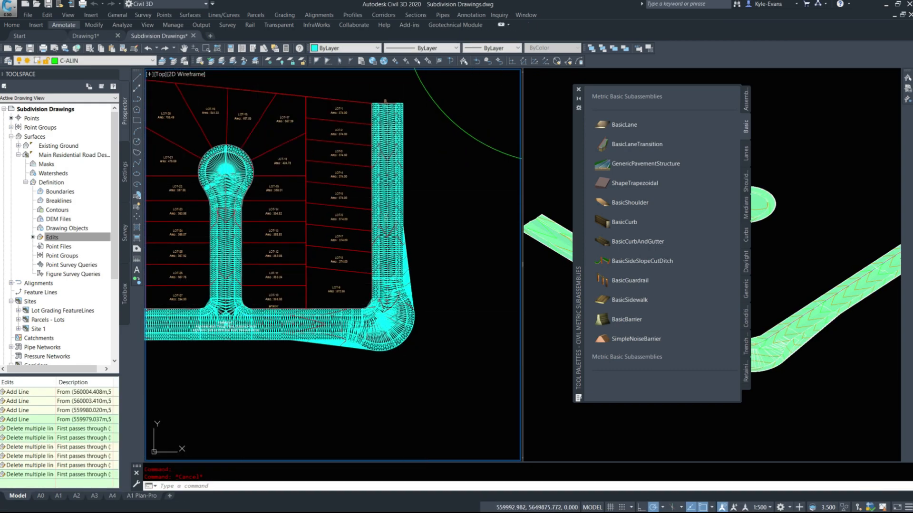
{"action": "left_click", "coordinate": [229, 173]}
{"action": "right_click", "coordinate": [229, 173]}
{"action": "left_click", "coordinate": [273, 292]}
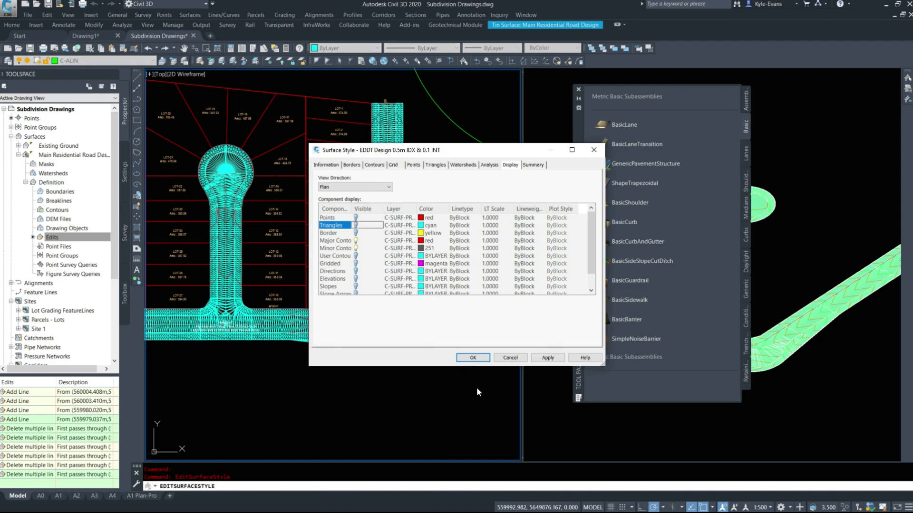
{"action": "left_click", "coordinate": [473, 359]}
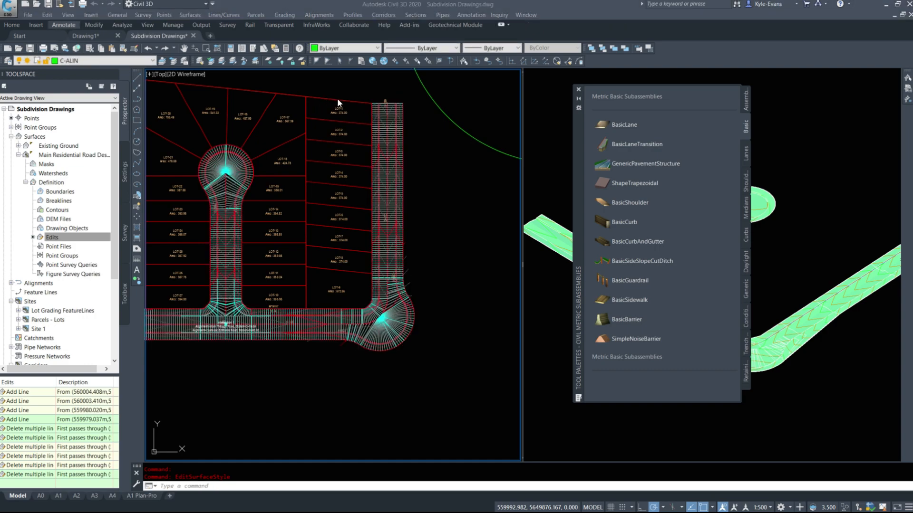
- Create feature lines from all similar lot lines in the Lot Grading FeatureLines site, using style EDDT Feature Line Magenta (Black) with assigned elevations
{"action": "left_click", "coordinate": [335, 105]}
{"action": "right_click", "coordinate": [334, 104]}
{"action": "left_click", "coordinate": [378, 261]}
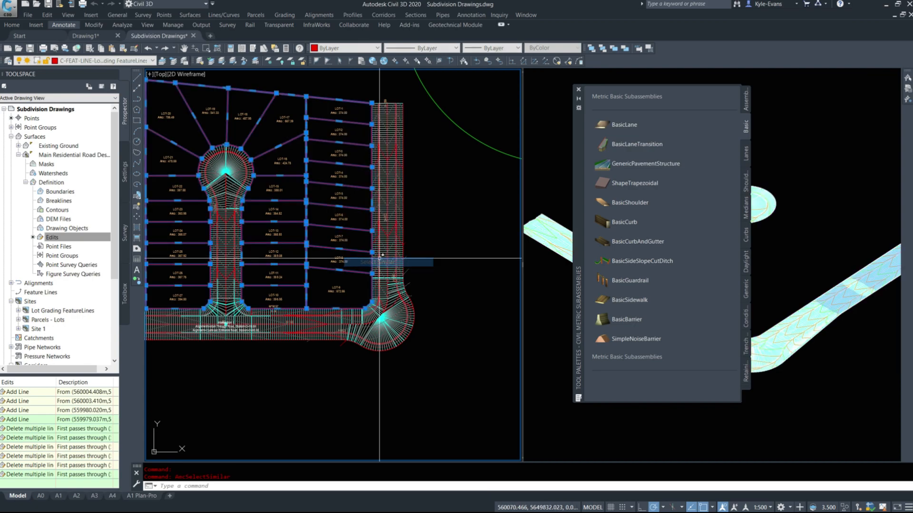
{"action": "left_click", "coordinate": [287, 16]}
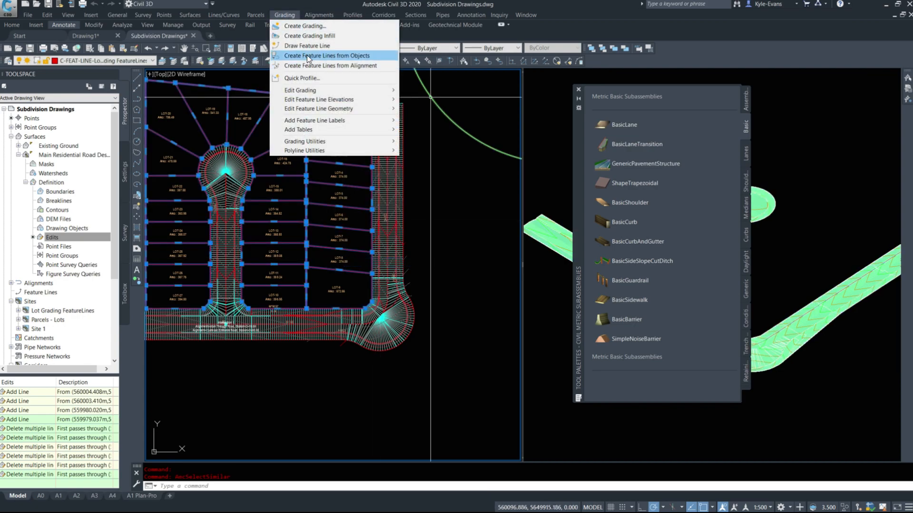
{"action": "left_click", "coordinate": [307, 56]}
{"action": "left_click", "coordinate": [449, 219]}
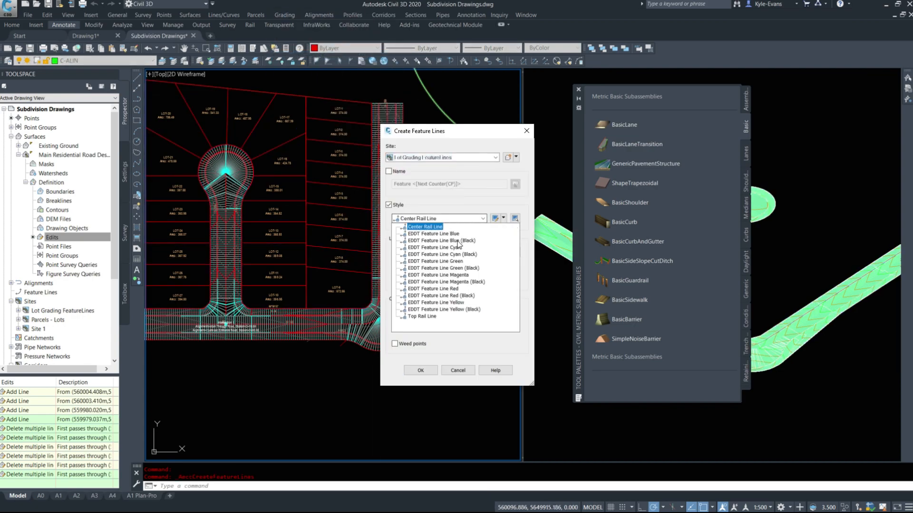
{"action": "left_click", "coordinate": [459, 285]}
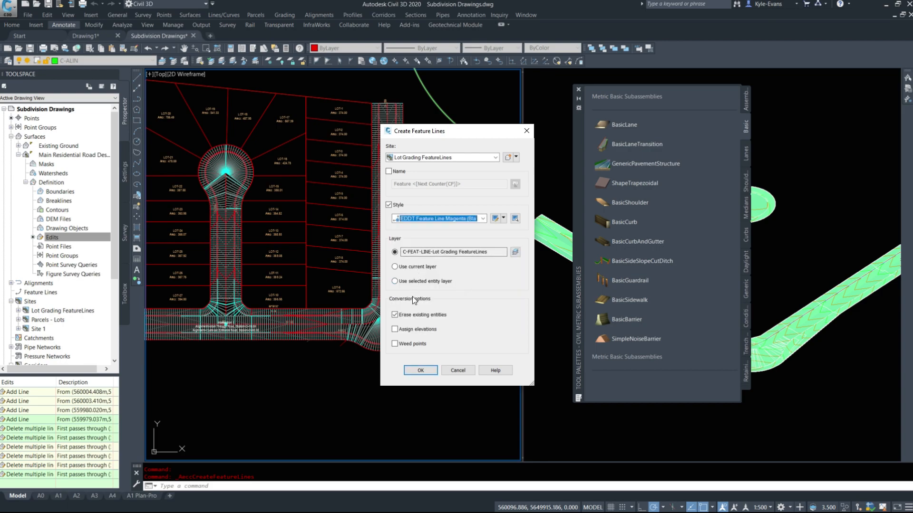
{"action": "left_click", "coordinate": [395, 329]}
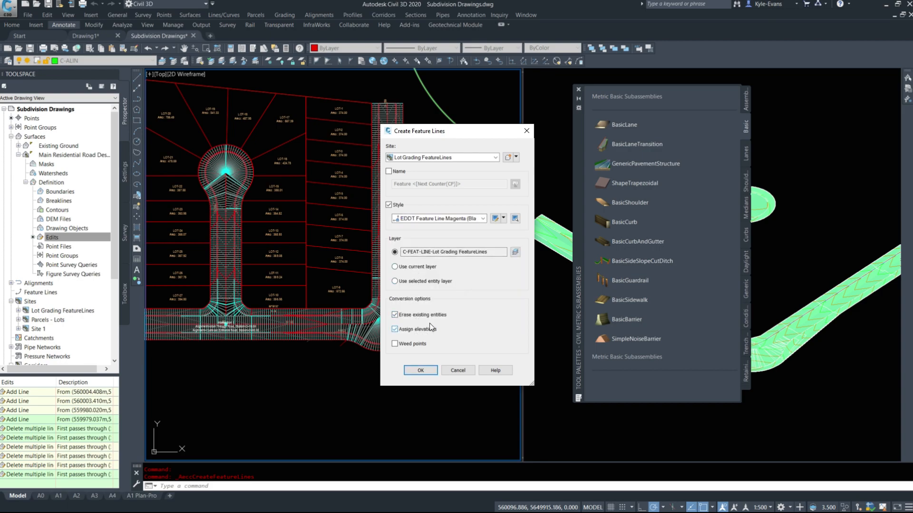
{"action": "left_click", "coordinate": [420, 370]}
- Assign elevations relative to the Main Residential Road Design surface at 0.000 m without intermediate grade break points, and regenerate the drawing
{"action": "left_click", "coordinate": [454, 261]}
{"action": "left_click", "coordinate": [450, 276]}
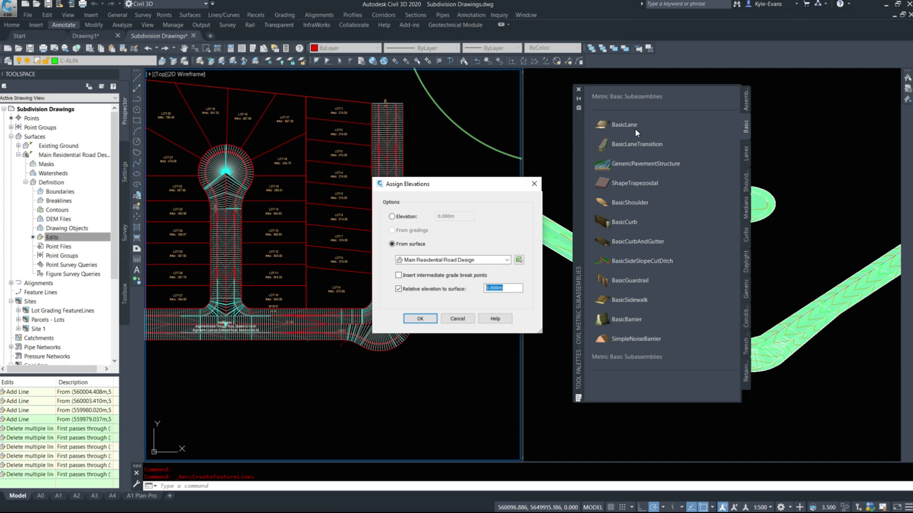
{"action": "left_click", "coordinate": [420, 319]}
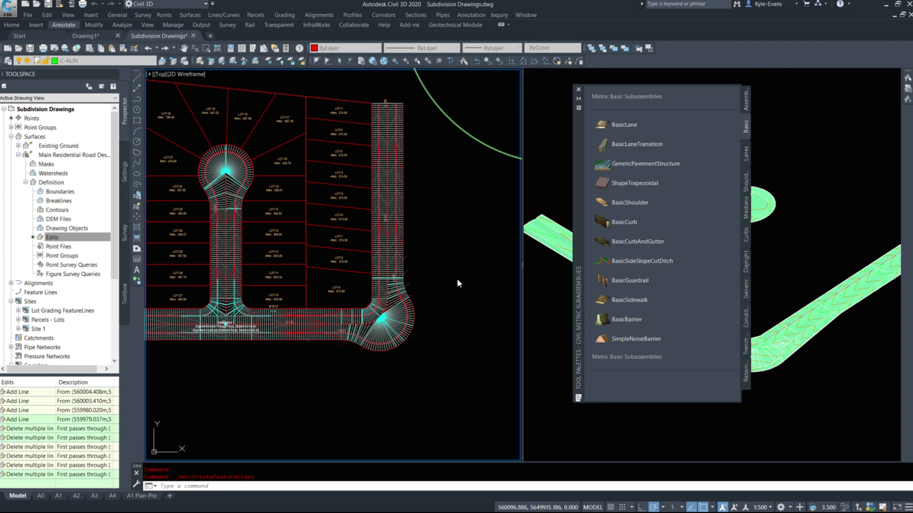
{"action": "type", "text": "rea"}
{"action": "key", "text": "Return"}
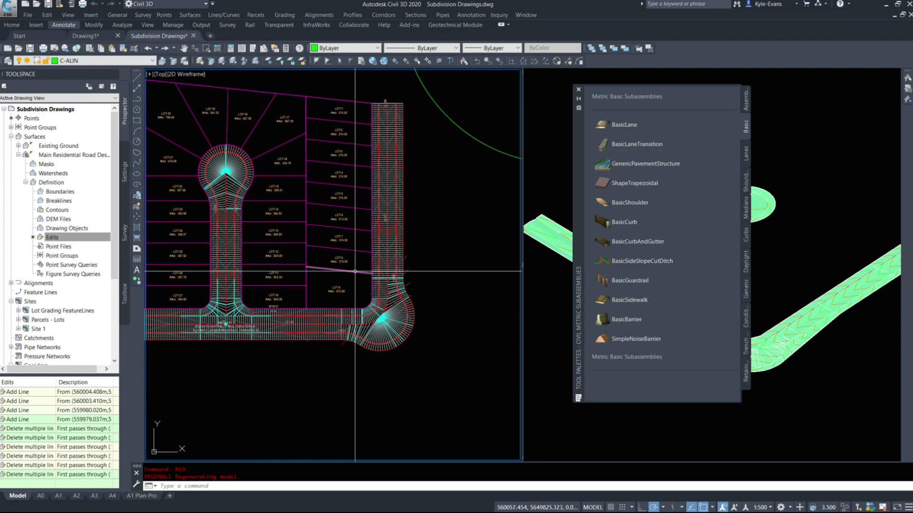
- Delete the perimeter feature line enclosing the block of LOT-1 to LOT-9
{"action": "left_click", "coordinate": [371, 284]}
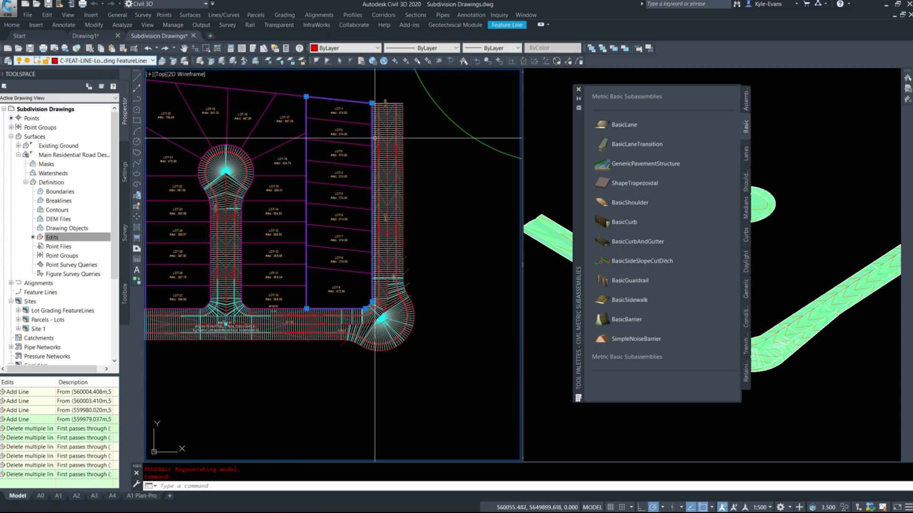
{"action": "right_click", "coordinate": [340, 146]}
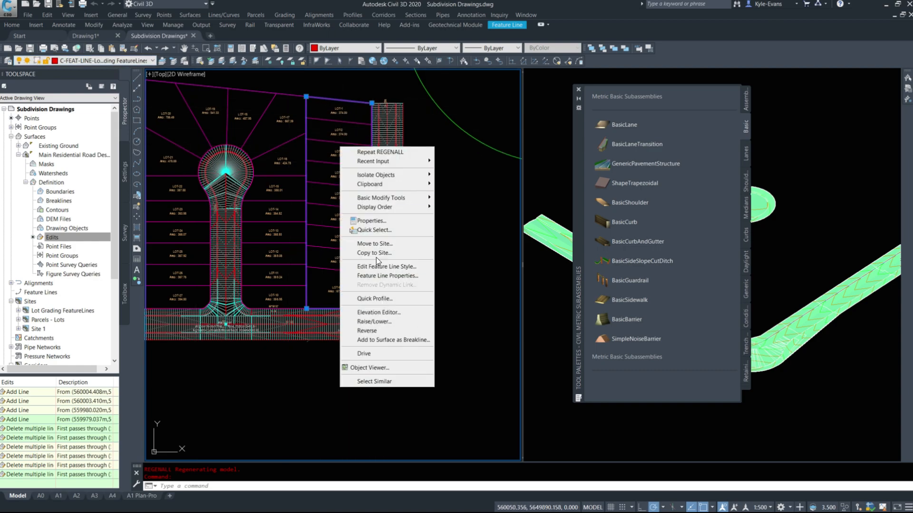
{"action": "left_click", "coordinate": [318, 178]}
{"action": "middle_click_drag", "start_coordinate": [311, 190], "coordinate": [353, 254]}
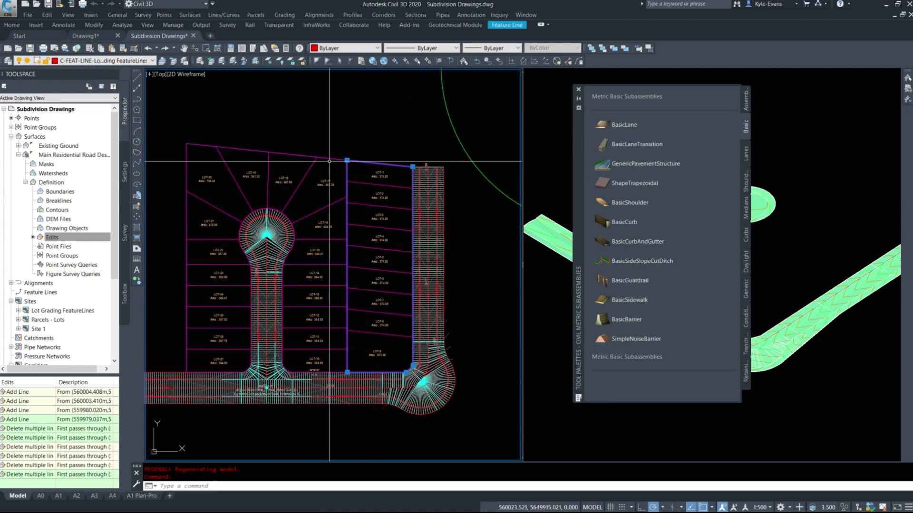
{"action": "key", "text": "Delete"}
- Delete the perimeter feature line enclosing the lots around the cul-de-sac, including LOT-10
{"action": "scroll", "coordinate": [296, 369], "scroll_direction": "up", "scroll_amount": 3}
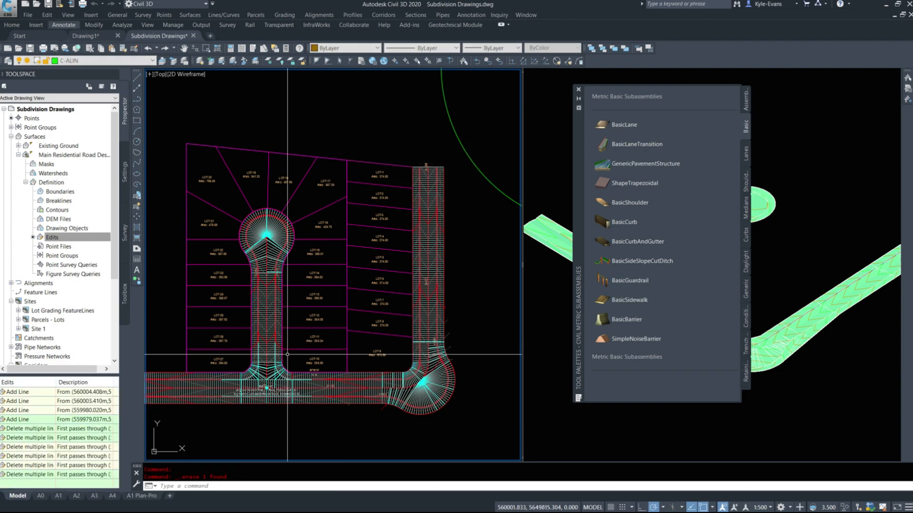
{"action": "scroll", "coordinate": [295, 370], "scroll_direction": "up", "scroll_amount": 2}
{"action": "left_click", "coordinate": [333, 378]}
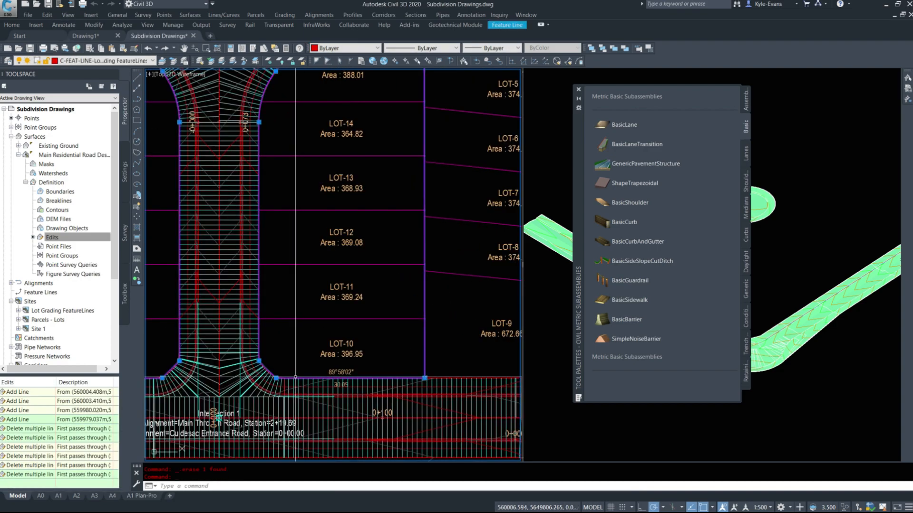
{"action": "scroll", "coordinate": [319, 338], "scroll_direction": "down", "scroll_amount": 6}
{"action": "key", "text": "Delete"}
- Open the elevation editor for the feature line along LOT-1's upper boundary and widen it to examine how its elevations are derived
{"action": "left_click", "coordinate": [364, 216]}
{"action": "right_click", "coordinate": [385, 192]}
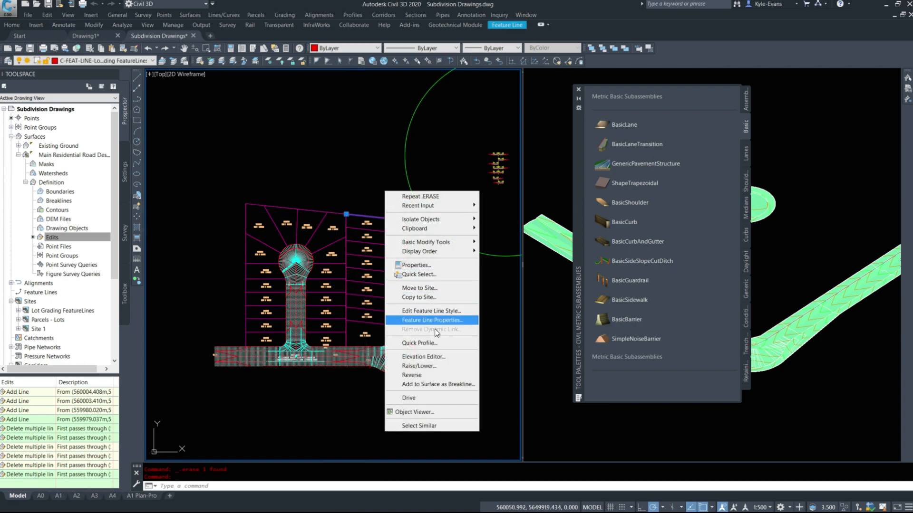
{"action": "left_click", "coordinate": [423, 357]}
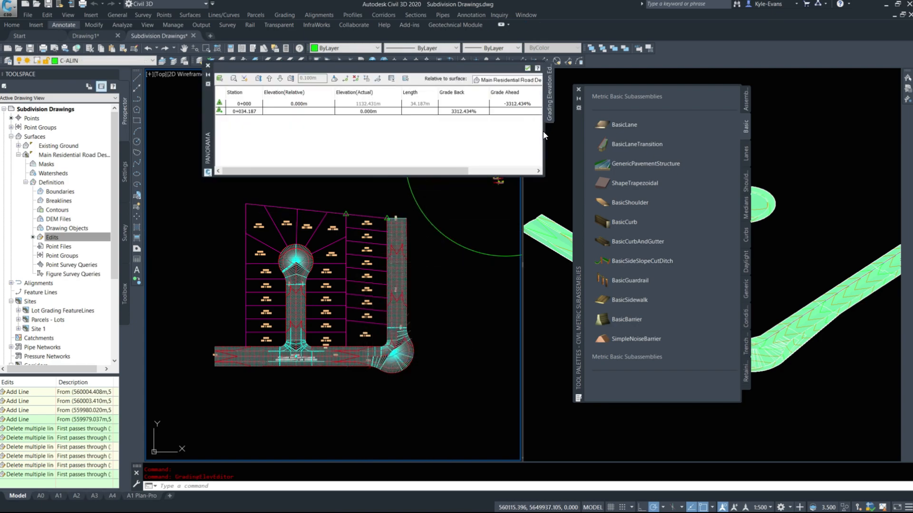
{"action": "left_click_drag", "start_coordinate": [544, 132], "coordinate": [668, 132]}
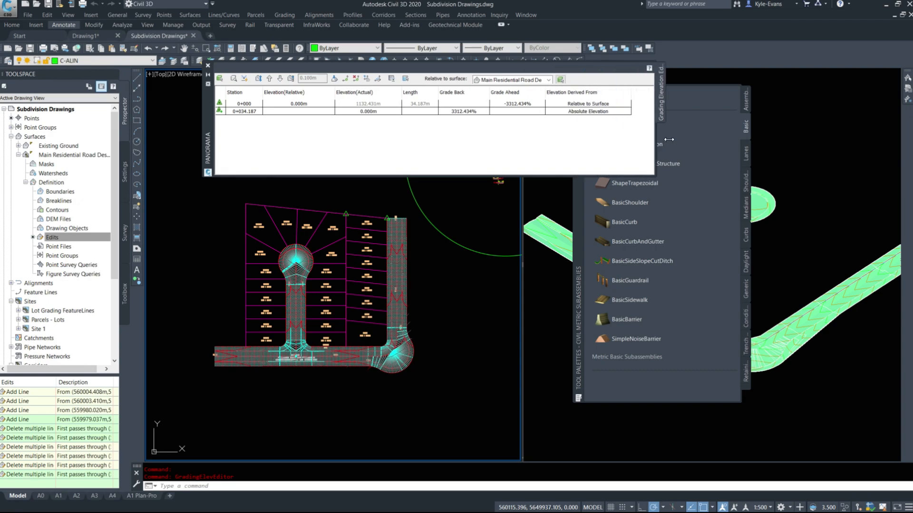
{"action": "left_click_drag", "start_coordinate": [325, 92], "coordinate": [313, 92]}
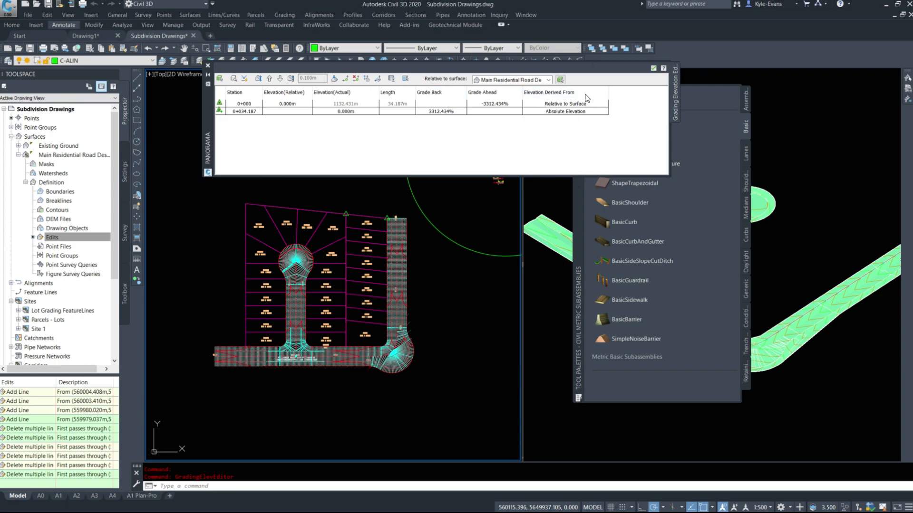
- Examine where the two elevation points of LOT-1's upper boundary feature line lie relative to the road surface edge
{"action": "left_click", "coordinate": [244, 105]}
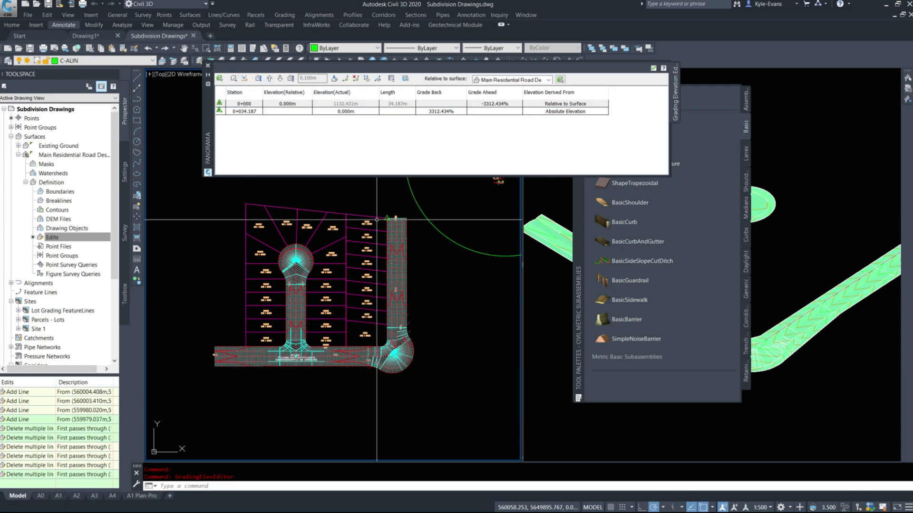
{"action": "scroll", "coordinate": [369, 208], "scroll_direction": "up", "scroll_amount": 8}
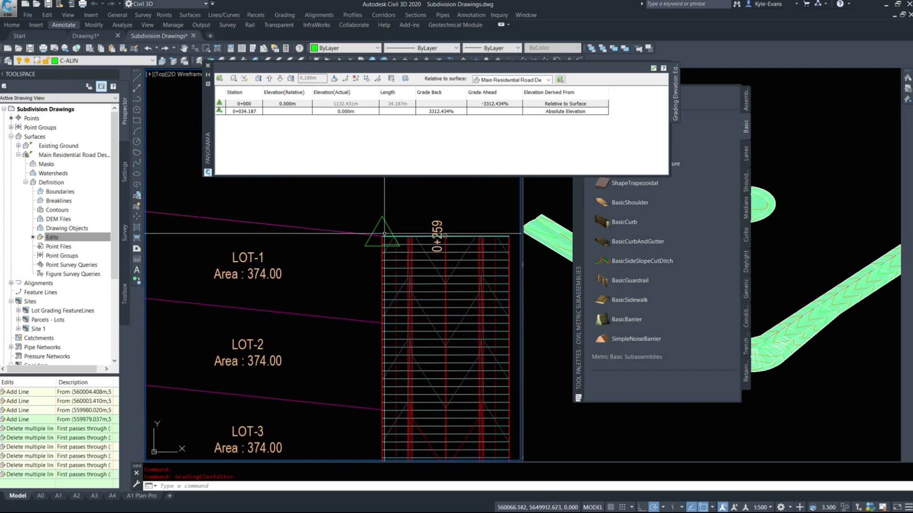
{"action": "left_click", "coordinate": [345, 106]}
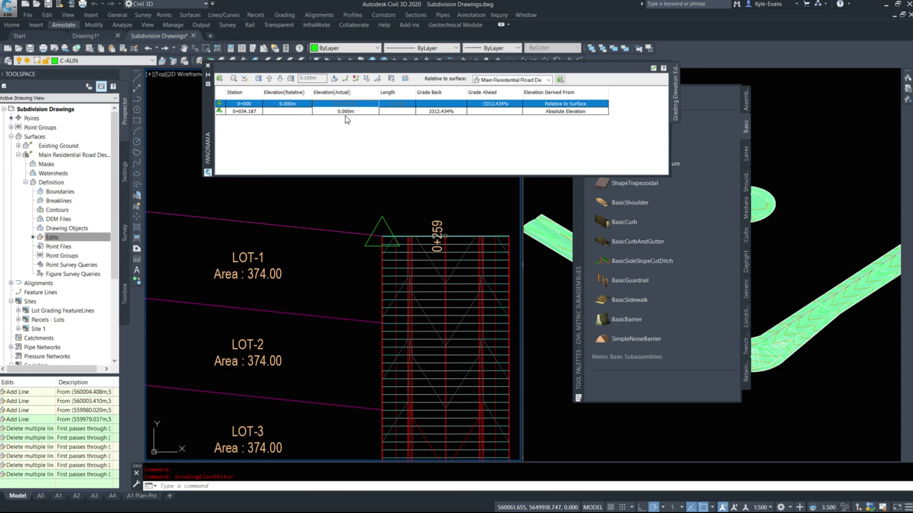
{"action": "left_click", "coordinate": [353, 113]}
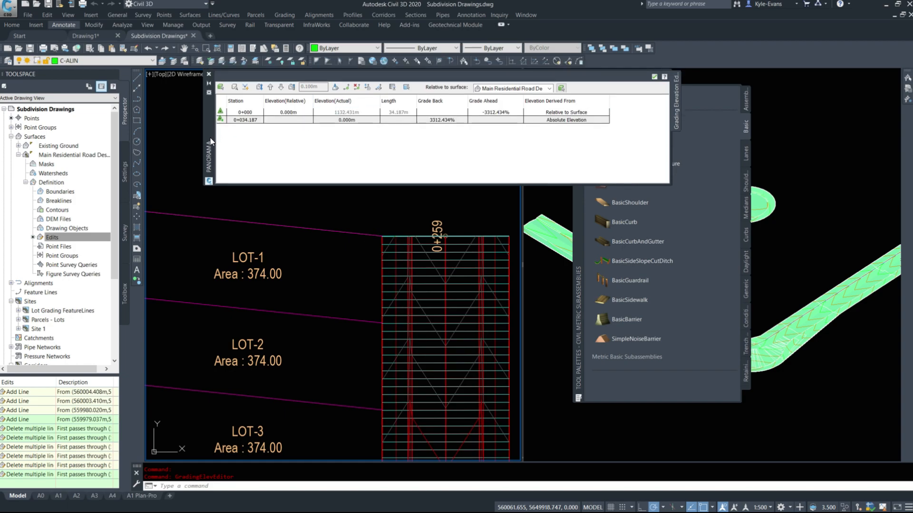
{"action": "left_click", "coordinate": [355, 120]}
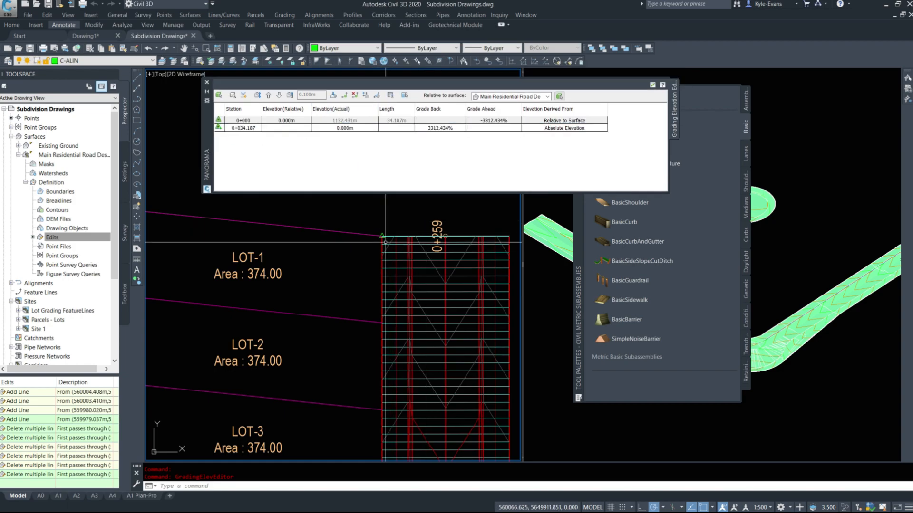
{"action": "scroll", "coordinate": [382, 238], "scroll_direction": "up", "scroll_amount": 10}
{"action": "scroll", "coordinate": [357, 213], "scroll_direction": "down", "scroll_amount": 10}
{"action": "key", "text": "Escape"}
{"action": "middle_click_drag", "start_coordinate": [335, 319], "coordinate": [347, 271]}
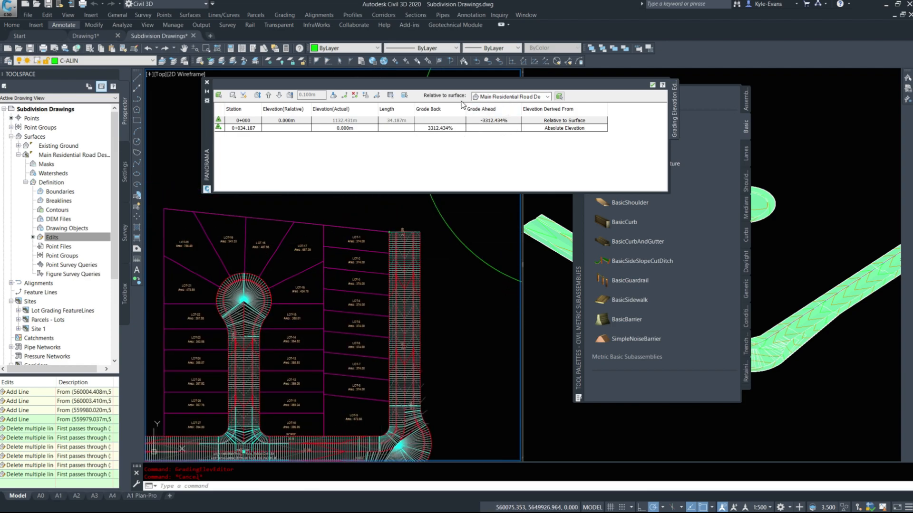
- Set the grade ahead of the feature line along LOT-1's upper boundary to 2% from its road-side point
{"action": "scroll", "coordinate": [370, 230], "scroll_direction": "up", "scroll_amount": 5}
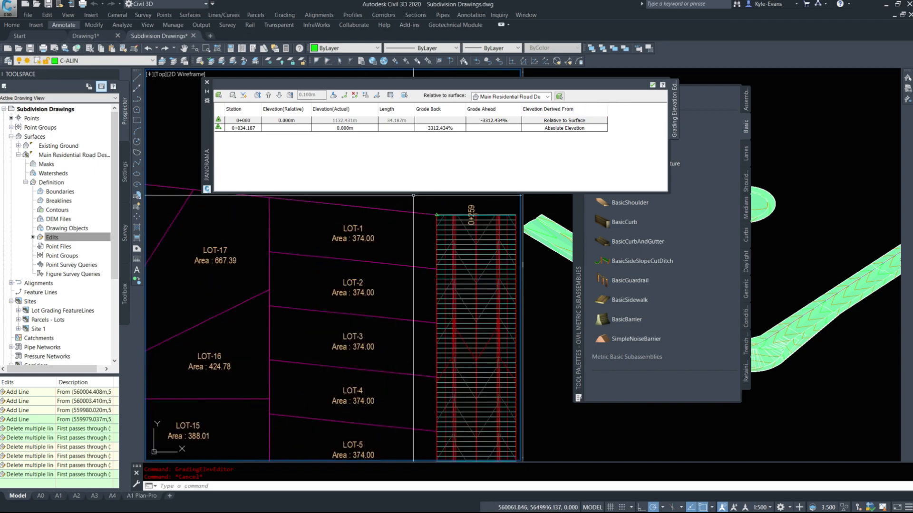
{"action": "left_click", "coordinate": [390, 209]}
{"action": "right_click", "coordinate": [431, 214]}
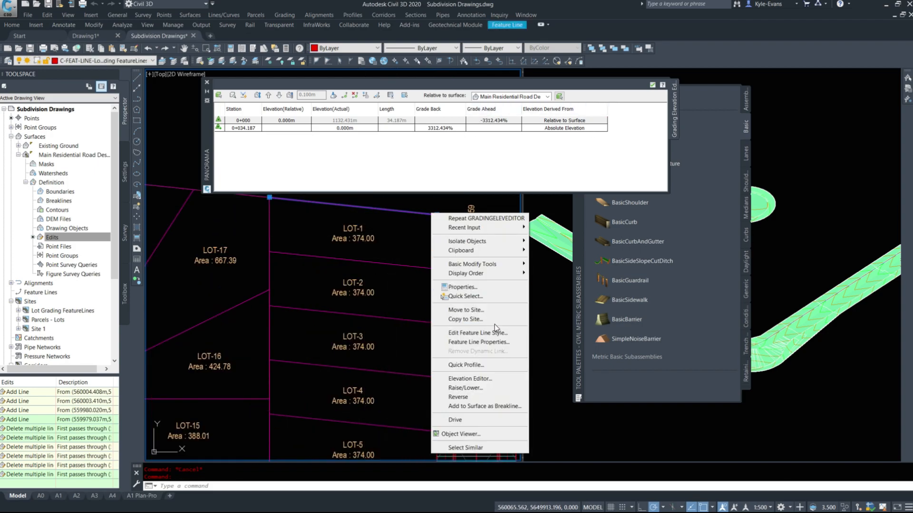
{"action": "left_click", "coordinate": [470, 379]}
{"action": "left_click", "coordinate": [494, 122]}
{"action": "left_click", "coordinate": [509, 121]}
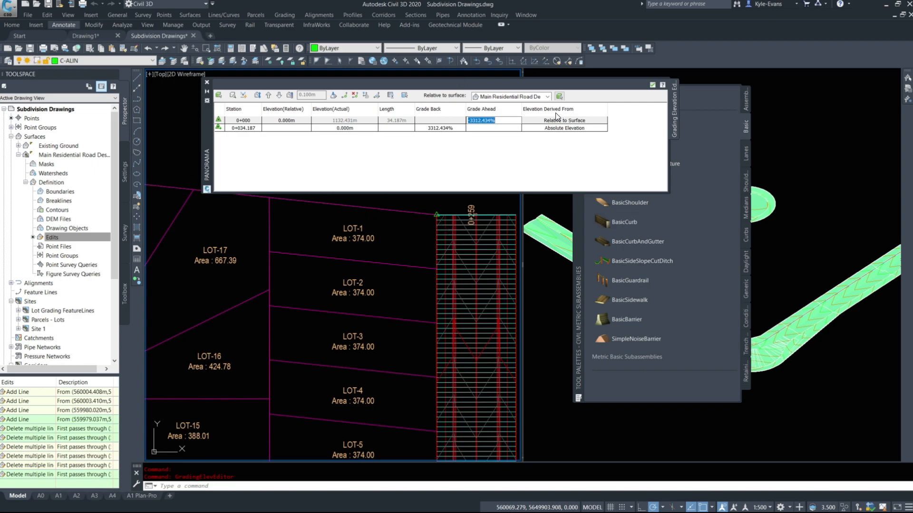
{"action": "type", "text": "2"}
{"action": "key", "text": "Return"}
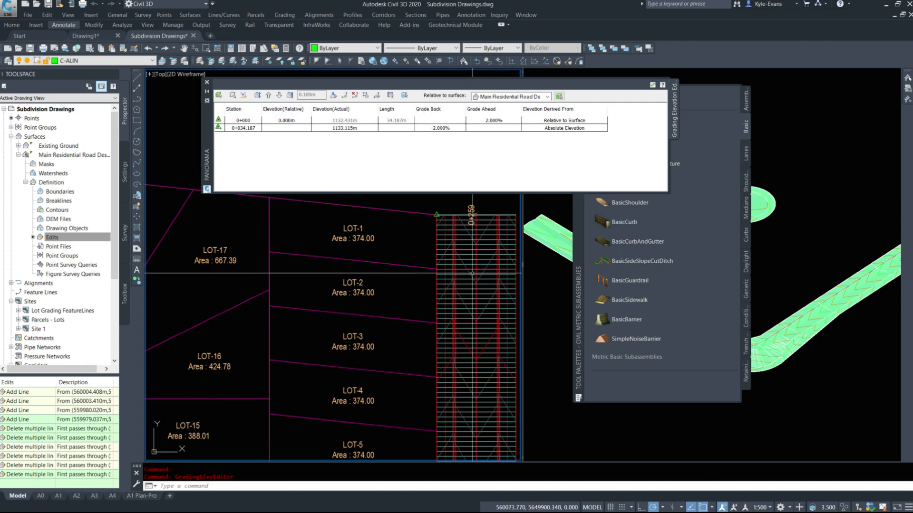
- Set the grade ahead to 2% on the feature lines between LOT-1 and LOT-2 and between LOT-2 and LOT-3
{"action": "left_click", "coordinate": [411, 267]}
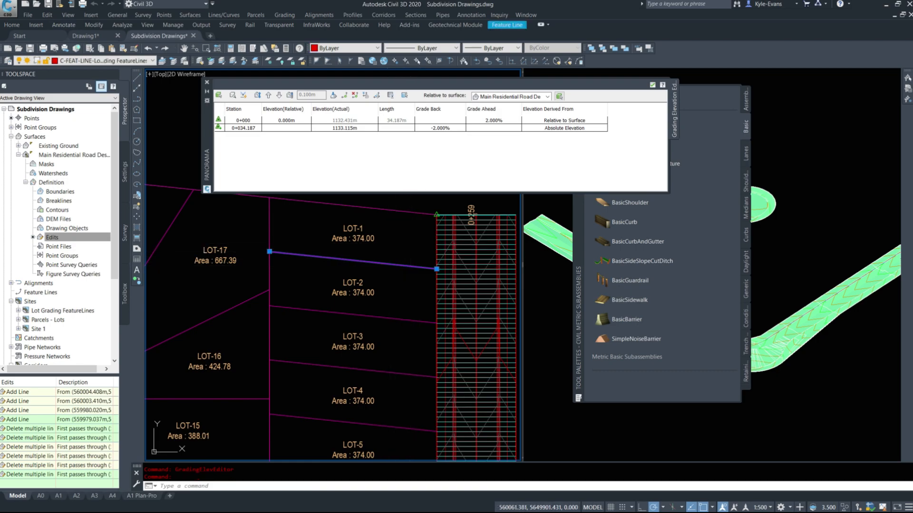
{"action": "key", "text": "Return"}
{"action": "left_click", "coordinate": [503, 121]}
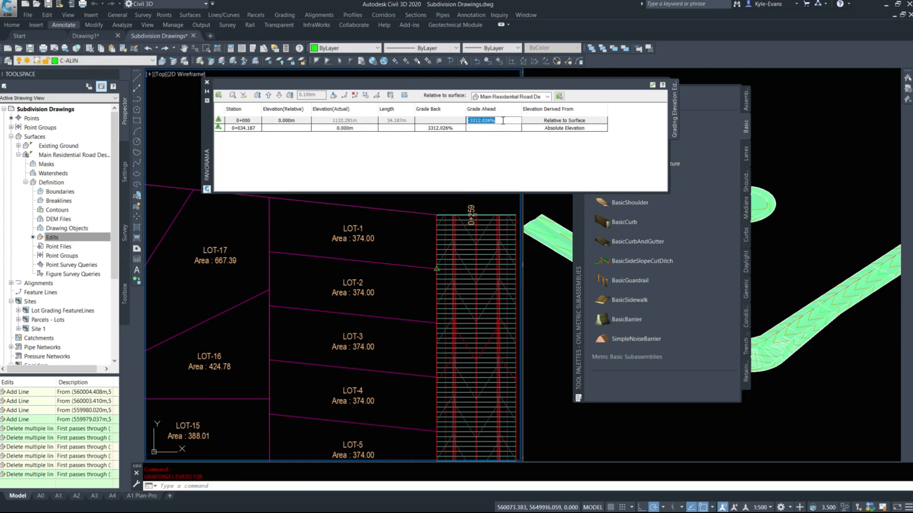
{"action": "type", "text": "2"}
{"action": "key", "text": "Return"}
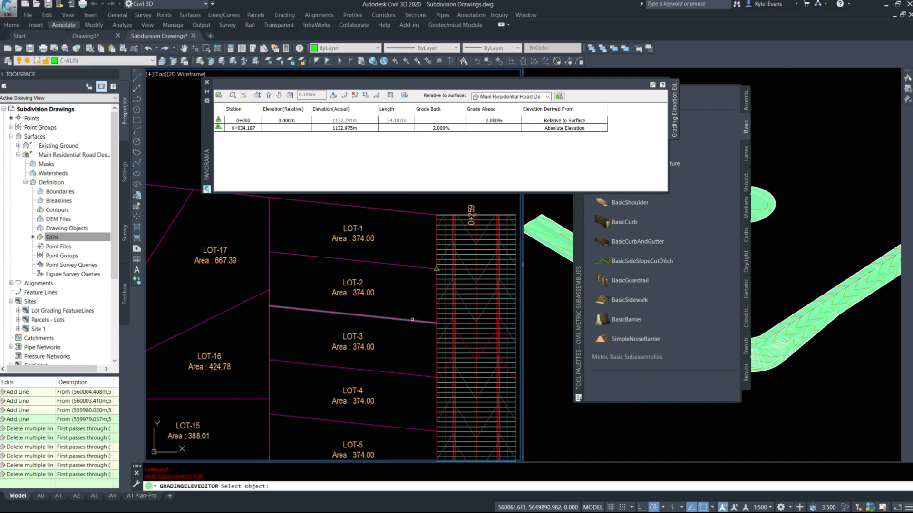
{"action": "left_click", "coordinate": [506, 120]}
{"action": "key", "text": "Return"}
- Set the grade ahead of the feature line between LOT-3 and LOT-4 to 2%
{"action": "middle_click_drag", "start_coordinate": [400, 388], "coordinate": [401, 316]}
{"action": "key", "text": "Return"}
{"action": "left_click", "coordinate": [418, 303]}
{"action": "left_click", "coordinate": [494, 122]}
{"action": "type", "text": "2"}
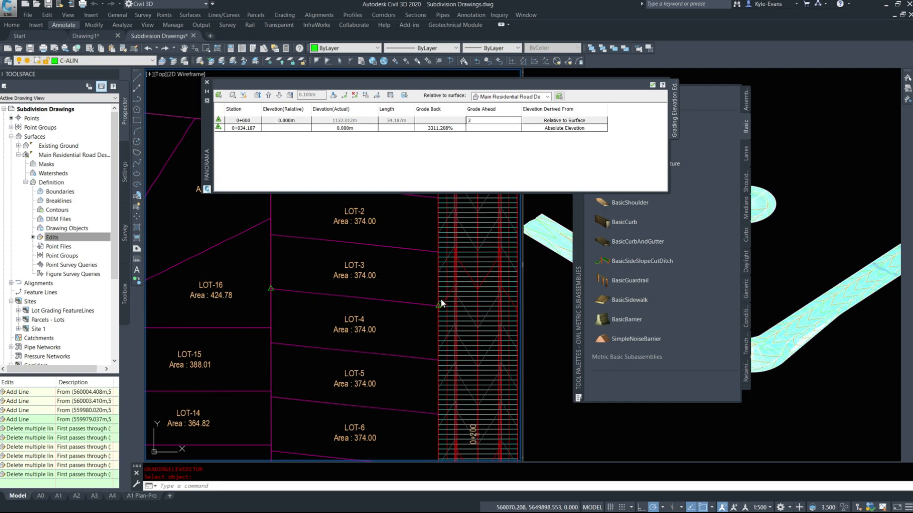
{"action": "key", "text": "Return"}
- Give the feature line between LOT-4 and LOT-5 a grade ahead of 2% from the road edge
{"action": "key", "text": "Return"}
{"action": "left_click", "coordinate": [416, 356]}
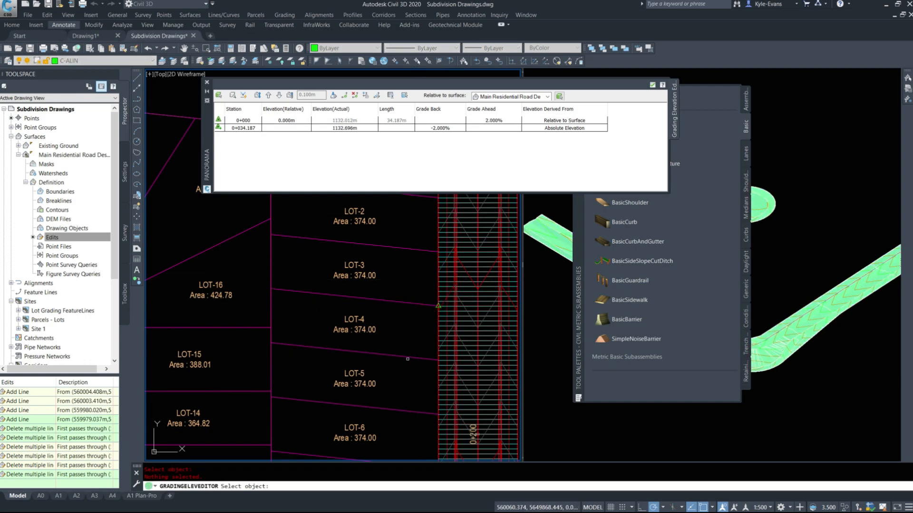
{"action": "left_click", "coordinate": [408, 357]}
{"action": "left_click", "coordinate": [500, 124]}
{"action": "type", "text": "2"}
{"action": "key", "text": "Return"}
- Set the grade ahead of the feature line between LOT-5 and LOT-6 to 2%
{"action": "key", "text": "Return"}
{"action": "middle_click_drag", "start_coordinate": [421, 413], "coordinate": [420, 340]}
{"action": "left_click", "coordinate": [421, 340]}
{"action": "left_click", "coordinate": [487, 122]}
{"action": "type", "text": "2"}
{"action": "key", "text": "Return"}
{"action": "left_click", "coordinate": [506, 121]}
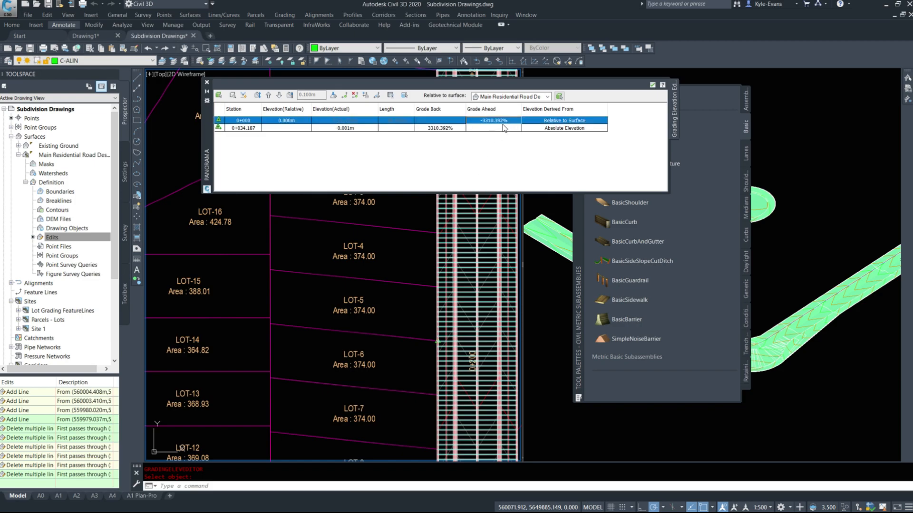
{"action": "left_click", "coordinate": [503, 121]}
{"action": "type", "text": "2"}
{"action": "key", "text": "Return"}
- Set the grade ahead of the feature line between LOT-6 and LOT-7 to 2%
{"action": "middle_click_drag", "start_coordinate": [417, 364], "coordinate": [409, 270]}
{"action": "key", "text": "Return"}
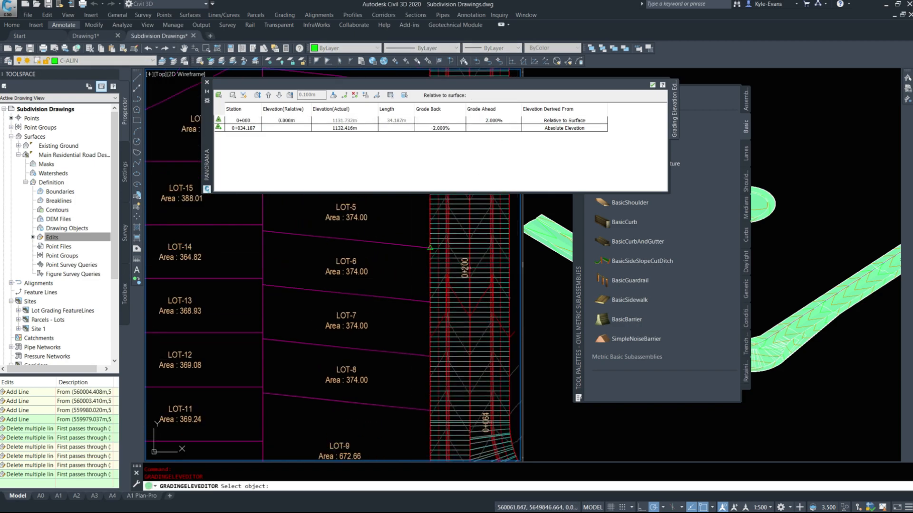
{"action": "left_click", "coordinate": [406, 300]}
{"action": "left_click", "coordinate": [505, 122]}
{"action": "type", "text": "2"}
{"action": "key", "text": "Return"}
- Set the grade ahead to 2% on the feature lines between LOT-7 and LOT-8 and between LOT-8 and LOT-9
{"action": "key", "text": "Return"}
{"action": "left_click", "coordinate": [403, 354]}
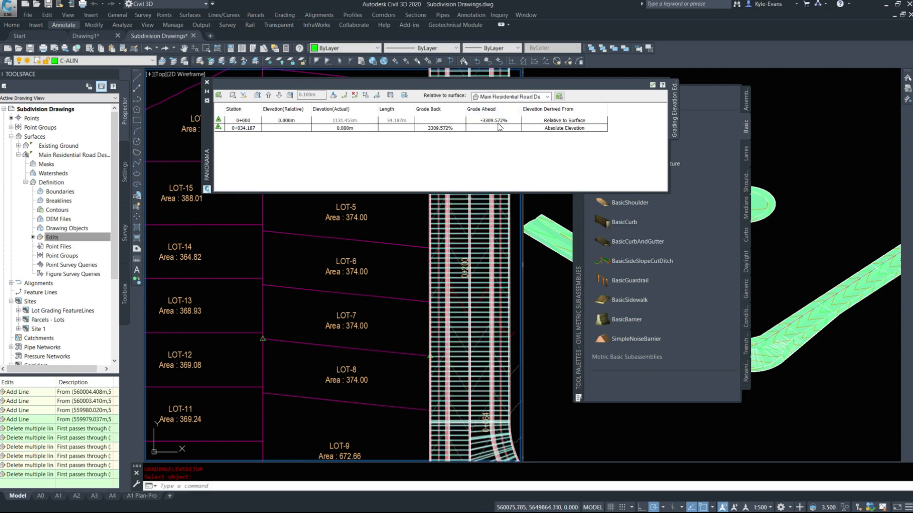
{"action": "key", "text": "Return"}
{"action": "left_click", "coordinate": [399, 405]}
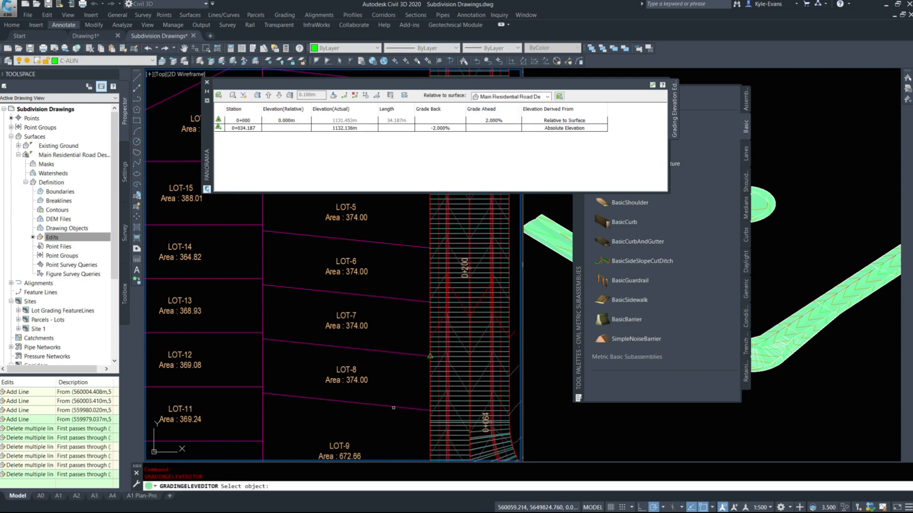
{"action": "left_click", "coordinate": [505, 122]}
{"action": "type", "text": "2"}
{"action": "key", "text": "Return"}
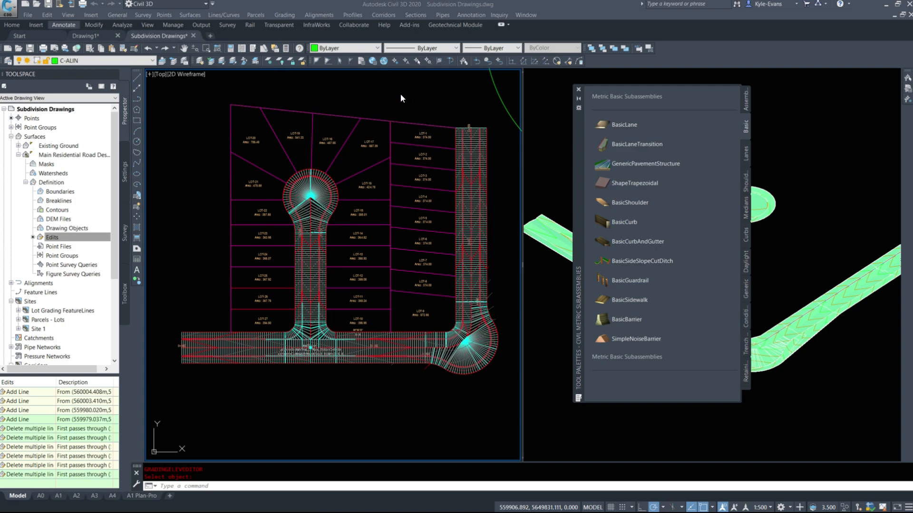
- Close the subassembly palette and freeze the layers of the main residential road corridor and its surface by picking them in plan
{"action": "left_click", "coordinate": [579, 90]}
{"action": "left_click", "coordinate": [268, 59]}
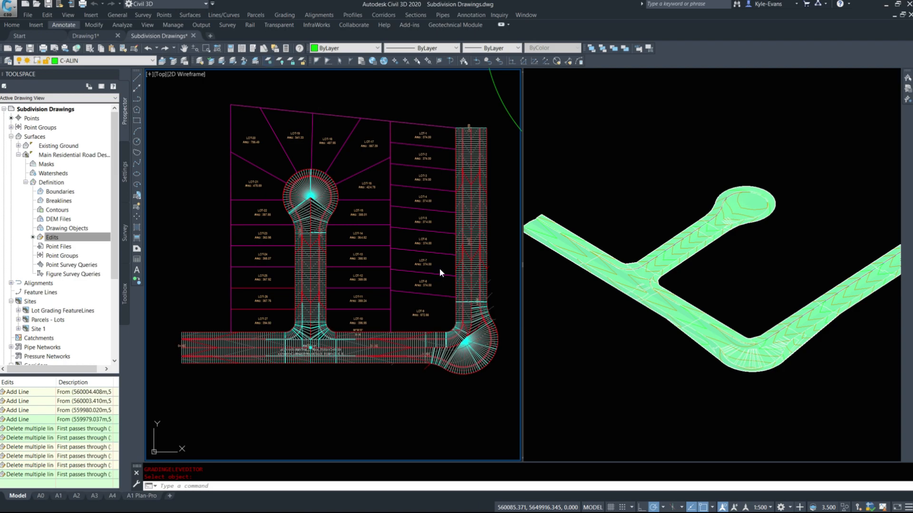
{"action": "scroll", "coordinate": [451, 309], "scroll_direction": "up", "scroll_amount": 6}
{"action": "left_click", "coordinate": [463, 217]}
{"action": "left_click", "coordinate": [464, 217]}
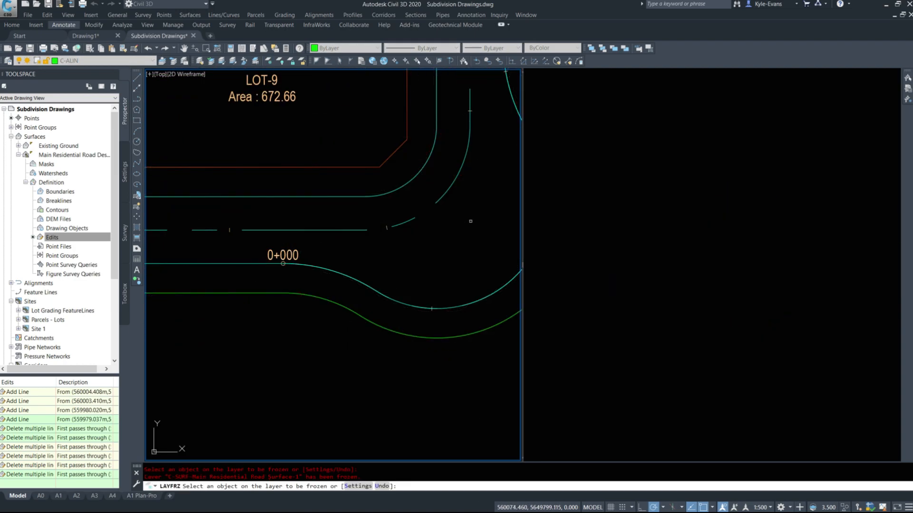
{"action": "scroll", "coordinate": [466, 219], "scroll_direction": "down", "scroll_amount": 8}
{"action": "key", "text": "Escape"}
{"action": "mouse_move", "coordinate": [436, 221]}
{"action": "middle_mouse_down"}
{"action": "mouse_move", "coordinate": [438, 293]}
{"action": "mouse_move", "coordinate": [419, 323]}
{"action": "middle_mouse_up"}
{"action": "scroll", "coordinate": [328, 288], "scroll_direction": "up", "scroll_amount": 7}
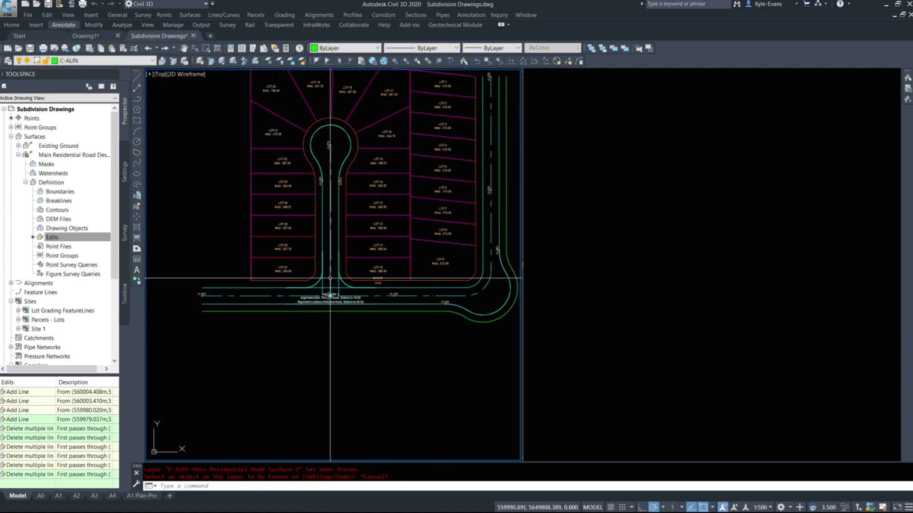
- Freeze the intersection label and intersection marker layers at the cul-de-sac entrance, and try to freeze the alignment layer C-ALIN
{"action": "left_click", "coordinate": [269, 61]}
{"action": "left_click", "coordinate": [321, 315]}
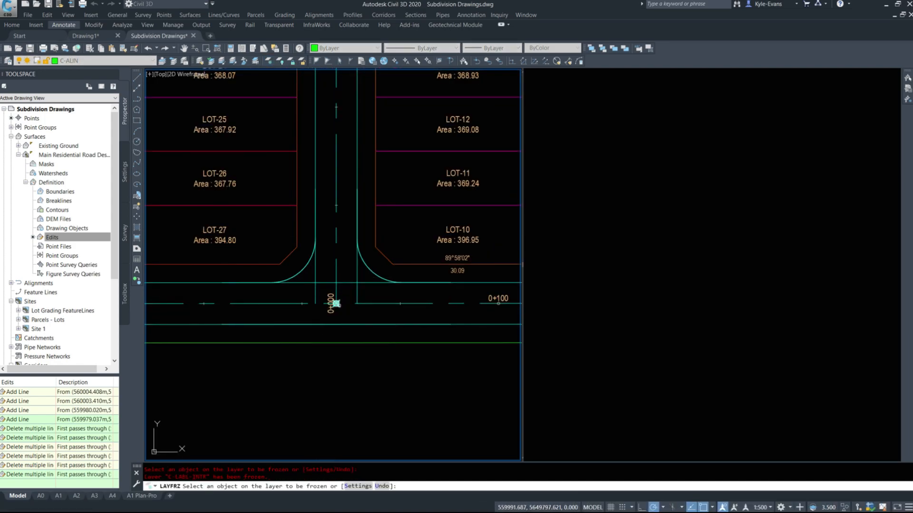
{"action": "scroll", "coordinate": [335, 304], "scroll_direction": "up", "scroll_amount": 6}
{"action": "left_click", "coordinate": [312, 292]}
{"action": "scroll", "coordinate": [357, 298], "scroll_direction": "down", "scroll_amount": 6}
{"action": "left_click", "coordinate": [366, 281]}
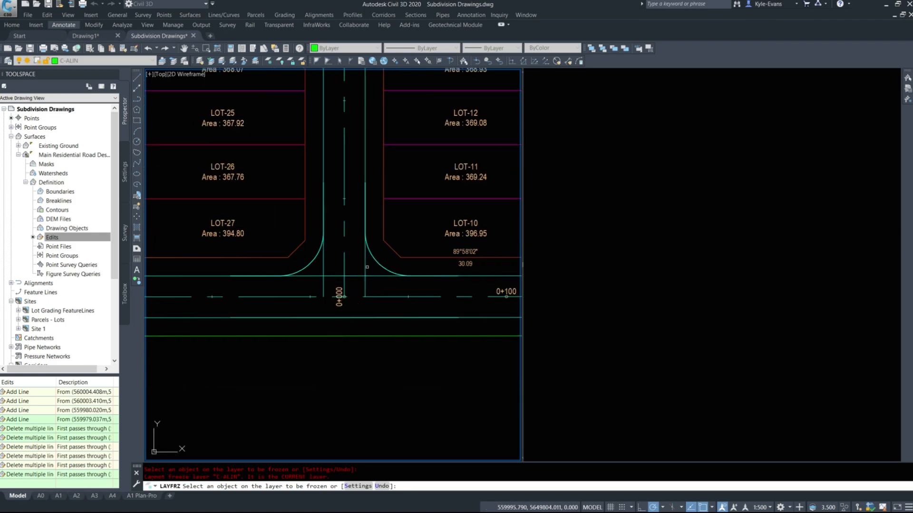
{"action": "scroll", "coordinate": [356, 319], "scroll_direction": "down", "scroll_amount": 2}
- Make BORDER2 the current layer and freeze the C-ALIN layer
{"action": "left_click", "coordinate": [112, 62]}
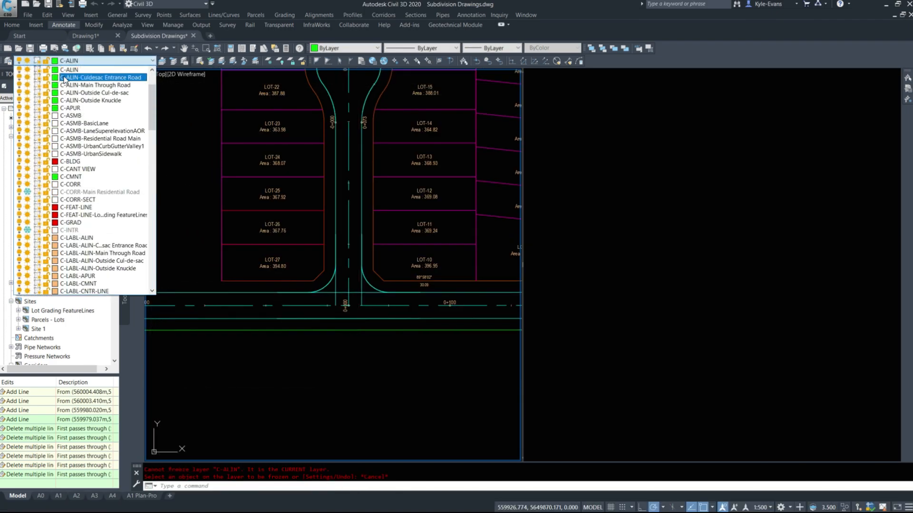
{"action": "scroll", "coordinate": [71, 81], "scroll_direction": "up", "scroll_amount": 3}
{"action": "left_click", "coordinate": [77, 71]}
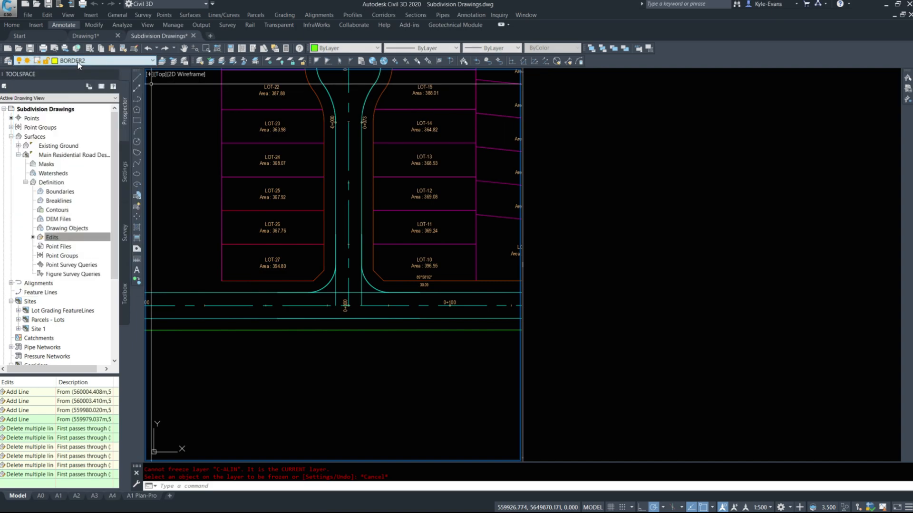
{"action": "left_click", "coordinate": [77, 61]}
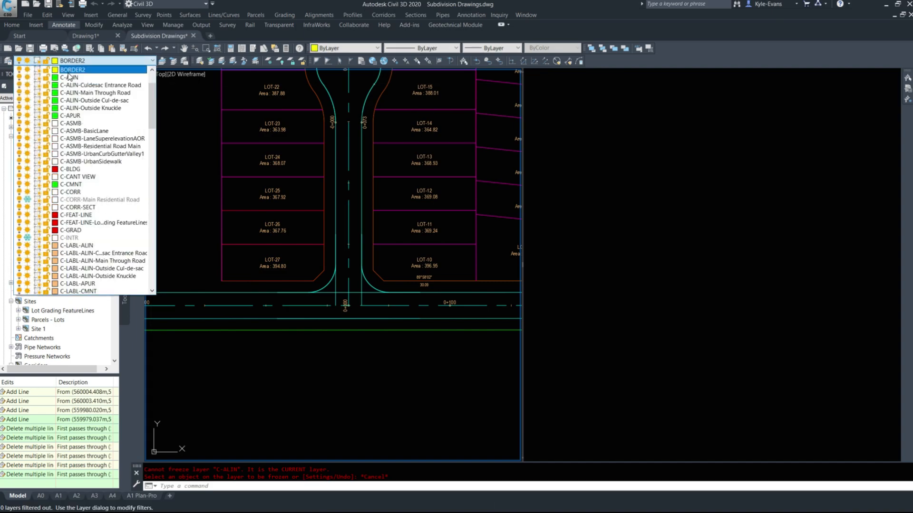
{"action": "left_click", "coordinate": [27, 77]}
{"action": "left_click", "coordinate": [409, 238]}
{"action": "middle_click_drag", "start_coordinate": [312, 281], "coordinate": [308, 311]}
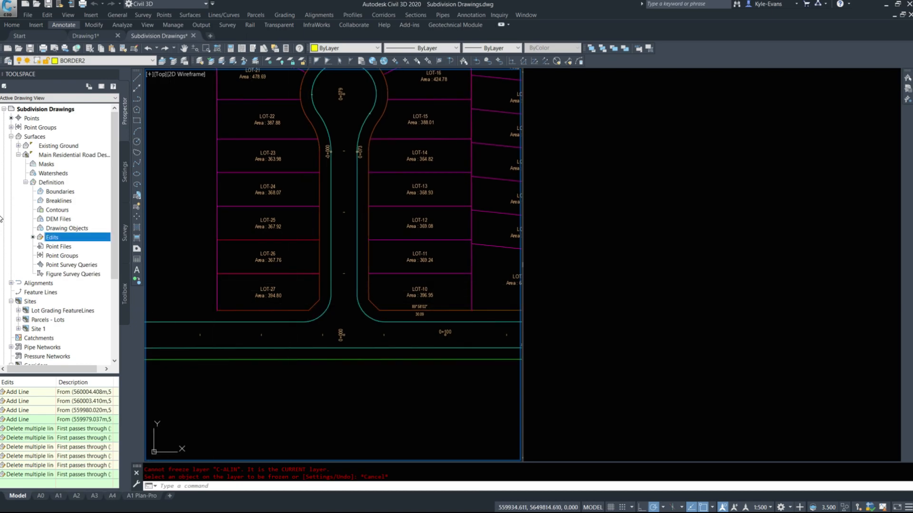
- Create a TIN surface named Lot Grading Surface
{"action": "left_click", "coordinate": [18, 155]}
{"action": "left_click", "coordinate": [53, 143]}
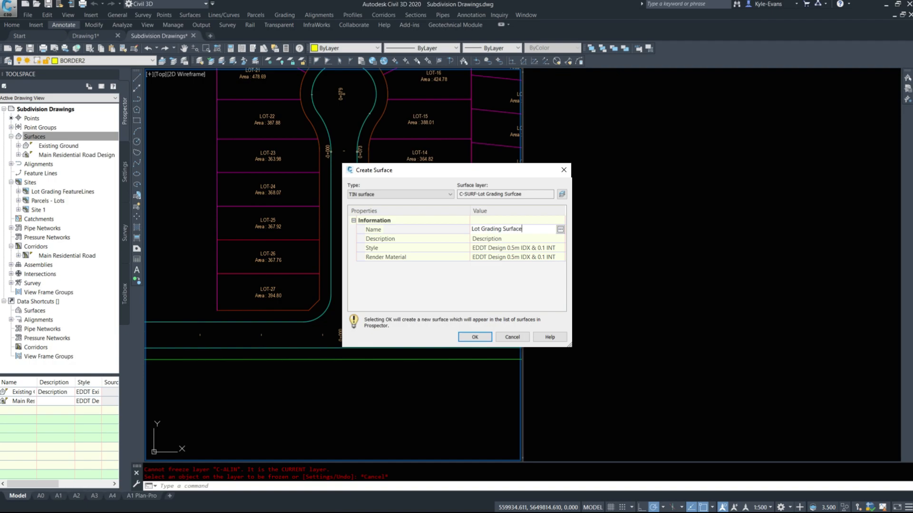
{"action": "left_click", "coordinate": [474, 337]}
{"action": "right_click", "coordinate": [71, 166]}
{"action": "left_click", "coordinate": [100, 172]}
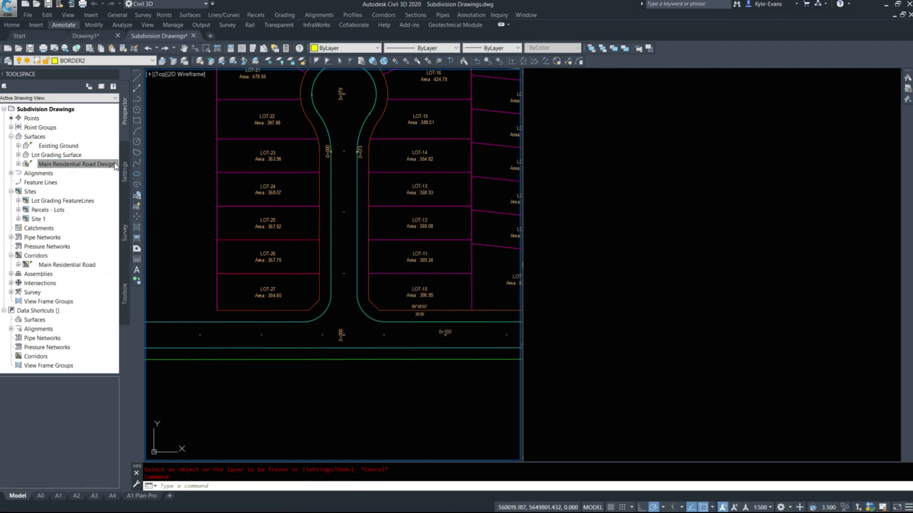
{"action": "key", "text": "Escape"}
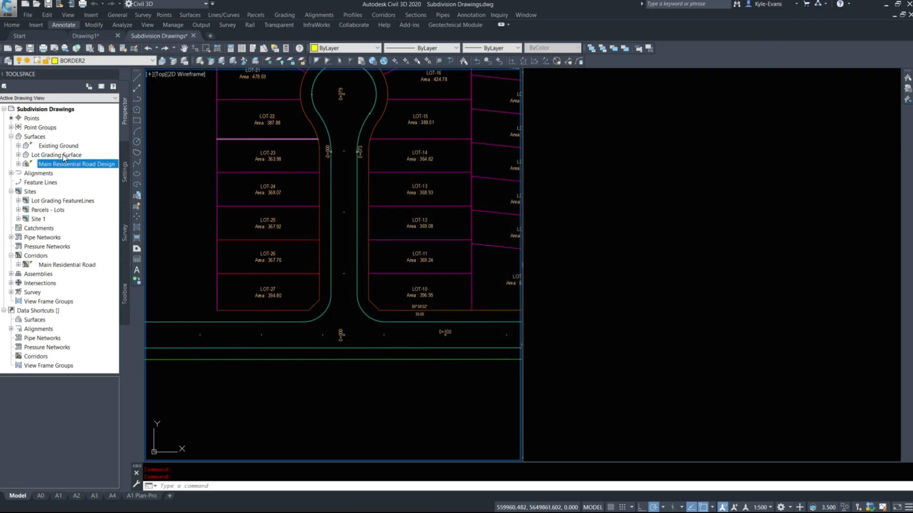
- Paste the Main Residential Road Design surface into Lot Grading Surface as a surface edit
{"action": "left_click", "coordinate": [18, 155]}
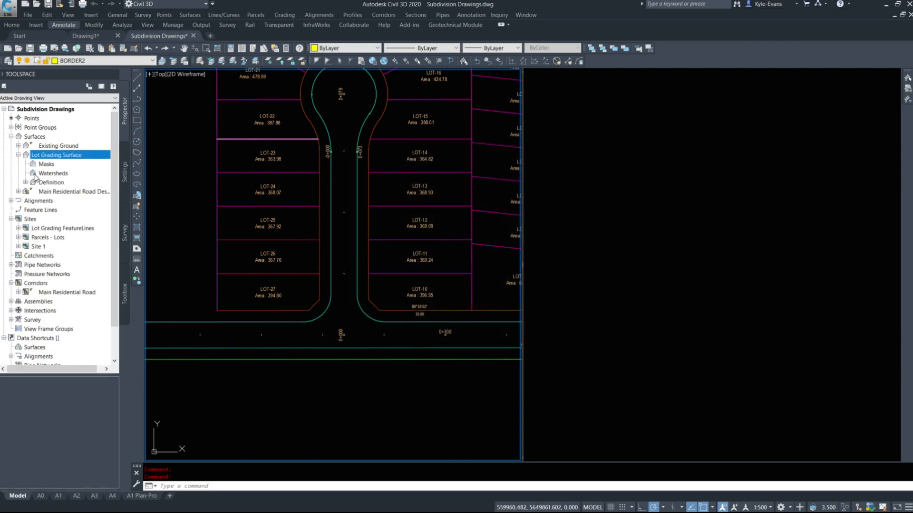
{"action": "left_click", "coordinate": [25, 182]}
{"action": "right_click", "coordinate": [52, 237]}
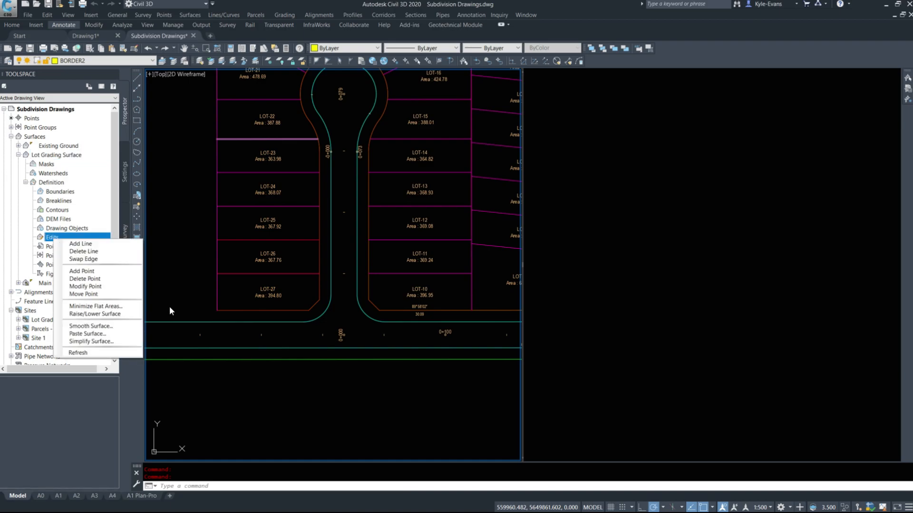
{"action": "left_click", "coordinate": [114, 335]}
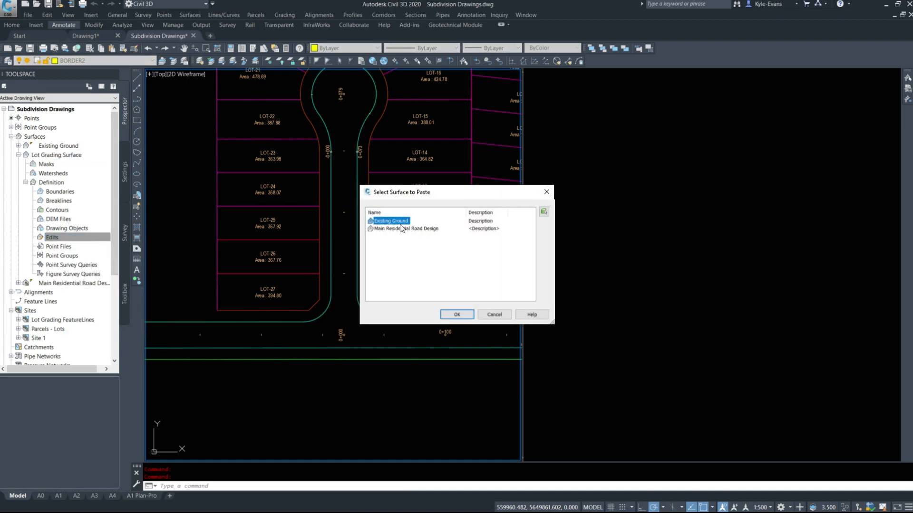
{"action": "left_click", "coordinate": [455, 314]}
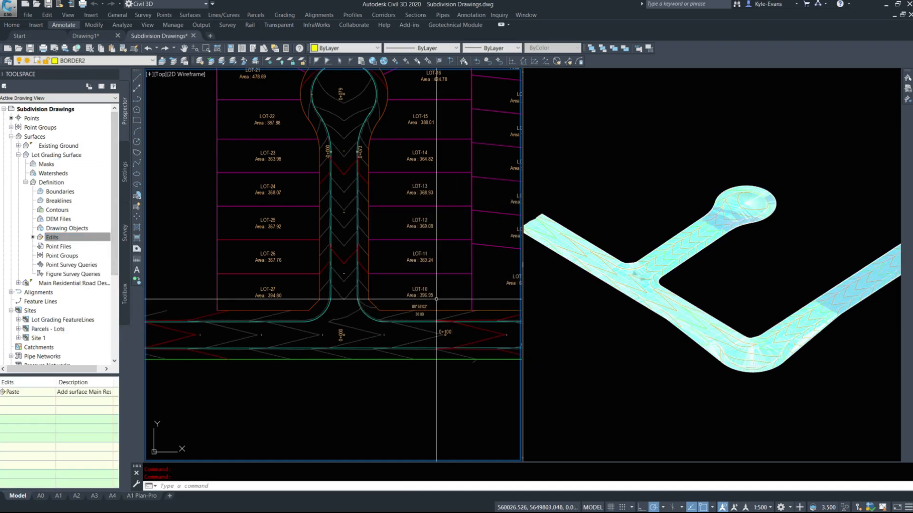
- Select all similar lot feature lines in plan and add them to Lot Grading Surface as standard breaklines with a 0.001 m mid-ordinate distance
{"action": "middle_click_drag", "start_coordinate": [510, 257], "coordinate": [376, 317]}
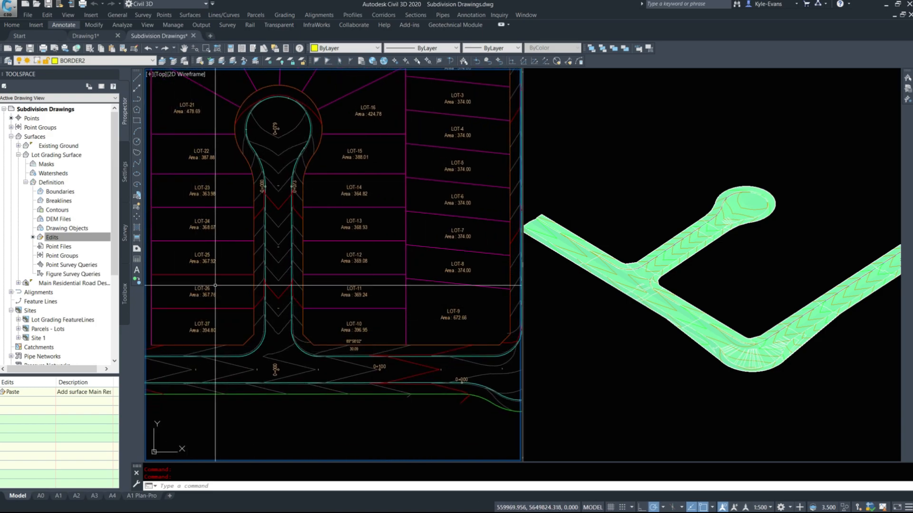
{"action": "left_click", "coordinate": [228, 241]}
{"action": "right_click", "coordinate": [224, 242]}
{"action": "left_click", "coordinate": [256, 477]}
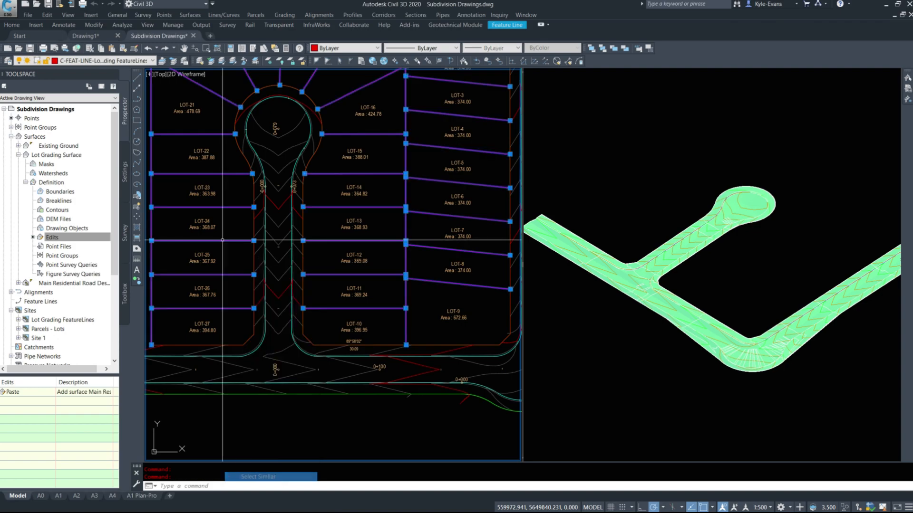
{"action": "scroll", "coordinate": [309, 262], "scroll_direction": "down", "scroll_amount": 3}
{"action": "right_click", "coordinate": [324, 203]}
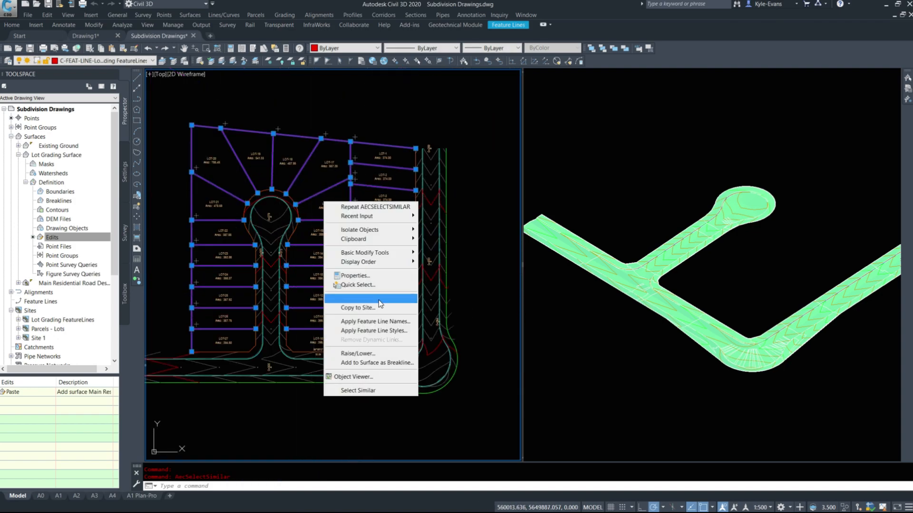
{"action": "left_click", "coordinate": [375, 363]}
{"action": "left_click", "coordinate": [447, 255]}
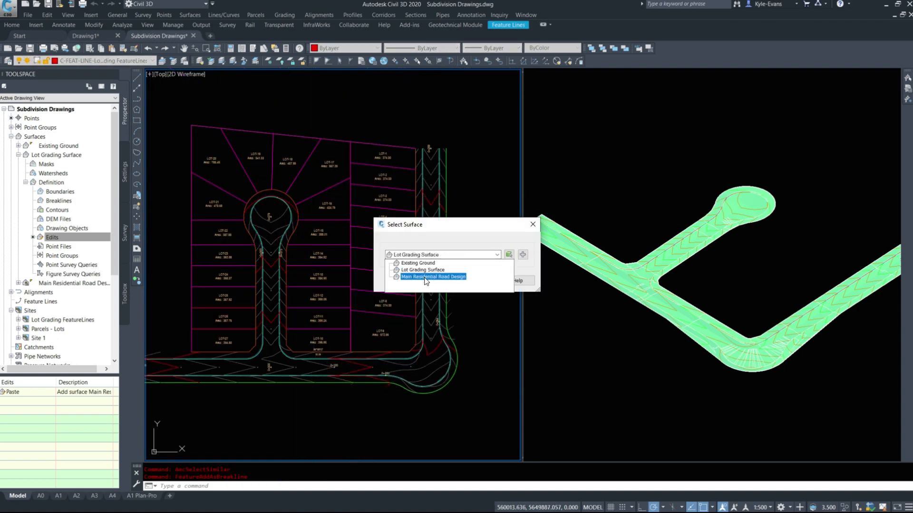
{"action": "left_click", "coordinate": [445, 227]}
{"action": "left_click", "coordinate": [443, 281]}
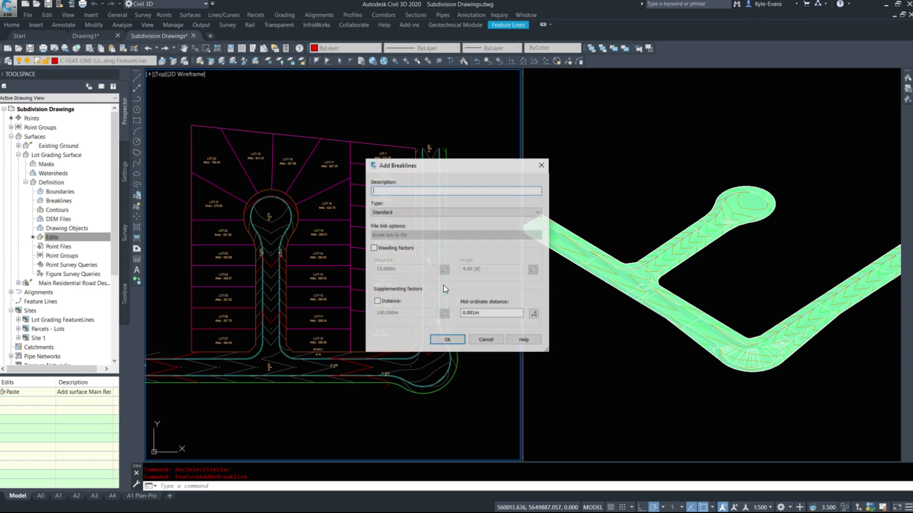
{"action": "left_click", "coordinate": [447, 342]}
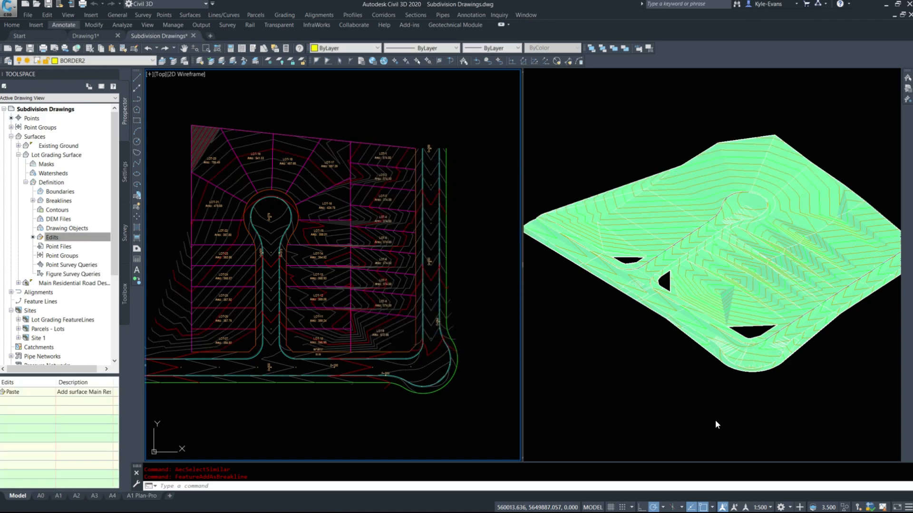
- Examine the gaps at the road corners of Lot Grading Surface in 3D and review the edits stored in Main Residential Road Design
{"action": "left_click", "coordinate": [717, 425]}
{"action": "middle_click_drag", "start_coordinate": [668, 409], "coordinate": [675, 406]}
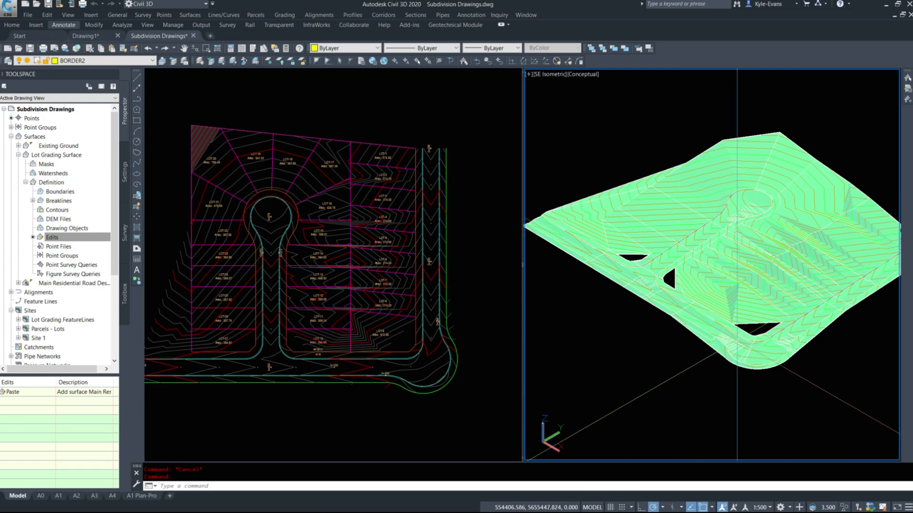
{"action": "middle_click_drag", "start_coordinate": [762, 339], "coordinate": [673, 329]}
{"action": "scroll", "coordinate": [582, 301], "scroll_direction": "up", "scroll_amount": 5}
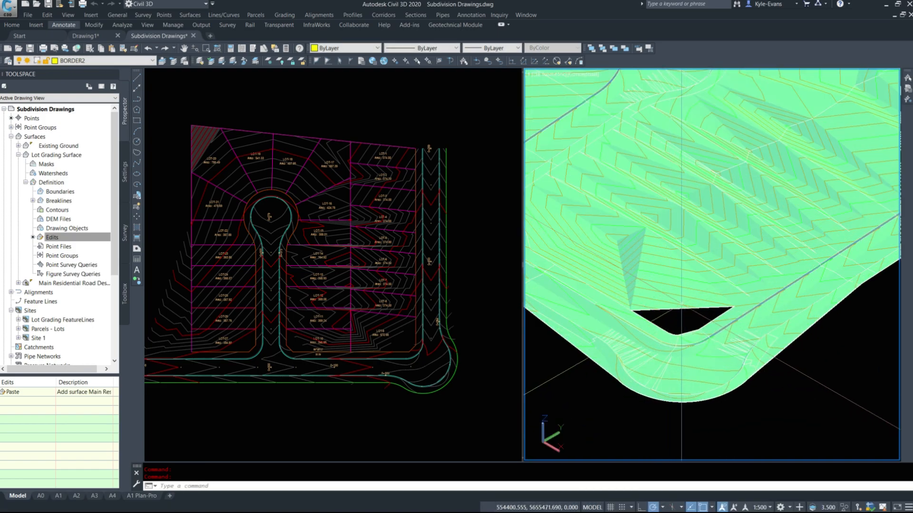
{"action": "middle_click_drag", "start_coordinate": [567, 234], "coordinate": [702, 283], "text": "shift"}
{"action": "mouse_move", "coordinate": [702, 284]}
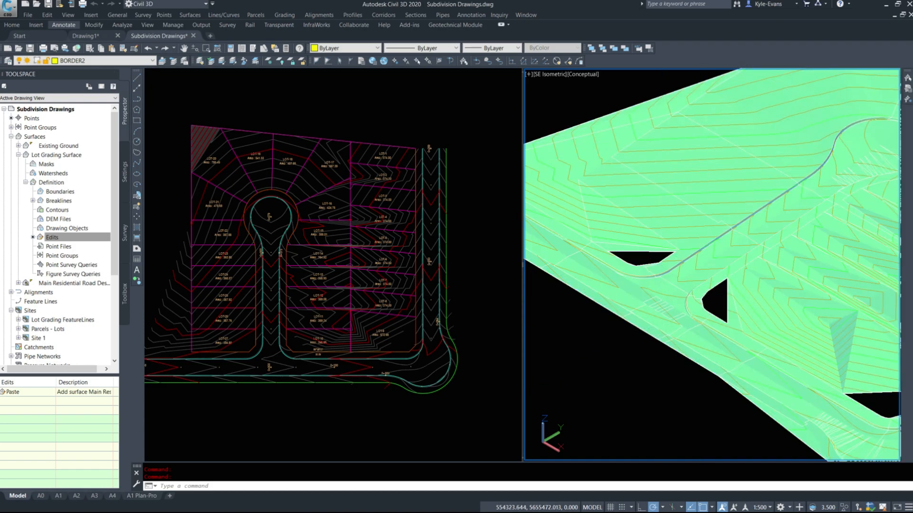
{"action": "left_click", "coordinate": [19, 283]}
{"action": "left_click", "coordinate": [25, 310]}
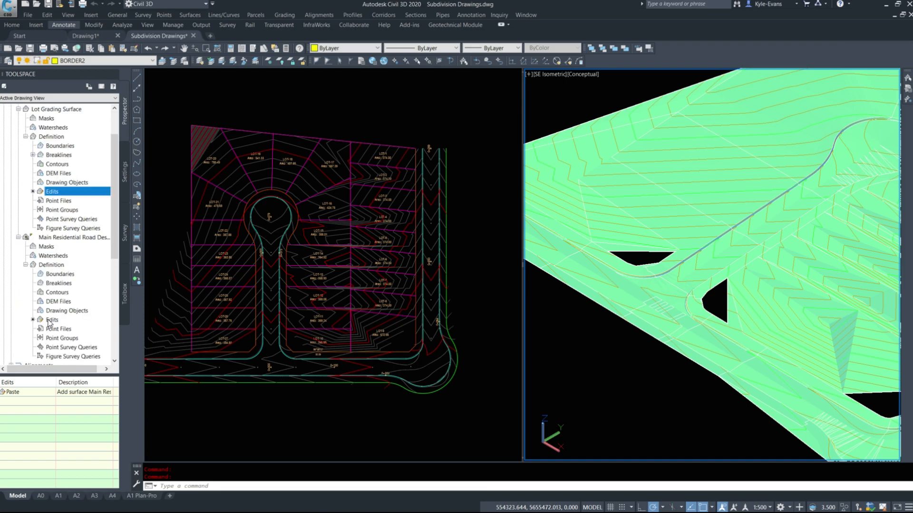
{"action": "left_click", "coordinate": [50, 320]}
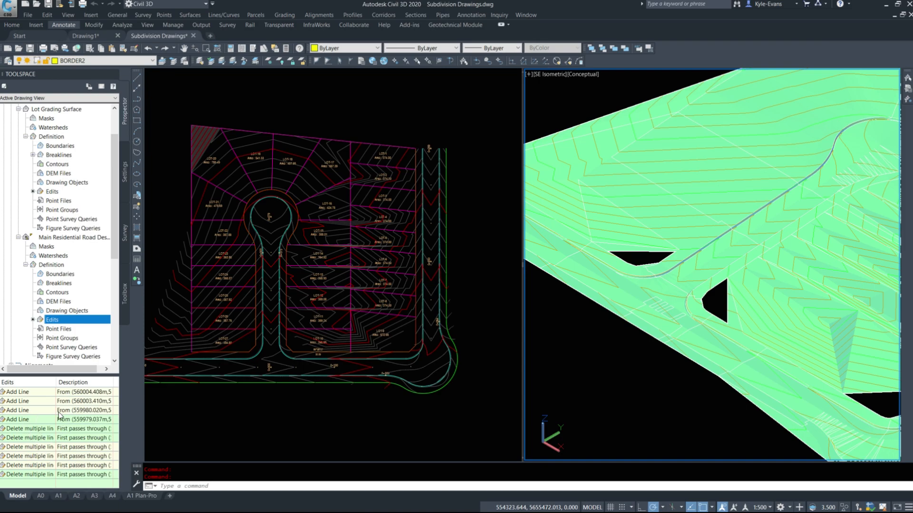
{"action": "scroll", "coordinate": [61, 318], "scroll_direction": "down", "scroll_amount": 1}
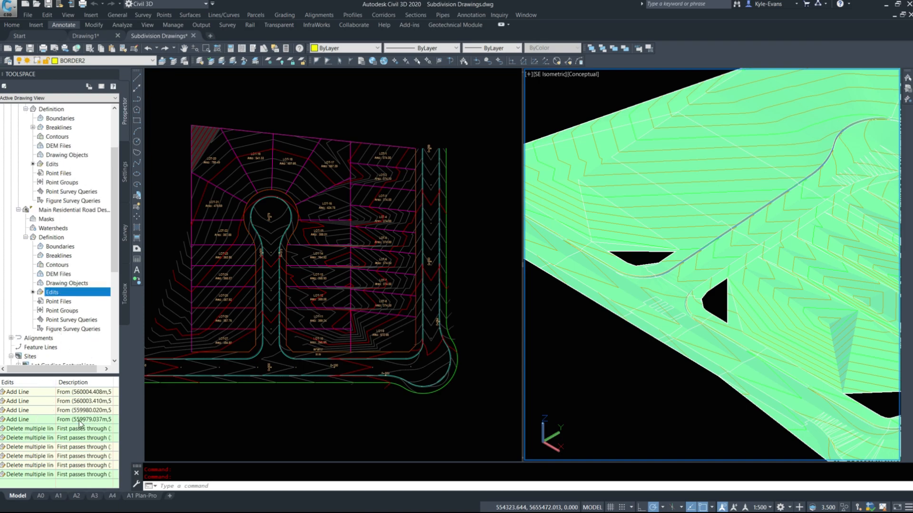
{"action": "right_click", "coordinate": [25, 431]}
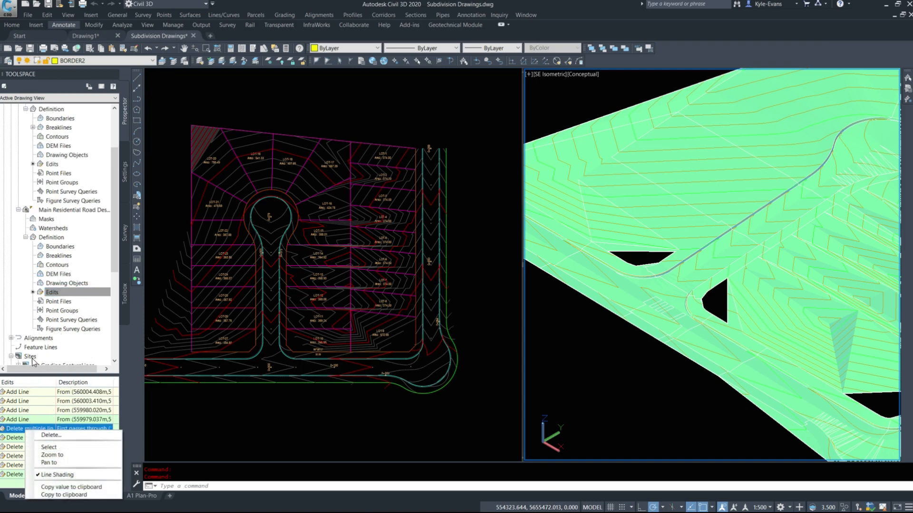
- Disable all Delete multiple lines operations in the definition of the Main Residential Road Design surface and apply the change
{"action": "right_click", "coordinate": [51, 210]}
{"action": "left_click", "coordinate": [79, 215]}
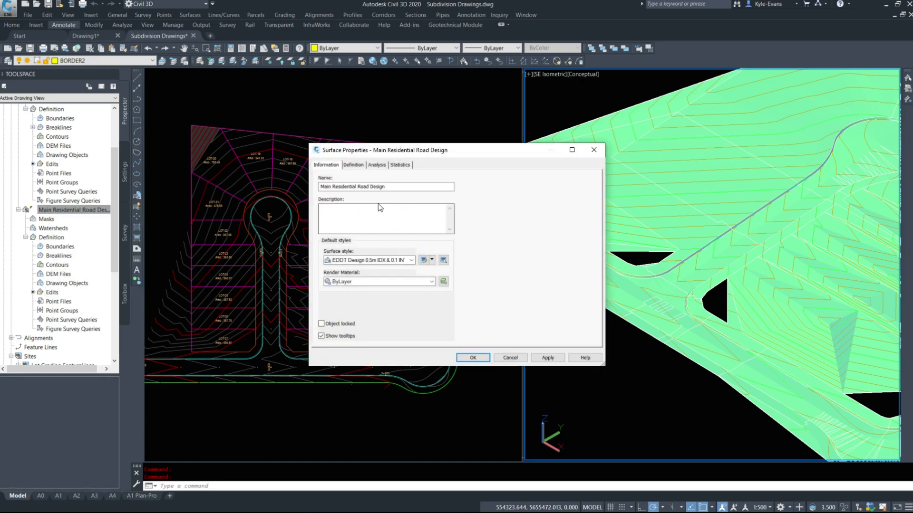
{"action": "left_click", "coordinate": [357, 166]}
{"action": "left_click", "coordinate": [359, 319]}
{"action": "scroll", "coordinate": [375, 333], "scroll_direction": "down", "scroll_amount": 1}
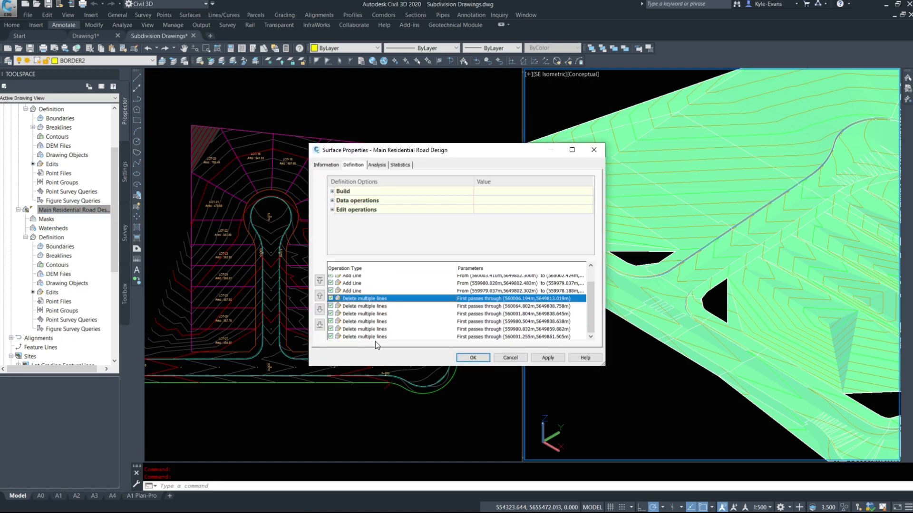
{"action": "left_click", "coordinate": [375, 337], "text": "shift"}
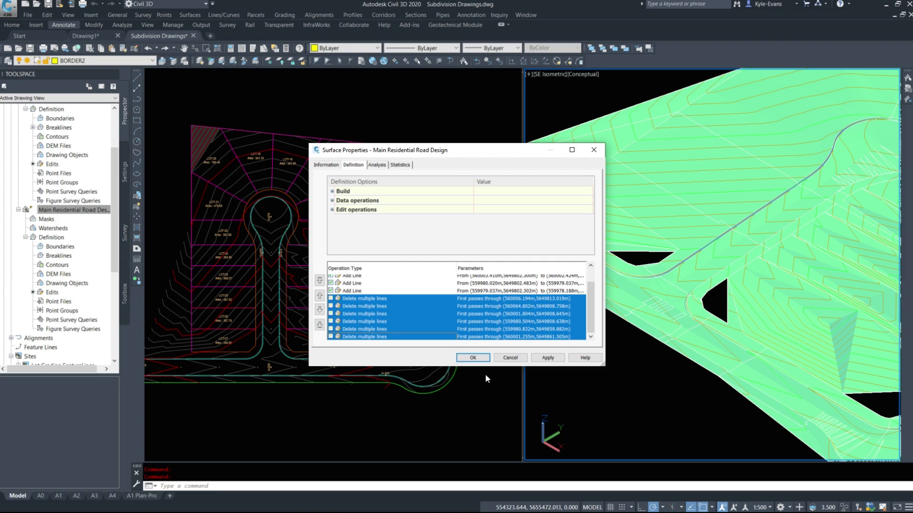
{"action": "left_click", "coordinate": [473, 358]}
{"action": "left_click", "coordinate": [395, 236]}
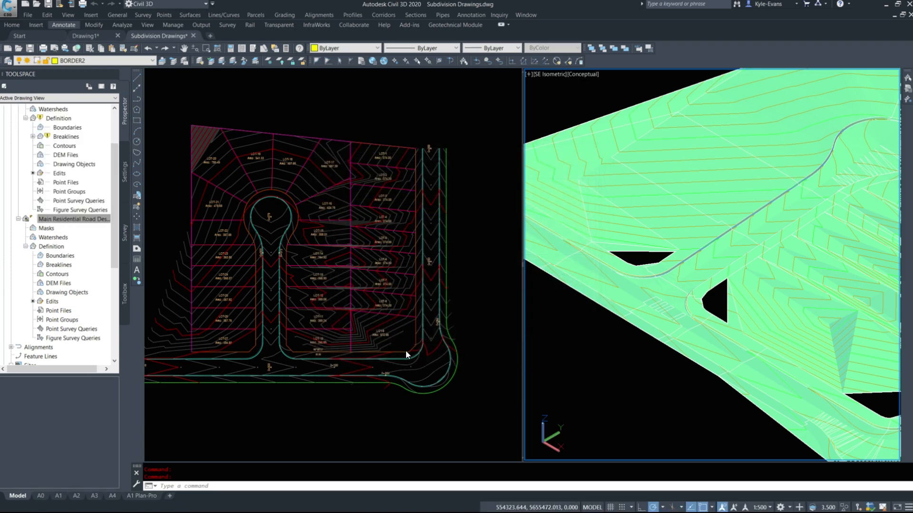
- Set Lot Grading Surface to rebuild automatically
{"action": "right_click", "coordinate": [57, 119]}
{"action": "double_click", "coordinate": [56, 118]}
{"action": "scroll", "coordinate": [55, 126], "scroll_direction": "up", "scroll_amount": 2}
{"action": "right_click", "coordinate": [56, 146]}
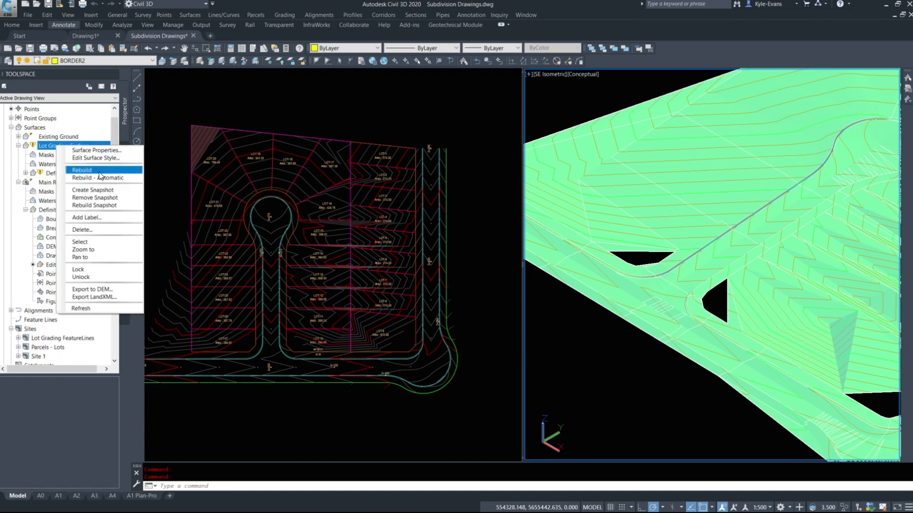
{"action": "left_click", "coordinate": [99, 178]}
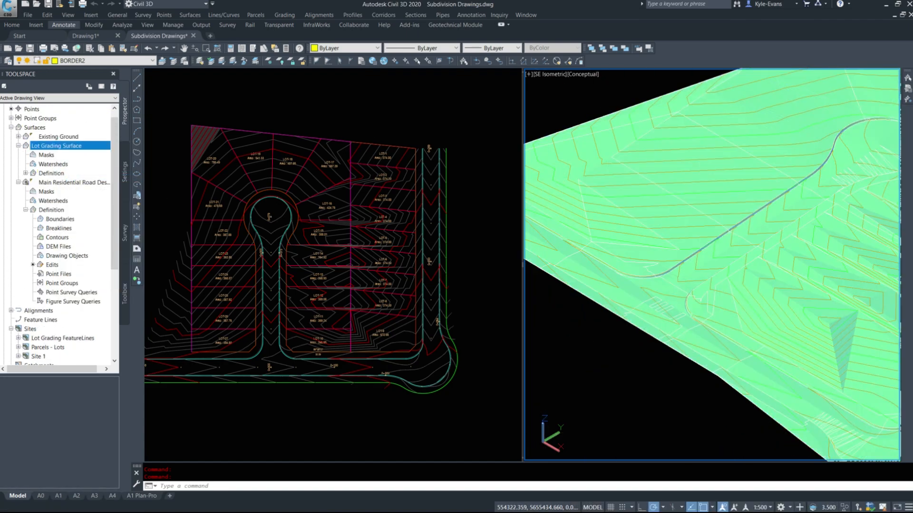
- Collapse both surface definitions, widen the 3D viewport and examine the rebuilt surface across the lots and the road bend
{"action": "left_click", "coordinate": [18, 145]}
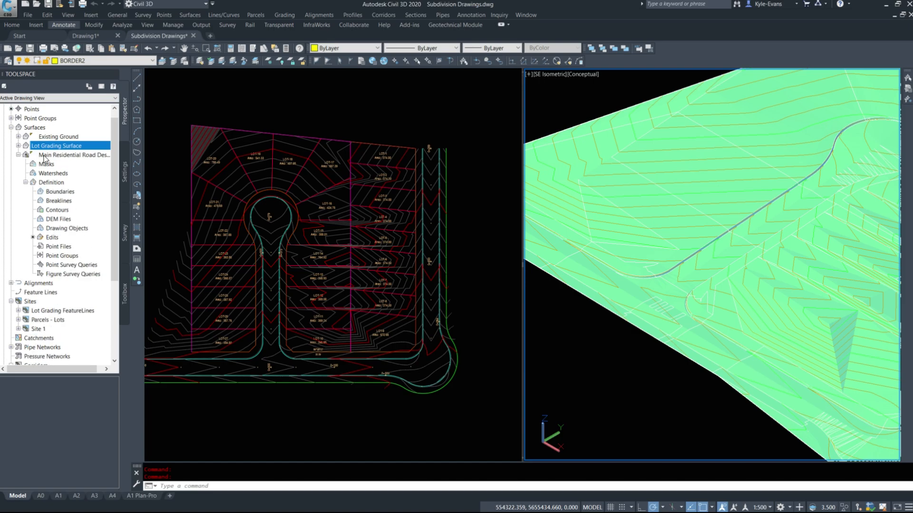
{"action": "left_click", "coordinate": [18, 155]}
{"action": "left_click_drag", "start_coordinate": [523, 266], "coordinate": [442, 266]}
{"action": "middle_click_drag", "start_coordinate": [714, 339], "coordinate": [574, 278]}
{"action": "middle_click_drag", "start_coordinate": [726, 250], "coordinate": [546, 264]}
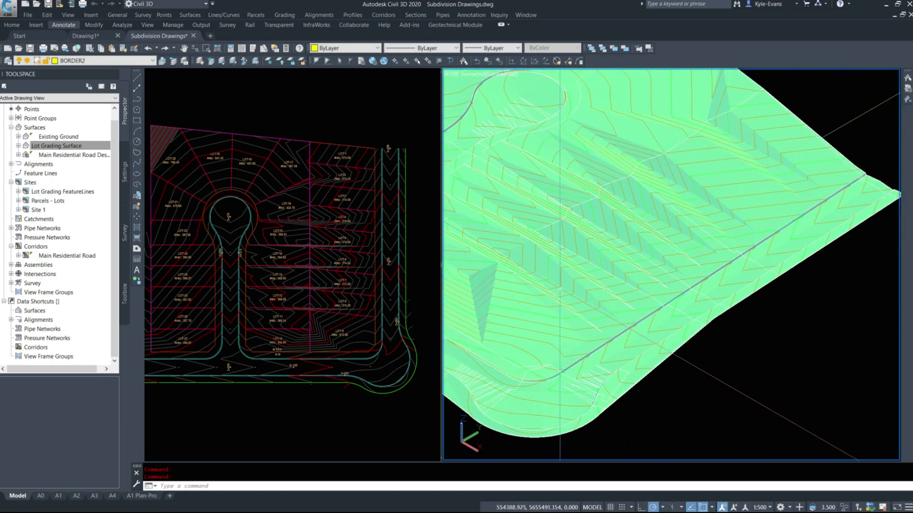
{"action": "middle_click_drag", "start_coordinate": [669, 352], "coordinate": [774, 345]}
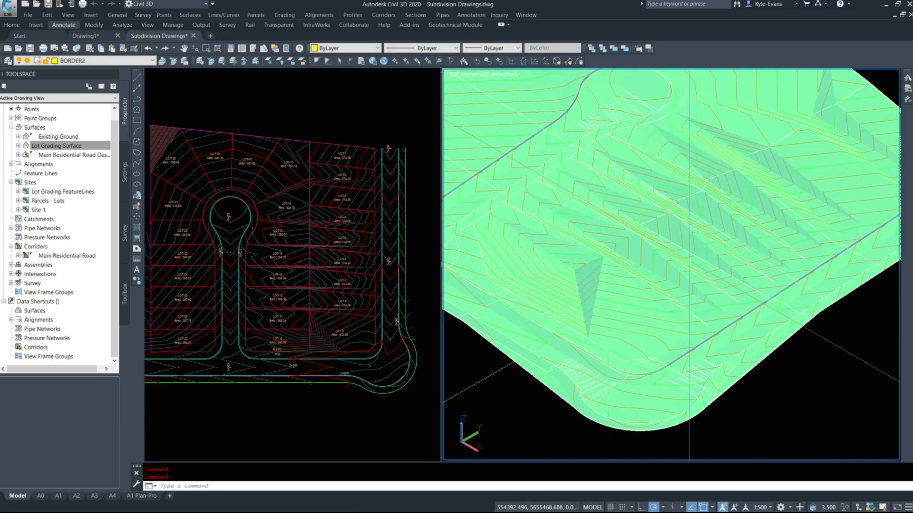
- Open the Elevation Editor for the feature line along the shared rear boundary behind lots 10 to 15
{"action": "left_click", "coordinate": [267, 313]}
{"action": "scroll", "coordinate": [400, 319], "scroll_direction": "up", "scroll_amount": 5}
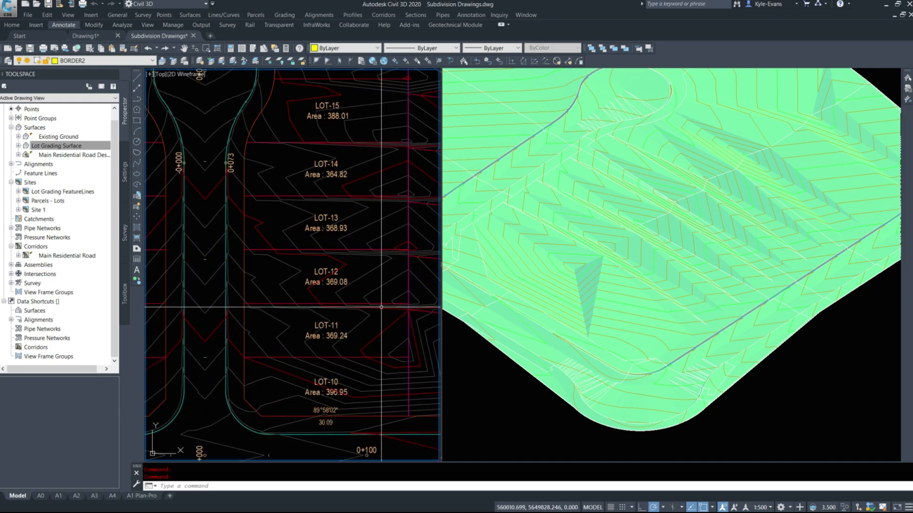
{"action": "scroll", "coordinate": [344, 259], "scroll_direction": "up", "scroll_amount": 6}
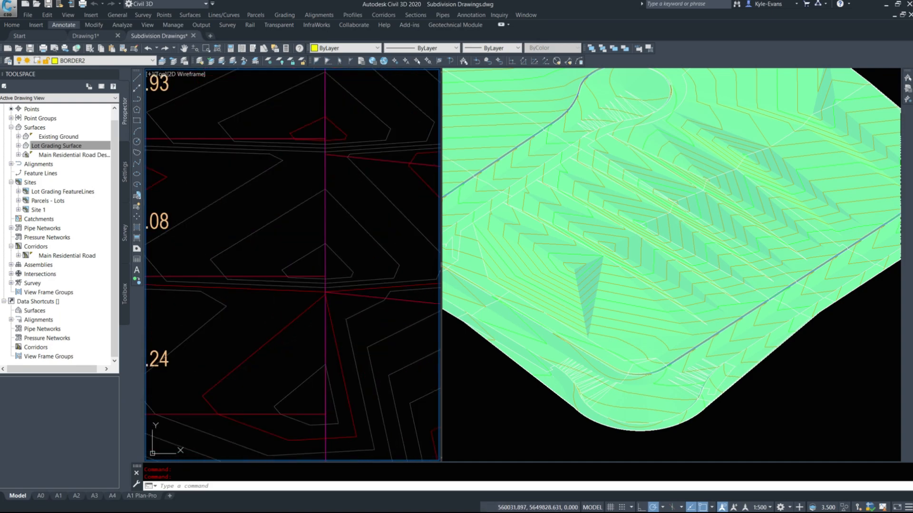
{"action": "left_click", "coordinate": [344, 259]}
{"action": "right_click", "coordinate": [341, 256]}
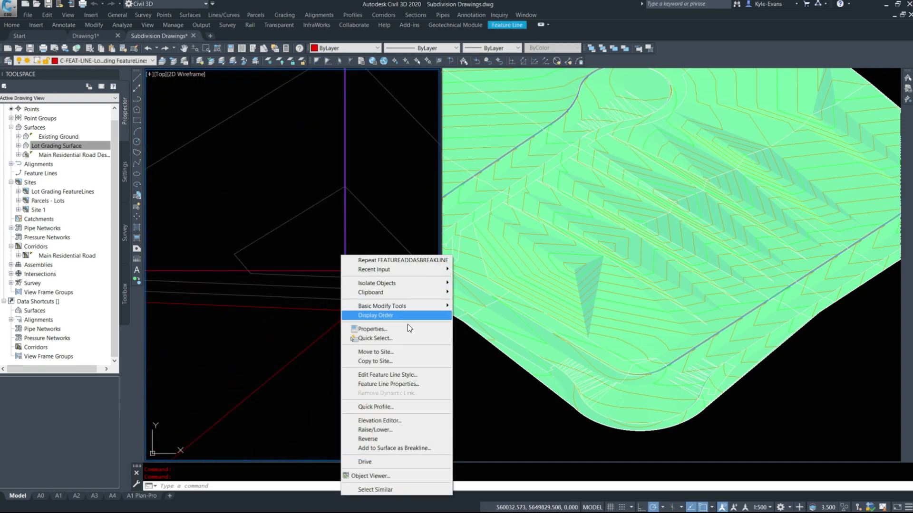
{"action": "left_click", "coordinate": [405, 419]}
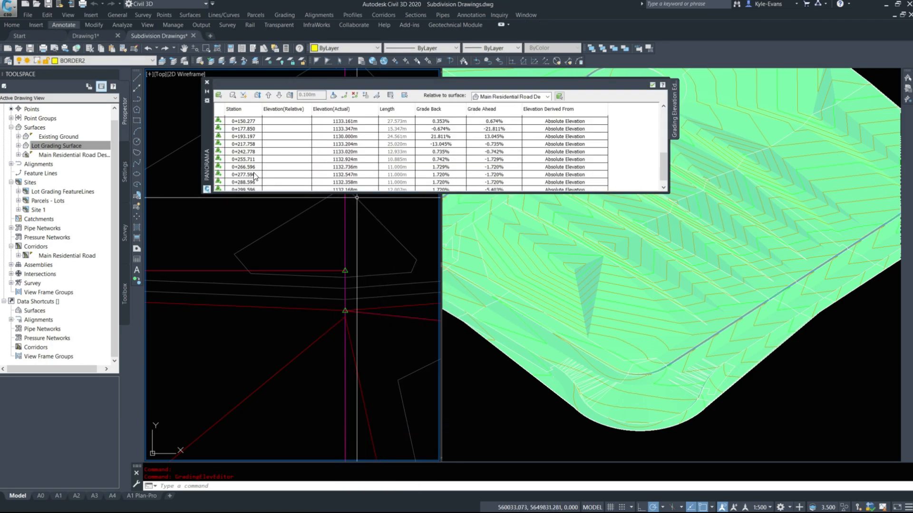
- Review the rear boundary feature line's elevation points and grades, and select the point at station 0+011.993
{"action": "scroll", "coordinate": [310, 265], "scroll_direction": "down", "scroll_amount": 8}
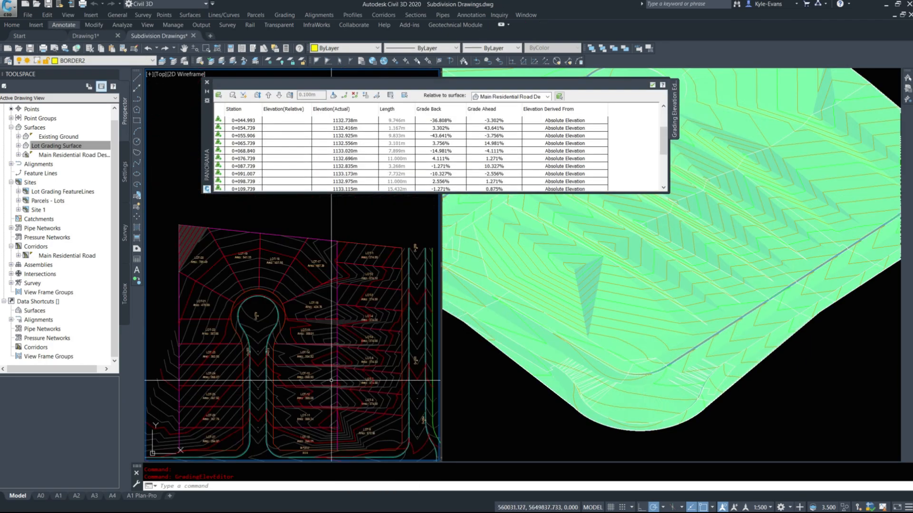
{"action": "scroll", "coordinate": [339, 443], "scroll_direction": "up", "scroll_amount": 5}
{"action": "scroll", "coordinate": [246, 127], "scroll_direction": "up", "scroll_amount": 3}
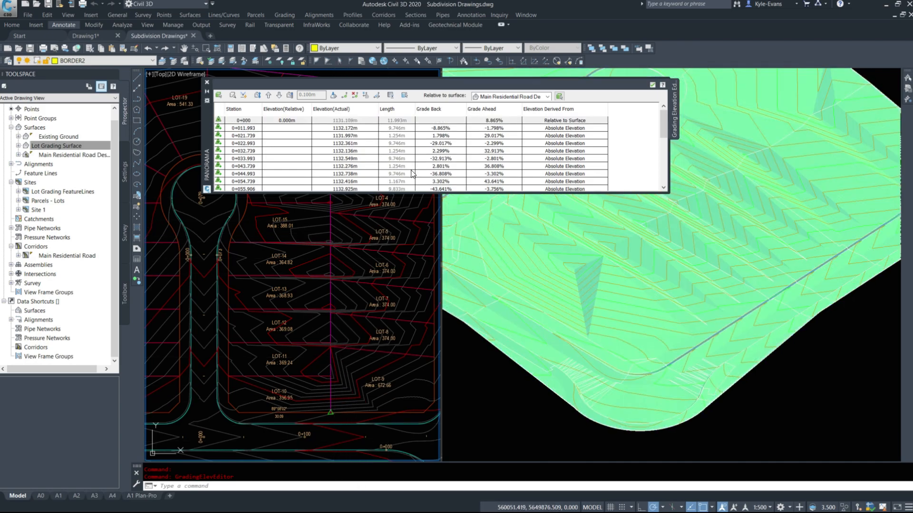
{"action": "right_click", "coordinate": [400, 166]}
{"action": "key", "text": "Escape"}
{"action": "left_click", "coordinate": [490, 126]}
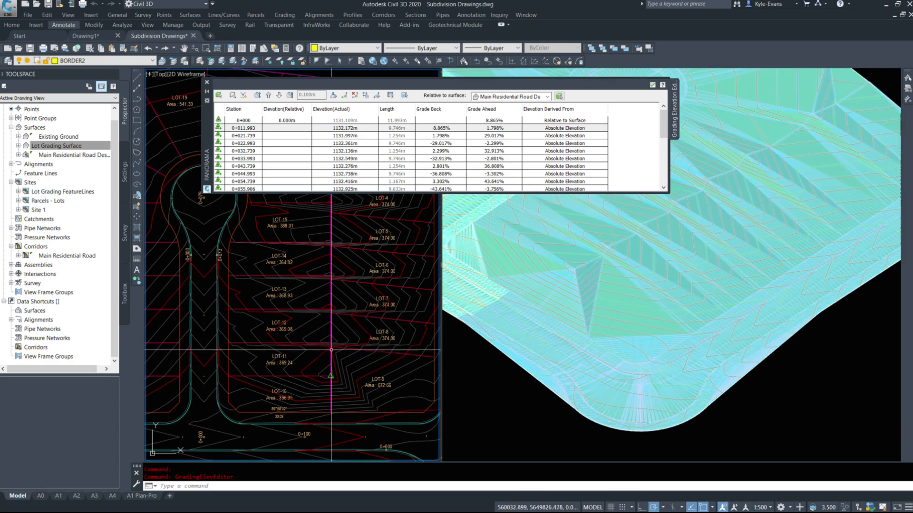
- Check the design grade on the Main Through Road profile, and return to the plan view of lots 9 to 11
{"action": "scroll", "coordinate": [314, 356], "scroll_direction": "up", "scroll_amount": 6}
{"action": "scroll", "coordinate": [331, 346], "scroll_direction": "down", "scroll_amount": 6}
{"action": "scroll", "coordinate": [331, 346], "scroll_direction": "down", "scroll_amount": 5}
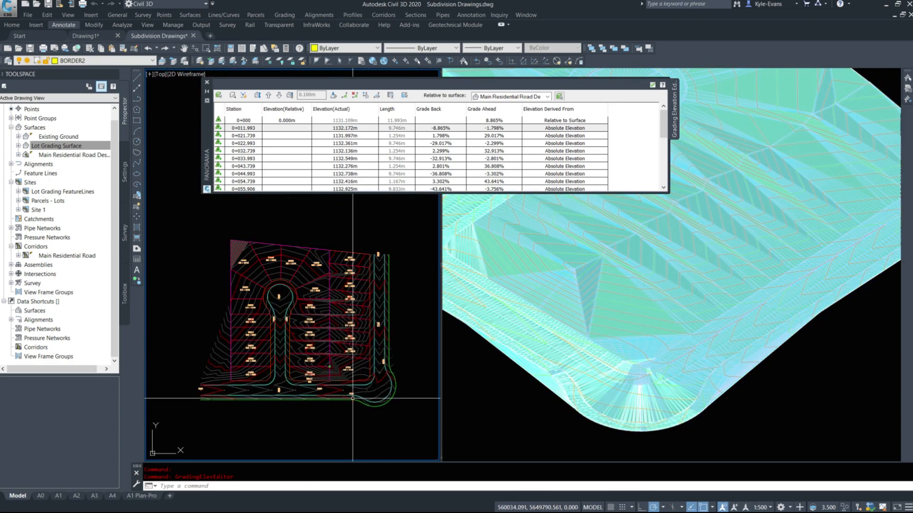
{"action": "scroll", "coordinate": [361, 386], "scroll_direction": "down", "scroll_amount": 5}
{"action": "middle_click_drag", "start_coordinate": [385, 359], "coordinate": [203, 317]}
{"action": "scroll", "coordinate": [332, 247], "scroll_direction": "up", "scroll_amount": 10}
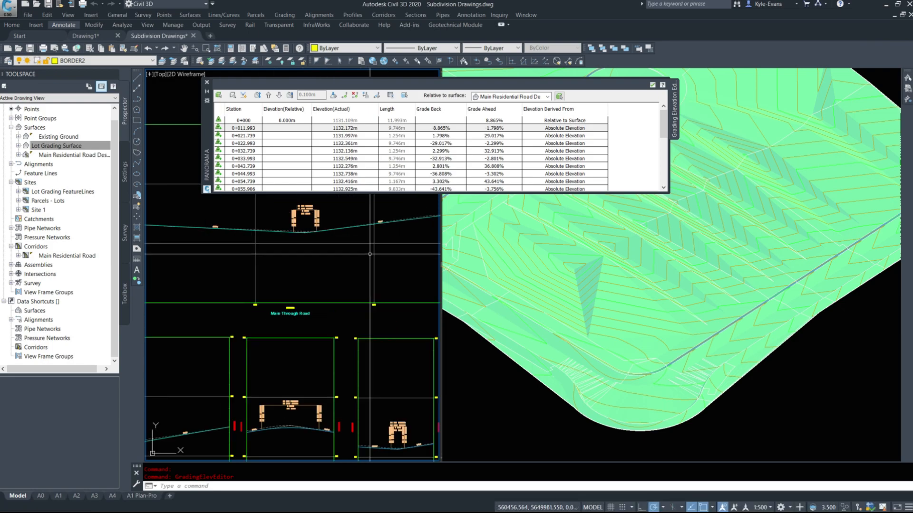
{"action": "scroll", "coordinate": [365, 261], "scroll_direction": "down", "scroll_amount": 8}
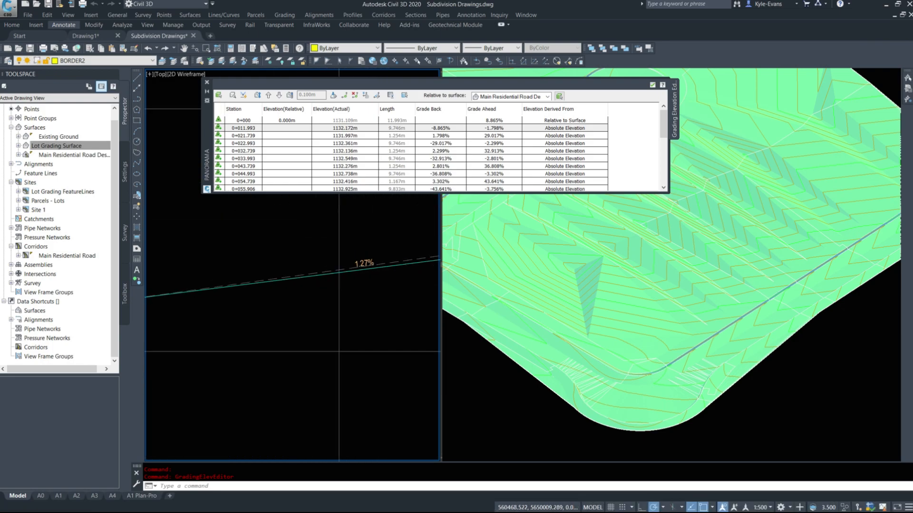
{"action": "scroll", "coordinate": [291, 324], "scroll_direction": "up", "scroll_amount": 8}
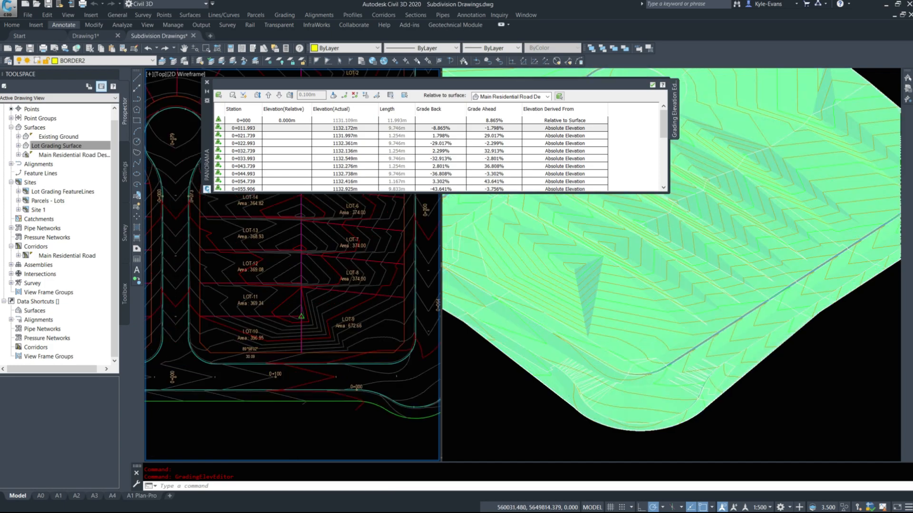
- Set the rear boundary feature line's grade ahead at station 0+000 to 1.27% and select the point at station 0+011.993
{"action": "left_click", "coordinate": [495, 120]}
{"action": "left_click", "coordinate": [494, 120]}
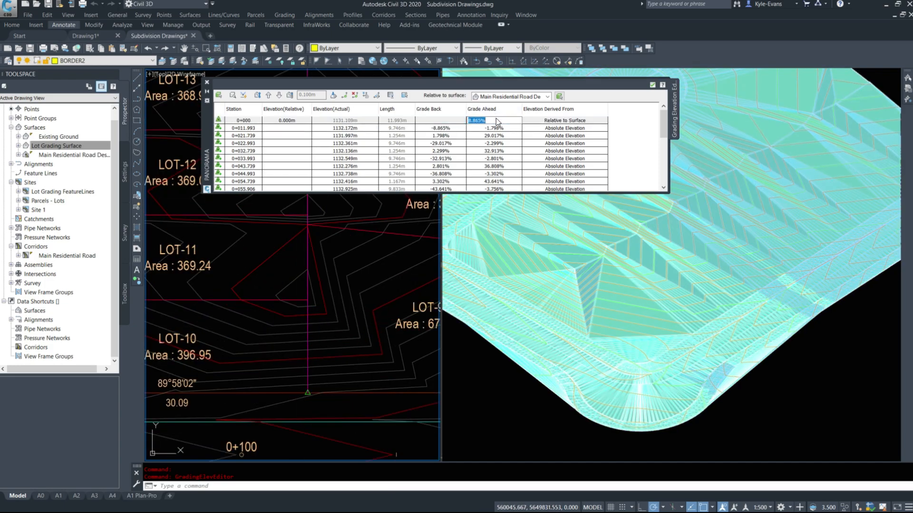
{"action": "type", "text": "1.27"}
{"action": "key", "text": "Return"}
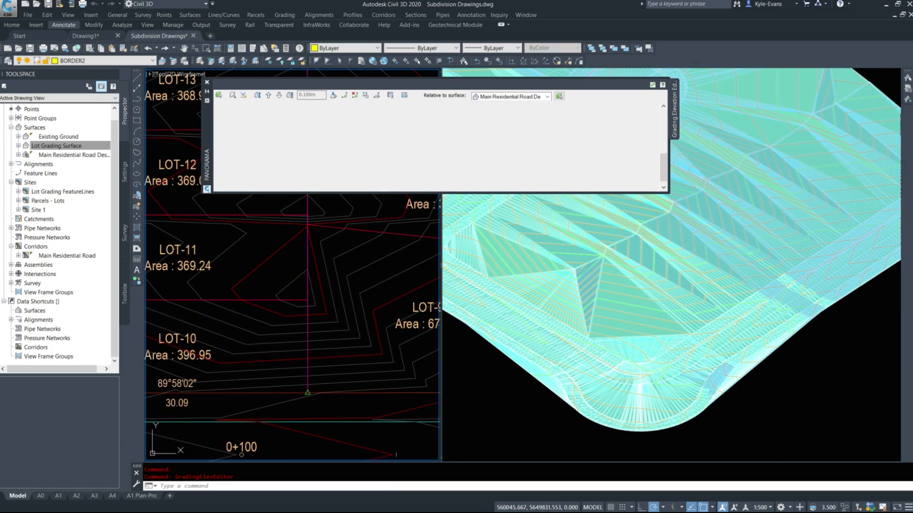
{"action": "left_click", "coordinate": [494, 134]}
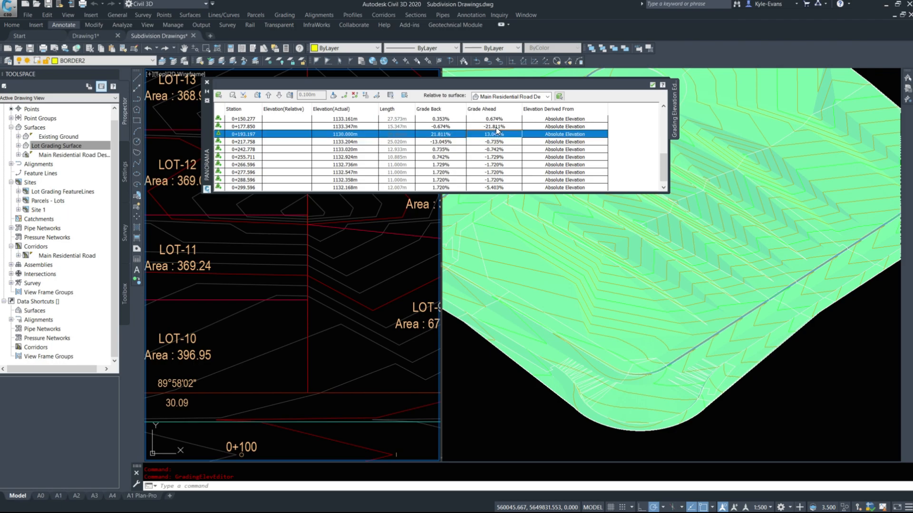
{"action": "left_click", "coordinate": [497, 126]}
{"action": "scroll", "coordinate": [490, 121], "scroll_direction": "up", "scroll_amount": 5}
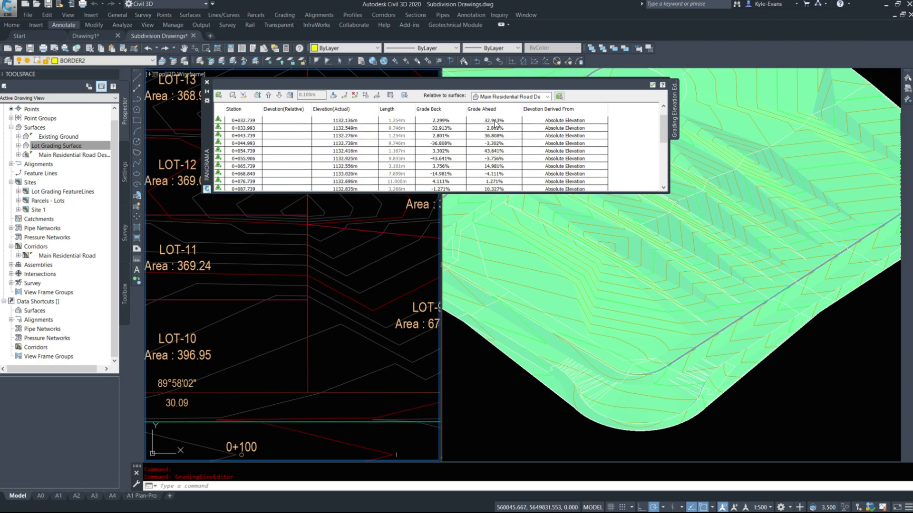
{"action": "left_click", "coordinate": [492, 128]}
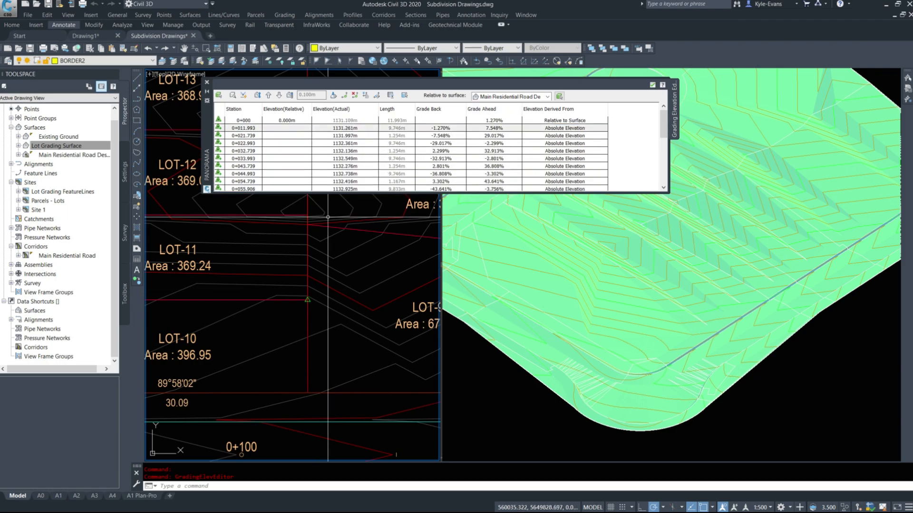
- Examine the rebuilt contours around the rear boundary of lots 9, 10 and 11
{"action": "middle_click_drag", "start_coordinate": [325, 300], "coordinate": [366, 309]}
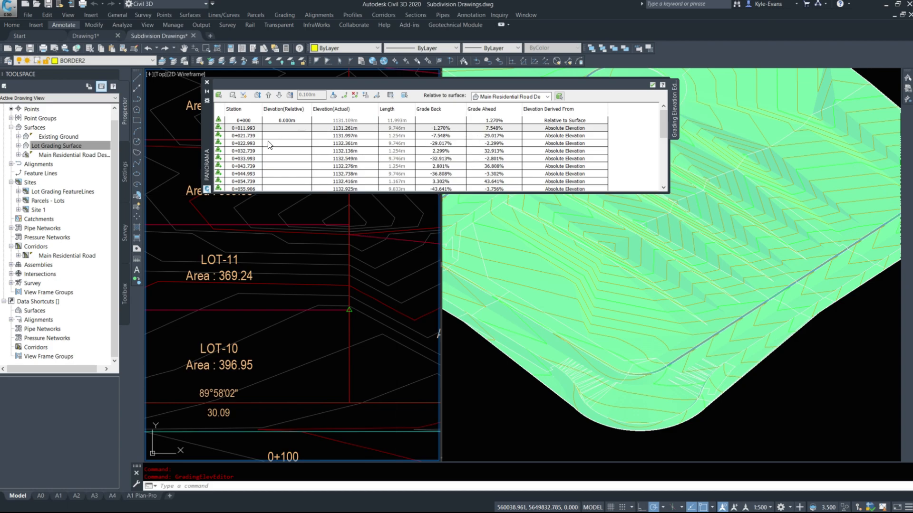
{"action": "key", "text": "Escape"}
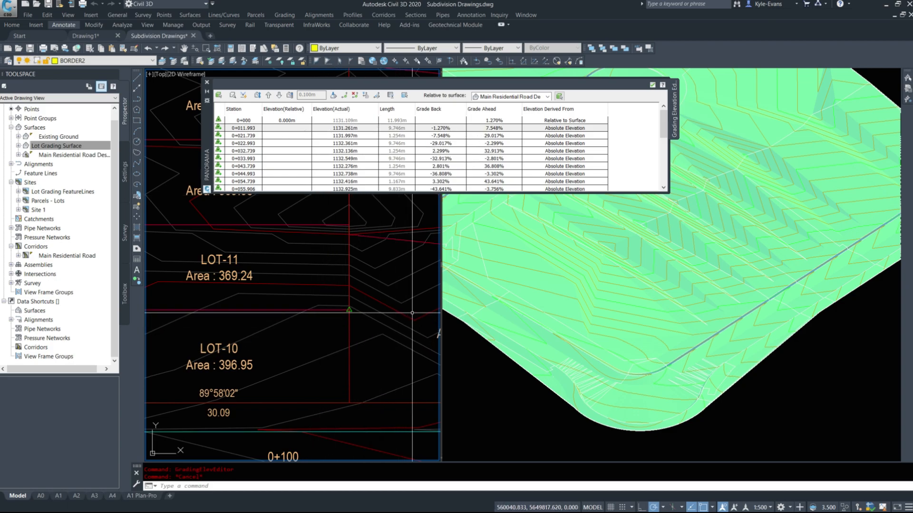
{"action": "mouse_move", "coordinate": [412, 313]}
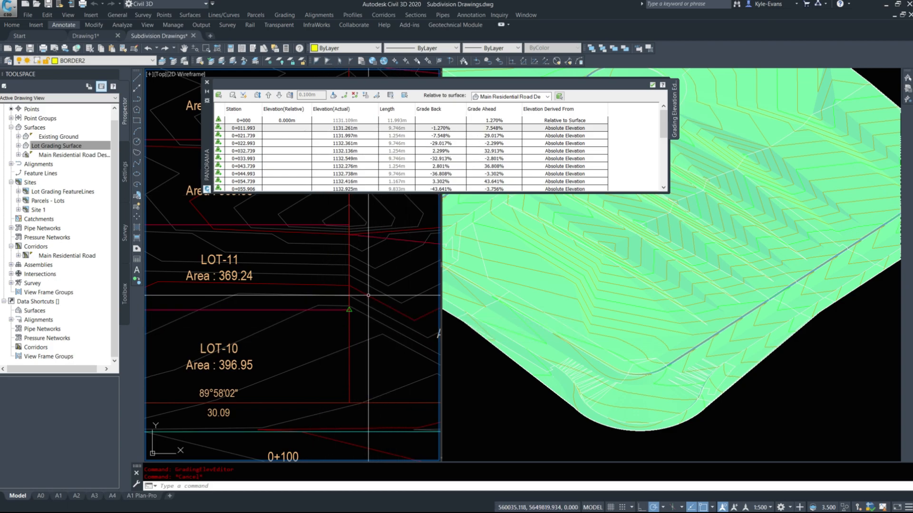
{"action": "mouse_move", "coordinate": [369, 296]}
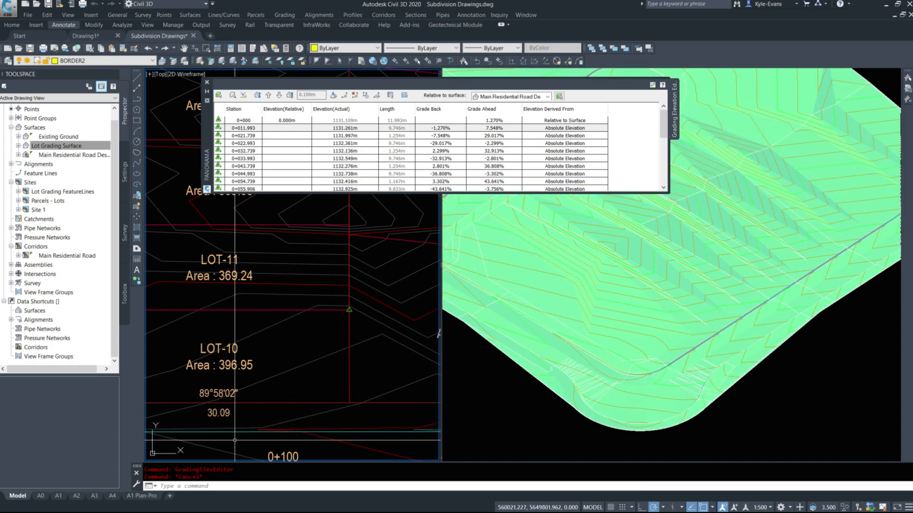
{"action": "scroll", "coordinate": [260, 352], "scroll_direction": "down", "scroll_amount": 4}
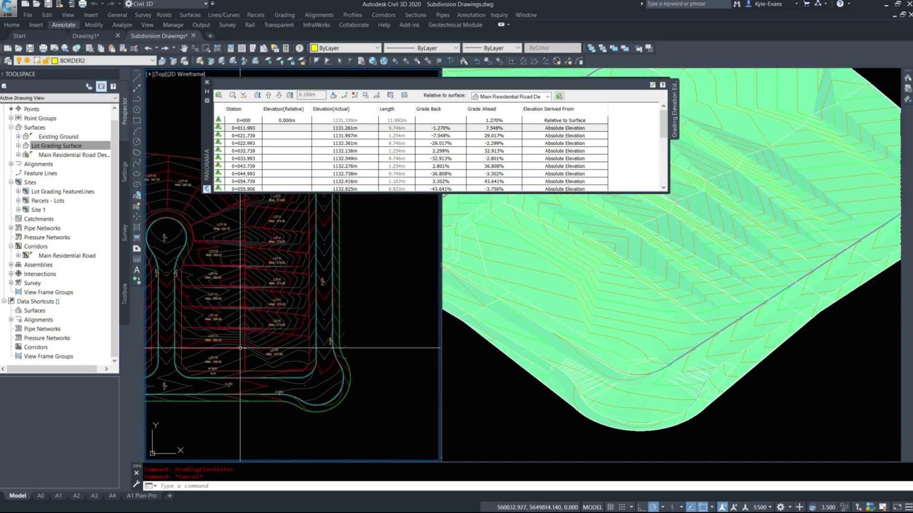
{"action": "scroll", "coordinate": [260, 351], "scroll_direction": "up", "scroll_amount": 5}
{"action": "scroll", "coordinate": [240, 318], "scroll_direction": "down", "scroll_amount": 4}
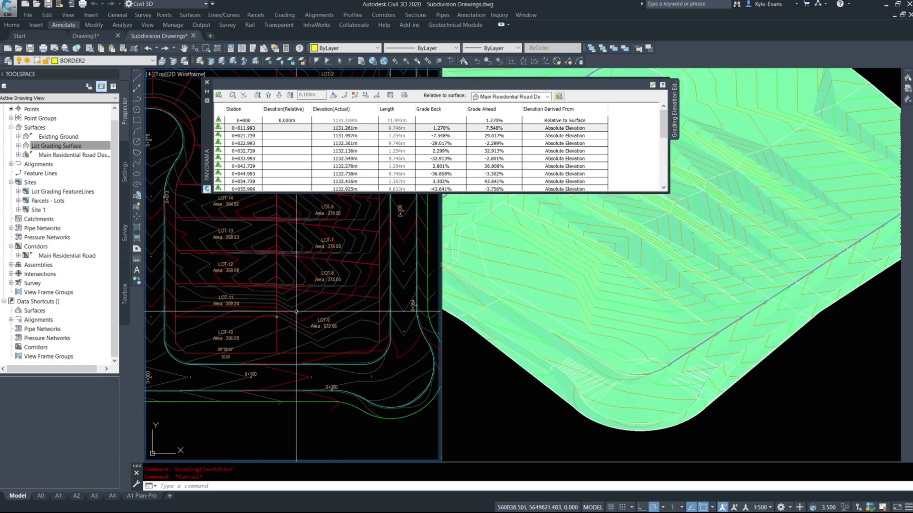
- Lower the elevation point at station 0+011.993 by one 0.100 m increment
{"action": "left_click", "coordinate": [247, 128]}
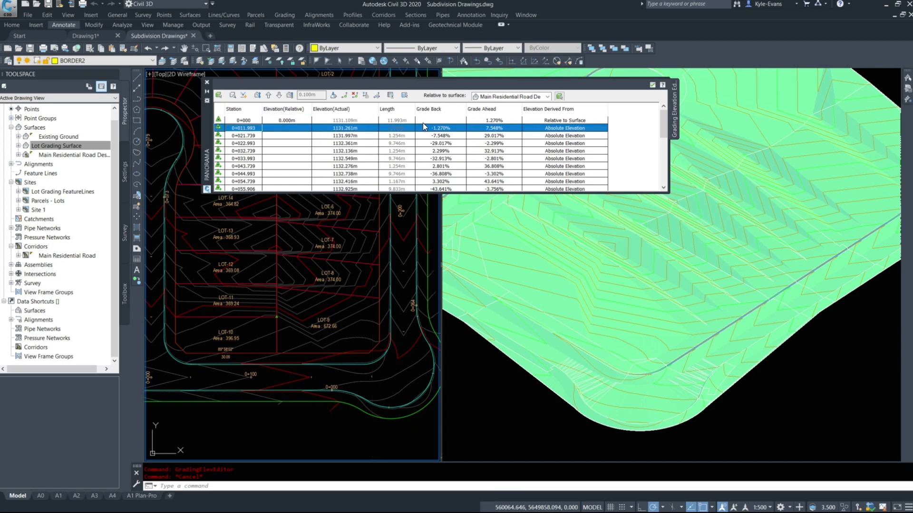
{"action": "scroll", "coordinate": [292, 276], "scroll_direction": "up", "scroll_amount": 4}
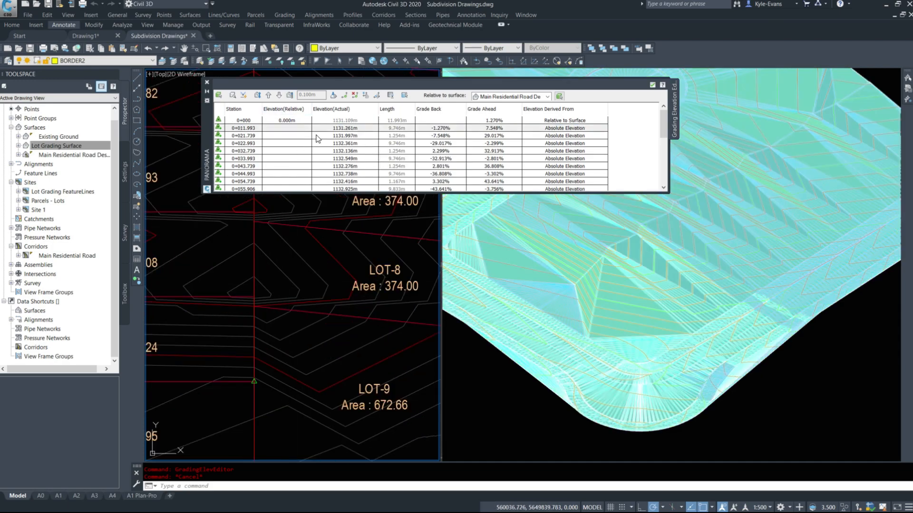
{"action": "left_click", "coordinate": [281, 97]}
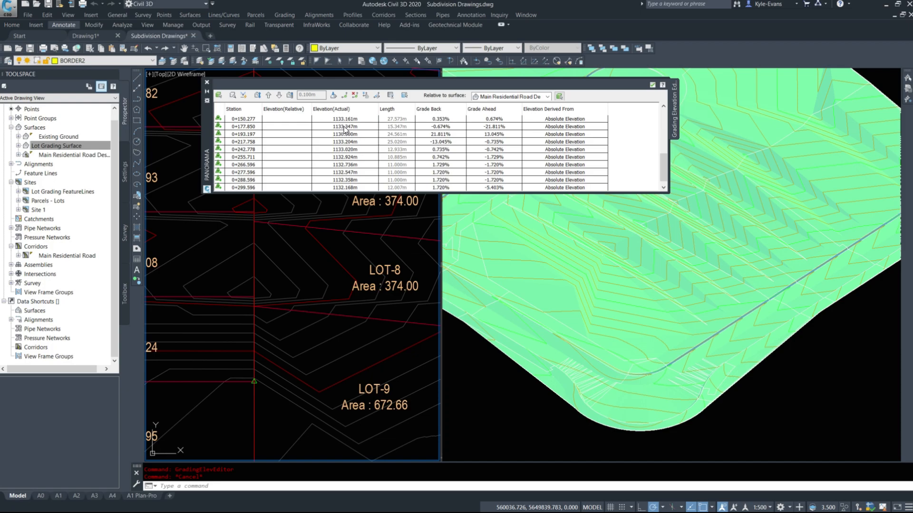
{"action": "scroll", "coordinate": [344, 128], "scroll_direction": "up", "scroll_amount": 3}
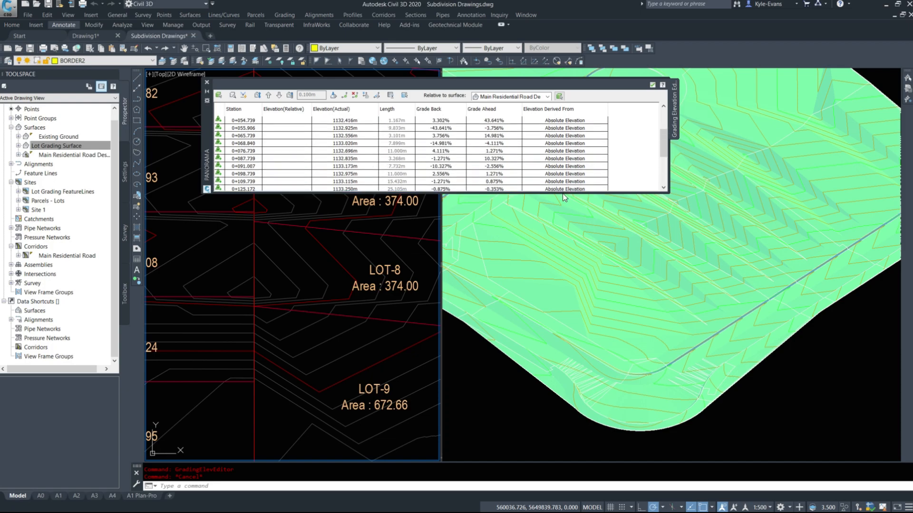
- Resize the Elevation Editor to list all stations and move it over the 3D viewport, clear of the plan view
{"action": "left_click_drag", "start_coordinate": [563, 193], "coordinate": [556, 324]}
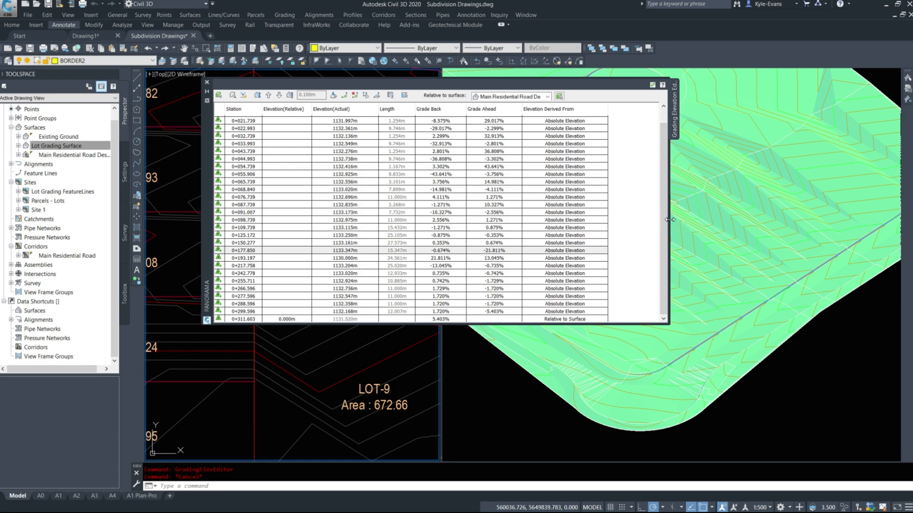
{"action": "left_click_drag", "start_coordinate": [670, 220], "coordinate": [577, 220]}
{"action": "left_click_drag", "start_coordinate": [209, 195], "coordinate": [466, 206]}
{"action": "scroll", "coordinate": [600, 185], "scroll_direction": "up", "scroll_amount": 1}
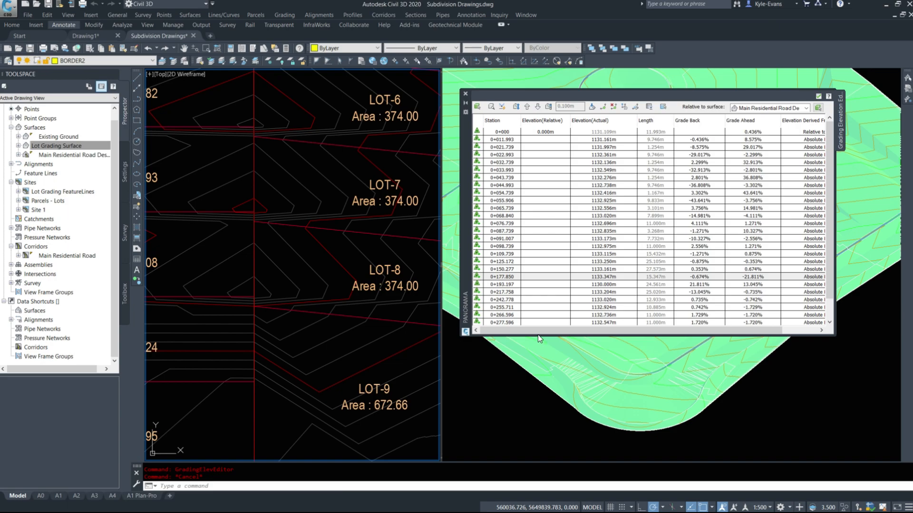
{"action": "left_click_drag", "start_coordinate": [538, 335], "coordinate": [537, 428]}
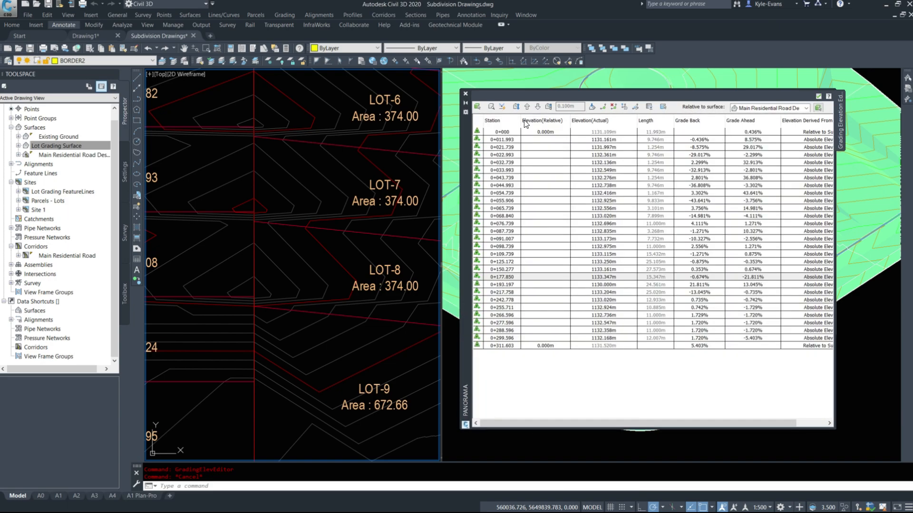
- Adjust the point at station 0+011.993 in 0.100 m increments, one down and several up, to an elevation of 1131.661 m
{"action": "left_click", "coordinate": [636, 140]}
{"action": "left_click", "coordinate": [537, 106]}
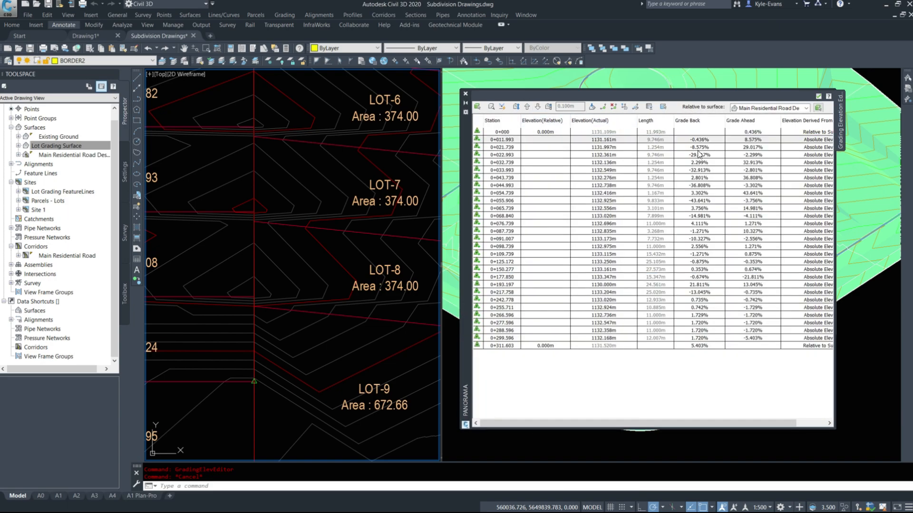
{"action": "left_click", "coordinate": [554, 139]}
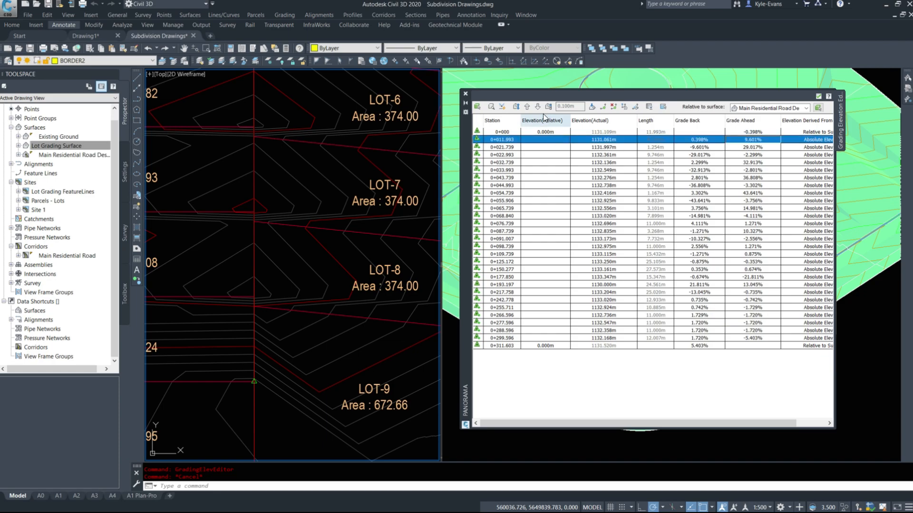
{"action": "left_click", "coordinate": [526, 107]}
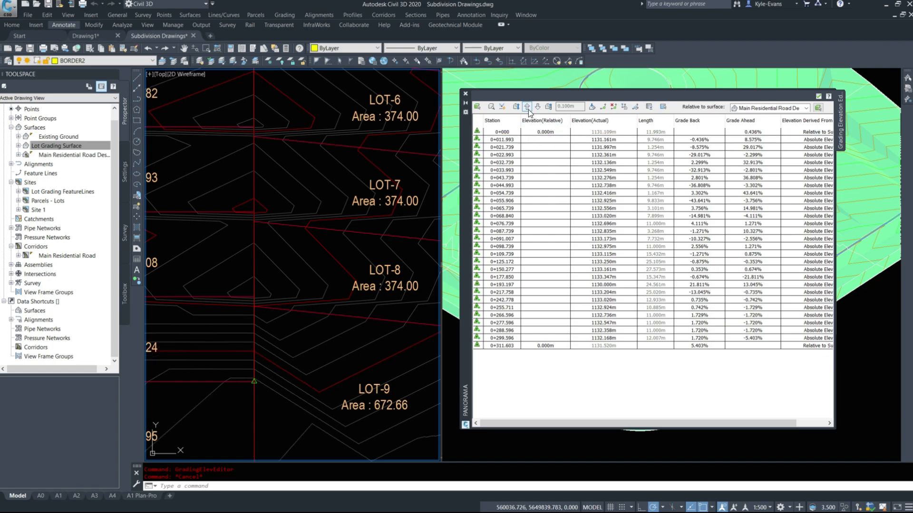
{"action": "left_click", "coordinate": [527, 107]}
{"action": "left_click", "coordinate": [525, 138]}
{"action": "left_click", "coordinate": [527, 107]}
{"action": "left_click", "coordinate": [526, 138]}
{"action": "left_click", "coordinate": [527, 107]}
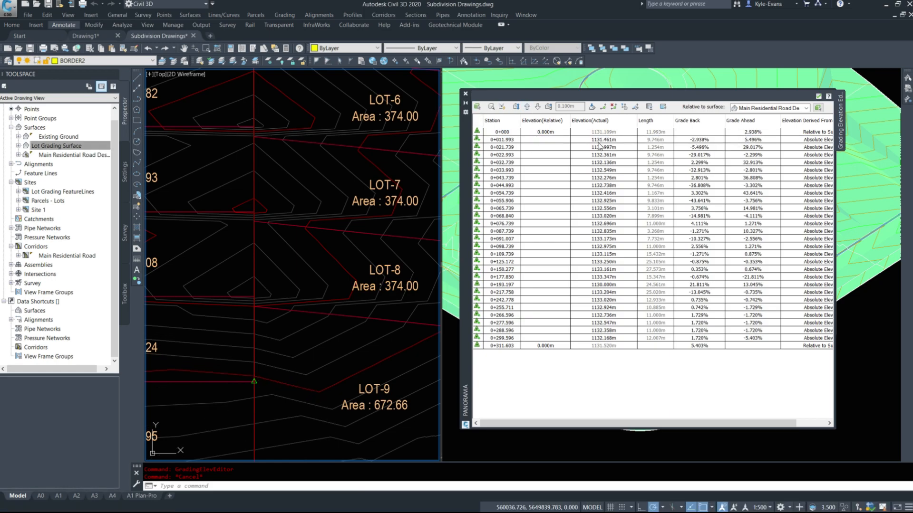
{"action": "left_click", "coordinate": [531, 138]}
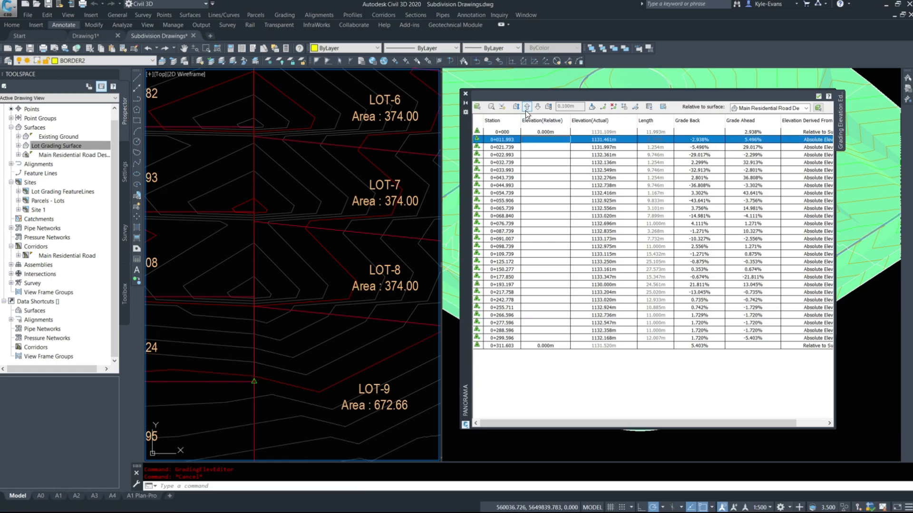
{"action": "left_click", "coordinate": [509, 140]}
{"action": "left_click", "coordinate": [529, 106]}
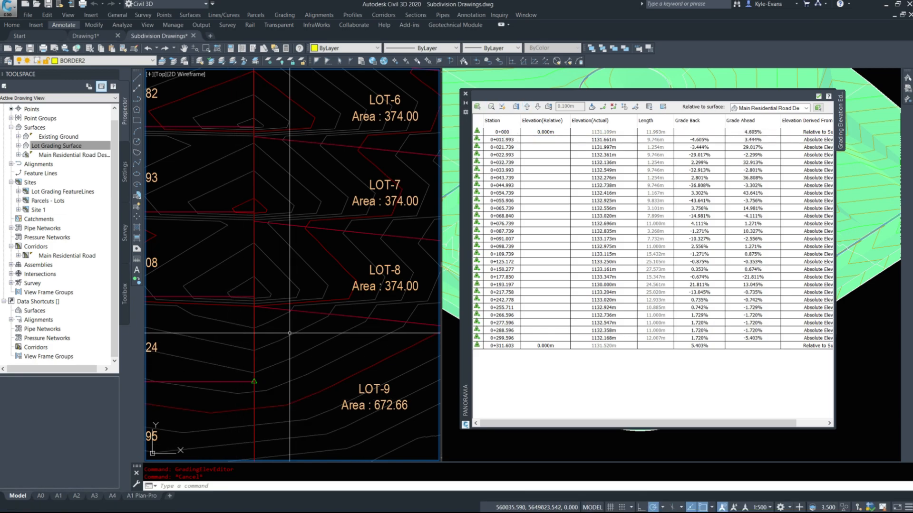
- Stretch the rear end of the feature line between lots 11 and 12 slightly back from the rear boundary using a Nearest snap
{"action": "middle_click_drag", "start_coordinate": [349, 295], "coordinate": [391, 278]}
{"action": "left_click", "coordinate": [287, 278]}
{"action": "scroll", "coordinate": [286, 275], "scroll_direction": "down", "scroll_amount": 5}
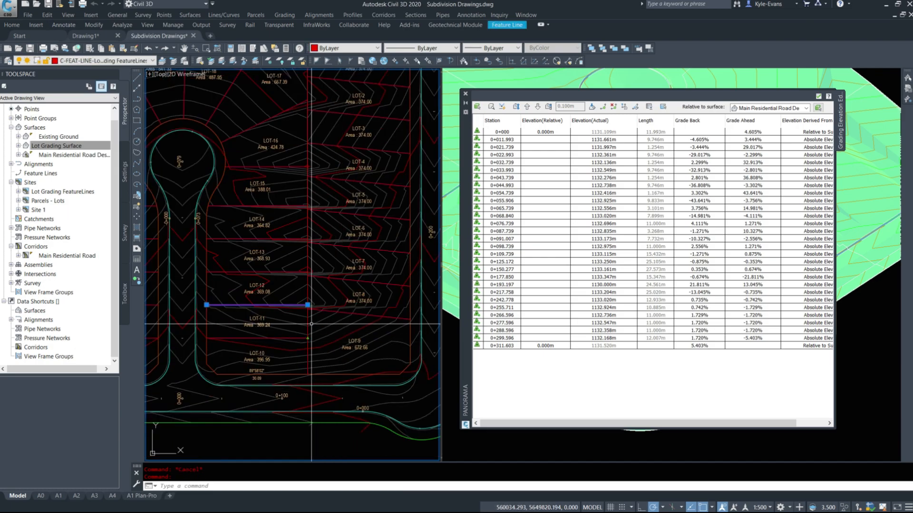
{"action": "scroll", "coordinate": [275, 267], "scroll_direction": "up", "scroll_amount": 5}
{"action": "scroll", "coordinate": [295, 299], "scroll_direction": "up", "scroll_amount": 5}
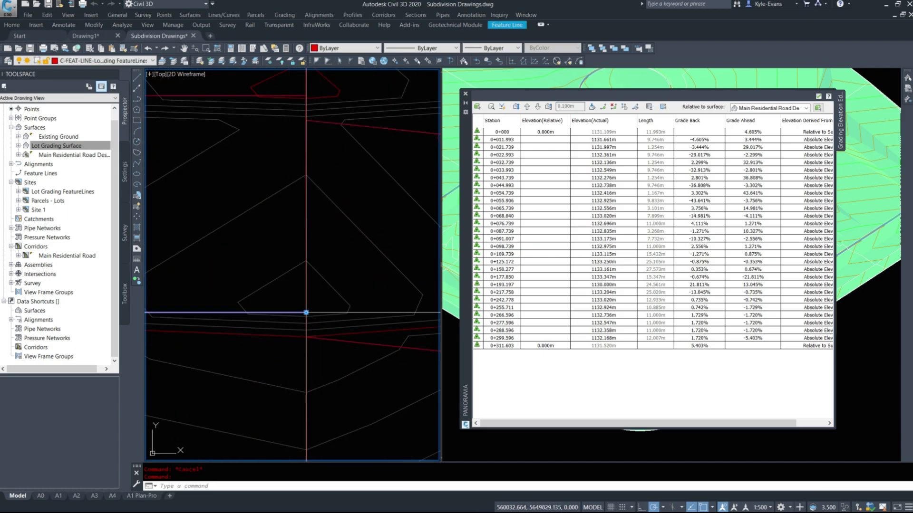
{"action": "left_click", "coordinate": [306, 313]}
{"action": "right_click", "coordinate": [309, 309], "text": "shift"}
{"action": "left_click", "coordinate": [334, 481]}
{"action": "scroll", "coordinate": [302, 311], "scroll_direction": "up", "scroll_amount": 5}
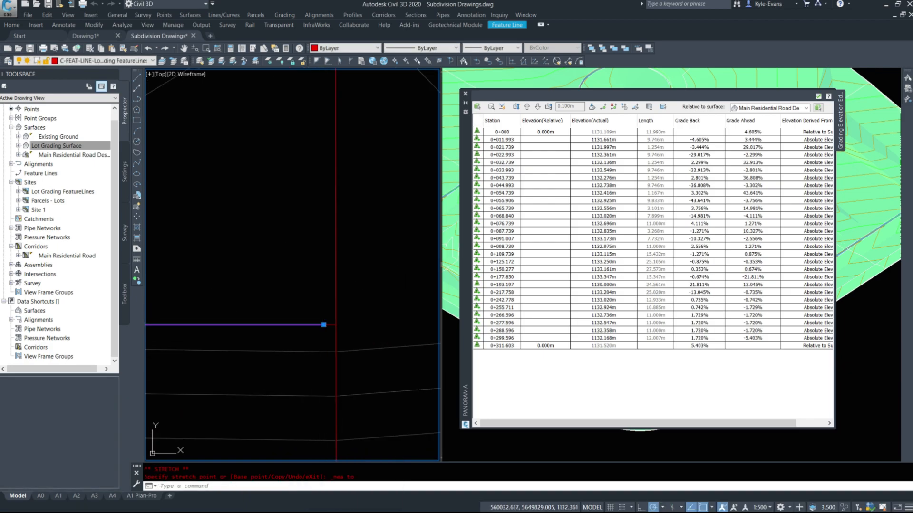
- Stretch the end of the feature line between lots 11 and 12 back onto the rear boundary with a Perpendicular snap
{"action": "right_click", "coordinate": [326, 324], "text": "shift"}
{"action": "left_click", "coordinate": [358, 260]}
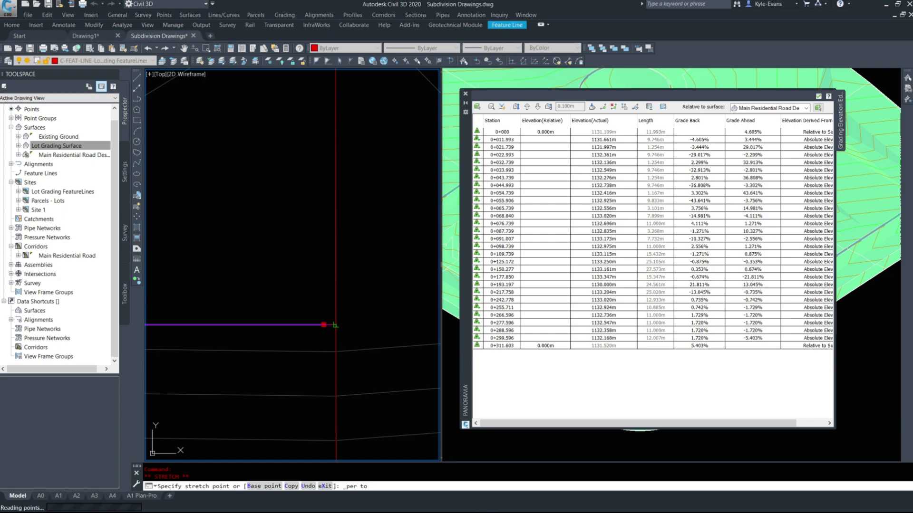
{"action": "left_click", "coordinate": [334, 324]}
{"action": "scroll", "coordinate": [377, 318], "scroll_direction": "down", "scroll_amount": 2}
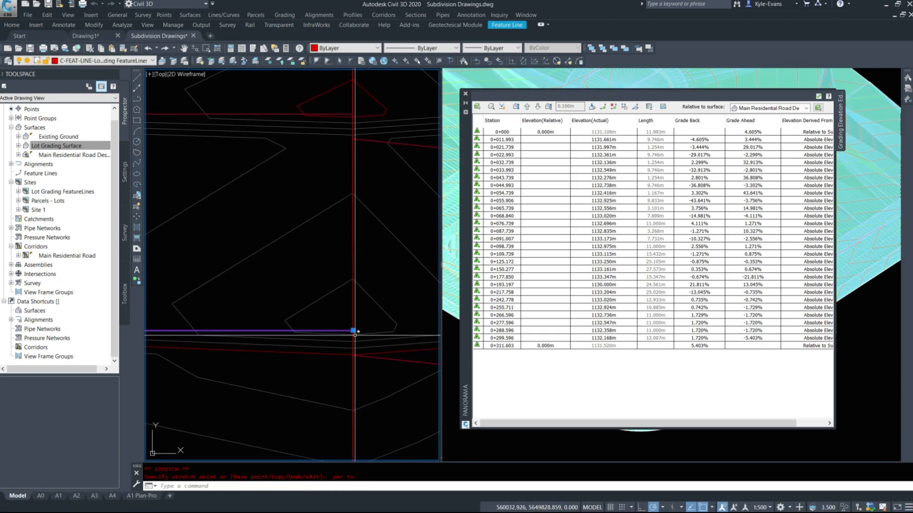
{"action": "key", "text": "Escape"}
{"action": "scroll", "coordinate": [339, 326], "scroll_direction": "up", "scroll_amount": 2}
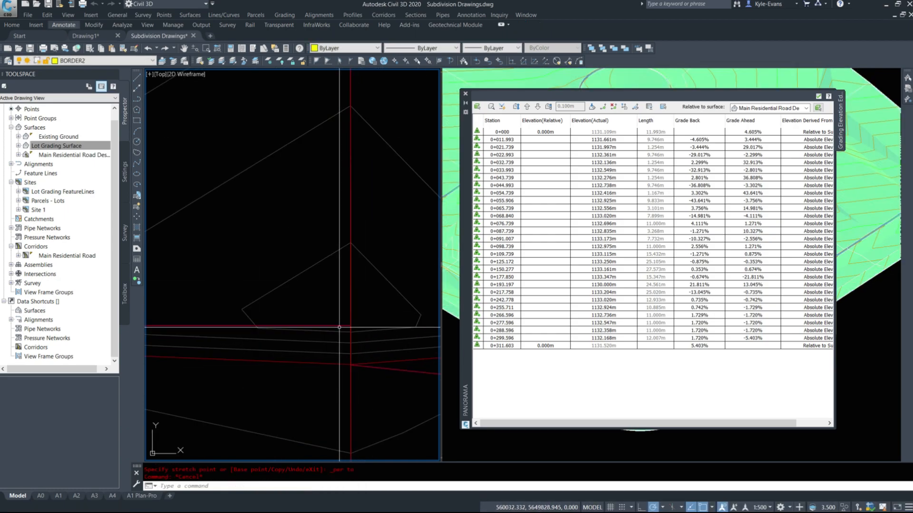
{"action": "left_click", "coordinate": [339, 327]}
{"action": "scroll", "coordinate": [348, 274], "scroll_direction": "down", "scroll_amount": 2}
{"action": "scroll", "coordinate": [343, 280], "scroll_direction": "up", "scroll_amount": 2}
{"action": "left_click", "coordinate": [344, 283]}
{"action": "right_click", "coordinate": [343, 283], "text": "shift"}
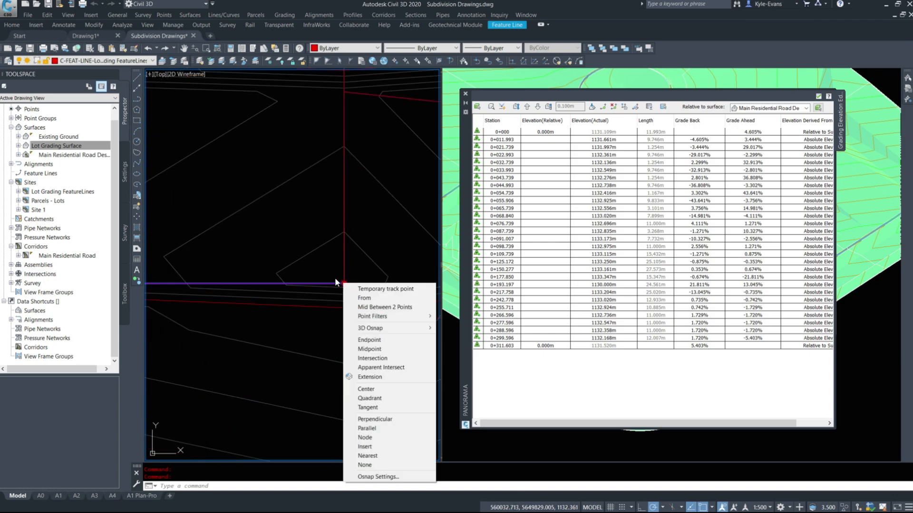
{"action": "left_click", "coordinate": [361, 266]}
{"action": "left_click", "coordinate": [370, 282]}
{"action": "key", "text": "Escape"}
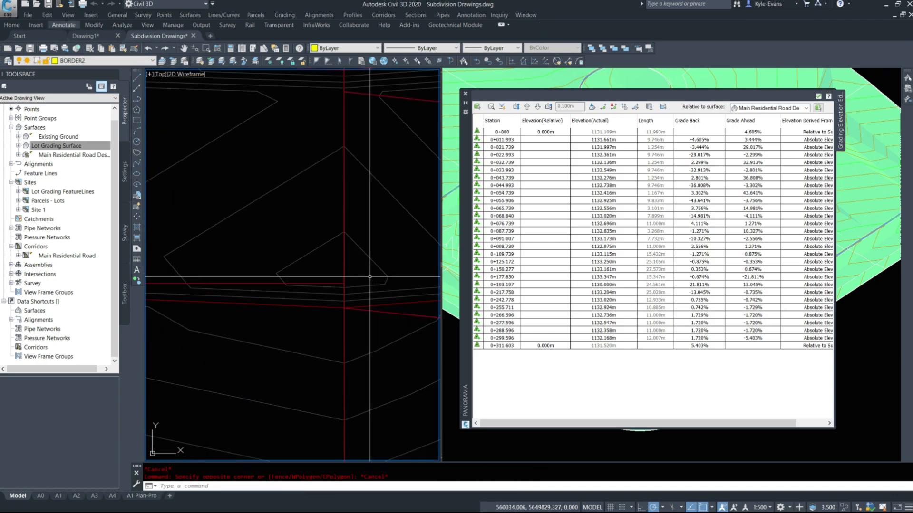
- Stretch the rear end of the feature line between lots 11 and 12 slightly back from the rear boundary using a Nearest snap
{"action": "left_click", "coordinate": [344, 283]}
{"action": "right_click", "coordinate": [344, 284], "text": "shift"}
{"action": "key", "text": "r"}
{"action": "left_click", "coordinate": [329, 284]}
{"action": "key", "text": "Escape"}
{"action": "scroll", "coordinate": [330, 249], "scroll_direction": "down", "scroll_amount": 4}
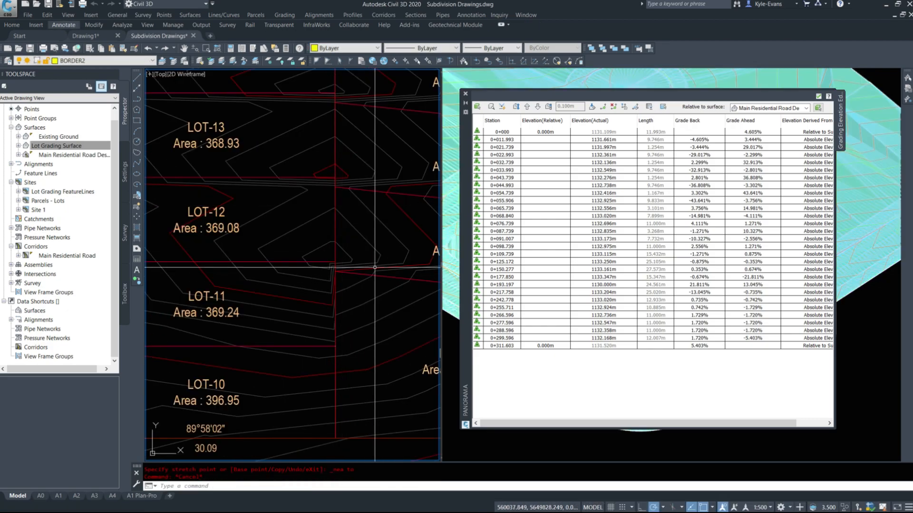
{"action": "right_click", "coordinate": [57, 146]}
{"action": "left_click", "coordinate": [84, 172]}
- Examine the rear boundary feature line's vertices around the end of the feature line between lots 11 and 12
{"action": "mouse_move", "coordinate": [365, 276]}
{"action": "middle_mouse_down"}
{"action": "mouse_move", "coordinate": [273, 277]}
{"action": "mouse_move", "coordinate": [278, 254]}
{"action": "middle_mouse_up"}
{"action": "left_click", "coordinate": [273, 276]}
{"action": "key", "text": "Escape"}
{"action": "left_click", "coordinate": [248, 264]}
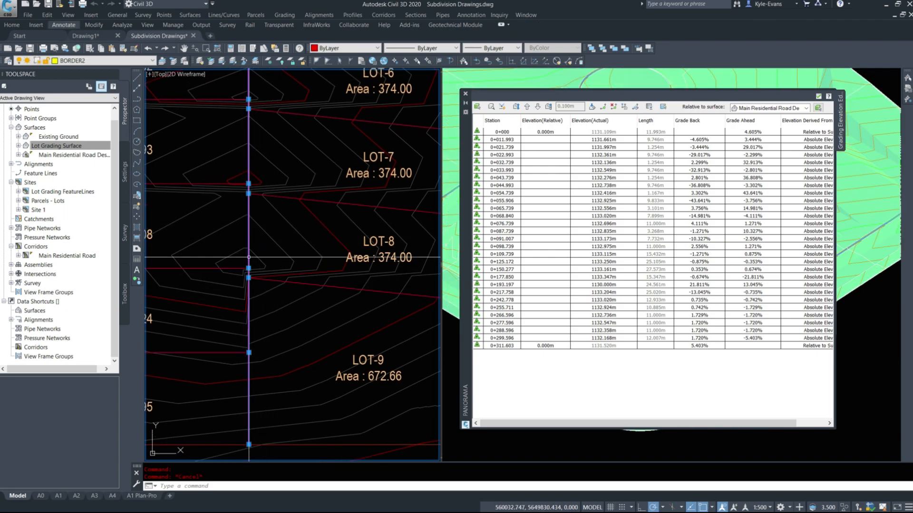
{"action": "scroll", "coordinate": [246, 265], "scroll_direction": "up", "scroll_amount": 8}
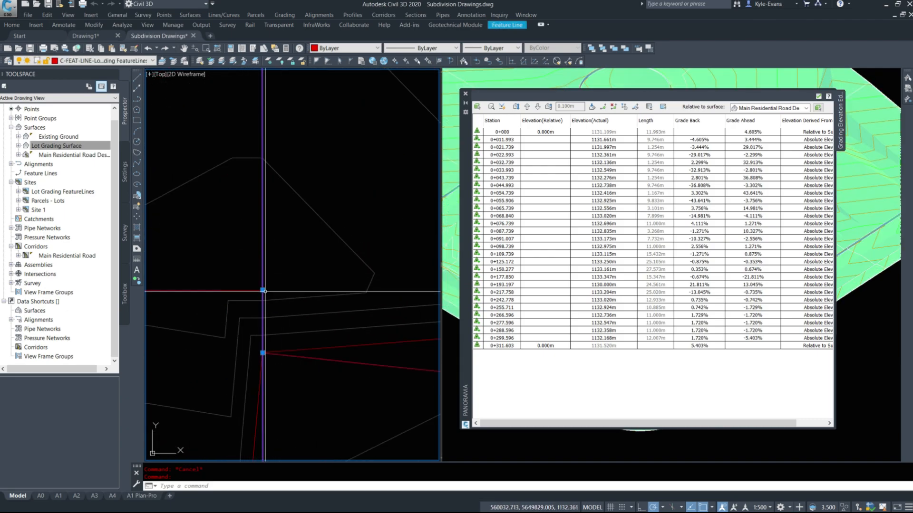
{"action": "scroll", "coordinate": [263, 290], "scroll_direction": "down", "scroll_amount": 6}
{"action": "scroll", "coordinate": [294, 292], "scroll_direction": "up", "scroll_amount": 5}
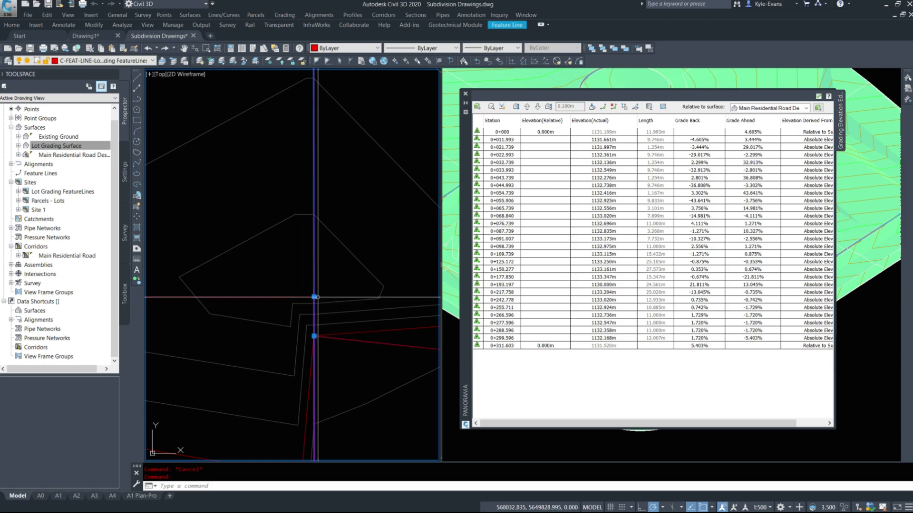
{"action": "scroll", "coordinate": [314, 297], "scroll_direction": "down", "scroll_amount": 5}
{"action": "scroll", "coordinate": [241, 212], "scroll_direction": "up", "scroll_amount": 2}
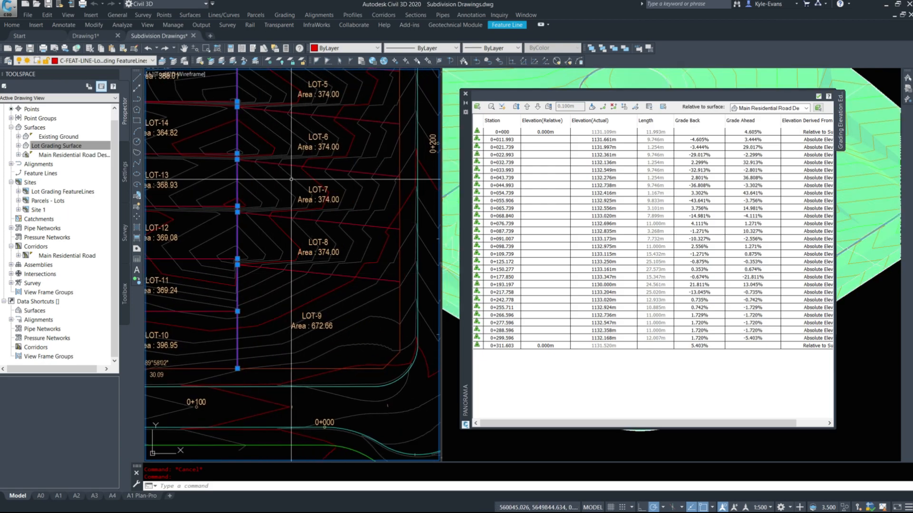
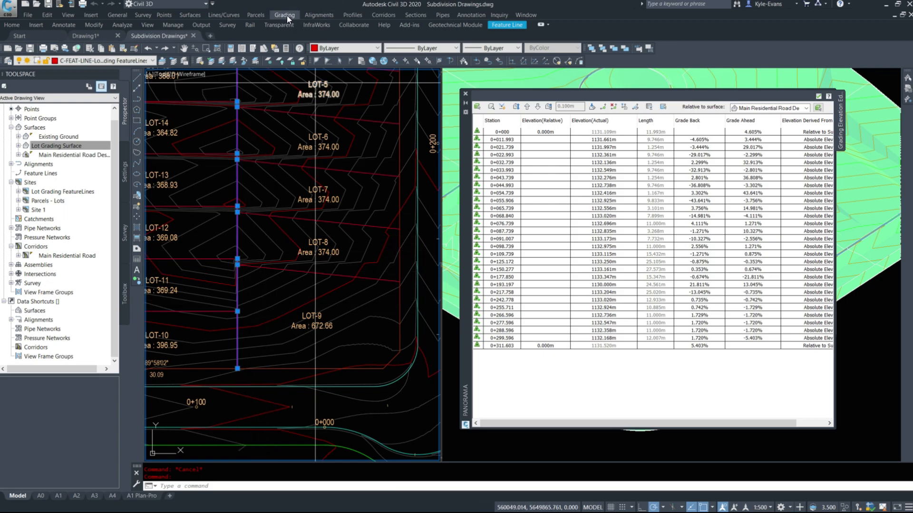
- Freeze the Parcels - Lots segment layer so only the feature lines remain along the rear boundary
{"action": "scroll", "coordinate": [226, 240], "scroll_direction": "up", "scroll_amount": 4}
{"action": "middle_click_drag", "start_coordinate": [258, 222], "coordinate": [279, 254]}
{"action": "scroll", "coordinate": [271, 266], "scroll_direction": "up", "scroll_amount": 2}
{"action": "key", "text": "Escape"}
{"action": "left_click", "coordinate": [263, 351]}
{"action": "key", "text": "Escape"}
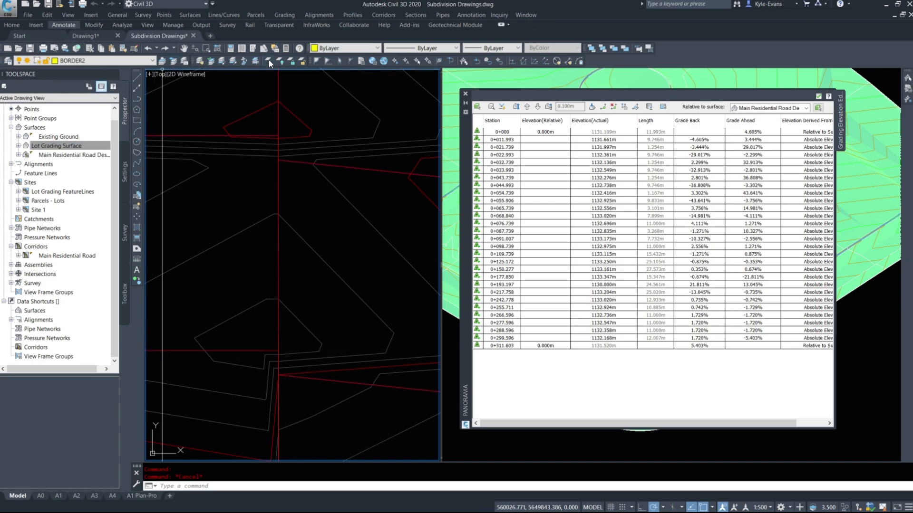
{"action": "left_click", "coordinate": [268, 61]}
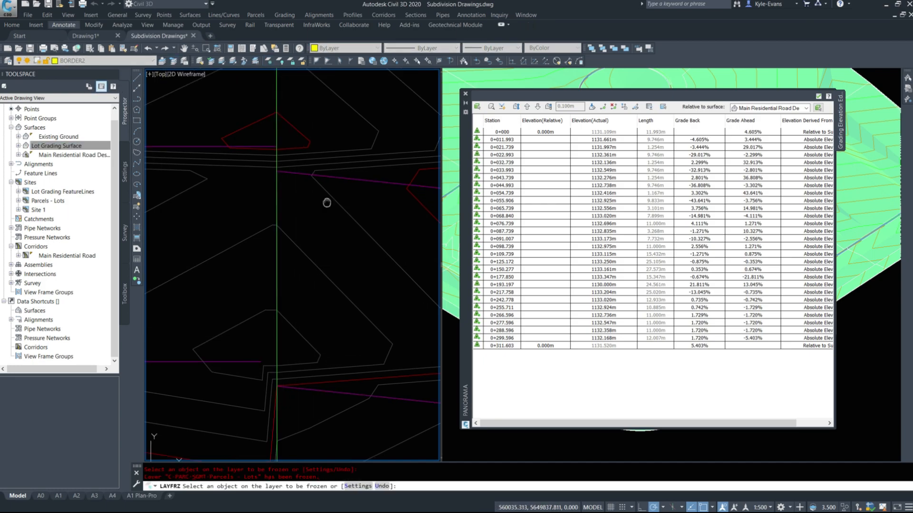
{"action": "middle_click_drag", "start_coordinate": [329, 177], "coordinate": [320, 307]}
{"action": "key", "text": "Escape"}
- Stretch the rear end of the feature line between lots 12 and 13 slightly back from the rear boundary with a Nearest snap
{"action": "left_click", "coordinate": [262, 264]}
{"action": "left_click", "coordinate": [269, 264]}
{"action": "right_click", "coordinate": [266, 264], "text": "shift"}
{"action": "key", "text": "r"}
{"action": "left_click", "coordinate": [263, 264]}
- Stretch the rear end of the feature line between lots 13 and 14 slightly back from the rear boundary with a Nearest snap
{"action": "middle_click_drag", "start_coordinate": [279, 137], "coordinate": [283, 308]}
{"action": "left_click", "coordinate": [266, 435]}
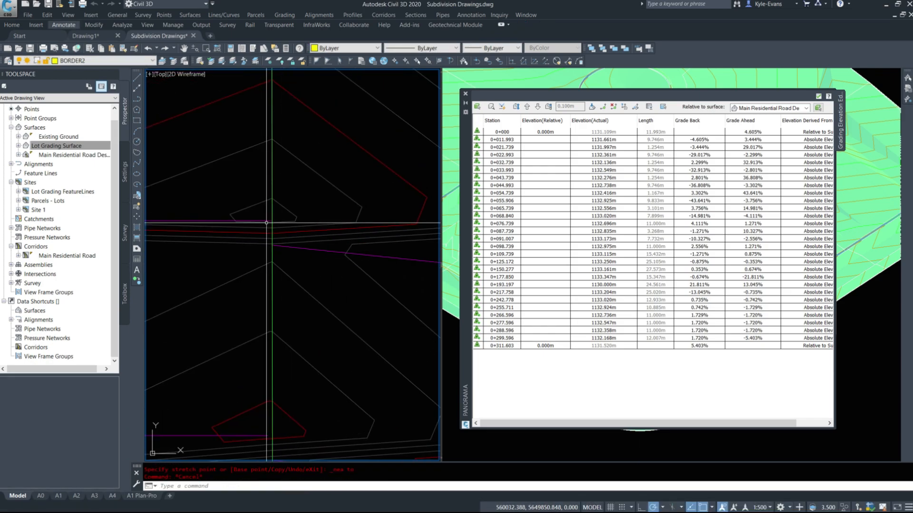
{"action": "right_click", "coordinate": [268, 220], "text": "shift"}
{"action": "key", "text": "r"}
{"action": "left_click", "coordinate": [265, 220]}
{"action": "middle_click_drag", "start_coordinate": [291, 190], "coordinate": [288, 382]}
{"action": "key", "text": "Escape"}
- Stretch the rear end of the feature line between lots 14 and 15 slightly off the rear boundary with a Nearest snap and close the Elevation Editor
{"action": "left_click", "coordinate": [261, 199]}
{"action": "scroll", "coordinate": [261, 199], "scroll_direction": "up", "scroll_amount": 5}
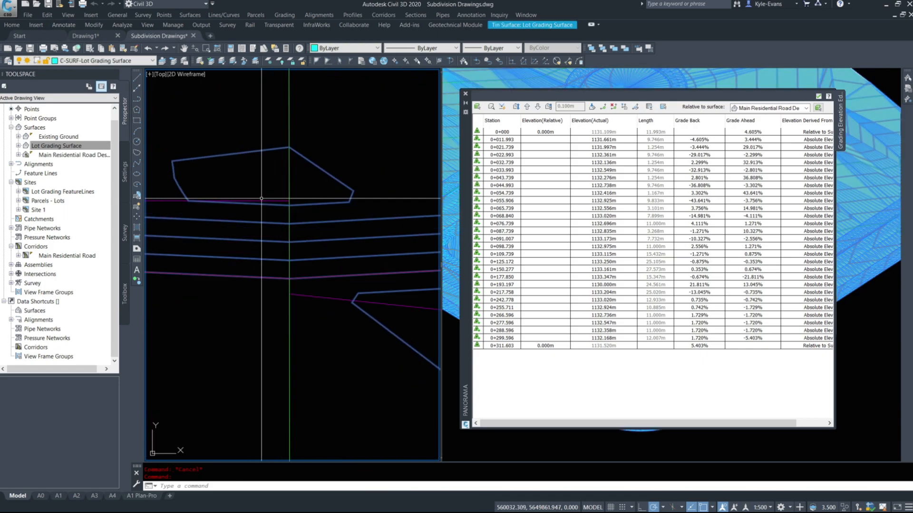
{"action": "key", "text": "Escape"}
{"action": "left_click", "coordinate": [304, 202]}
{"action": "left_click", "coordinate": [306, 201]}
{"action": "right_click", "coordinate": [299, 202], "text": "shift"}
{"action": "key", "text": "r"}
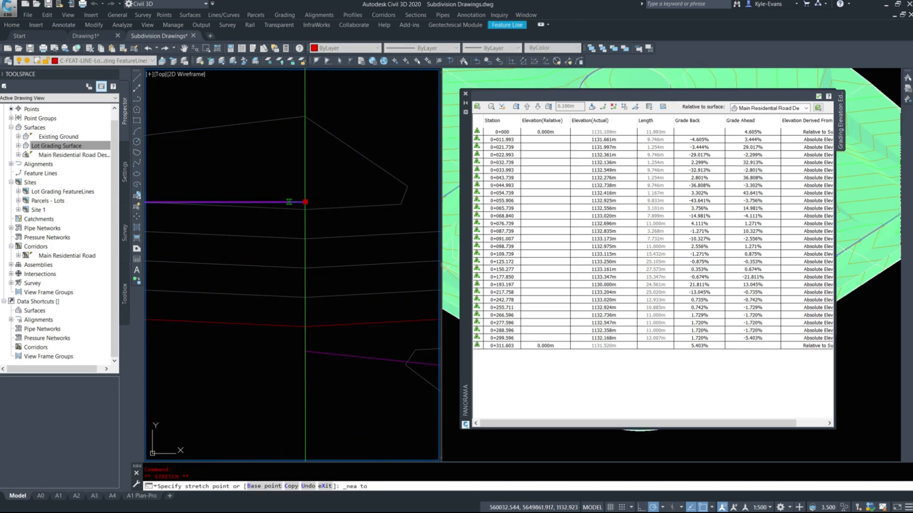
{"action": "left_click", "coordinate": [289, 202]}
{"action": "key", "text": "Escape"}
{"action": "left_click", "coordinate": [465, 94]}
- Stretch the rear end of the feature line between lots 15 and 16 slightly back from the rear boundary with a Nearest snap
{"action": "scroll", "coordinate": [341, 239], "scroll_direction": "down", "scroll_amount": 6}
{"action": "scroll", "coordinate": [344, 170], "scroll_direction": "up", "scroll_amount": 4}
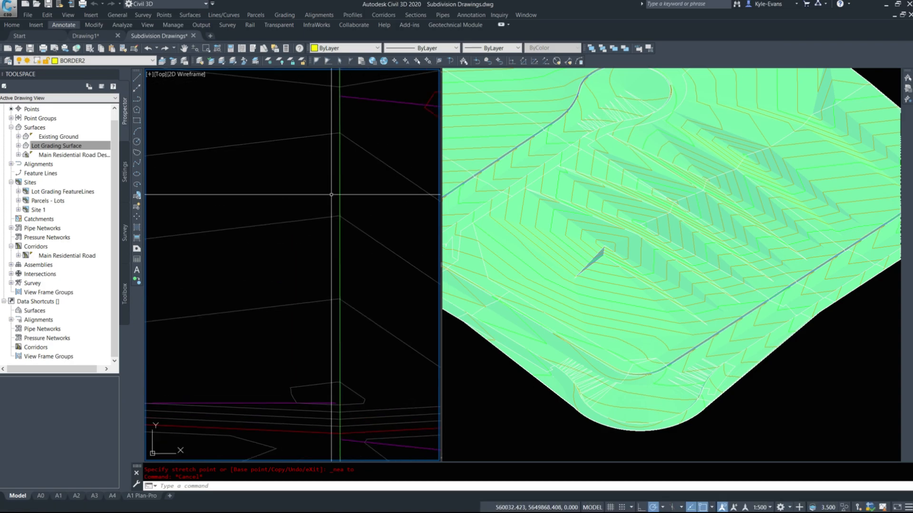
{"action": "left_click", "coordinate": [358, 204]}
{"action": "left_click", "coordinate": [358, 204]}
{"action": "right_click", "coordinate": [358, 203], "text": "shift"}
{"action": "key", "text": "r"}
{"action": "left_click", "coordinate": [354, 204]}
{"action": "middle_click_drag", "start_coordinate": [359, 225], "coordinate": [370, 355]}
{"action": "key", "text": "Escape"}
- Stretch the rear end of the feature line between lots 16 and 17 slightly back from the rear boundary with a Nearest snap
{"action": "scroll", "coordinate": [330, 240], "scroll_direction": "down", "scroll_amount": 5}
{"action": "scroll", "coordinate": [330, 240], "scroll_direction": "down", "scroll_amount": 3}
{"action": "scroll", "coordinate": [338, 223], "scroll_direction": "up", "scroll_amount": 5}
{"action": "left_click", "coordinate": [338, 222]}
{"action": "left_click", "coordinate": [338, 222]}
{"action": "right_click", "coordinate": [338, 222], "text": "shift"}
{"action": "key", "text": "r"}
{"action": "left_click", "coordinate": [332, 226]}
{"action": "middle_click_drag", "start_coordinate": [345, 157], "coordinate": [299, 200]}
{"action": "key", "text": "Escape"}
- Delete the rear boundary feature line's PIs at the ends of the 16/17 and 15/16 lot feature lines
{"action": "scroll", "coordinate": [337, 364], "scroll_direction": "down", "scroll_amount": 4}
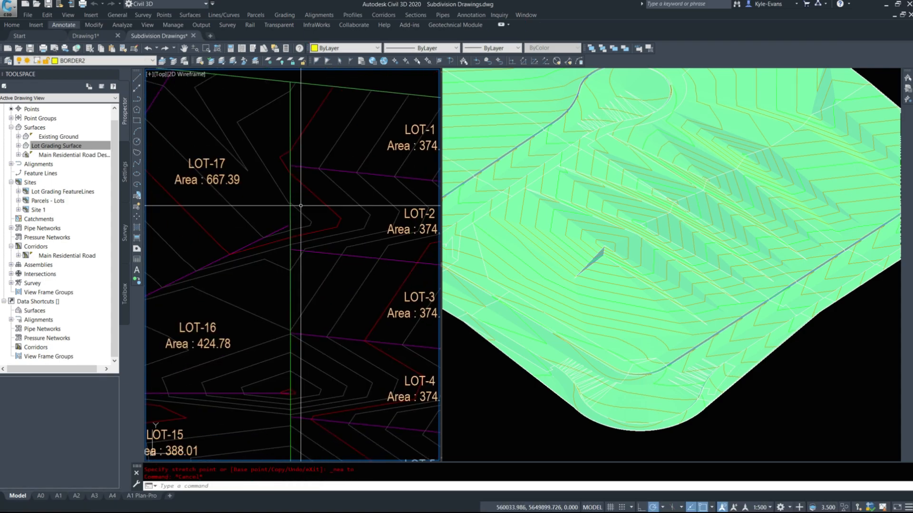
{"action": "left_click", "coordinate": [291, 124]}
{"action": "left_click", "coordinate": [284, 15]}
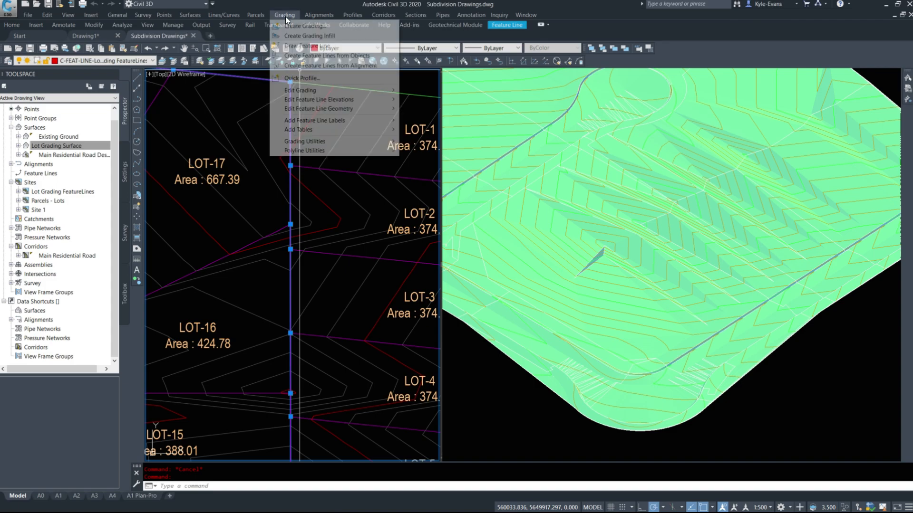
{"action": "mouse_move", "coordinate": [332, 108]}
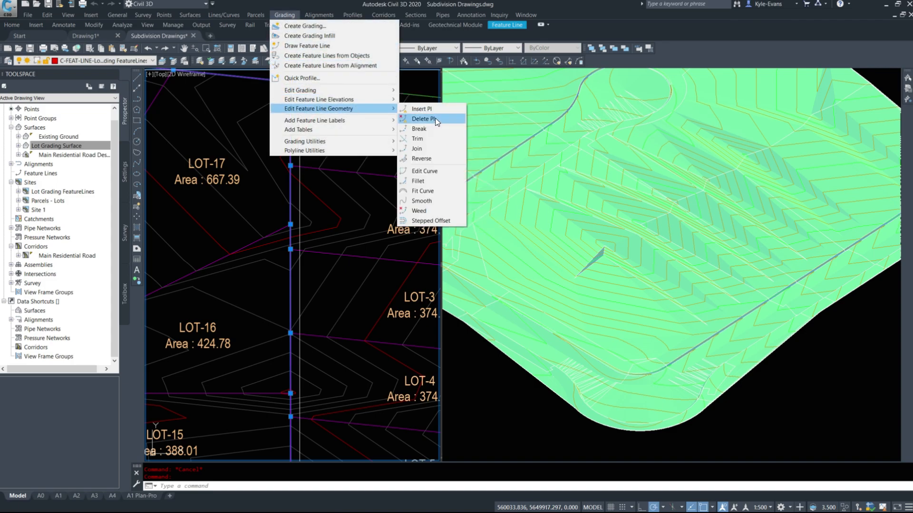
{"action": "left_click", "coordinate": [420, 119]}
{"action": "scroll", "coordinate": [288, 220], "scroll_direction": "up", "scroll_amount": 4}
{"action": "scroll", "coordinate": [298, 216], "scroll_direction": "down", "scroll_amount": 3}
{"action": "left_click", "coordinate": [276, 319]}
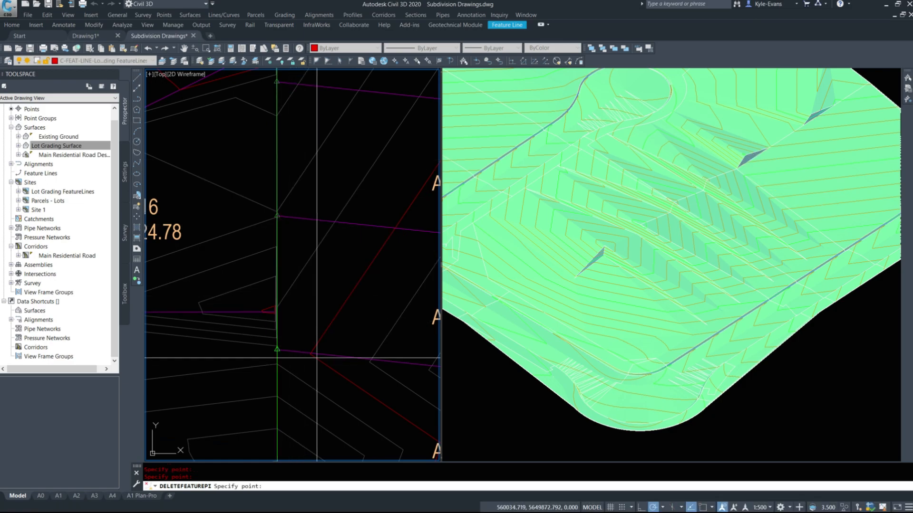
- Delete the rear boundary feature line's PIs at the ends of the 14/15, 13/14, 12/13 and 11/12 lot feature lines
{"action": "middle_click_drag", "start_coordinate": [321, 414], "coordinate": [297, 172]}
{"action": "left_click", "coordinate": [252, 224]}
{"action": "middle_click_drag", "start_coordinate": [315, 337], "coordinate": [309, 229]}
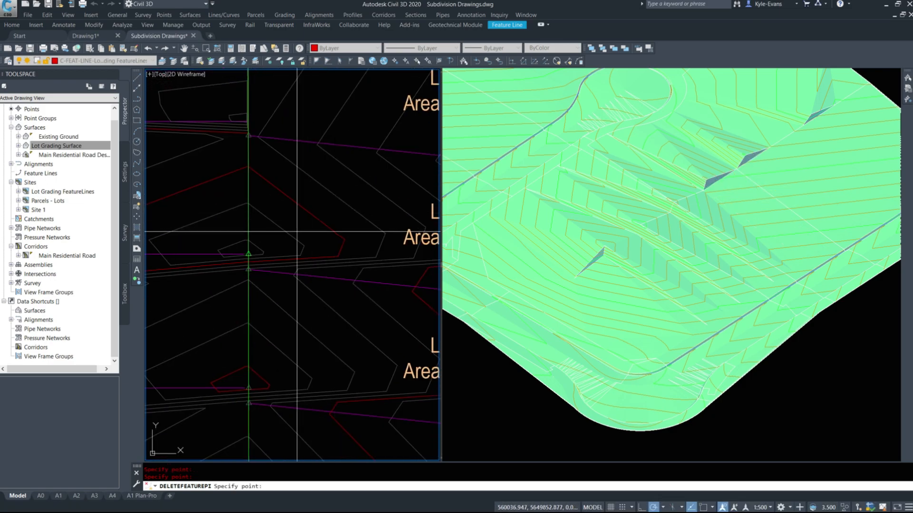
{"action": "left_click", "coordinate": [251, 250]}
{"action": "middle_click_drag", "start_coordinate": [285, 336], "coordinate": [307, 220]}
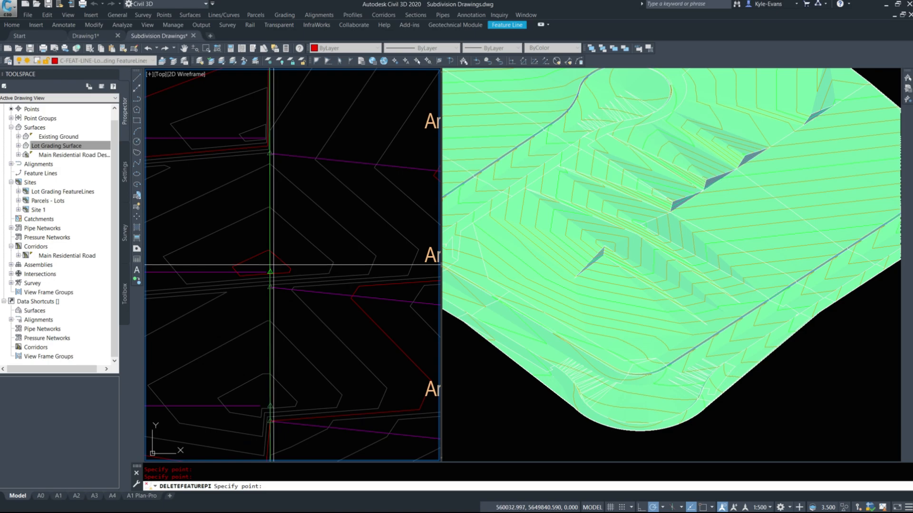
{"action": "middle_click_drag", "start_coordinate": [317, 361], "coordinate": [315, 254]}
{"action": "scroll", "coordinate": [344, 333], "scroll_direction": "down", "scroll_amount": 5}
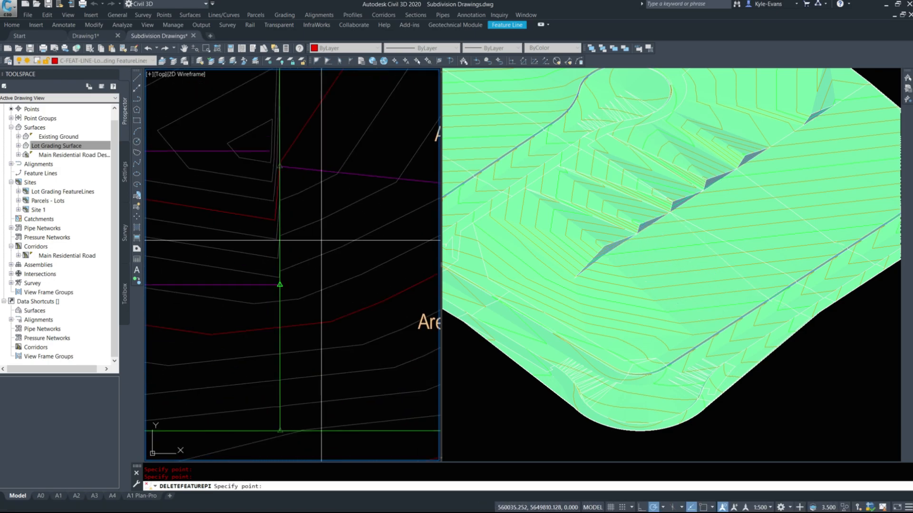
{"action": "key", "text": "Escape"}
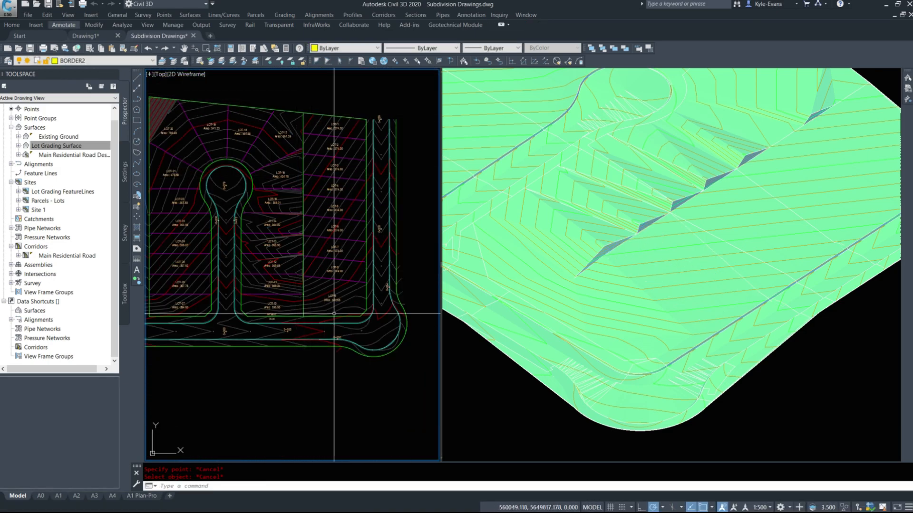
- Stretch the rear end of the feature line between lots 10 and 11 slightly back from the rear boundary using a Nearest snap
{"action": "scroll", "coordinate": [334, 313], "scroll_direction": "up", "scroll_amount": 8}
{"action": "scroll", "coordinate": [306, 275], "scroll_direction": "up", "scroll_amount": 6}
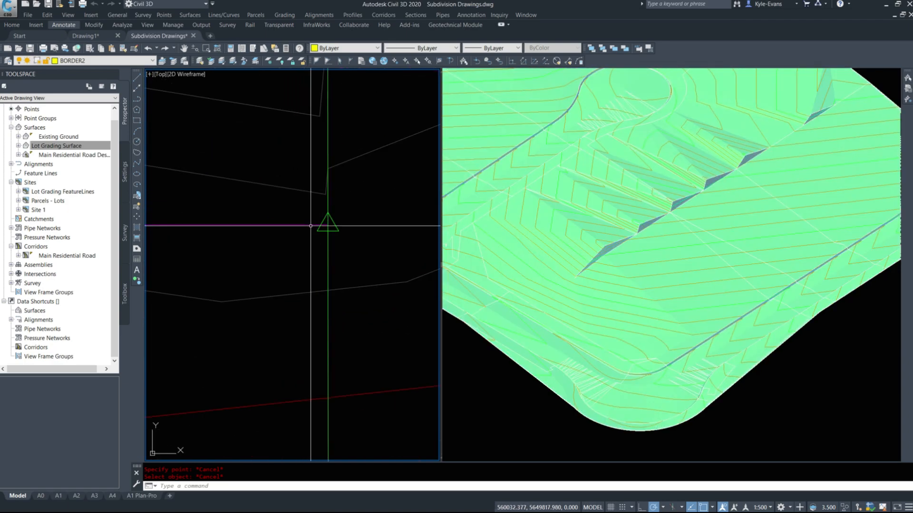
{"action": "right_click", "coordinate": [326, 224], "text": "shift"}
{"action": "key", "text": "r"}
{"action": "scroll", "coordinate": [326, 225], "scroll_direction": "up", "scroll_amount": 6}
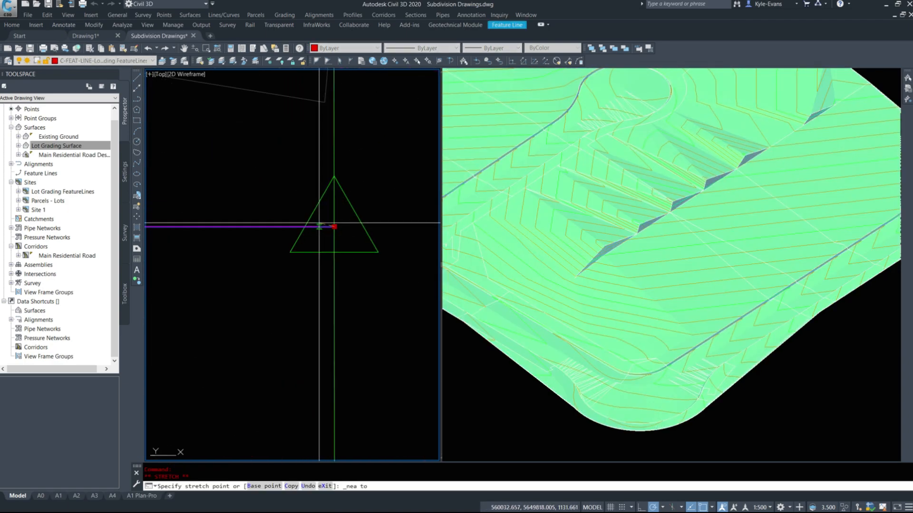
{"action": "left_click", "coordinate": [321, 225]}
{"action": "key", "text": "Escape"}
{"action": "scroll", "coordinate": [330, 229], "scroll_direction": "down", "scroll_amount": 8}
- Delete the rear boundary feature line's PI at the end of the feature line between lots 10 and 11
{"action": "left_click", "coordinate": [332, 178]}
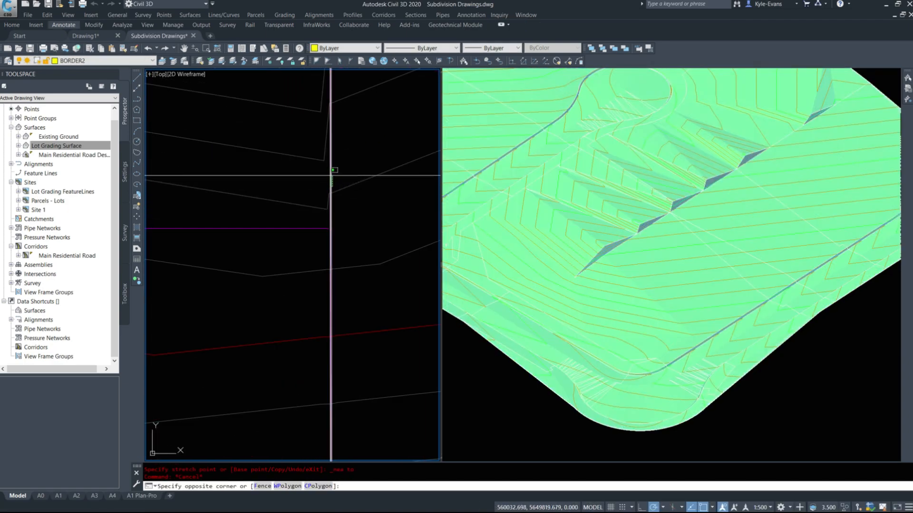
{"action": "left_click", "coordinate": [284, 14]}
{"action": "mouse_move", "coordinate": [325, 113]}
{"action": "left_click", "coordinate": [421, 125]}
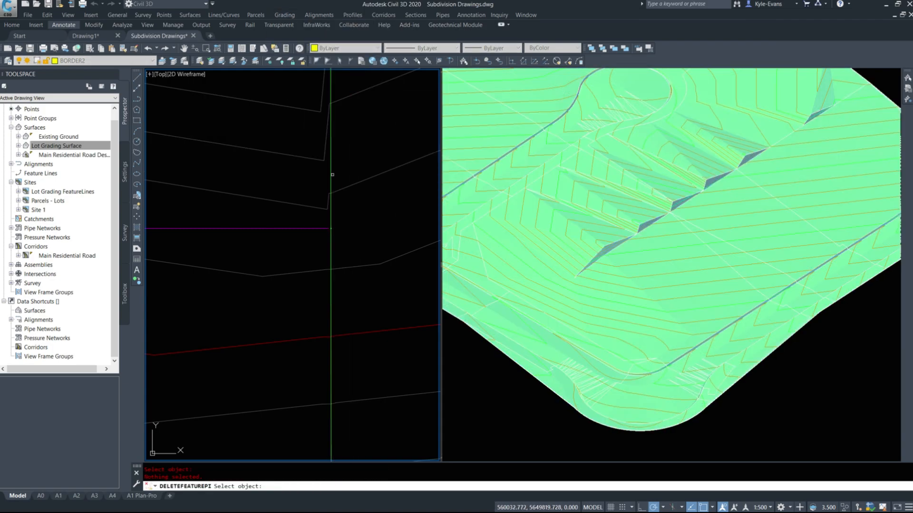
{"action": "left_click", "coordinate": [331, 227]}
{"action": "key", "text": "Escape"}
{"action": "scroll", "coordinate": [290, 293], "scroll_direction": "down", "scroll_amount": 3}
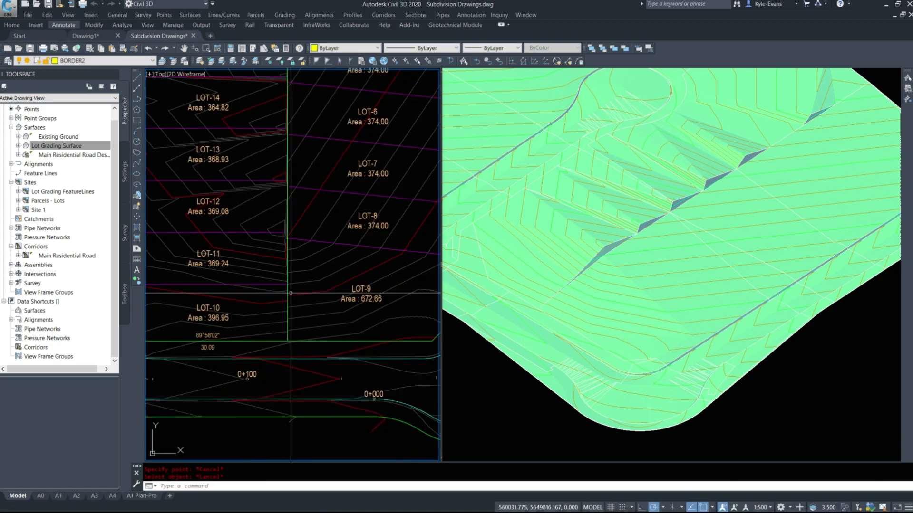
- Stretch the end of the feature line between lots 10 and 11 back onto the rear boundary with a Perpendicular snap
{"action": "middle_click_drag", "start_coordinate": [358, 133], "coordinate": [331, 348]}
{"action": "middle_click_drag", "start_coordinate": [333, 424], "coordinate": [313, 132]}
{"action": "middle_click_drag", "start_coordinate": [253, 204], "coordinate": [357, 287]}
{"action": "scroll", "coordinate": [331, 333], "scroll_direction": "up", "scroll_amount": 6}
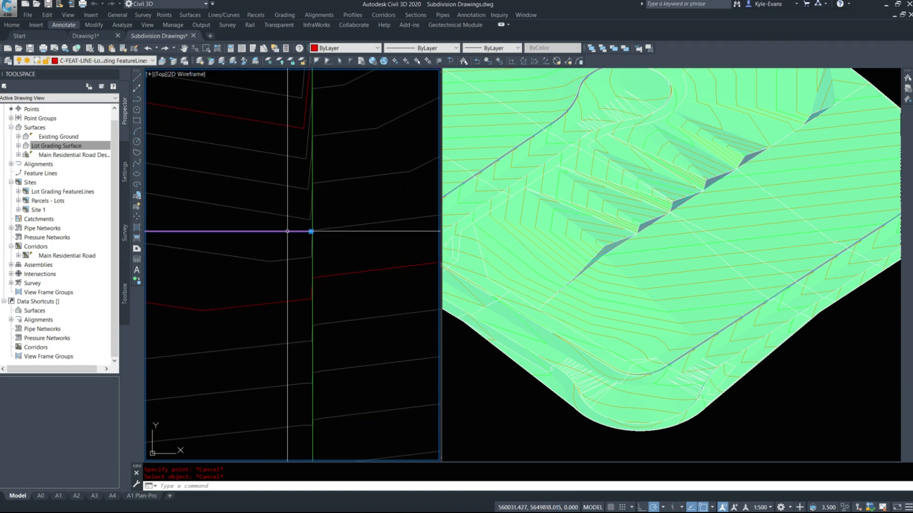
{"action": "scroll", "coordinate": [299, 232], "scroll_direction": "up", "scroll_amount": 2}
{"action": "left_click", "coordinate": [299, 232]}
{"action": "right_click", "coordinate": [300, 233], "text": "shift"}
{"action": "left_click", "coordinate": [333, 369]}
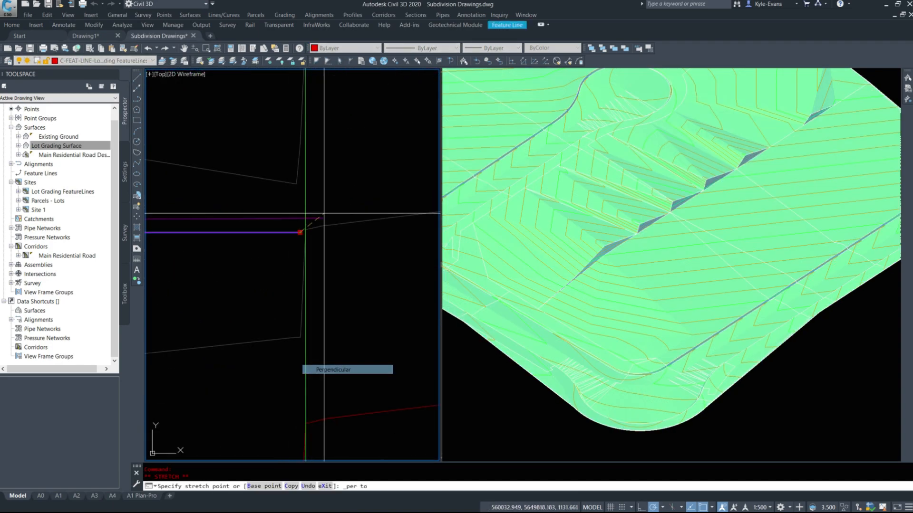
{"action": "key", "text": "Escape"}
{"action": "key", "text": "Escape"}
{"action": "scroll", "coordinate": [311, 238], "scroll_direction": "down", "scroll_amount": 5}
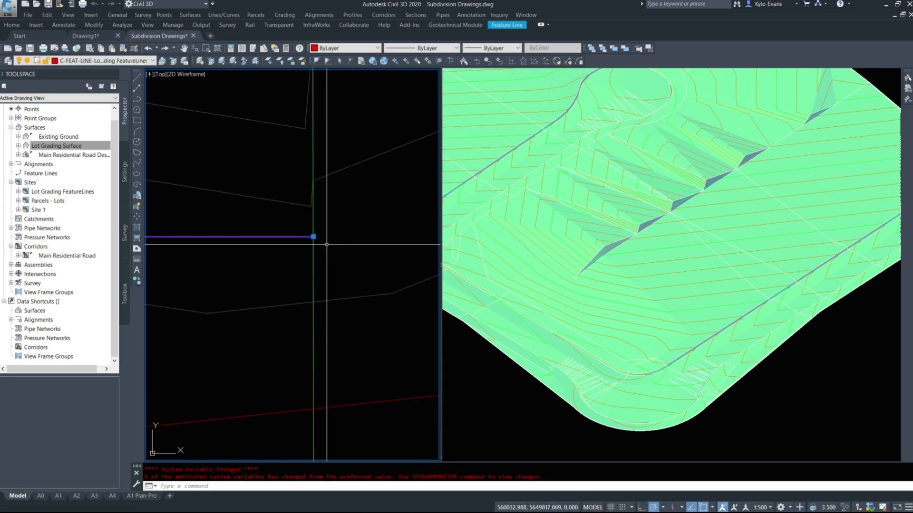
- Try stretching the end of the feature line between lots 11 and 12 onto the rear boundary with a Perpendicular snap
{"action": "left_click", "coordinate": [311, 179]}
{"action": "left_click", "coordinate": [315, 178]}
{"action": "right_click", "coordinate": [314, 180], "text": "shift"}
{"action": "left_click", "coordinate": [344, 314]}
{"action": "scroll", "coordinate": [343, 221], "scroll_direction": "up", "scroll_amount": 5}
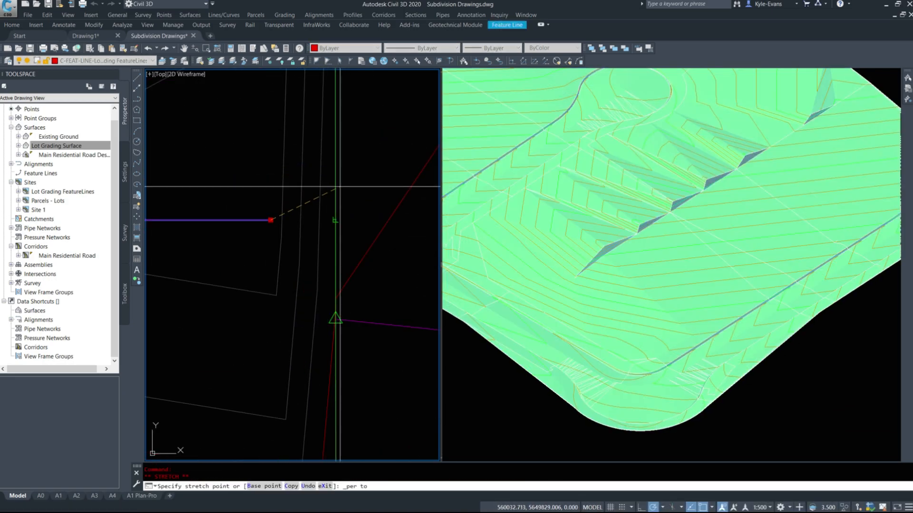
{"action": "scroll", "coordinate": [342, 222], "scroll_direction": "down", "scroll_amount": 4}
{"action": "key", "text": "Escape"}
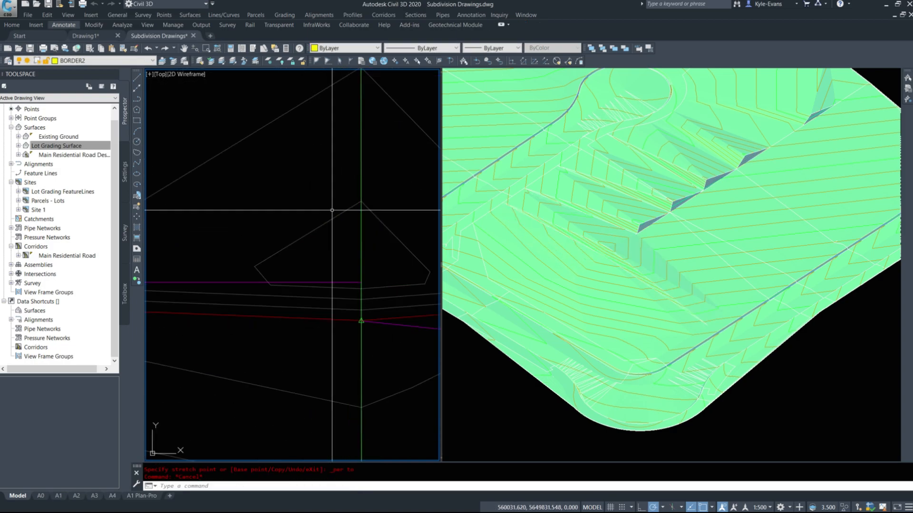
- Pull the end of the feature line between lots 11 and 12 back off the rear boundary with a Nearest snap and reselect the line
{"action": "scroll", "coordinate": [353, 262], "scroll_direction": "up", "scroll_amount": 2}
{"action": "left_click", "coordinate": [364, 267]}
{"action": "scroll", "coordinate": [364, 269], "scroll_direction": "up", "scroll_amount": 4}
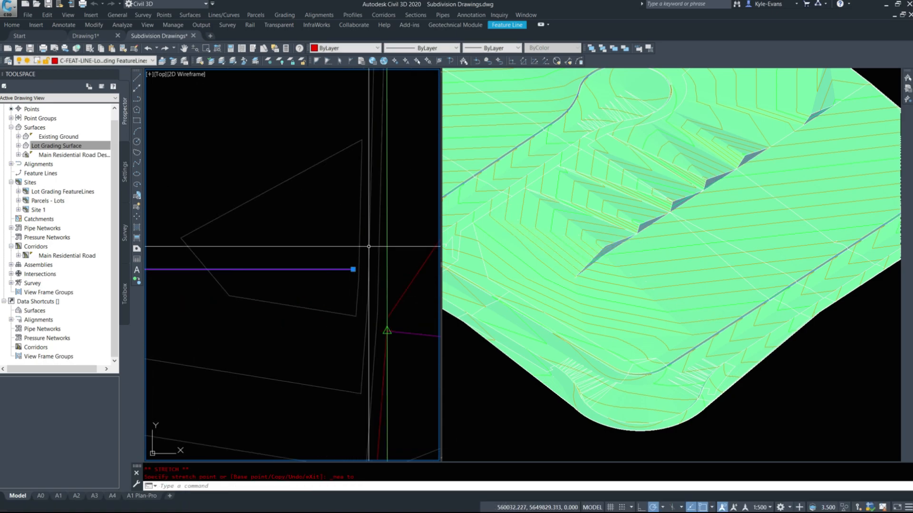
{"action": "key", "text": "Escape"}
{"action": "left_click", "coordinate": [271, 257]}
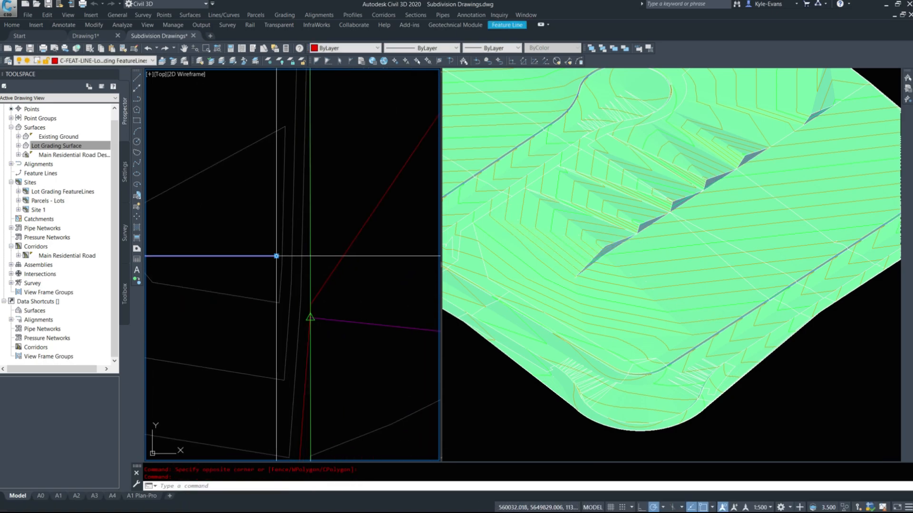
- Try to stretch the end of the feature line between lots 11 and 12 onto the rear boundary with a Perpendicular snap
{"action": "left_click", "coordinate": [277, 256]}
{"action": "right_click", "coordinate": [303, 256], "text": "shift"}
{"action": "left_click", "coordinate": [334, 395]}
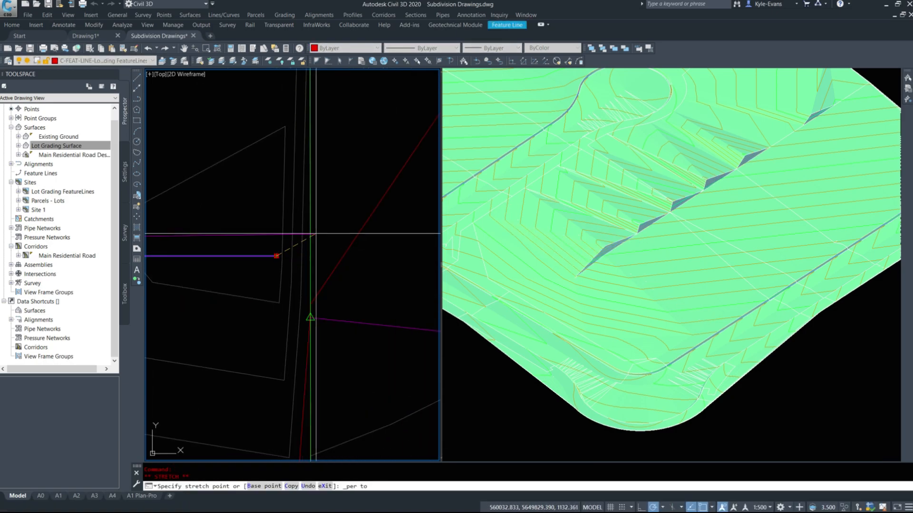
{"action": "left_click", "coordinate": [310, 257]}
{"action": "key", "text": "Escape"}
{"action": "key", "text": "Escape"}
{"action": "scroll", "coordinate": [305, 262], "scroll_direction": "up", "scroll_amount": 5}
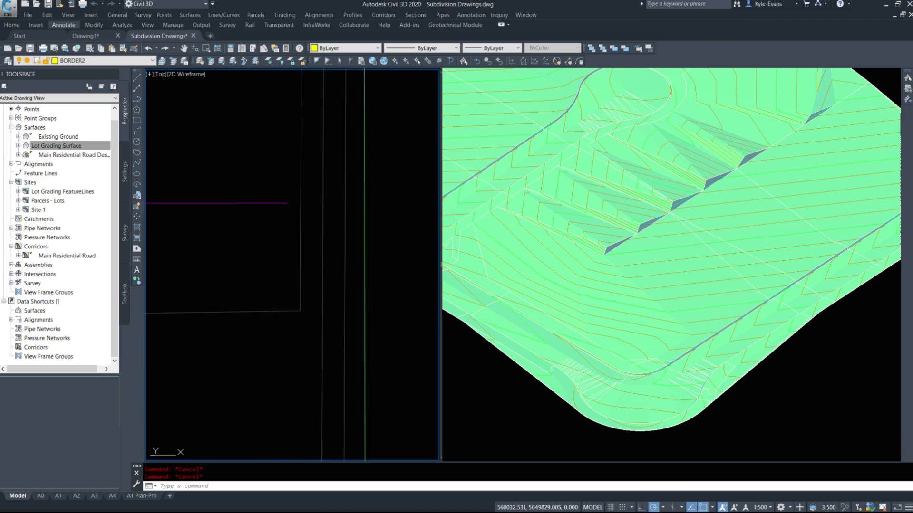
- Open the feature line between lots 11 and 12 in the Elevation Editor and stretch its end perpendicular onto the rear boundary
{"action": "left_click", "coordinate": [284, 203]}
{"action": "right_click", "coordinate": [282, 202]}
{"action": "left_click", "coordinate": [325, 367]}
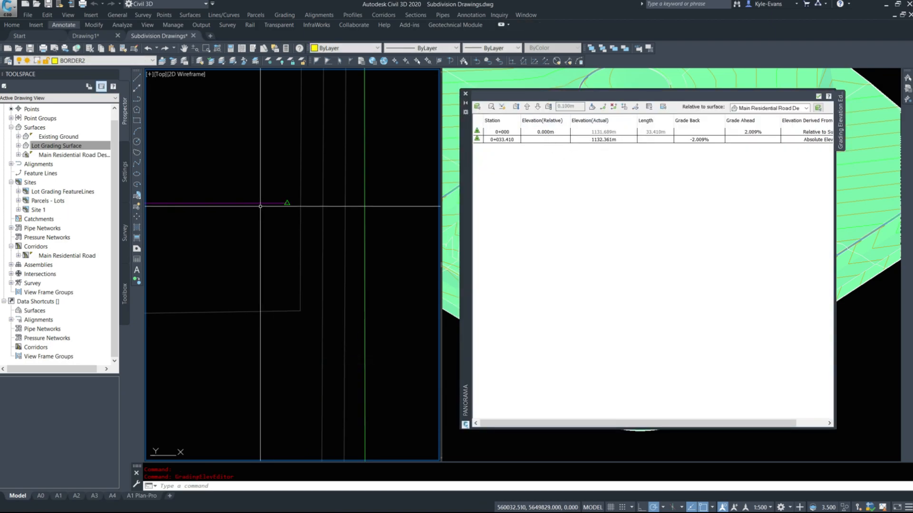
{"action": "left_click", "coordinate": [287, 203]}
{"action": "left_click", "coordinate": [288, 203]}
{"action": "right_click", "coordinate": [332, 203], "text": "shift"}
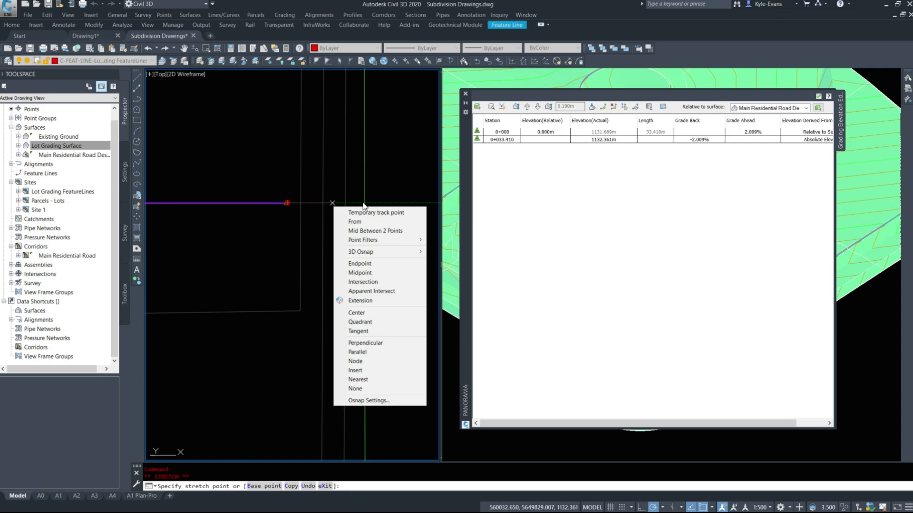
{"action": "left_click", "coordinate": [365, 342]}
{"action": "left_click", "coordinate": [364, 204]}
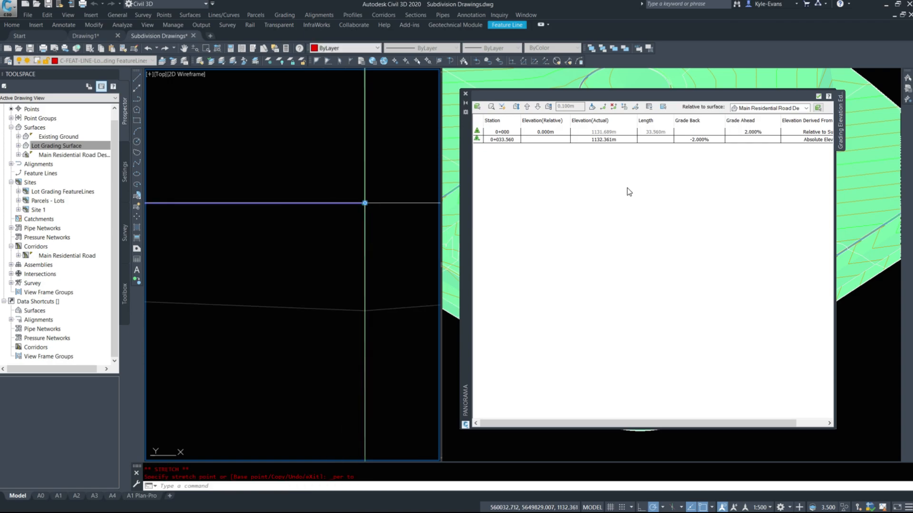
- Set the elevation of the rear end of the feature line between lots 11 and 12 to 1132.012 m
{"action": "scroll", "coordinate": [245, 273], "scroll_direction": "down", "scroll_amount": 10}
{"action": "left_click", "coordinate": [601, 139]}
{"action": "left_click", "coordinate": [601, 139]}
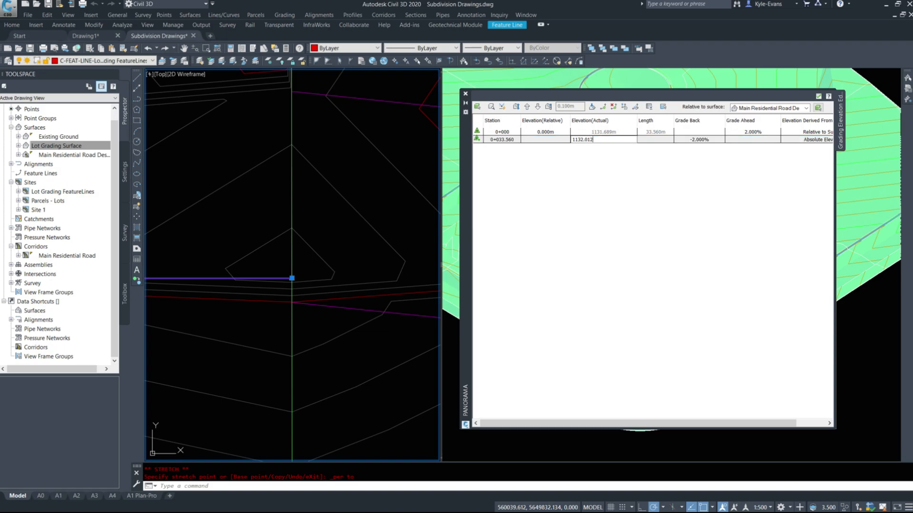
{"action": "key", "text": "Return"}
{"action": "scroll", "coordinate": [289, 176], "scroll_direction": "down", "scroll_amount": 5}
{"action": "key", "text": "Escape"}
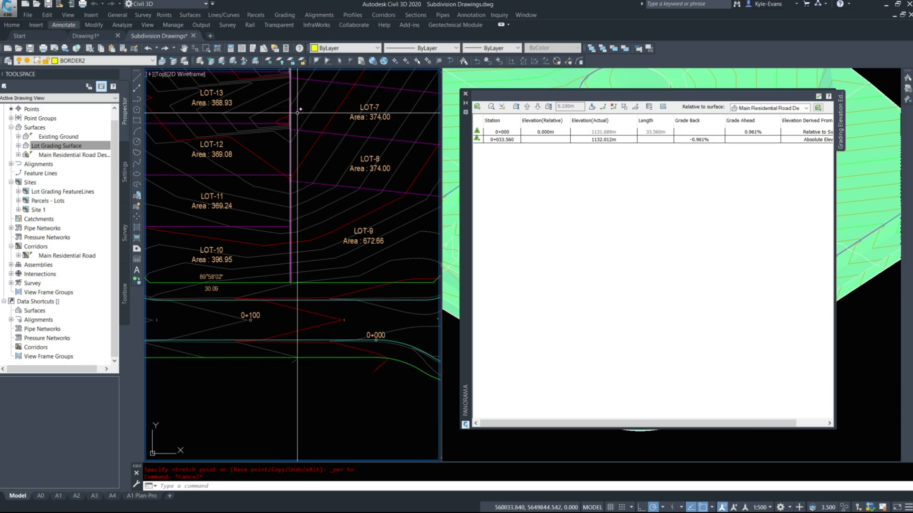
- Stretch the end of the feature line between lots 12 and 13 onto the rear boundary with a Perpendicular snap
{"action": "scroll", "coordinate": [289, 177], "scroll_direction": "up", "scroll_amount": 5}
{"action": "left_click", "coordinate": [285, 147]}
{"action": "scroll", "coordinate": [273, 175], "scroll_direction": "up", "scroll_amount": 3}
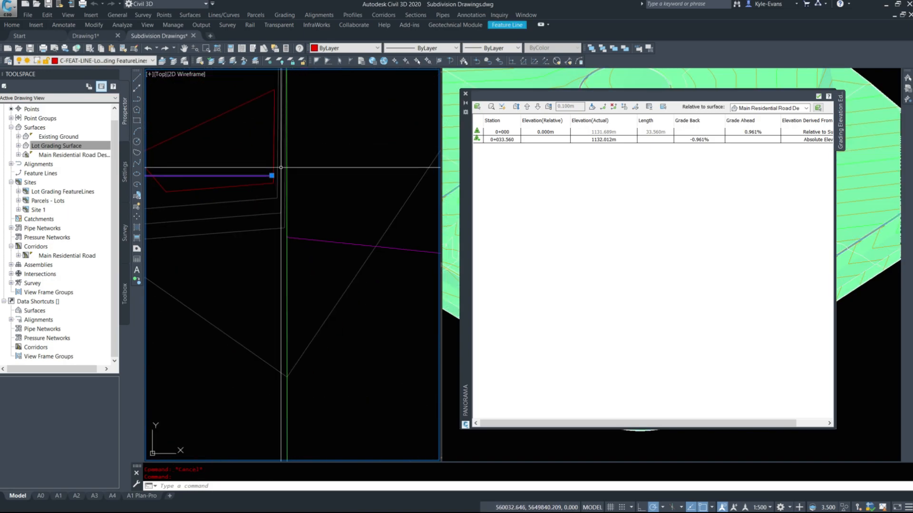
{"action": "left_click", "coordinate": [271, 176]}
{"action": "right_click", "coordinate": [272, 176], "text": "shift"}
{"action": "left_click", "coordinate": [290, 311]}
{"action": "scroll", "coordinate": [284, 165], "scroll_direction": "up", "scroll_amount": 8}
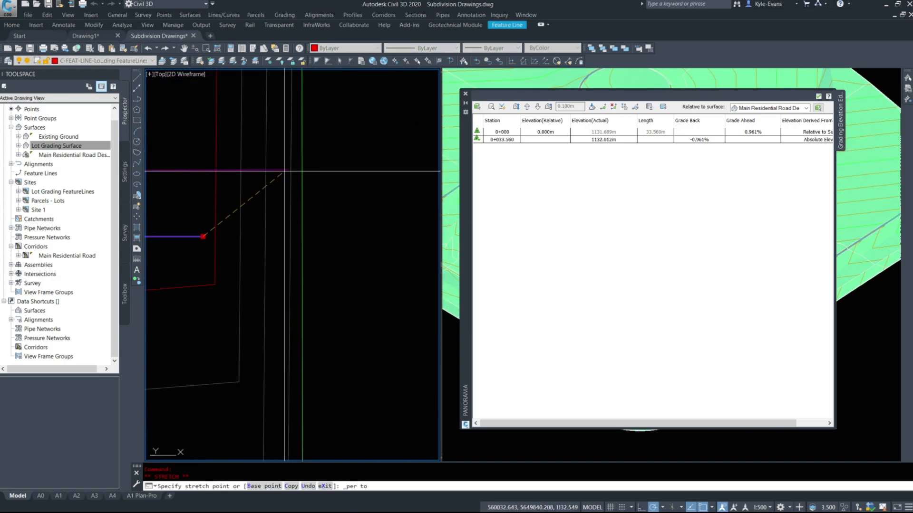
{"action": "left_click", "coordinate": [302, 236]}
{"action": "scroll", "coordinate": [307, 246], "scroll_direction": "up", "scroll_amount": 6}
{"action": "key", "text": "Escape"}
{"action": "key", "text": "Escape"}
- Open the feature line between lots 12 and 13 in the Elevation Editor and try pulling its end back with a Nearest snap
{"action": "right_click", "coordinate": [259, 180]}
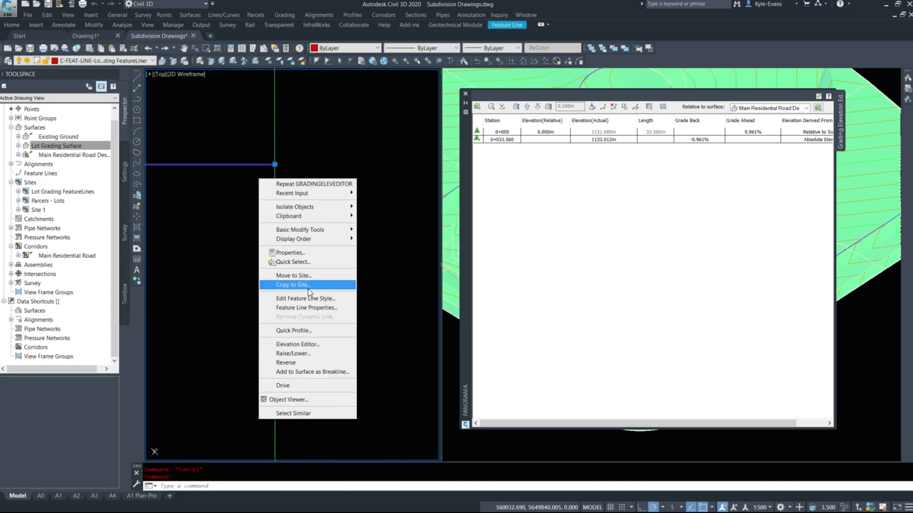
{"action": "left_click", "coordinate": [306, 346]}
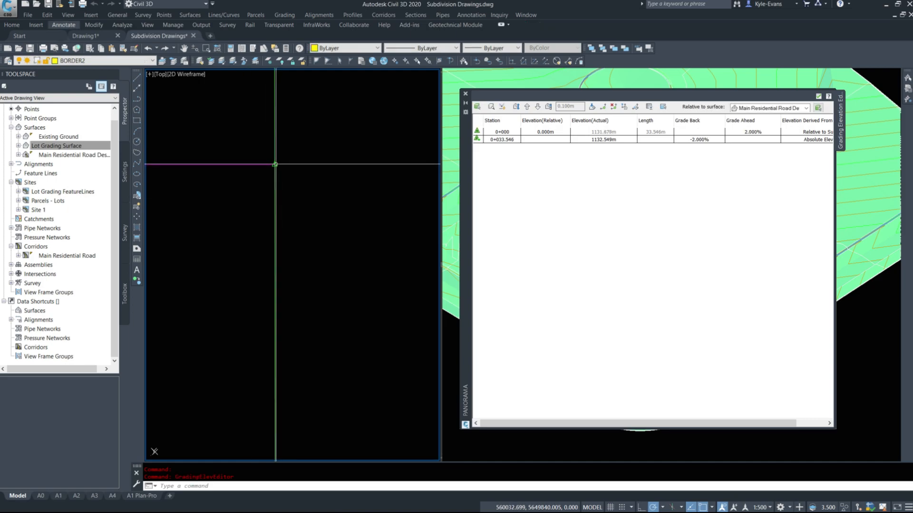
{"action": "right_click", "coordinate": [275, 165], "text": "shift"}
{"action": "key", "text": "r"}
{"action": "scroll", "coordinate": [275, 164], "scroll_direction": "up", "scroll_amount": 2}
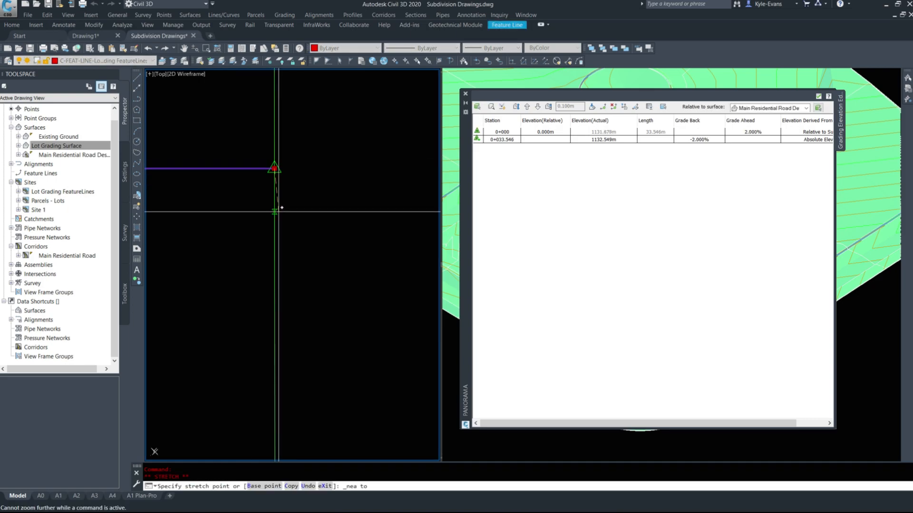
{"action": "right_click", "coordinate": [275, 165], "text": "shift"}
{"action": "left_click", "coordinate": [298, 334]}
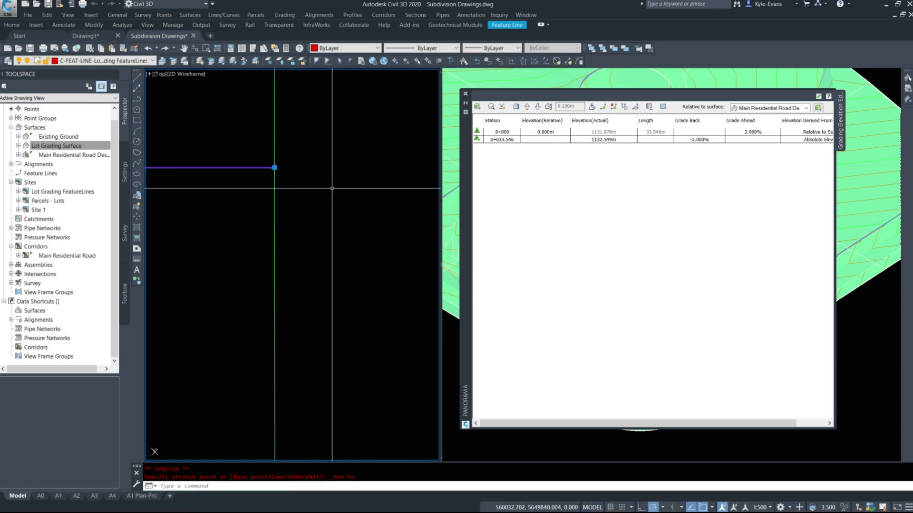
- Reselect the feature line between lots 12 and 13 and pull its end slightly off the rear boundary with a Nearest snap
{"action": "scroll", "coordinate": [260, 296], "scroll_direction": "down", "scroll_amount": 12}
{"action": "scroll", "coordinate": [278, 300], "scroll_direction": "up", "scroll_amount": 6}
{"action": "key", "text": "Escape"}
{"action": "left_click", "coordinate": [306, 246]}
{"action": "left_click", "coordinate": [316, 245]}
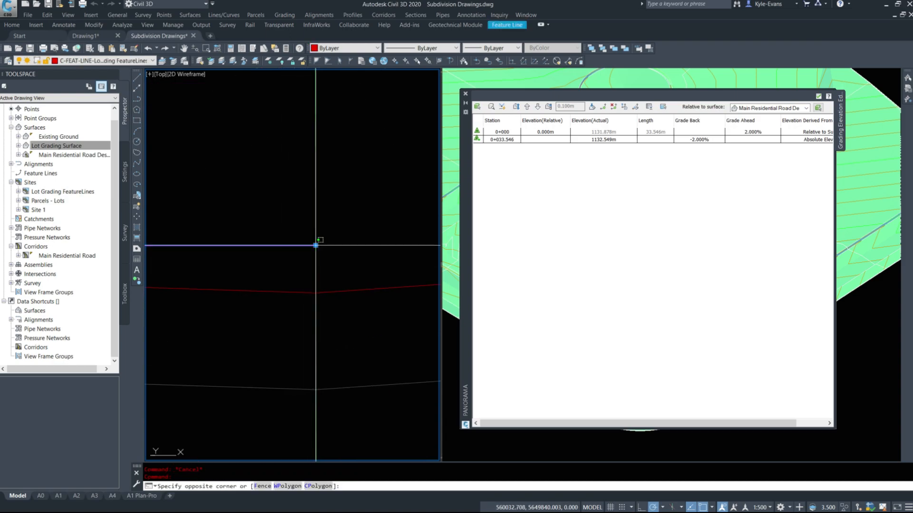
{"action": "right_click", "coordinate": [315, 246], "text": "shift"}
{"action": "left_click", "coordinate": [340, 418]}
{"action": "left_click", "coordinate": [308, 245]}
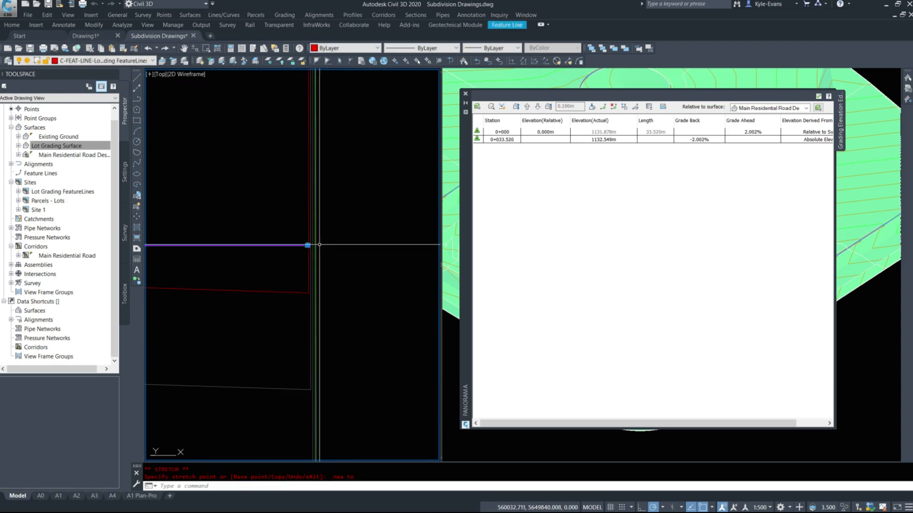
- Read the Lot Grading Surface elevation on the rear boundary beside the end of the line between lots 12 and 13
{"action": "scroll", "coordinate": [309, 244], "scroll_direction": "up", "scroll_amount": 4}
{"action": "key", "text": "Escape"}
{"action": "scroll", "coordinate": [299, 244], "scroll_direction": "up", "scroll_amount": 4}
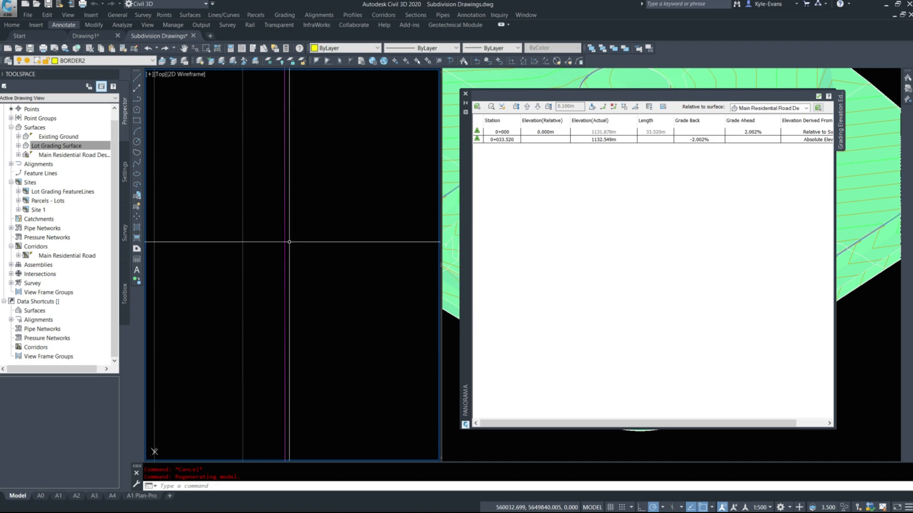
{"action": "scroll", "coordinate": [290, 241], "scroll_direction": "down", "scroll_amount": 2}
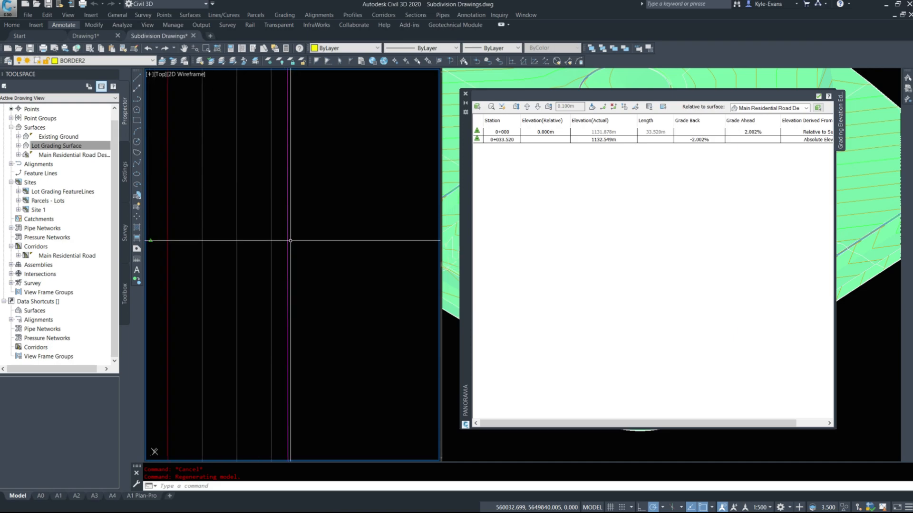
{"action": "mouse_move", "coordinate": [290, 241]}
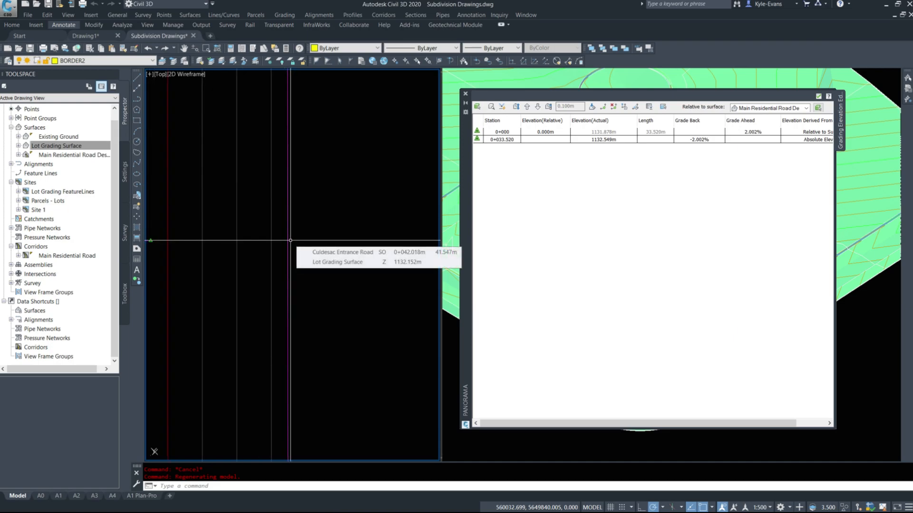
- Stretch the end of the feature line between lots 12 and 13 back onto the rear boundary with a Perpendicular snap
{"action": "left_click", "coordinate": [147, 241]}
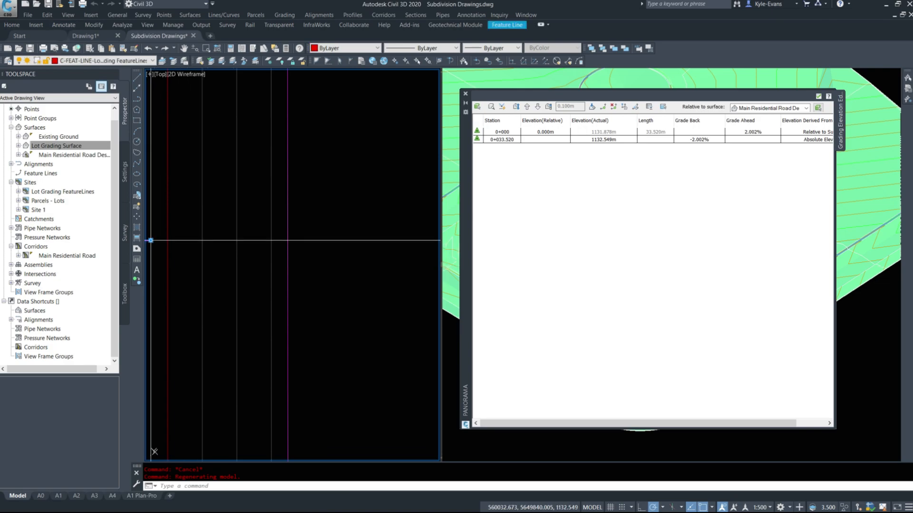
{"action": "left_click", "coordinate": [151, 240]}
{"action": "right_click", "coordinate": [241, 244], "text": "shift"}
{"action": "left_click", "coordinate": [273, 380]}
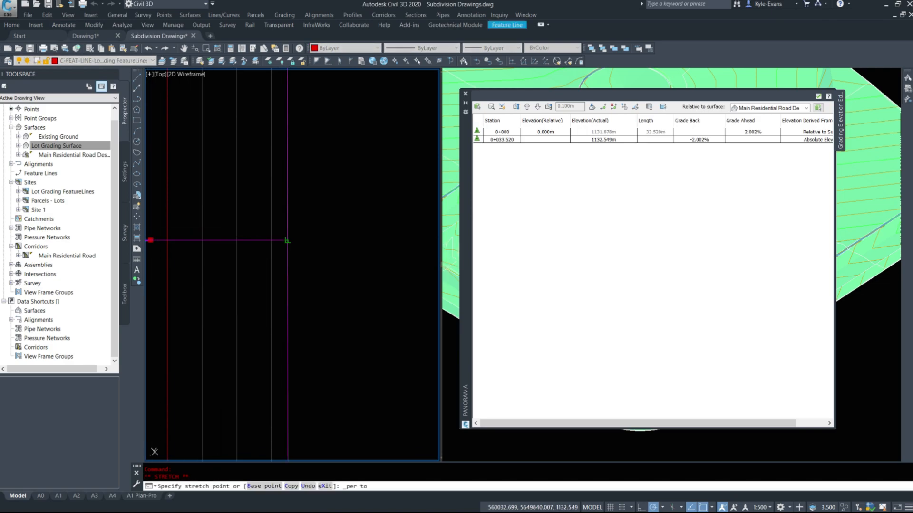
{"action": "left_click", "coordinate": [287, 240]}
- Set the elevation of the rear end of the feature line between lots 12 and 13 to 1132.512 m
{"action": "double_click", "coordinate": [596, 141]}
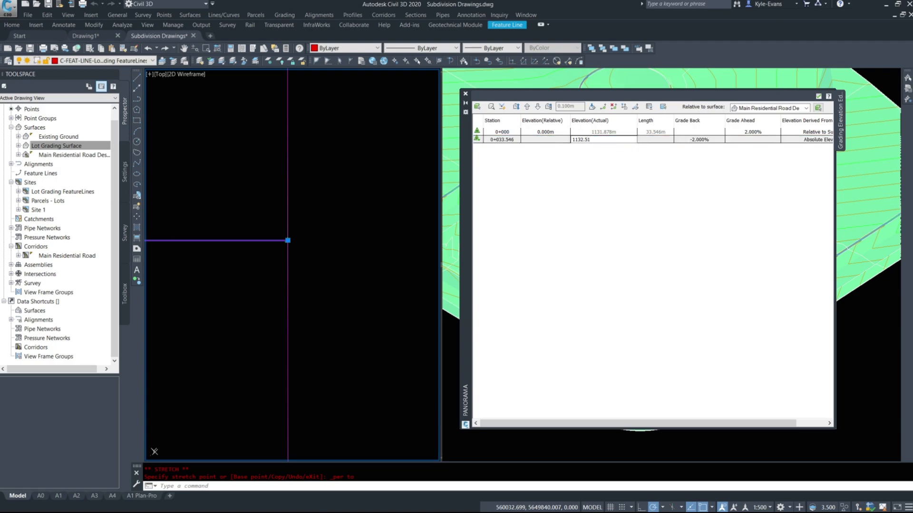
{"action": "type", "text": "1132.512"}
{"action": "key", "text": "Return"}
{"action": "scroll", "coordinate": [372, 281], "scroll_direction": "down", "scroll_amount": 5}
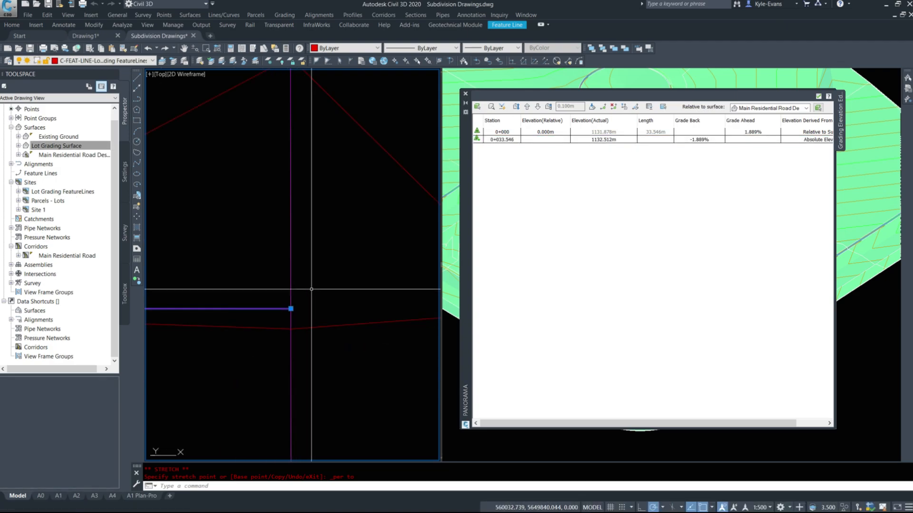
{"action": "key", "text": "Escape"}
- Refresh the Lot Grading Surface
{"action": "scroll", "coordinate": [372, 280], "scroll_direction": "up", "scroll_amount": 8}
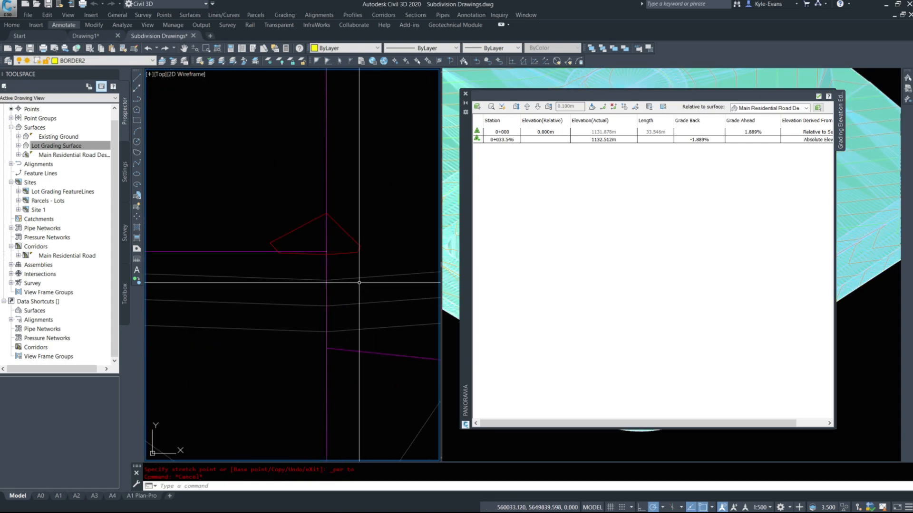
{"action": "right_click", "coordinate": [67, 145]}
{"action": "left_click", "coordinate": [97, 167]}
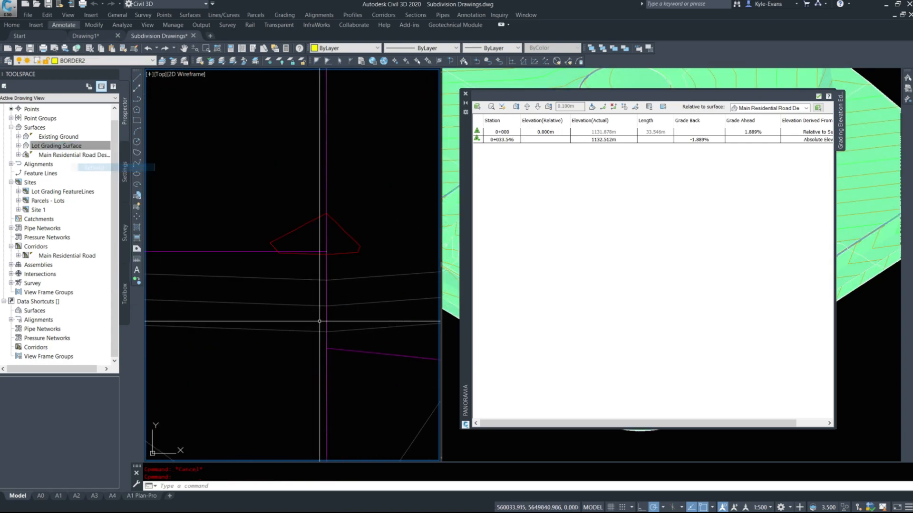
- Reopen the feature line between lots 12 and 13 in the Elevation Editor and set its rear end elevation to 1132.152 m
{"action": "left_click", "coordinate": [318, 251]}
{"action": "right_click", "coordinate": [323, 251]}
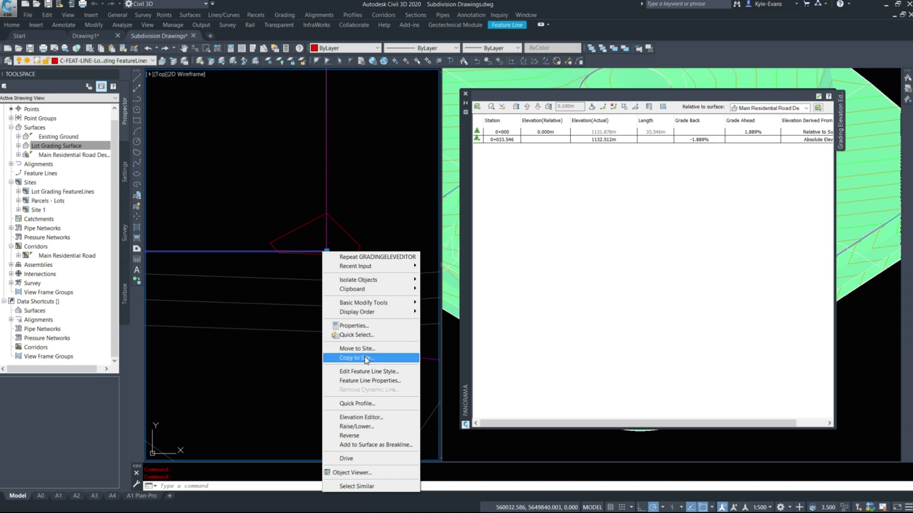
{"action": "left_click", "coordinate": [367, 417]}
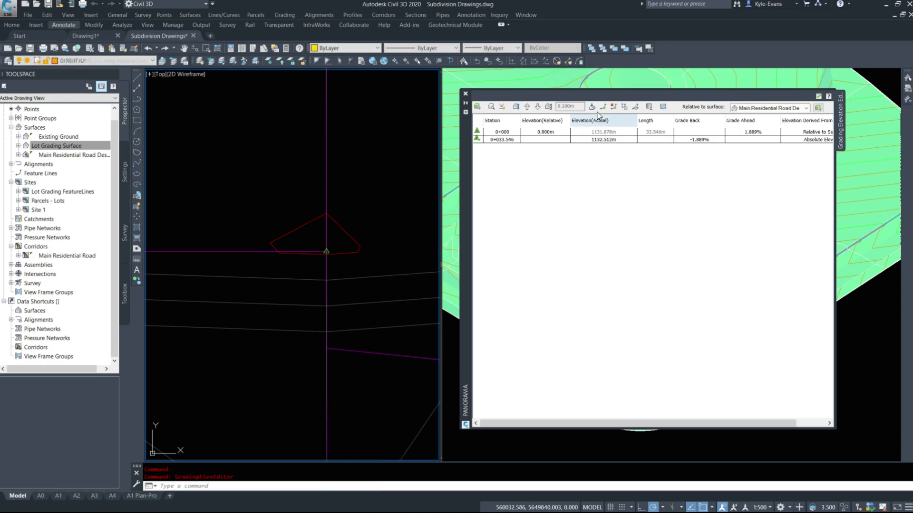
{"action": "left_click", "coordinate": [613, 139]}
{"action": "left_click", "coordinate": [601, 140]}
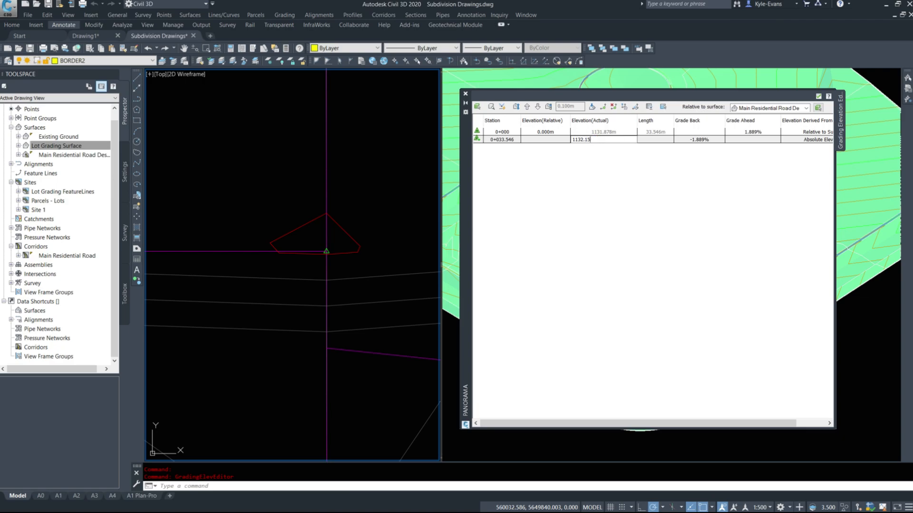
{"action": "type", "text": "1132.152"}
{"action": "key", "text": "Return"}
{"action": "scroll", "coordinate": [307, 239], "scroll_direction": "down", "scroll_amount": 5}
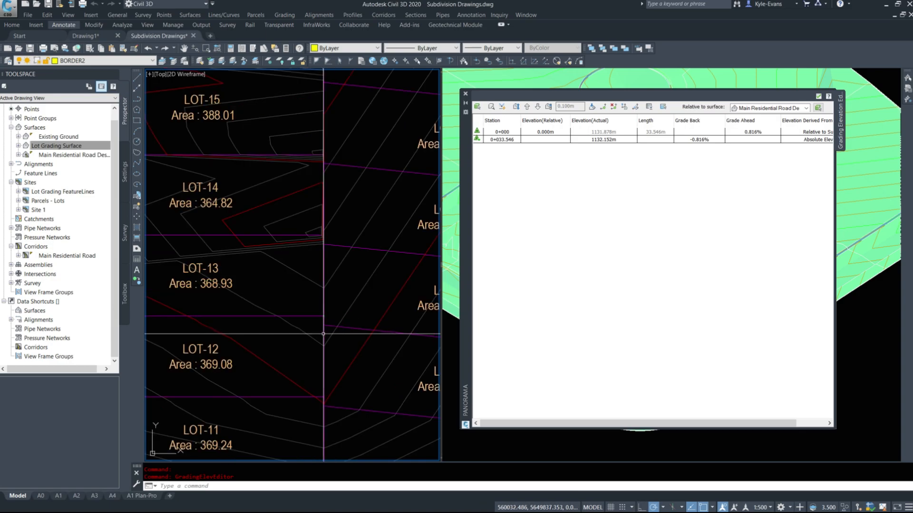
- Stretch the end of the feature line between lots 13 and 14 onto the rear boundary with a Nearest snap
{"action": "scroll", "coordinate": [307, 239], "scroll_direction": "down", "scroll_amount": 7}
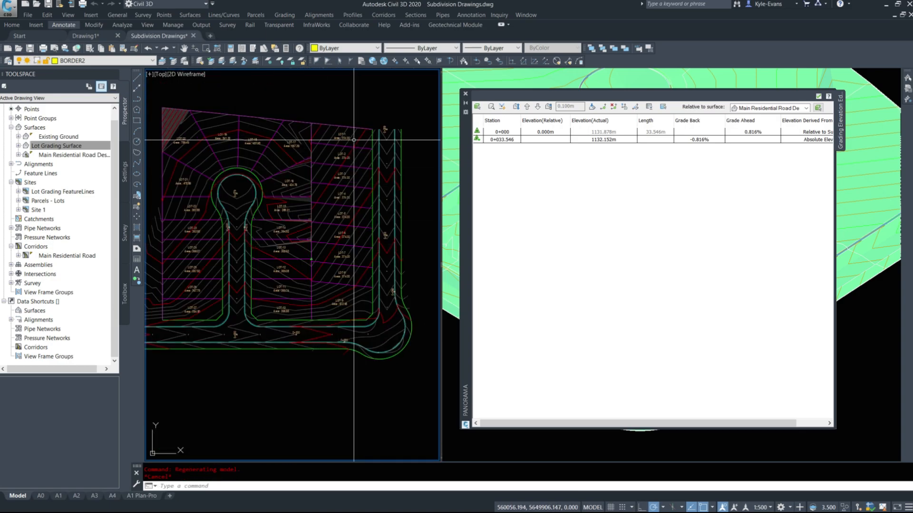
{"action": "scroll", "coordinate": [300, 248], "scroll_direction": "up", "scroll_amount": 10}
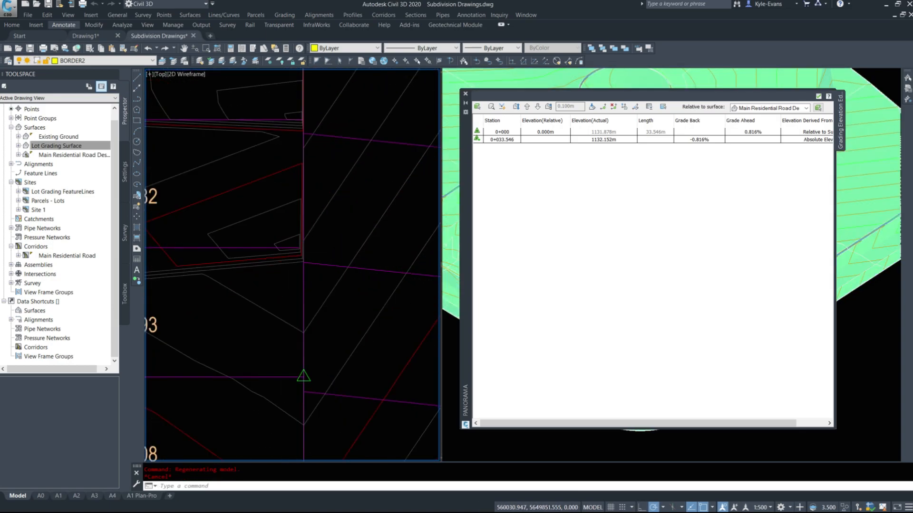
{"action": "left_click", "coordinate": [301, 251]}
{"action": "scroll", "coordinate": [314, 251], "scroll_direction": "up", "scroll_amount": 6}
{"action": "left_click", "coordinate": [272, 251]}
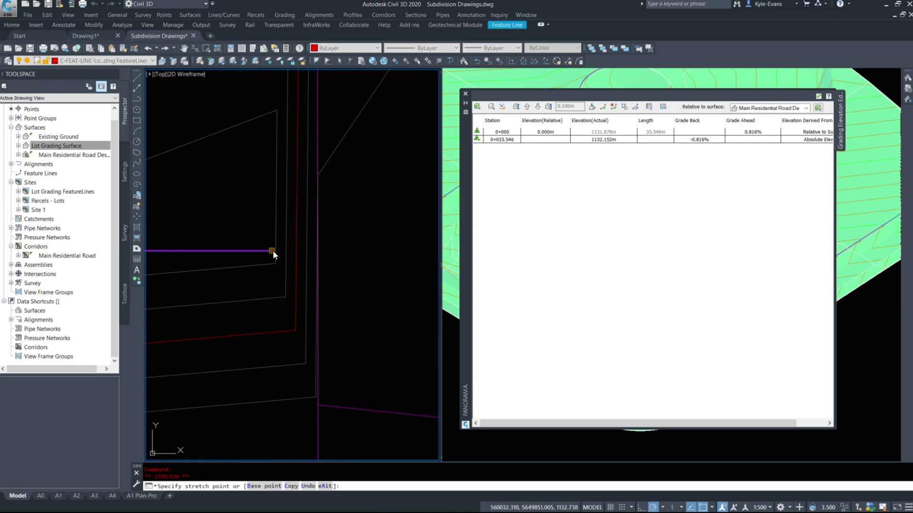
{"action": "right_click", "coordinate": [272, 250], "text": "shift"}
{"action": "left_click", "coordinate": [302, 424]}
{"action": "scroll", "coordinate": [308, 249], "scroll_direction": "up", "scroll_amount": 2}
{"action": "scroll", "coordinate": [314, 247], "scroll_direction": "up", "scroll_amount": 4}
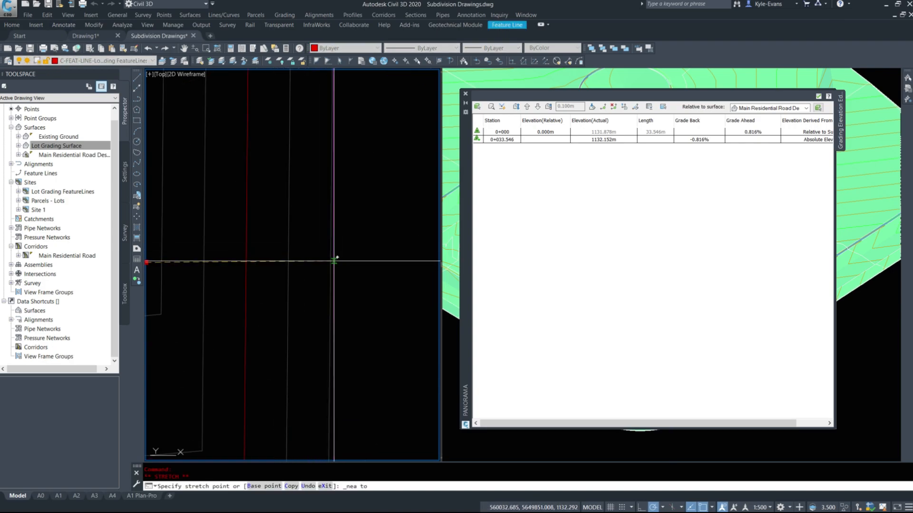
{"action": "left_click", "coordinate": [353, 263]}
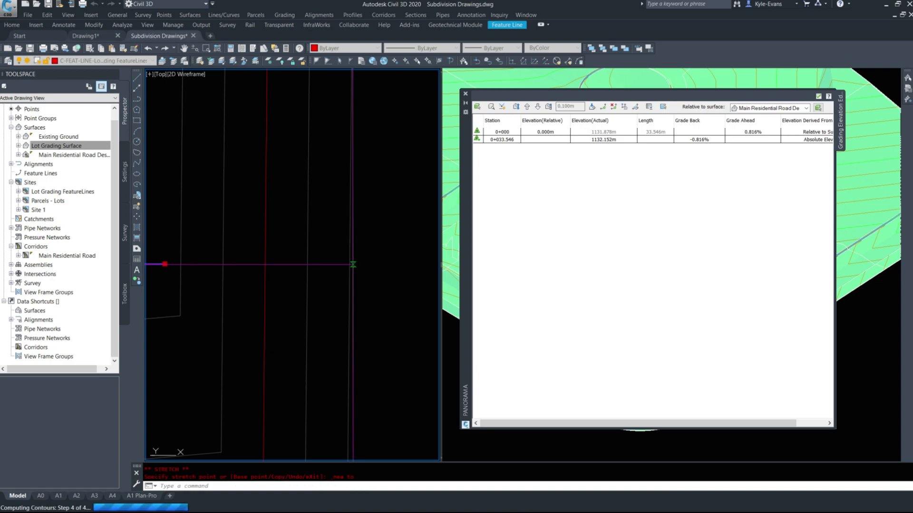
- Pull the end of the feature line between lots 13 and 14 slightly back off the rear boundary with a Nearest snap
{"action": "scroll", "coordinate": [353, 264], "scroll_direction": "down", "scroll_amount": 3}
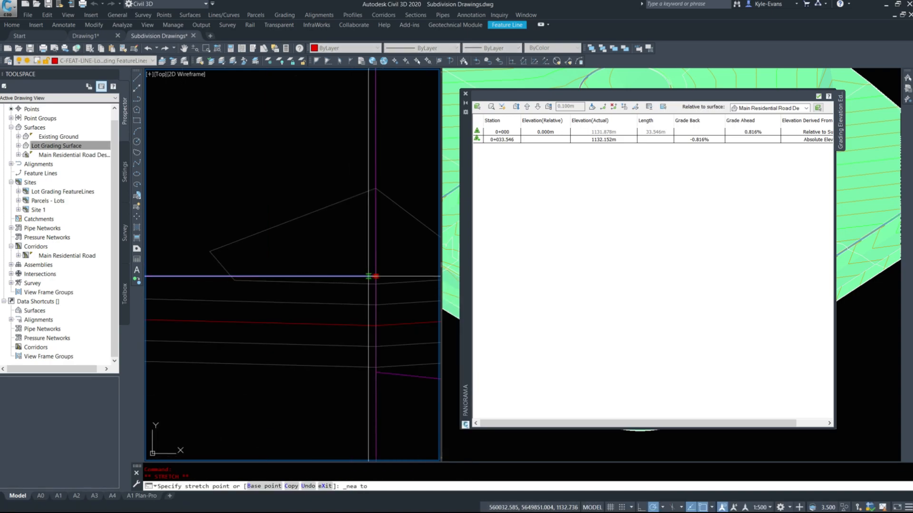
{"action": "left_click", "coordinate": [375, 276]}
{"action": "scroll", "coordinate": [376, 275], "scroll_direction": "up", "scroll_amount": 5}
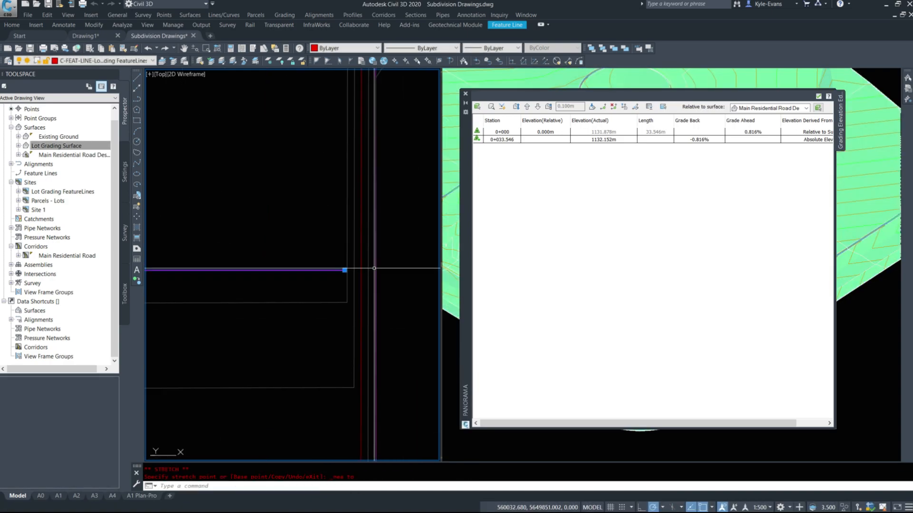
- Try 1132.292 m as the rear end elevation of the feature line between lots 12 and 13, and restore it to 1132.152 m
{"action": "scroll", "coordinate": [379, 270], "scroll_direction": "up", "scroll_amount": 4}
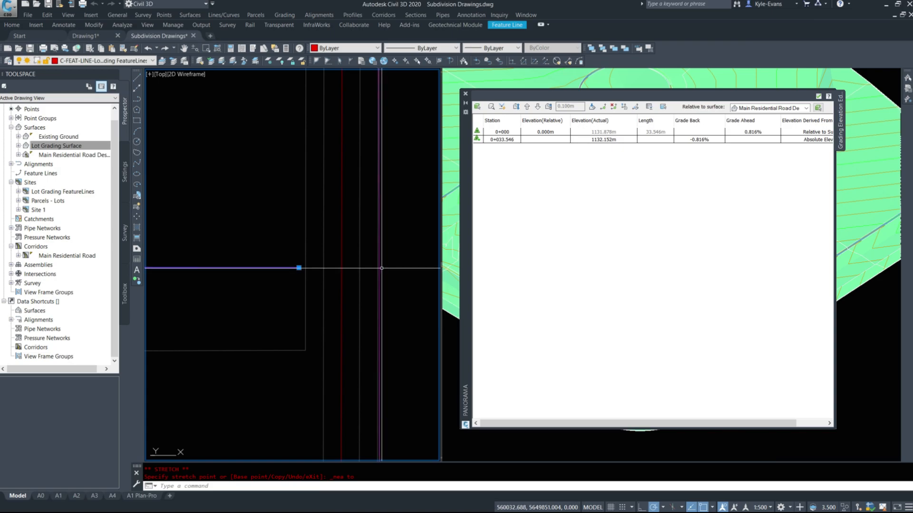
{"action": "mouse_move", "coordinate": [381, 267]}
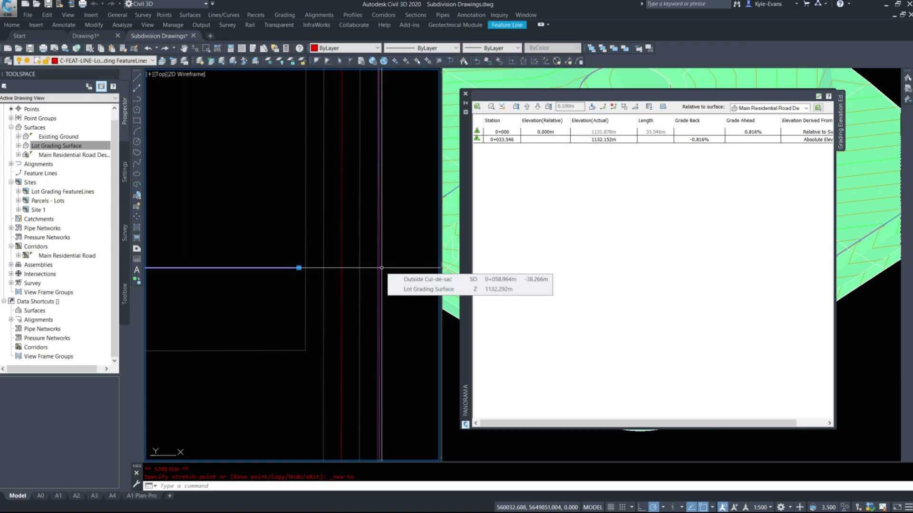
{"action": "left_click", "coordinate": [603, 140]}
{"action": "left_click", "coordinate": [608, 140]}
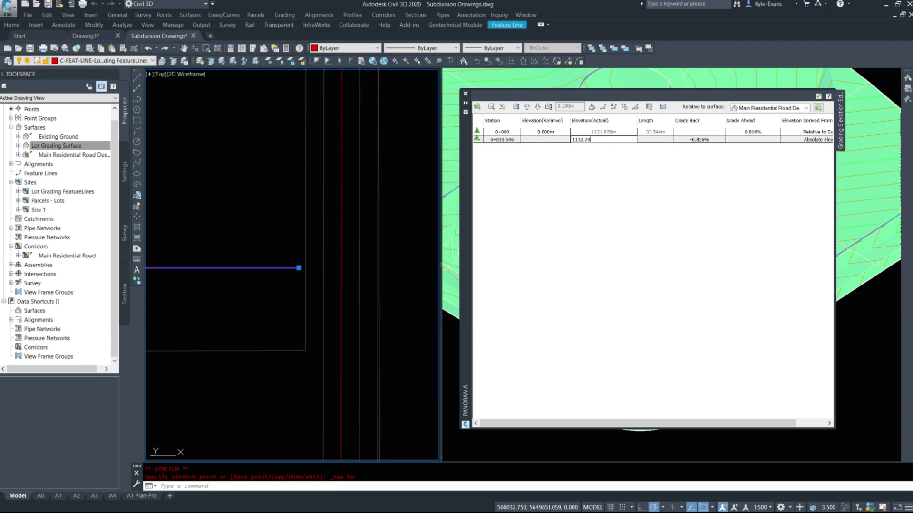
{"action": "key", "text": "Return"}
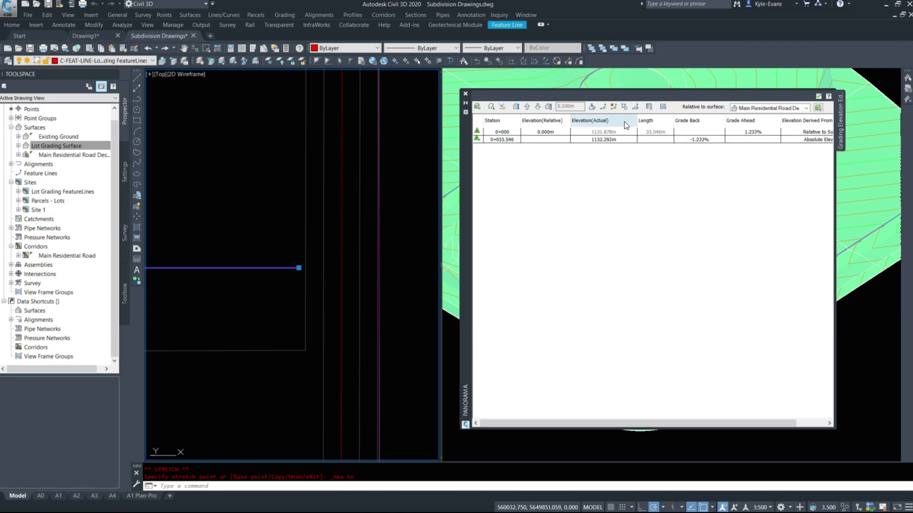
{"action": "double_click", "coordinate": [600, 141]}
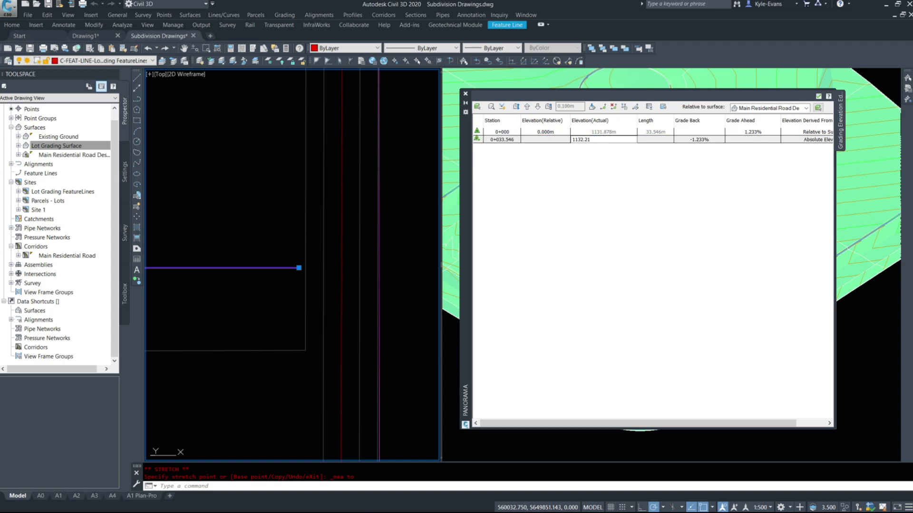
{"action": "key", "text": "Return"}
- Load the feature line between lots 13 and 14 into the Elevation Editor and set its rear end elevation to 1132.292 m
{"action": "right_click", "coordinate": [224, 232]}
{"action": "left_click", "coordinate": [282, 399]}
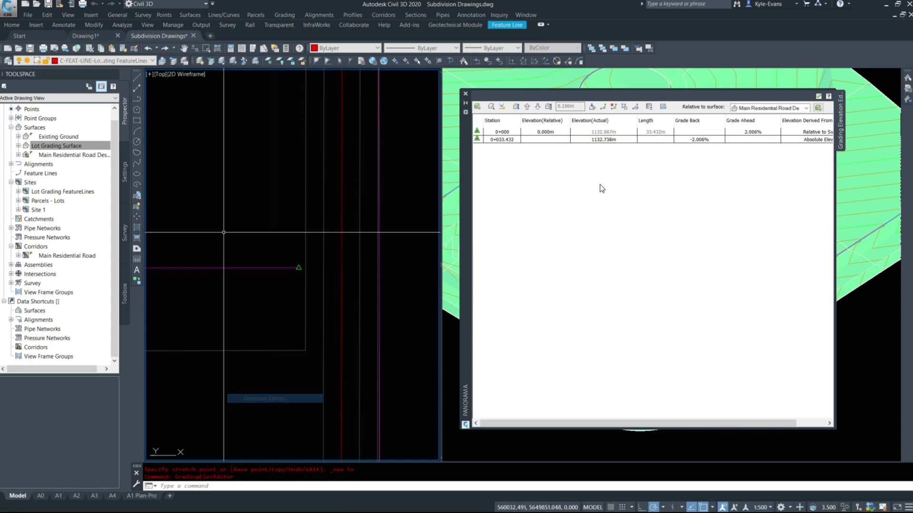
{"action": "double_click", "coordinate": [594, 140]}
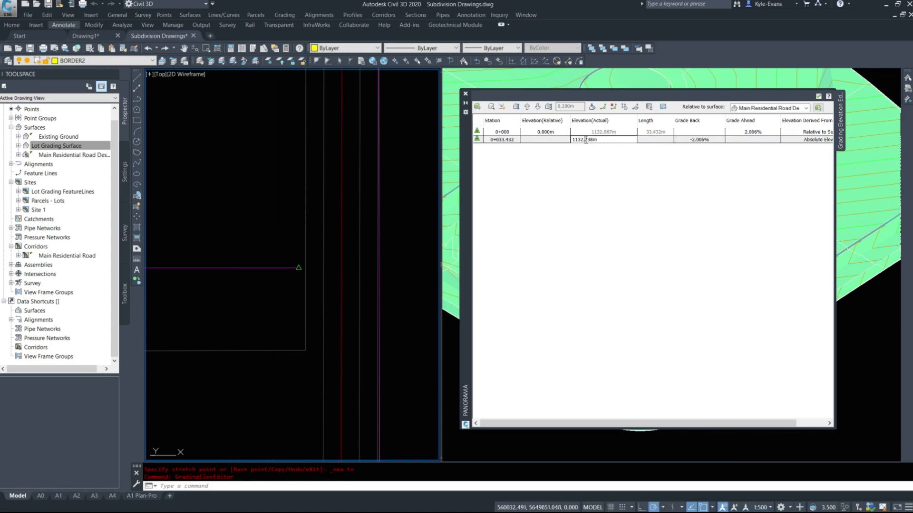
{"action": "type", "text": "1132.292"}
{"action": "key", "text": "Return"}
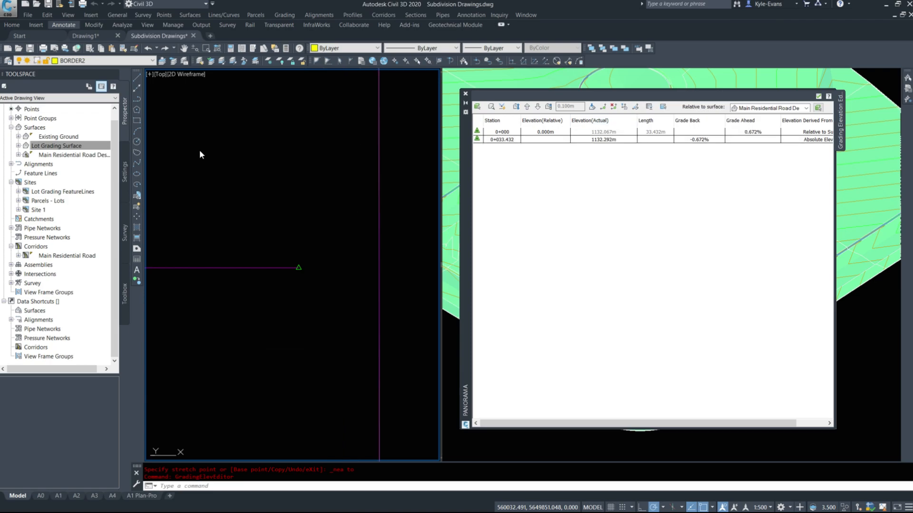
- Stretch the end of the feature line between lots 13 and 14 onto the rear boundary with a Perpendicular snap
{"action": "left_click", "coordinate": [299, 268]}
{"action": "left_click", "coordinate": [299, 267]}
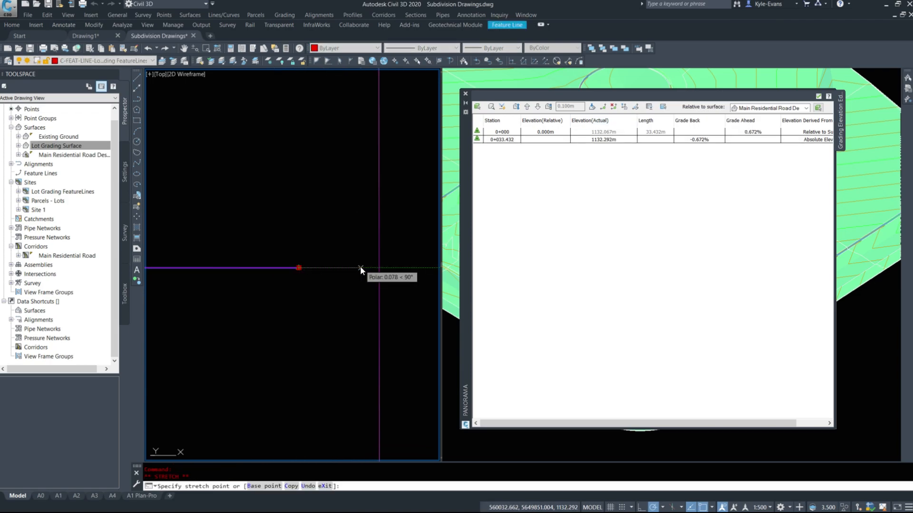
{"action": "right_click", "coordinate": [362, 268], "text": "shift"}
{"action": "left_click", "coordinate": [393, 403]}
{"action": "left_click", "coordinate": [388, 261]}
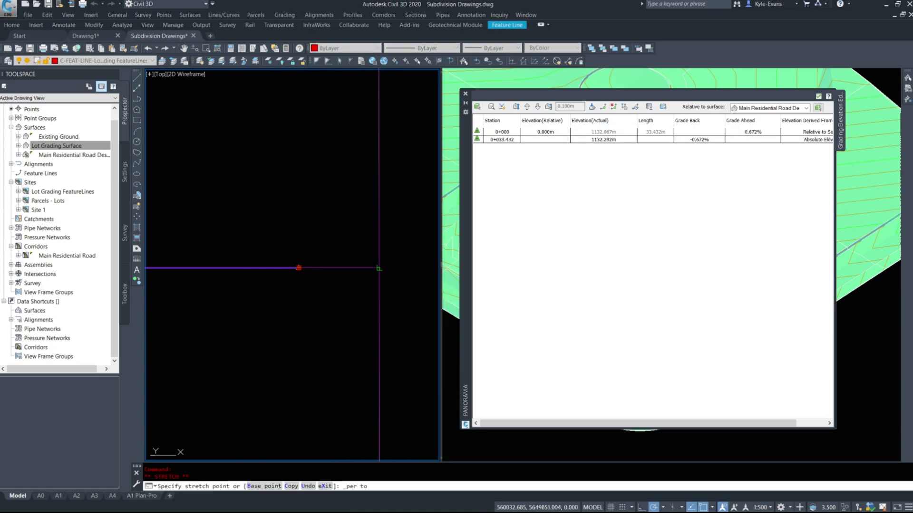
{"action": "key", "text": "Escape"}
- Stretch the end of the feature line between lots 14 and 15 onto the rear boundary with a Perpendicular snap
{"action": "scroll", "coordinate": [379, 265], "scroll_direction": "down", "scroll_amount": 3}
{"action": "scroll", "coordinate": [356, 325], "scroll_direction": "down", "scroll_amount": 3}
{"action": "scroll", "coordinate": [344, 162], "scroll_direction": "up", "scroll_amount": 5}
{"action": "left_click", "coordinate": [341, 151]}
{"action": "left_click", "coordinate": [362, 158]}
{"action": "left_click", "coordinate": [367, 161]}
{"action": "right_click", "coordinate": [366, 161], "text": "shift"}
{"action": "left_click", "coordinate": [396, 295]}
{"action": "scroll", "coordinate": [391, 138], "scroll_direction": "up", "scroll_amount": 2}
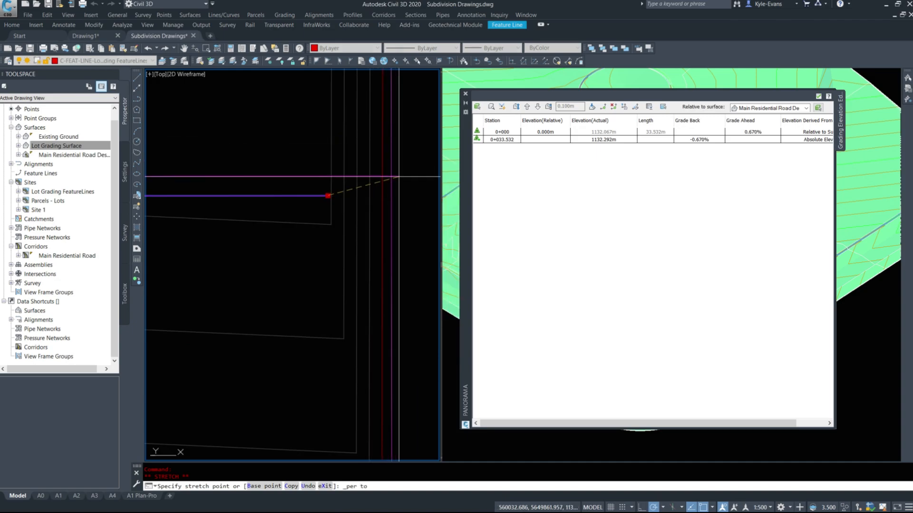
{"action": "left_click", "coordinate": [392, 194]}
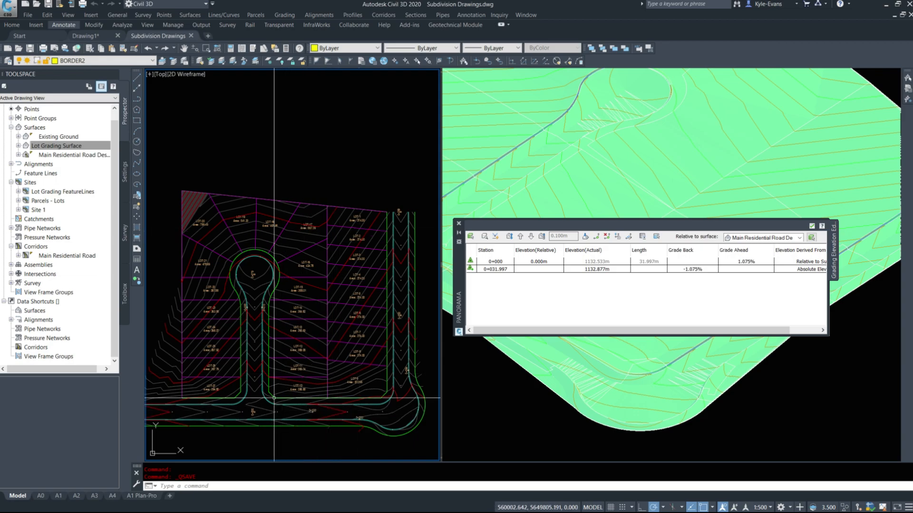
- Open the feature line between lots 10 and 11 in the Elevation Editor
{"action": "left_click", "coordinate": [293, 374]}
{"action": "right_click", "coordinate": [305, 373]}
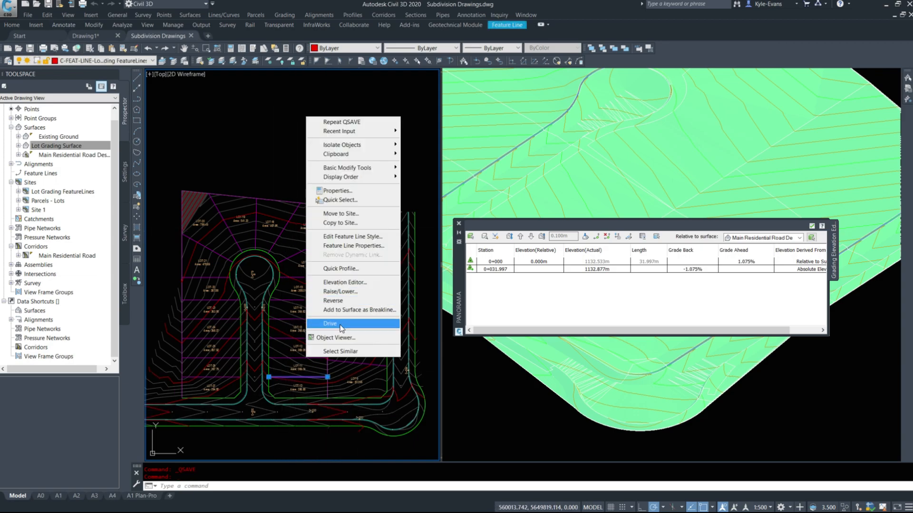
{"action": "left_click", "coordinate": [352, 283]}
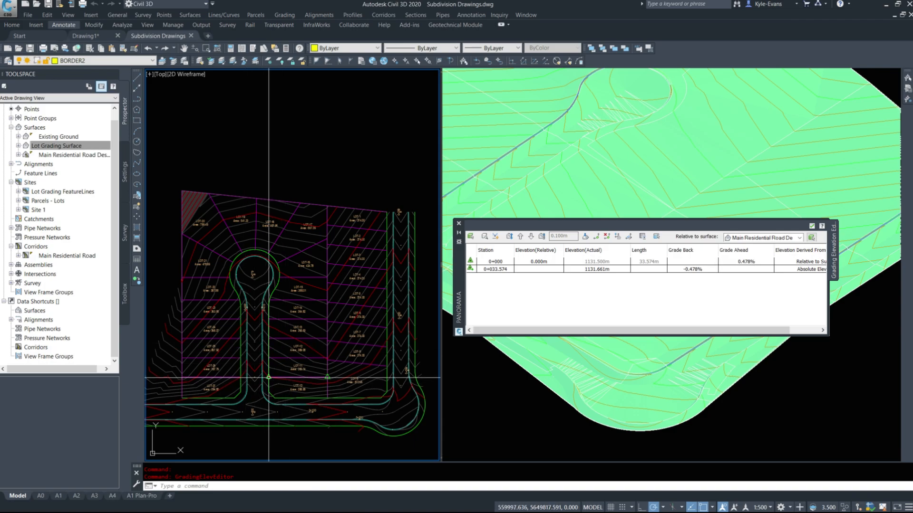
{"action": "scroll", "coordinate": [302, 392], "scroll_direction": "up", "scroll_amount": 3}
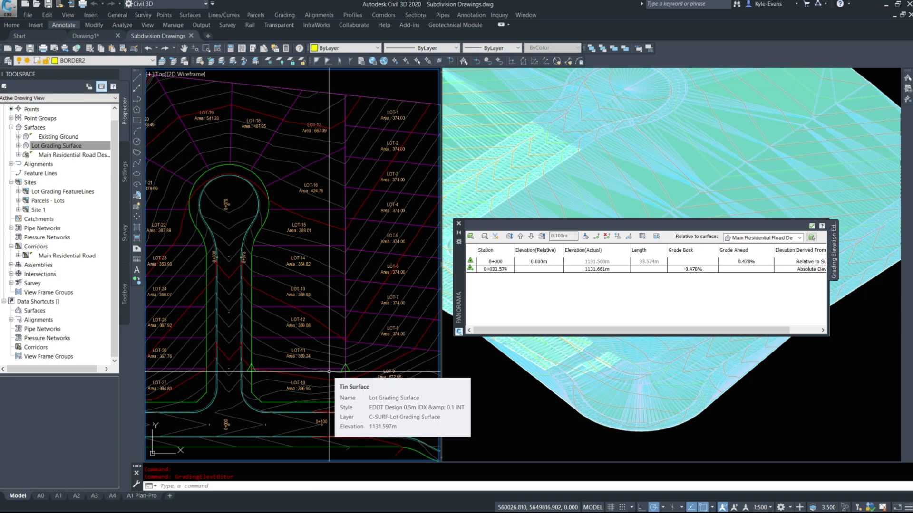
{"action": "scroll", "coordinate": [313, 369], "scroll_direction": "up", "scroll_amount": 3}
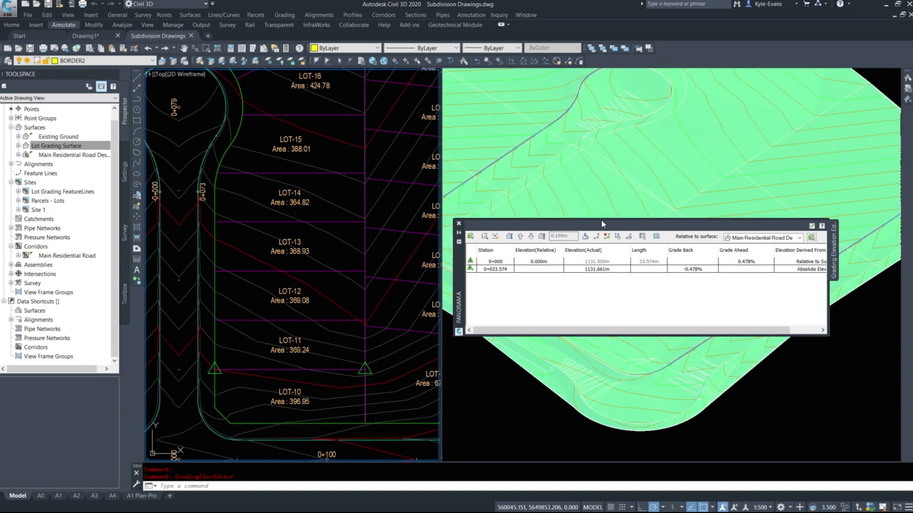
{"action": "left_click", "coordinate": [597, 238]}
{"action": "right_click", "coordinate": [339, 365], "text": "shift"}
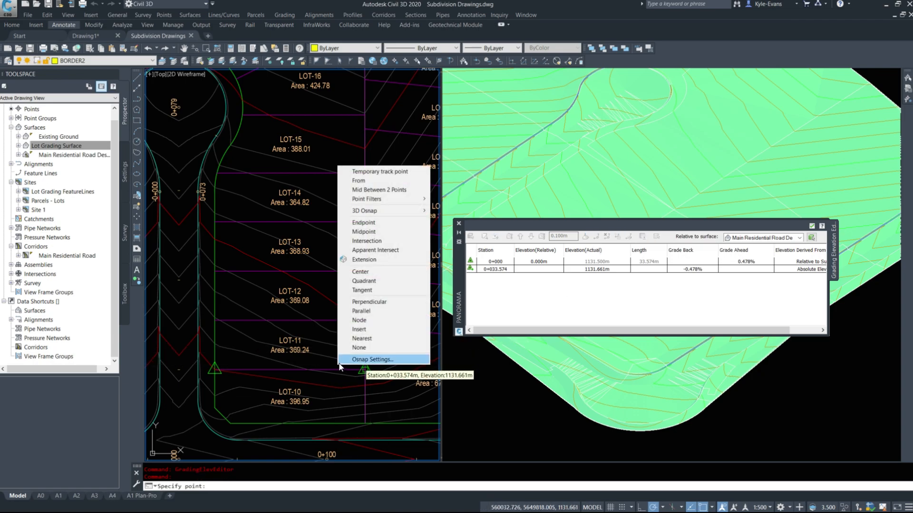
{"action": "left_click", "coordinate": [361, 232]}
{"action": "key", "text": "Escape"}
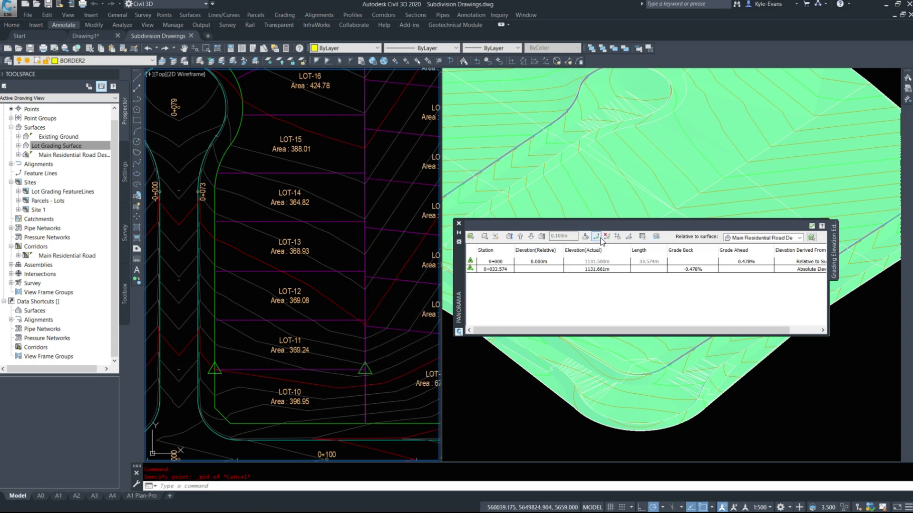
- Insert an elevation point at the midpoint of the feature line between lots 10 and 11, using a Midpoint snap
{"action": "left_click", "coordinate": [597, 238]}
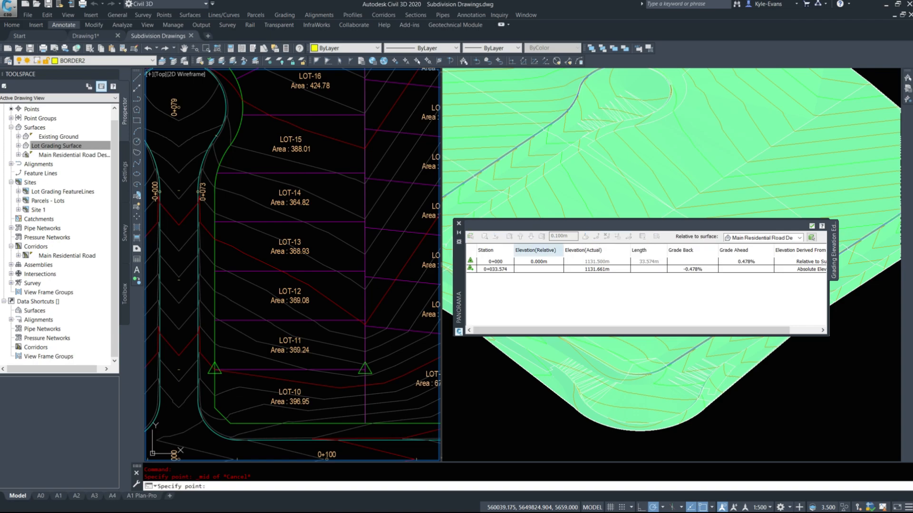
{"action": "right_click", "coordinate": [324, 352], "text": "shift"}
{"action": "left_click", "coordinate": [347, 218]}
{"action": "scroll", "coordinate": [285, 369], "scroll_direction": "up", "scroll_amount": 4}
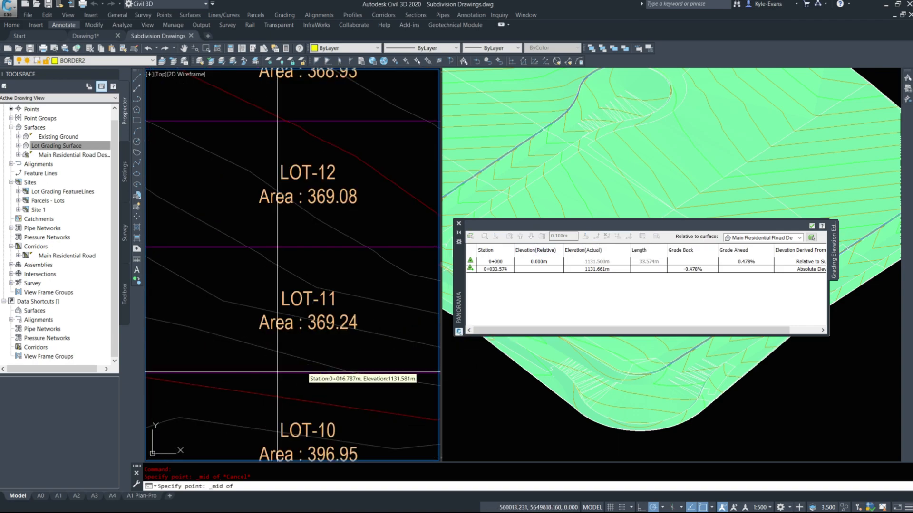
{"action": "left_click", "coordinate": [287, 373]}
{"action": "left_click", "coordinate": [418, 274]}
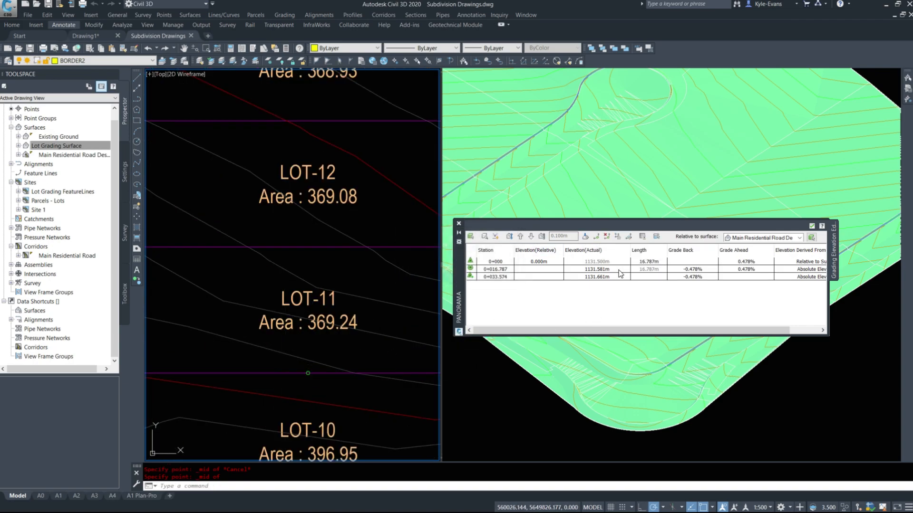
- Set the grade ahead from the front end of the feature line between lots 10 and 11 to 3%
{"action": "left_click", "coordinate": [740, 262]}
{"action": "left_click", "coordinate": [756, 262]}
{"action": "type", "text": "3"}
{"action": "key", "text": "Return"}
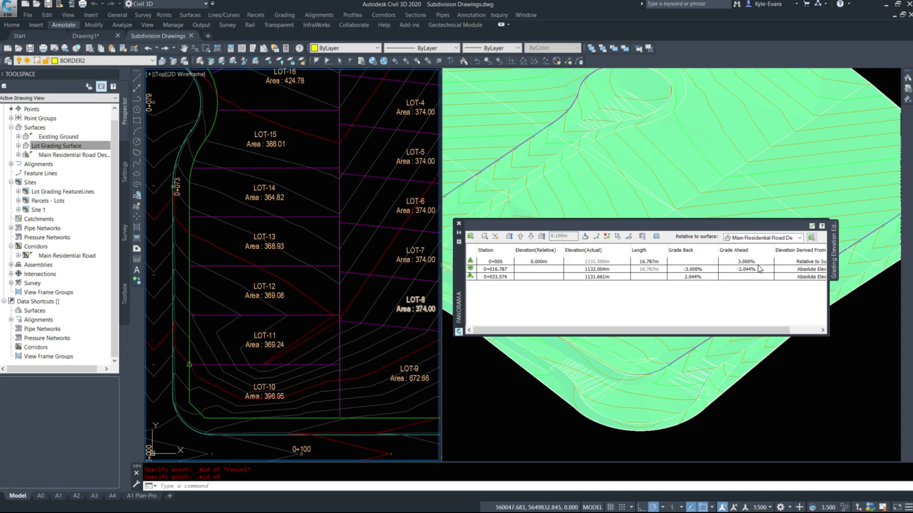
- Open the feature line between lots 11 and 12 in the Elevation Editor
{"action": "left_click", "coordinate": [252, 315]}
{"action": "left_click", "coordinate": [250, 317]}
{"action": "right_click", "coordinate": [250, 317]}
{"action": "left_click", "coordinate": [306, 243]}
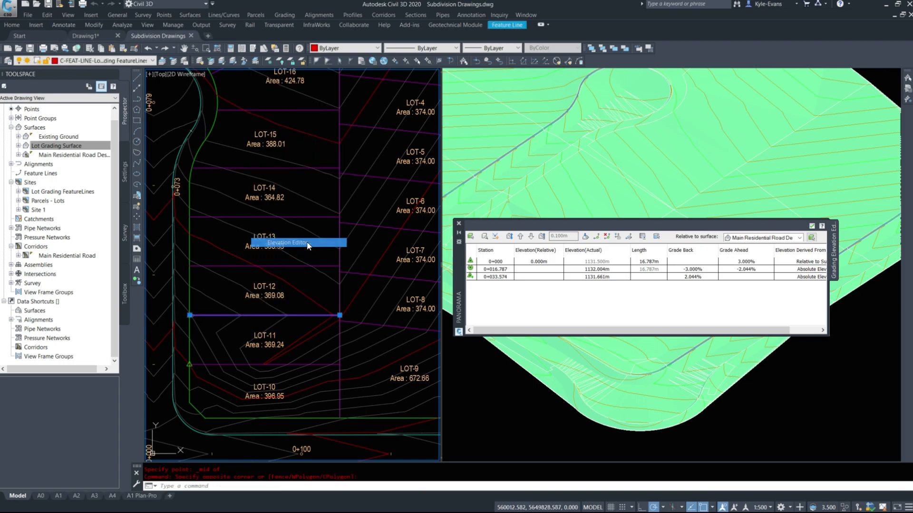
{"action": "left_click", "coordinate": [605, 237]}
{"action": "left_click", "coordinate": [266, 316]}
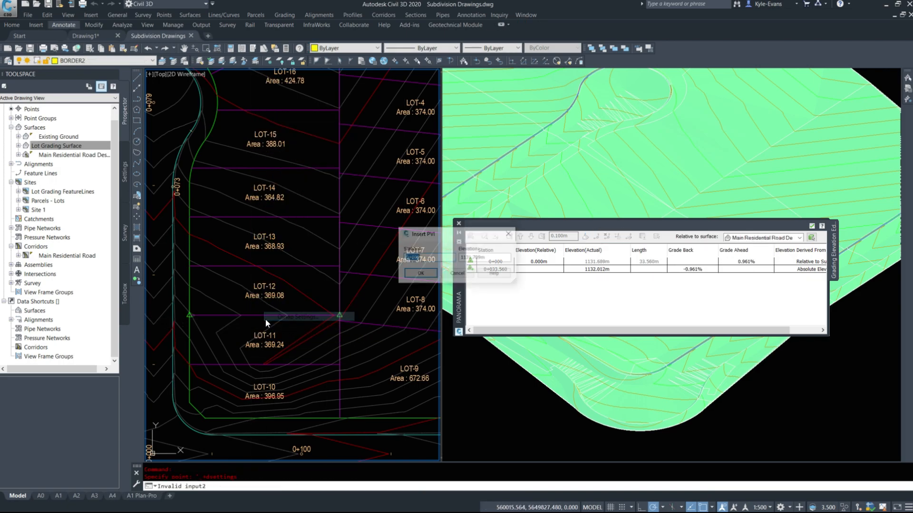
{"action": "left_click", "coordinate": [457, 273]}
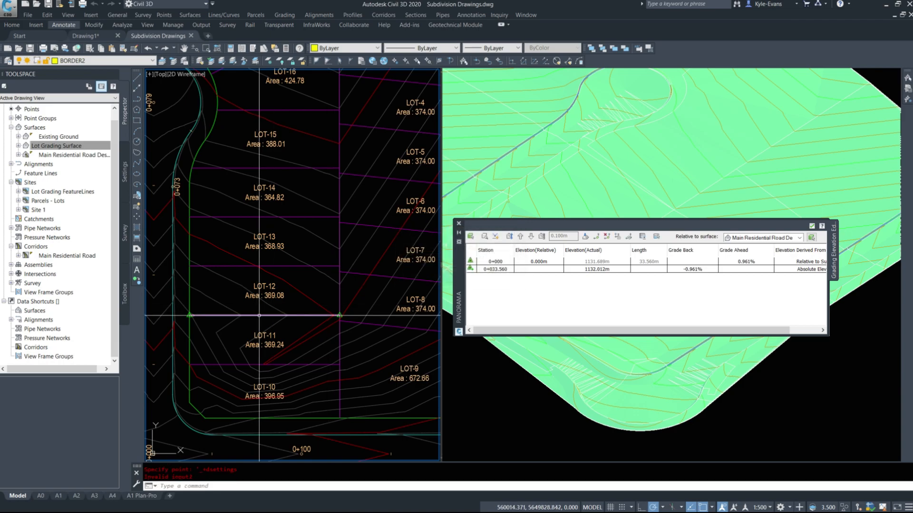
- Insert an elevation point at the midpoint of the feature line between lots 11 and 12, using a Midpoint snap
{"action": "left_click", "coordinate": [597, 237]}
{"action": "right_click", "coordinate": [291, 312], "text": "shift"}
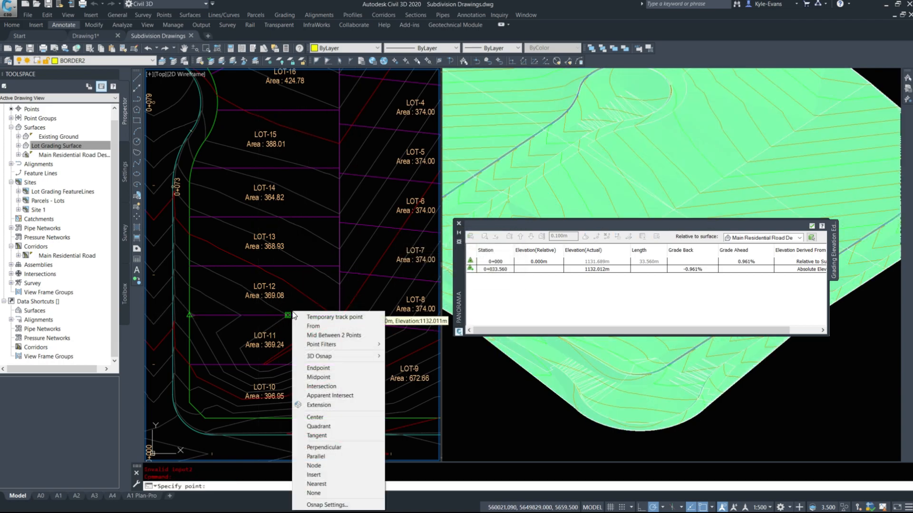
{"action": "key", "text": "m"}
{"action": "left_click", "coordinate": [261, 316]}
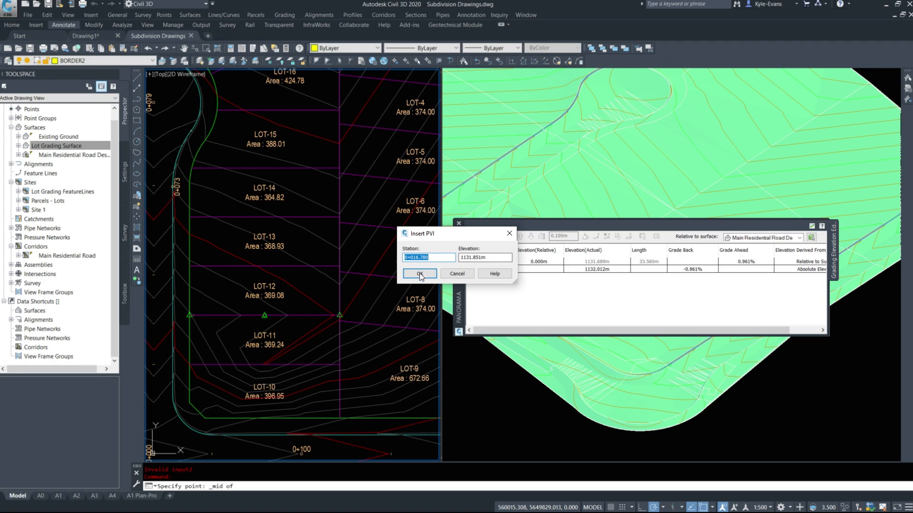
{"action": "key", "text": "Return"}
- Try grades ahead of 3% and 3.5% from the front end of the feature line between lots 11 and 12
{"action": "left_click", "coordinate": [294, 316]}
{"action": "right_click", "coordinate": [297, 316]}
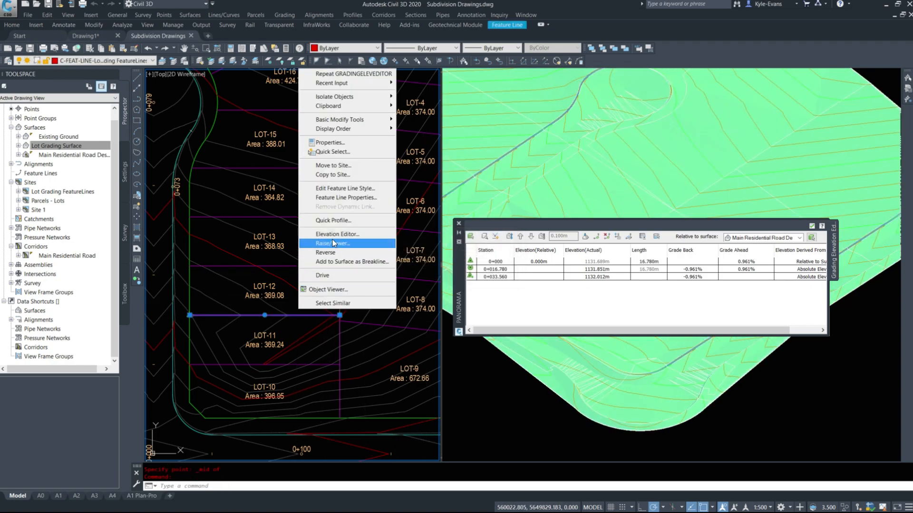
{"action": "left_click", "coordinate": [750, 262]}
{"action": "left_click", "coordinate": [754, 261]}
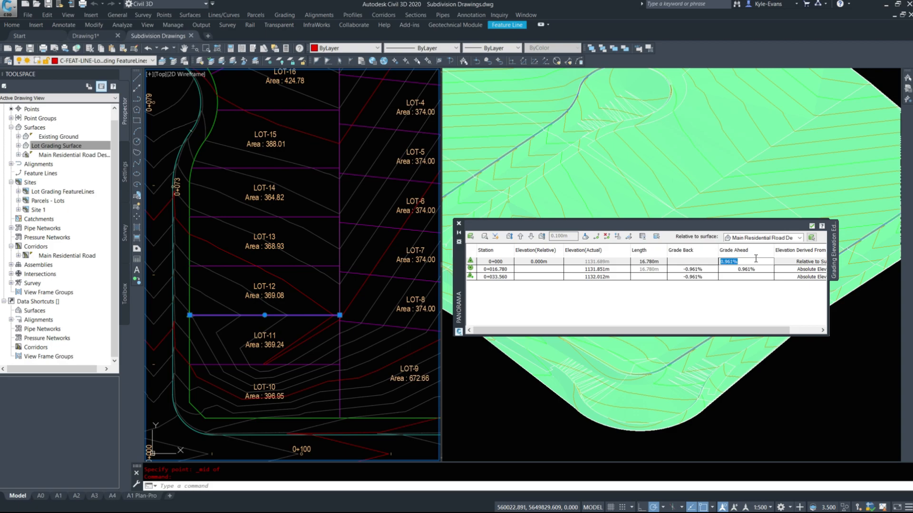
{"action": "type", "text": "3"}
{"action": "key", "text": "Return"}
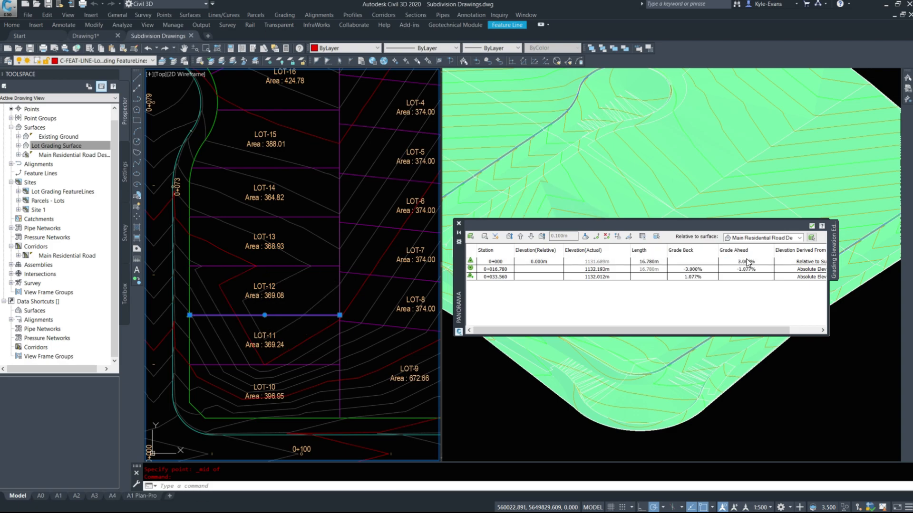
{"action": "left_click", "coordinate": [760, 263]}
{"action": "left_click", "coordinate": [760, 264]}
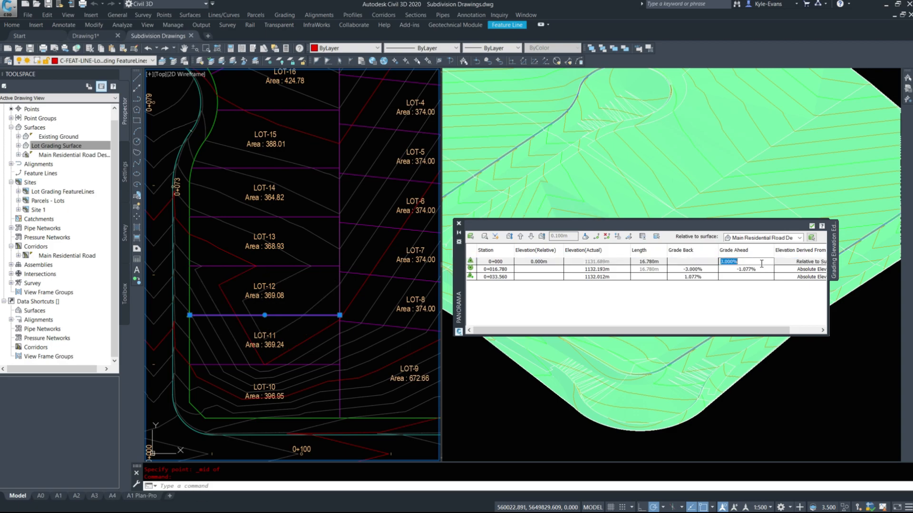
{"action": "type", "text": "3.5"}
{"action": "key", "text": "Return"}
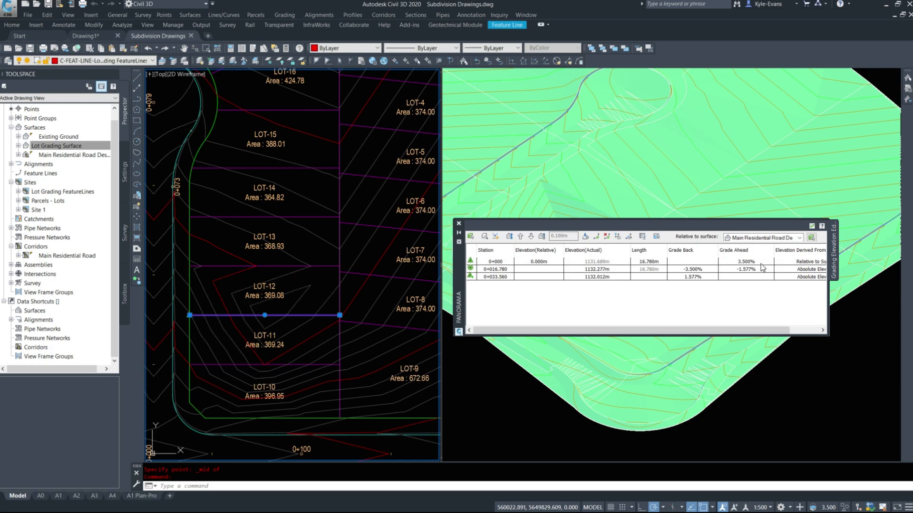
- Set the grade ahead from the front end of the feature line between lots 11 and 12 to 4%
{"action": "left_click", "coordinate": [760, 264]}
{"action": "type", "text": "4"}
{"action": "key", "text": "Return"}
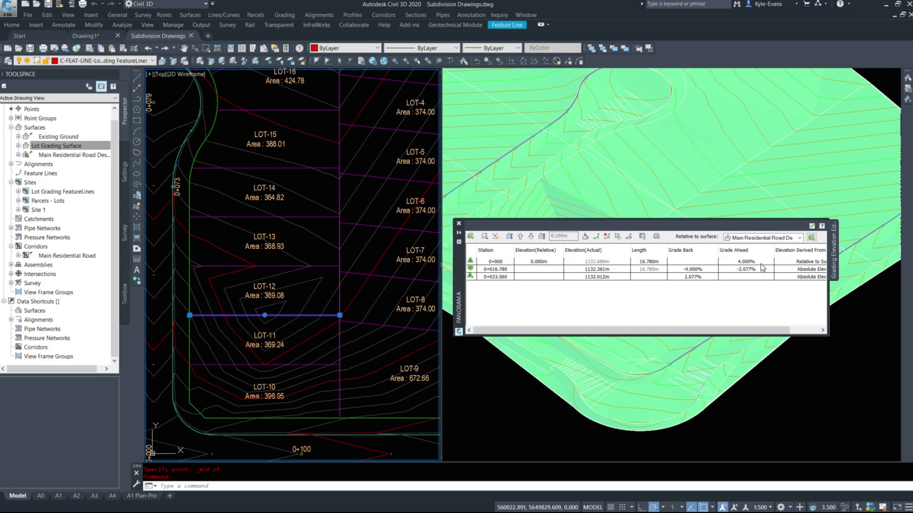
{"action": "middle_click_drag", "start_coordinate": [298, 296], "coordinate": [297, 294]}
{"action": "key", "text": "Escape"}
- Open the feature line between lots 12 and 13 in the Elevation Editor and insert an elevation point at its midpoint, using a Midpoint snap
{"action": "left_click", "coordinate": [292, 289]}
{"action": "right_click", "coordinate": [292, 289]}
{"action": "left_click", "coordinate": [355, 216]}
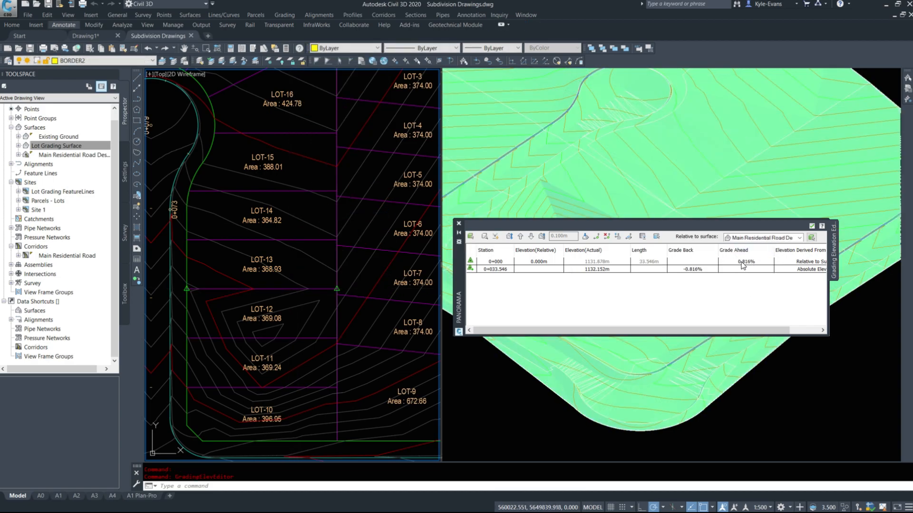
{"action": "left_click", "coordinate": [596, 237]}
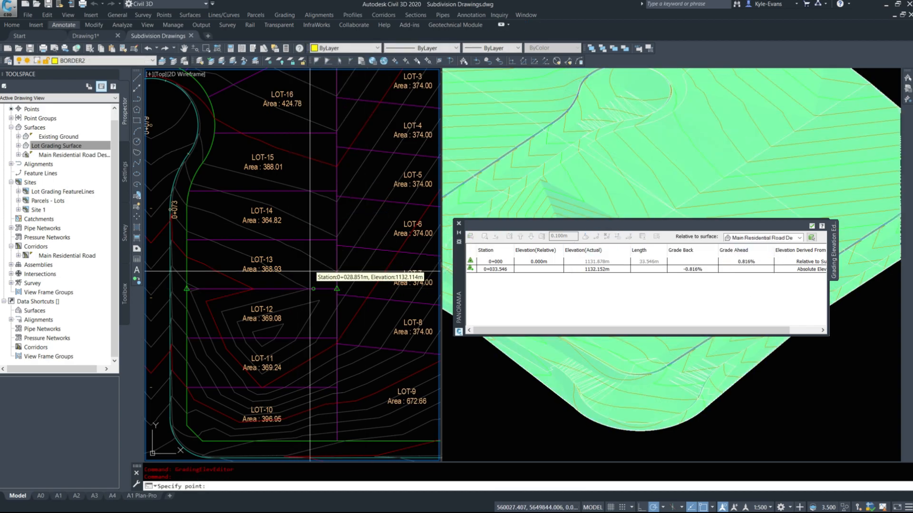
{"action": "right_click", "coordinate": [298, 276], "text": "shift"}
{"action": "left_click", "coordinate": [328, 349]}
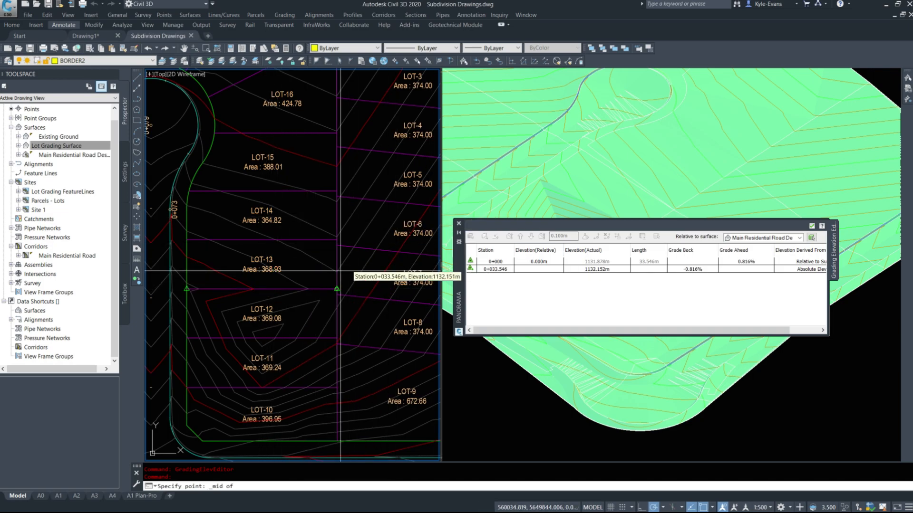
{"action": "left_click", "coordinate": [261, 289]}
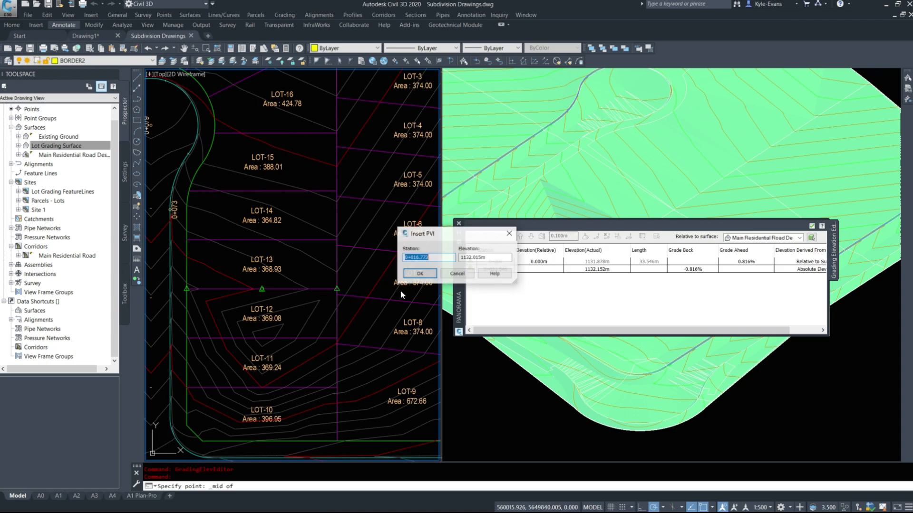
{"action": "left_click", "coordinate": [420, 273]}
- Try a grade ahead of 3% from the front end of the feature line between lots 12 and 13
{"action": "left_click", "coordinate": [753, 264]}
{"action": "left_click", "coordinate": [752, 262]}
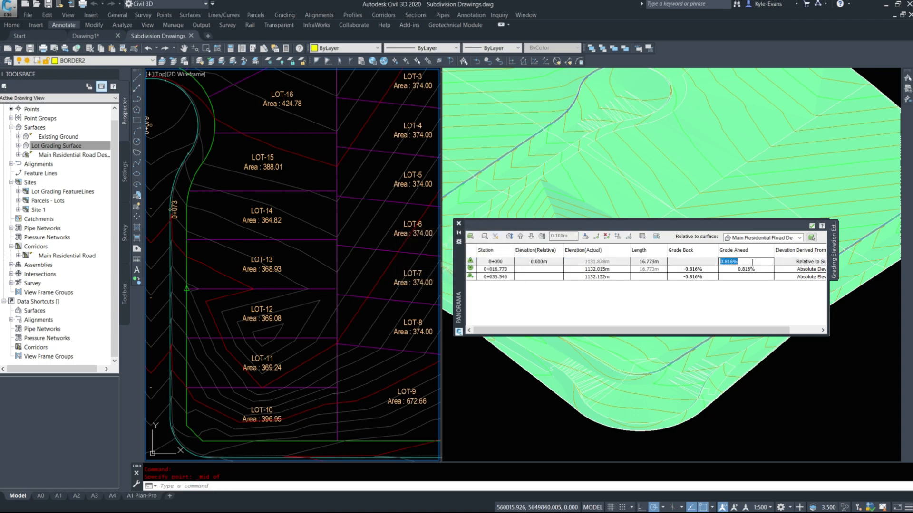
{"action": "type", "text": "3"}
{"action": "key", "text": "Return"}
- Set the grade ahead from the front end of the feature line between lots 12 and 13 to 4%
{"action": "left_click", "coordinate": [751, 262]}
{"action": "key", "text": "Return"}
{"action": "key", "text": "Escape"}
- Open the feature line between lots 13 and 14 in the Elevation Editor
{"action": "middle_click_drag", "start_coordinate": [293, 239], "coordinate": [311, 263]}
{"action": "left_click", "coordinate": [308, 263]}
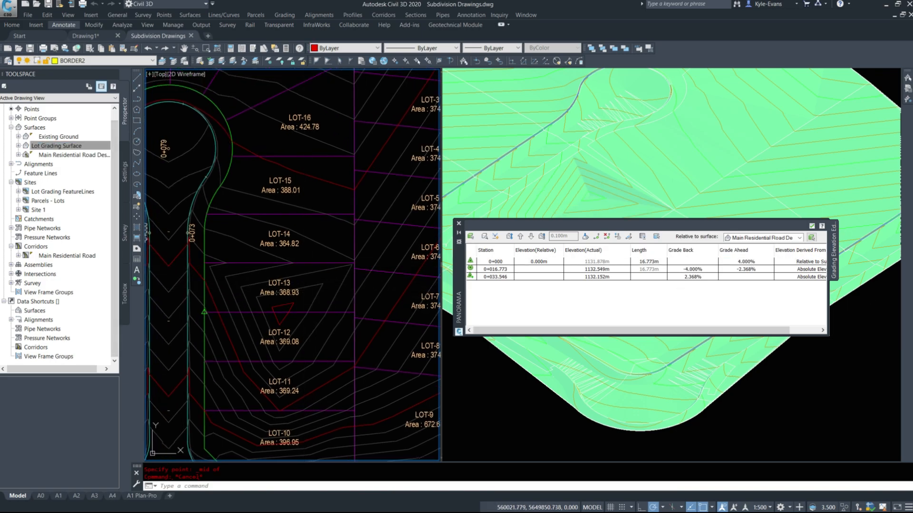
{"action": "right_click", "coordinate": [309, 260]}
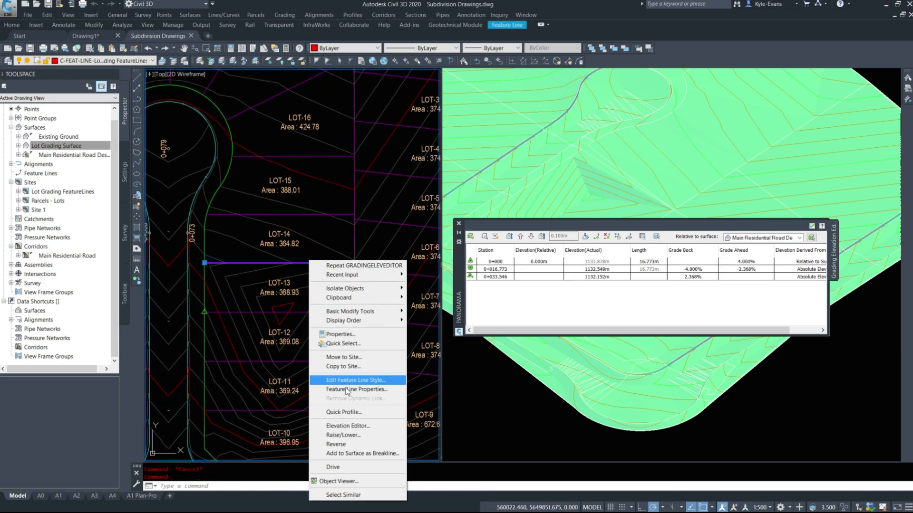
{"action": "left_click", "coordinate": [353, 426]}
{"action": "key", "text": "Return"}
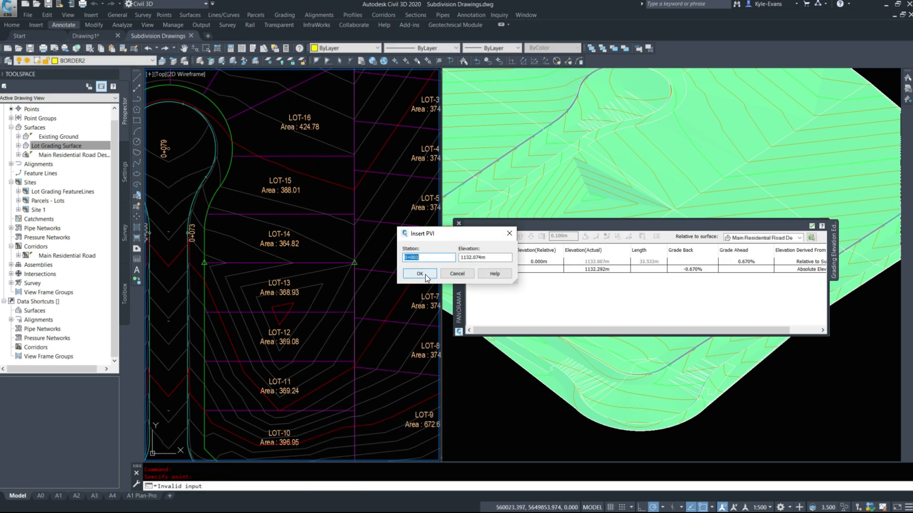
{"action": "left_click", "coordinate": [443, 274]}
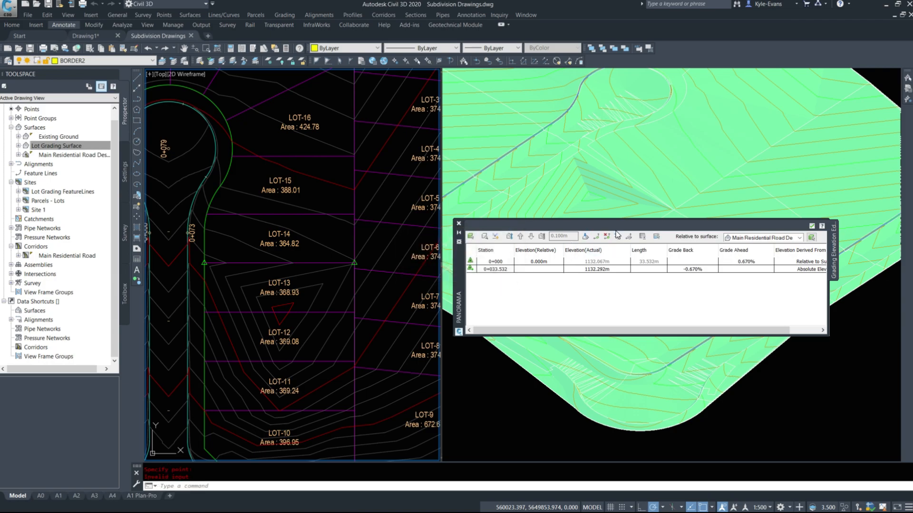
- Insert an elevation point at the midpoint of the feature line between lots 13 and 14 and set the front end's grade ahead to 4%
{"action": "left_click", "coordinate": [596, 237]}
{"action": "right_click", "coordinate": [305, 256], "text": "shift"}
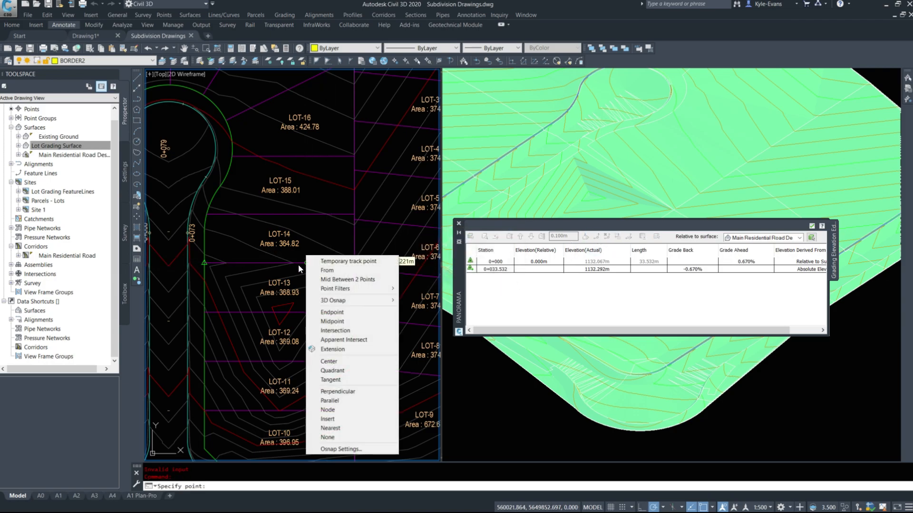
{"action": "key", "text": "m"}
{"action": "scroll", "coordinate": [278, 264], "scroll_direction": "up", "scroll_amount": 5}
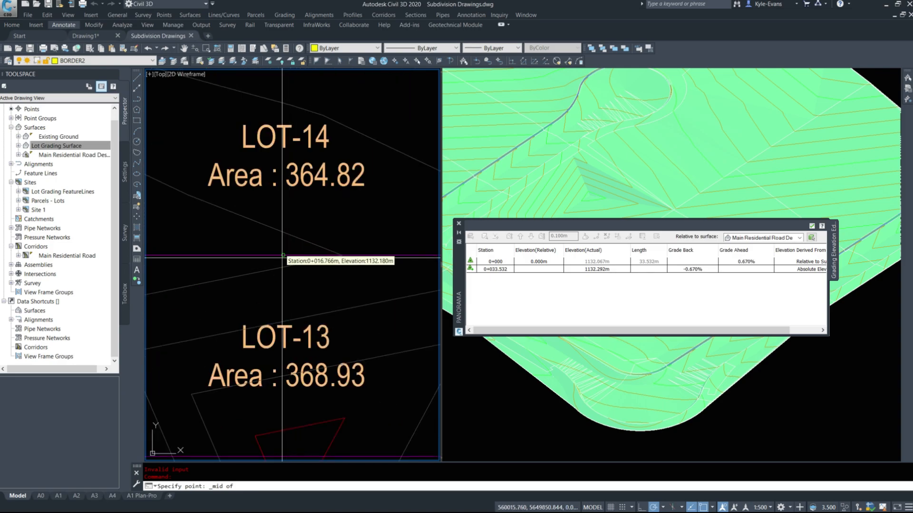
{"action": "left_click", "coordinate": [287, 255]}
{"action": "left_click", "coordinate": [408, 269]}
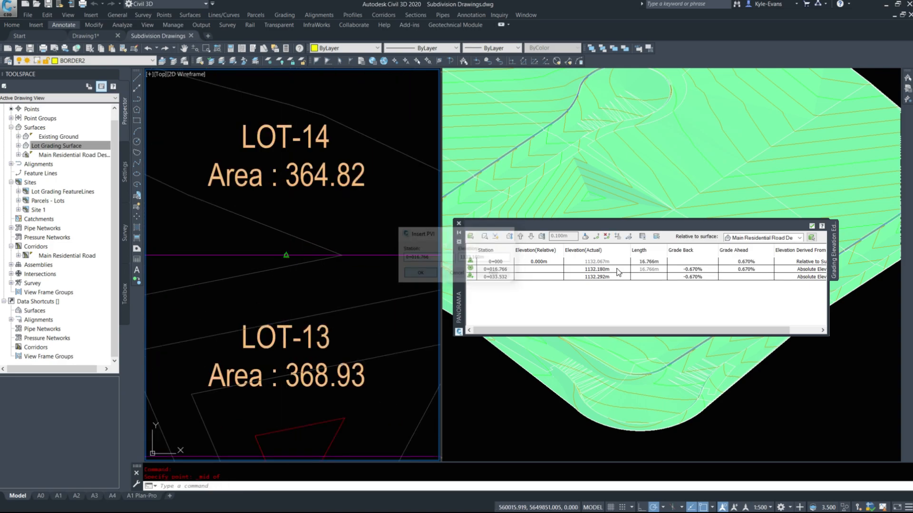
{"action": "type", "text": "4"}
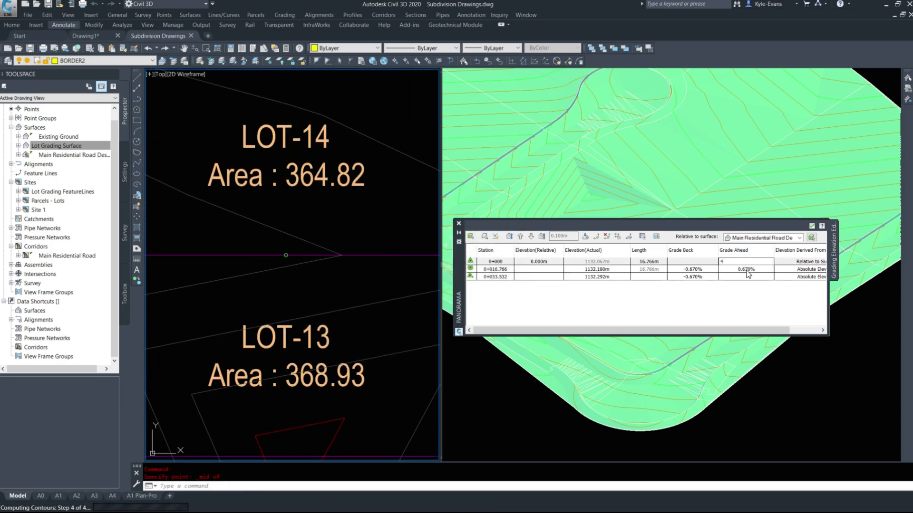
{"action": "key", "text": "Return"}
- Open the feature line between lots 14 and 15 in the Elevation Editor and insert an elevation point at its midpoint, using a Midpoint snap
{"action": "scroll", "coordinate": [379, 285], "scroll_direction": "down", "scroll_amount": 6}
{"action": "scroll", "coordinate": [379, 256], "scroll_direction": "up", "scroll_amount": 3}
{"action": "left_click", "coordinate": [364, 270]}
{"action": "right_click", "coordinate": [364, 269]}
{"action": "left_click", "coordinate": [416, 436]}
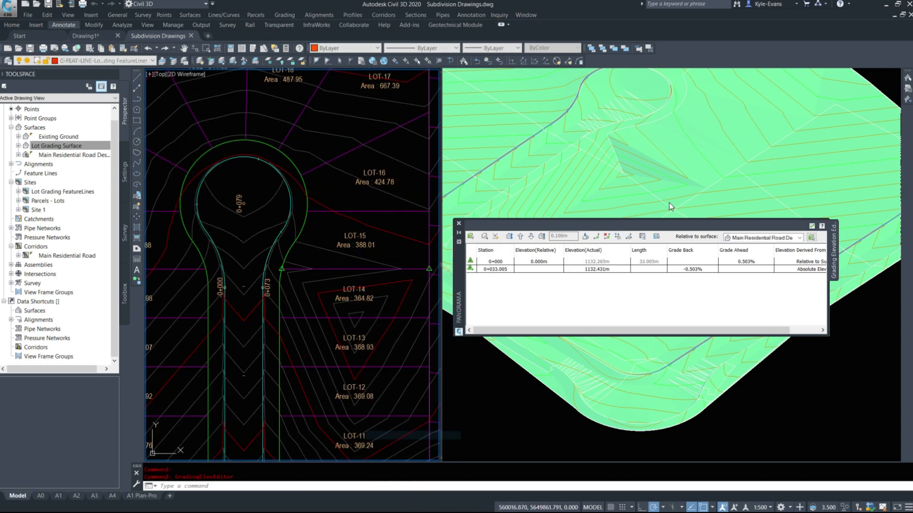
{"action": "right_click", "coordinate": [360, 247], "text": "shift"}
{"action": "left_click", "coordinate": [382, 312]}
{"action": "scroll", "coordinate": [350, 270], "scroll_direction": "up", "scroll_amount": 5}
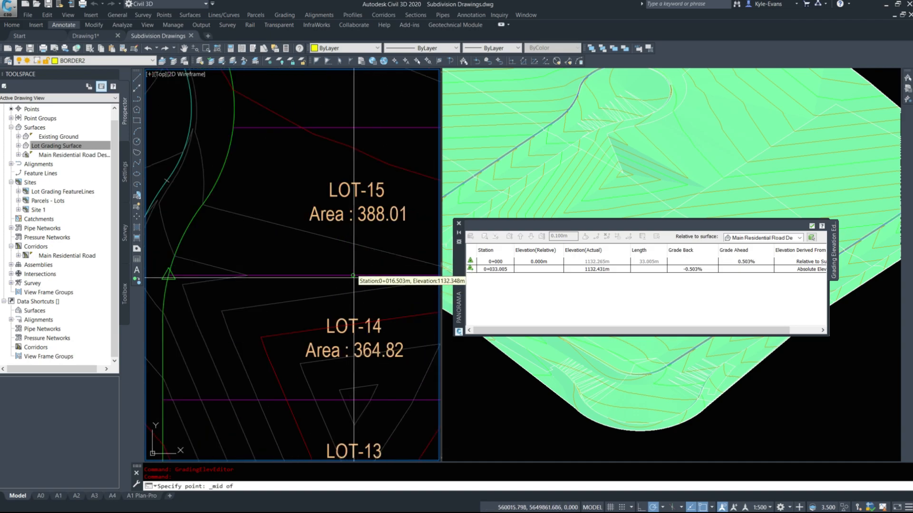
{"action": "left_click", "coordinate": [357, 275]}
{"action": "left_click", "coordinate": [427, 272]}
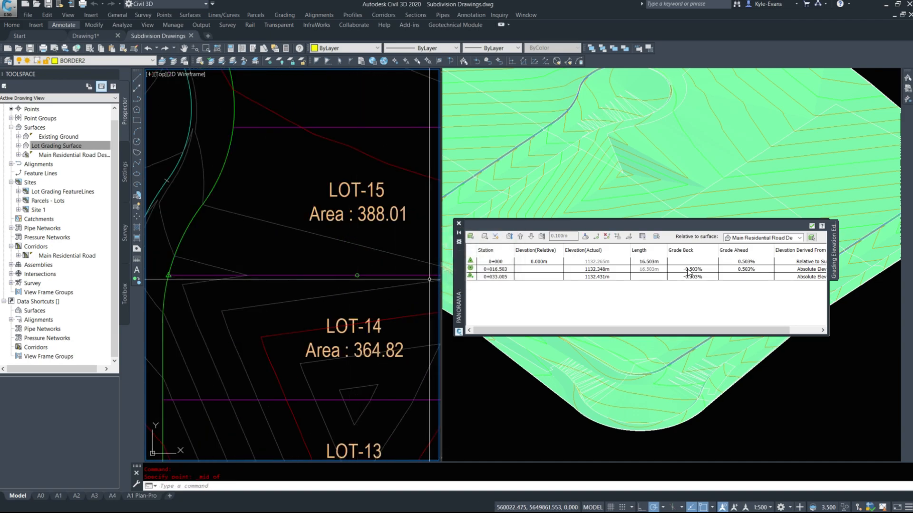
- Try a grade ahead of 4% from the front end of the feature line between lots 14 and 15
{"action": "double_click", "coordinate": [755, 262]}
{"action": "key", "text": "Return"}
{"action": "scroll", "coordinate": [338, 288], "scroll_direction": "down", "scroll_amount": 3}
- Set the grade ahead from the front end of the feature line between lots 14 and 15 to 3%
{"action": "left_click", "coordinate": [738, 261]}
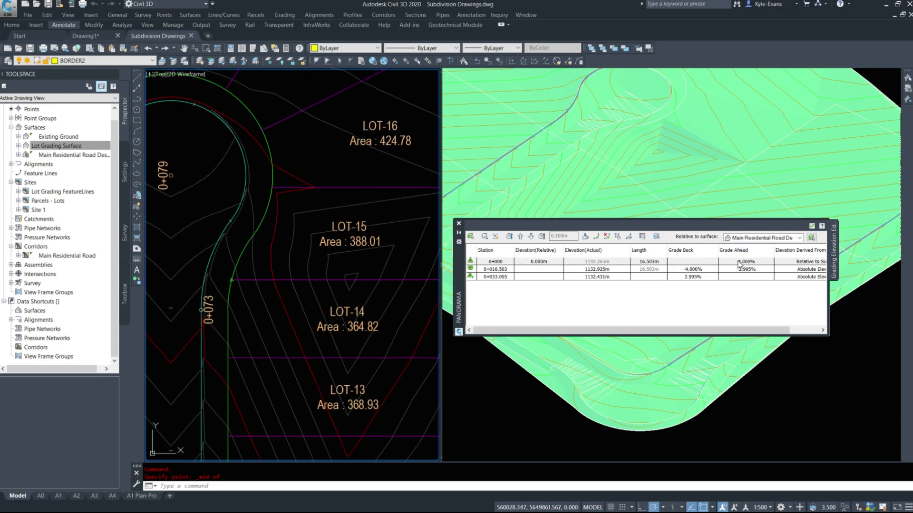
{"action": "type", "text": "3"}
{"action": "key", "text": "Return"}
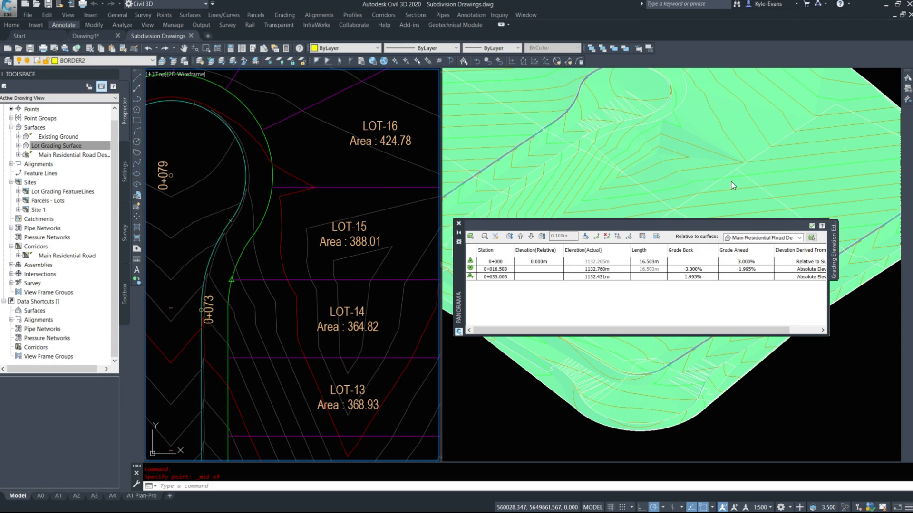
- Open the feature line between lots 15 and 16 in the Elevation Editor
{"action": "middle_click_drag", "start_coordinate": [304, 205], "coordinate": [238, 233]}
{"action": "key", "text": "Escape"}
{"action": "left_click", "coordinate": [290, 214]}
{"action": "right_click", "coordinate": [290, 216]}
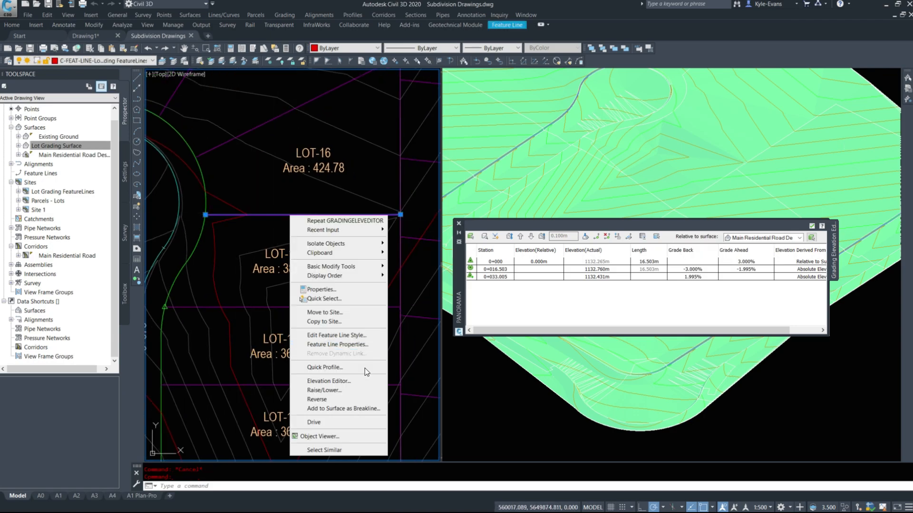
{"action": "left_click", "coordinate": [346, 381]}
- Insert an elevation point at the midpoint of the feature line between lots 15 and 16 and set the front end's grade ahead to 3%
{"action": "left_click", "coordinate": [596, 237]}
{"action": "right_click", "coordinate": [302, 218], "text": "shift"}
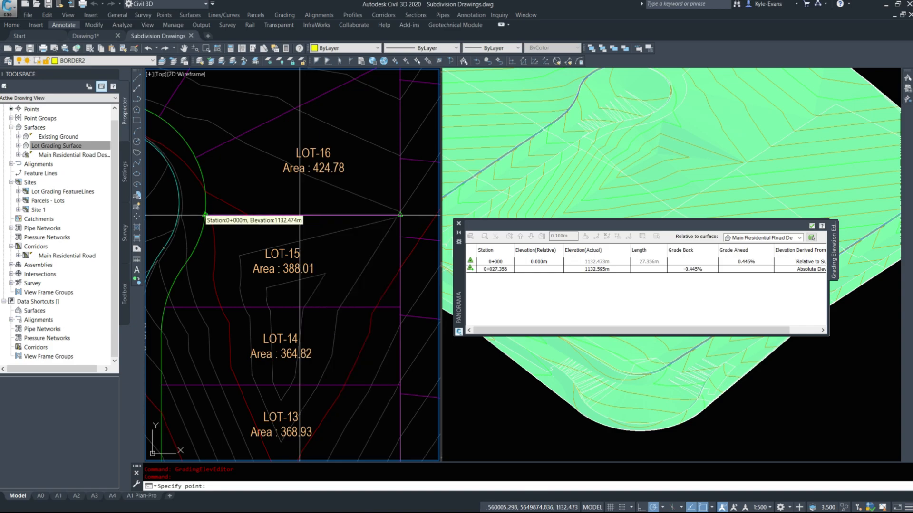
{"action": "left_click", "coordinate": [325, 281]}
{"action": "left_click", "coordinate": [303, 215]}
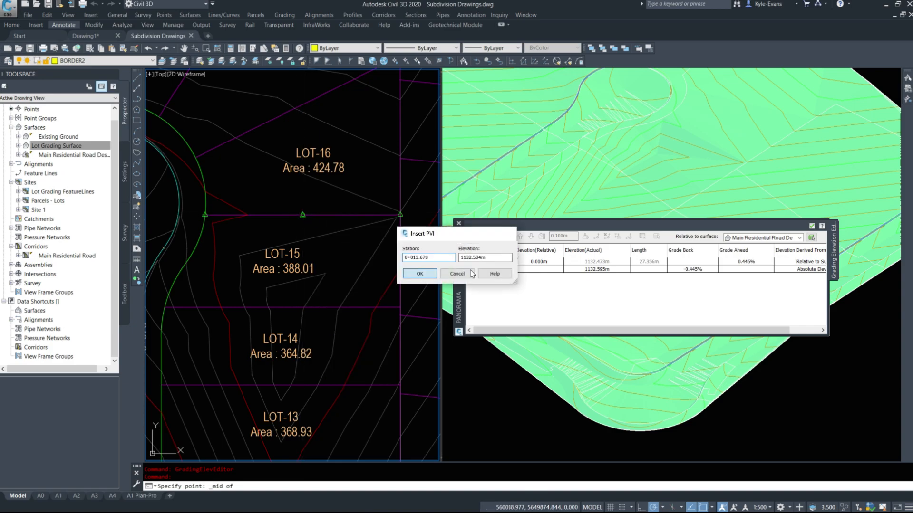
{"action": "key", "text": "Return"}
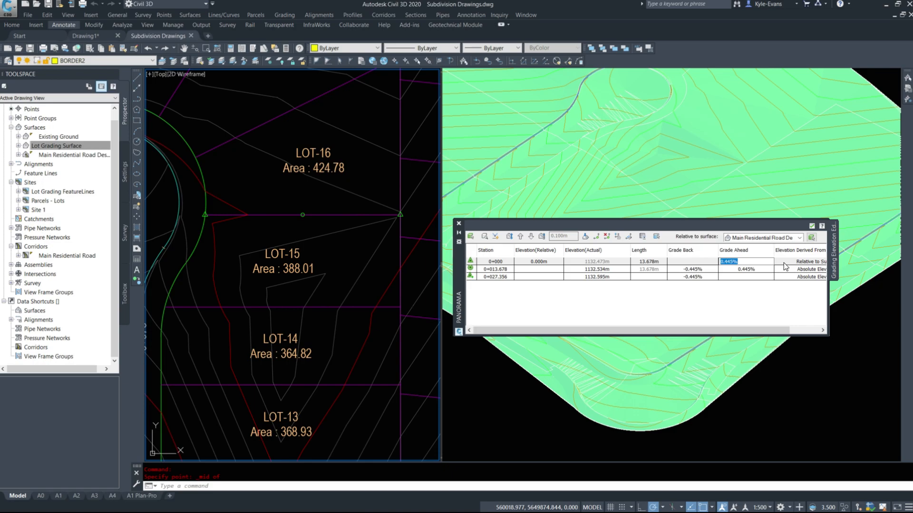
{"action": "key", "text": "Return"}
- Open the feature line between lots 16 and 17 in the Elevation Editor and insert an elevation point at its midpoint, using a Midpoint snap
{"action": "middle_click_drag", "start_coordinate": [328, 114], "coordinate": [348, 212]}
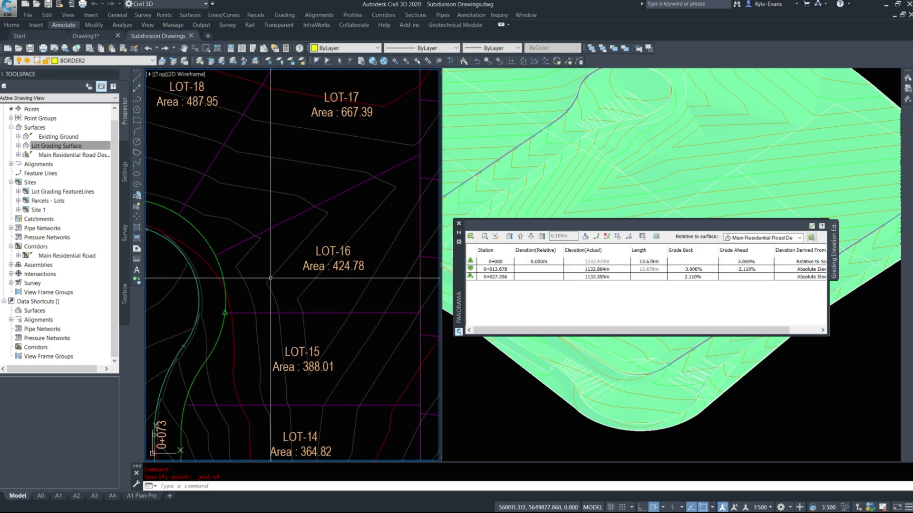
{"action": "left_click", "coordinate": [354, 187]}
{"action": "right_click", "coordinate": [384, 212]}
{"action": "left_click", "coordinate": [424, 377]}
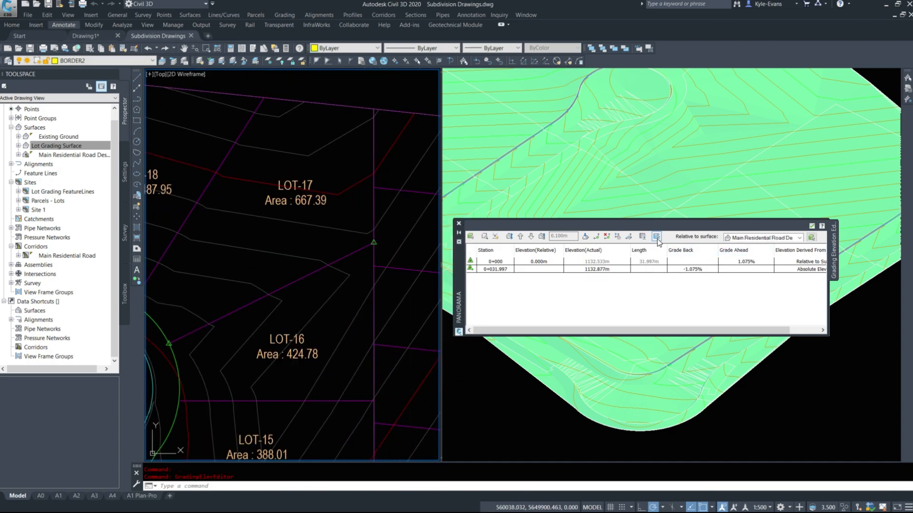
{"action": "left_click", "coordinate": [596, 236]}
{"action": "right_click", "coordinate": [292, 281], "text": "shift"}
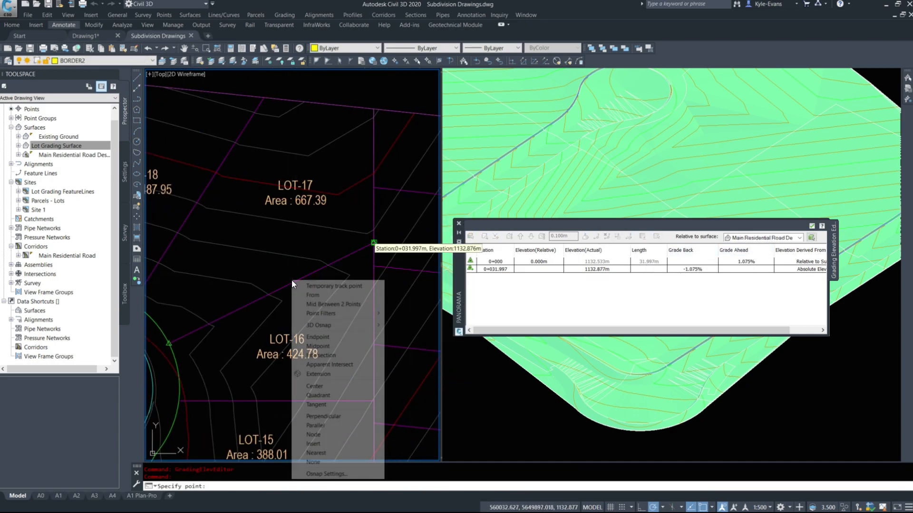
{"action": "left_click", "coordinate": [314, 346]}
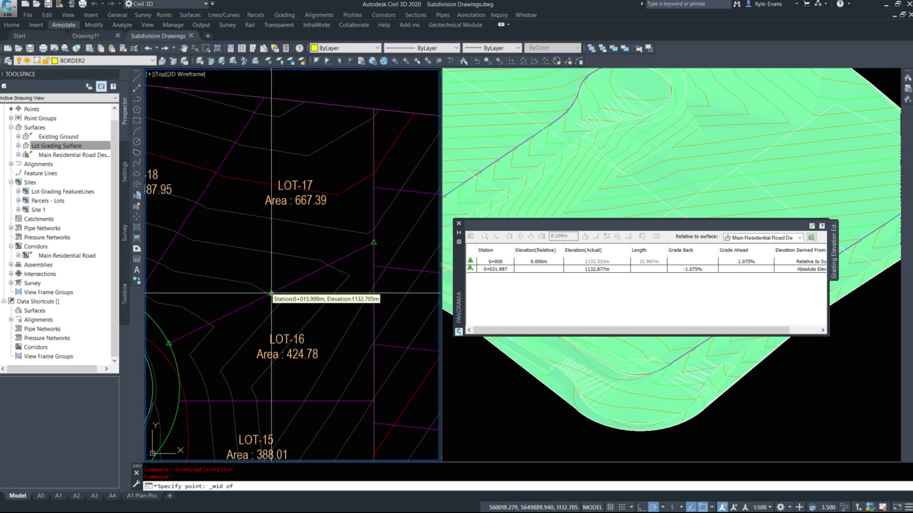
{"action": "left_click", "coordinate": [274, 292]}
{"action": "left_click", "coordinate": [419, 274]}
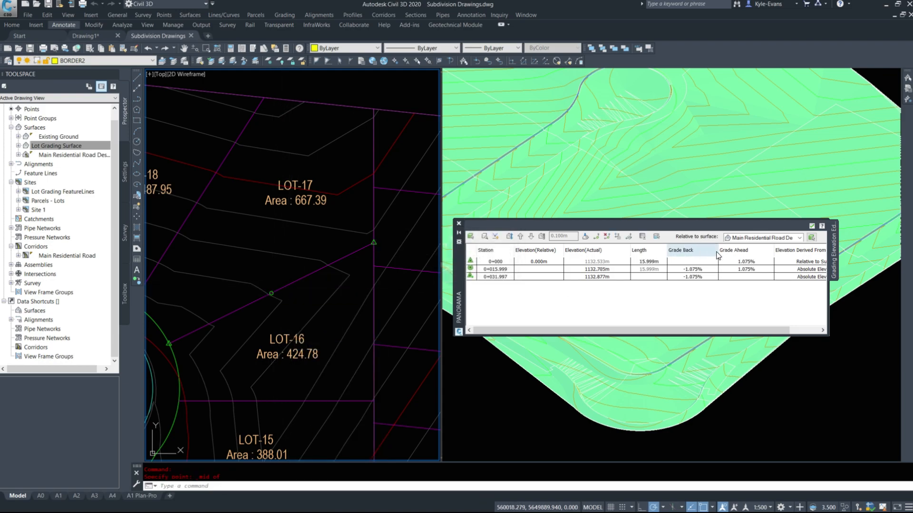
- Try grades ahead of 3% and 4% from the front end of the feature line between lots 16 and 17
{"action": "double_click", "coordinate": [742, 262]}
{"action": "type", "text": "3"}
{"action": "key", "text": "Return"}
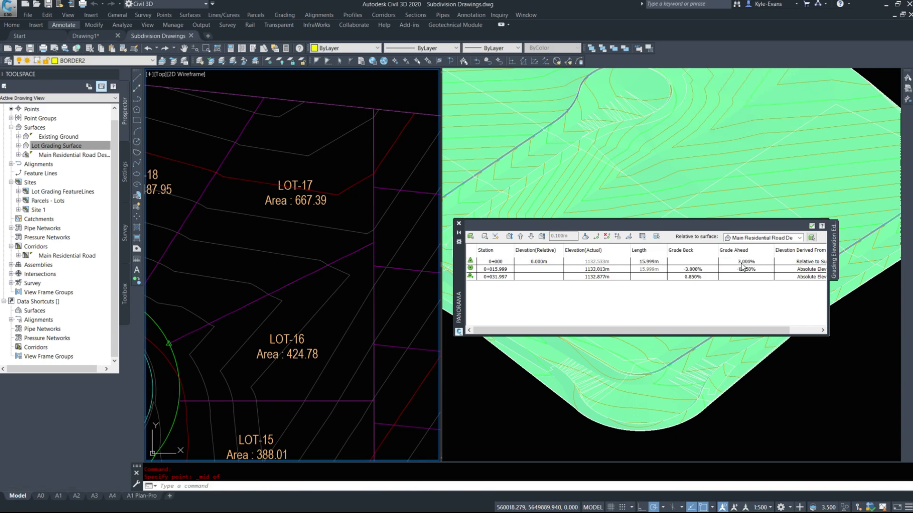
{"action": "double_click", "coordinate": [753, 261]}
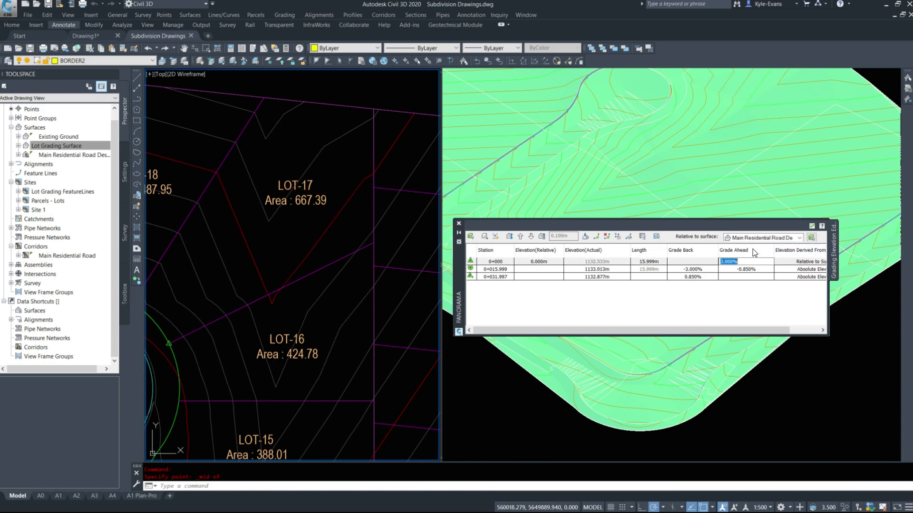
{"action": "key", "text": "Return"}
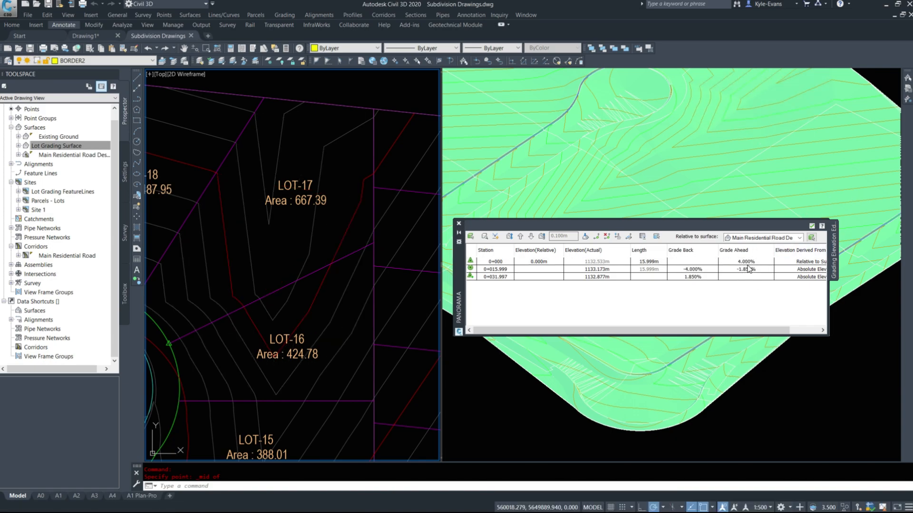
- Set the grade ahead from the front end of the feature line between lots 16 and 17 to 4.2%
{"action": "double_click", "coordinate": [756, 263]}
{"action": "type", "text": "4.2"}
{"action": "key", "text": "Return"}
- Examine the Lot Grading Surface contours across the cul-de-sac lots, the through-road lots and the outer site boundary
{"action": "scroll", "coordinate": [269, 266], "scroll_direction": "down", "scroll_amount": 5}
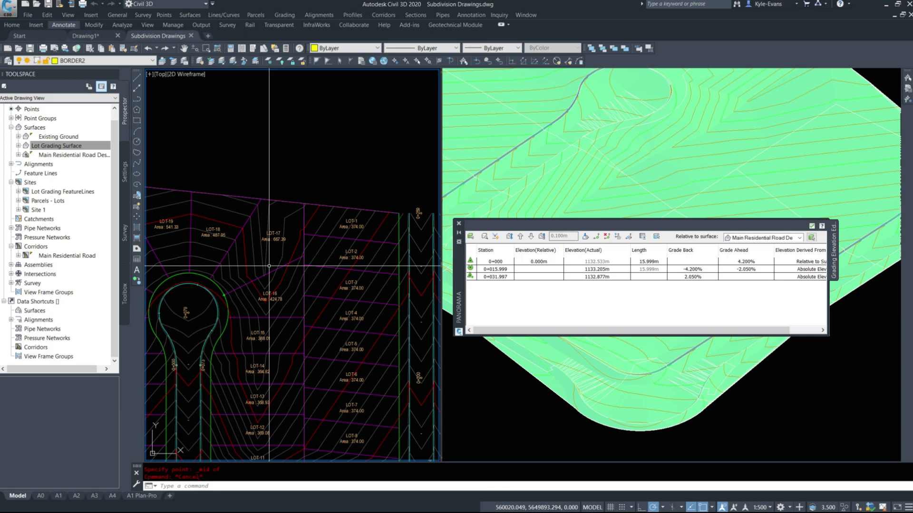
{"action": "middle_click_drag", "start_coordinate": [349, 259], "coordinate": [355, 244]}
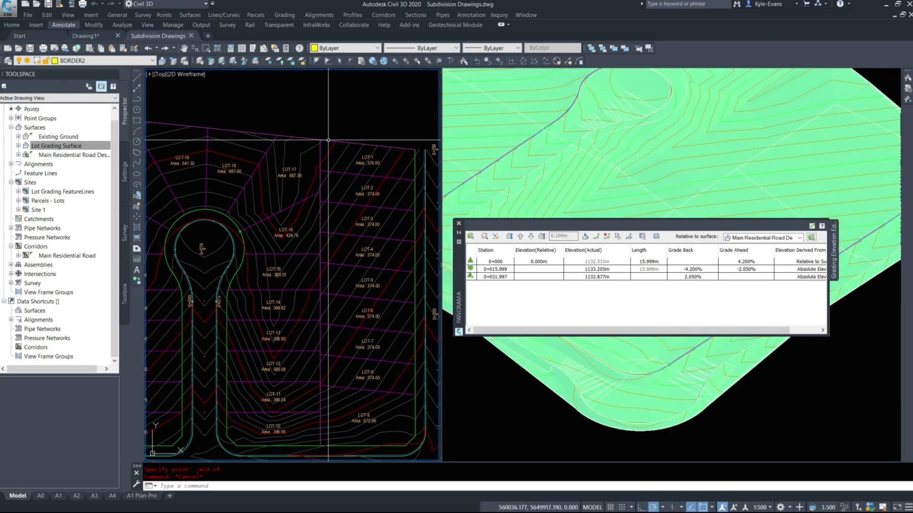
{"action": "middle_click_drag", "start_coordinate": [324, 266], "coordinate": [317, 187]}
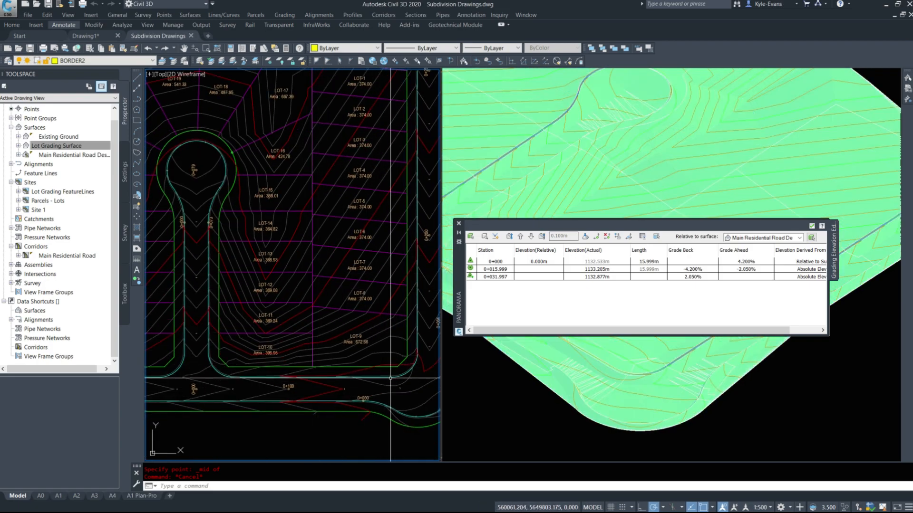
{"action": "middle_click_drag", "start_coordinate": [187, 316], "coordinate": [391, 423]}
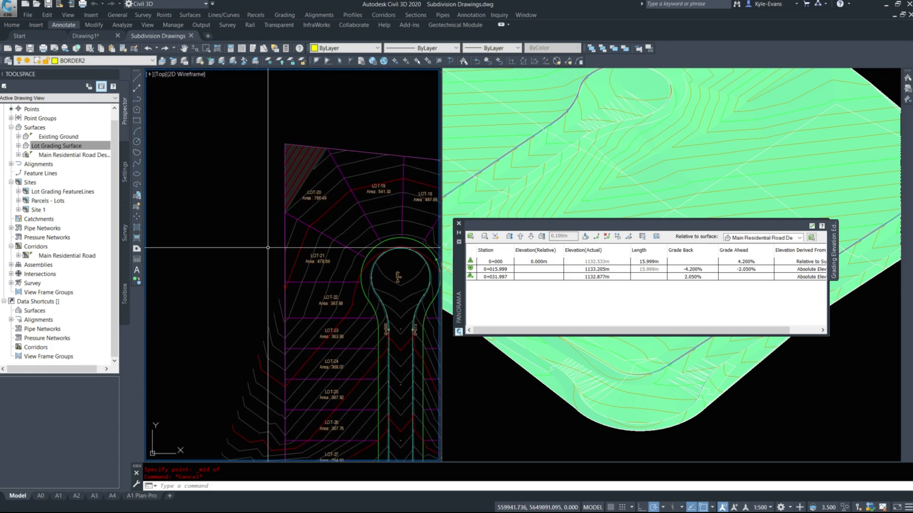
{"action": "middle_click_drag", "start_coordinate": [331, 361], "coordinate": [264, 220]}
{"action": "middle_click_drag", "start_coordinate": [282, 154], "coordinate": [239, 235]}
{"action": "scroll", "coordinate": [221, 96], "scroll_direction": "down", "scroll_amount": 7}
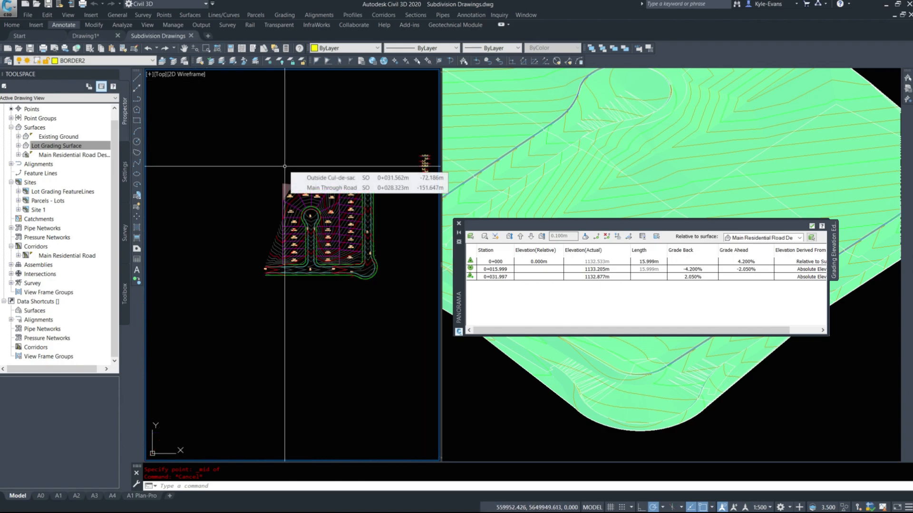
- Open the outer site boundary feature line along lot 20 in the Elevation Editor and move the editor up, clear of the model
{"action": "scroll", "coordinate": [286, 183], "scroll_direction": "up", "scroll_amount": 10}
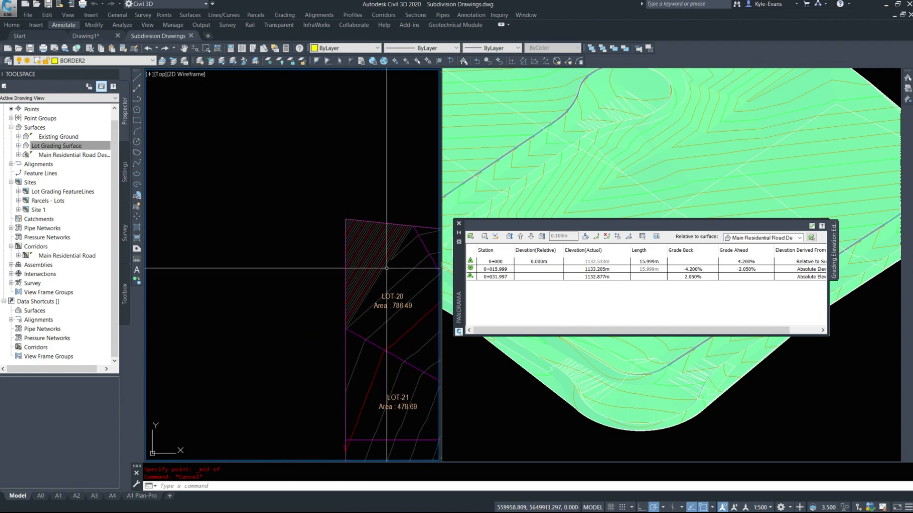
{"action": "left_click", "coordinate": [272, 202]}
{"action": "scroll", "coordinate": [272, 202], "scroll_direction": "up", "scroll_amount": 5}
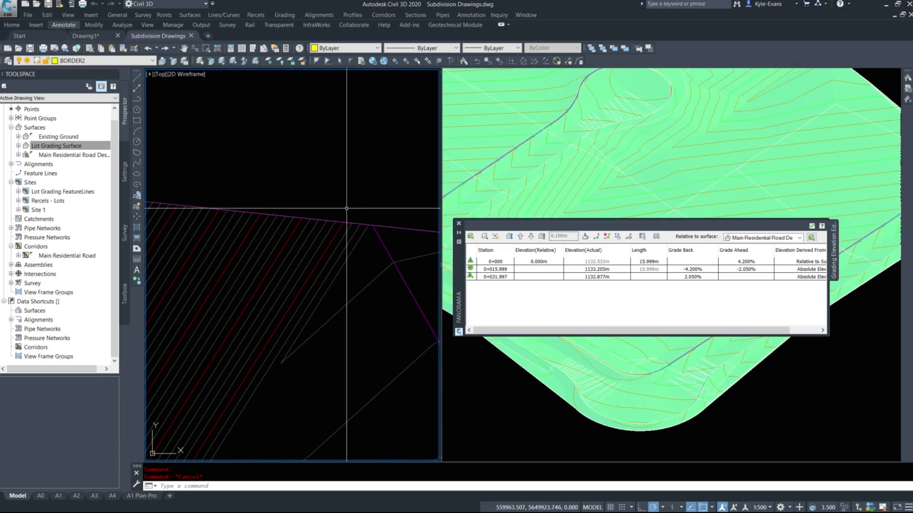
{"action": "left_click", "coordinate": [368, 219]}
{"action": "left_click", "coordinate": [367, 221]}
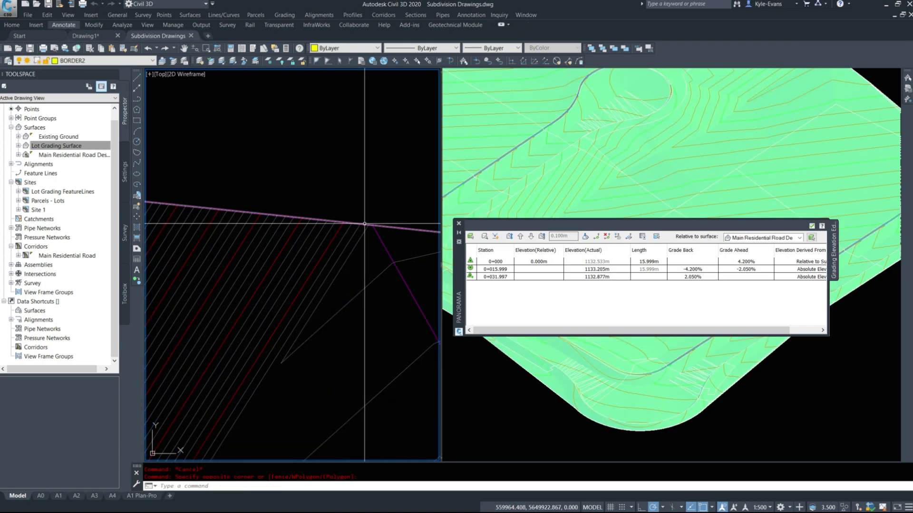
{"action": "left_click", "coordinate": [365, 224]}
{"action": "scroll", "coordinate": [371, 224], "scroll_direction": "down", "scroll_amount": 6}
{"action": "right_click", "coordinate": [341, 185]}
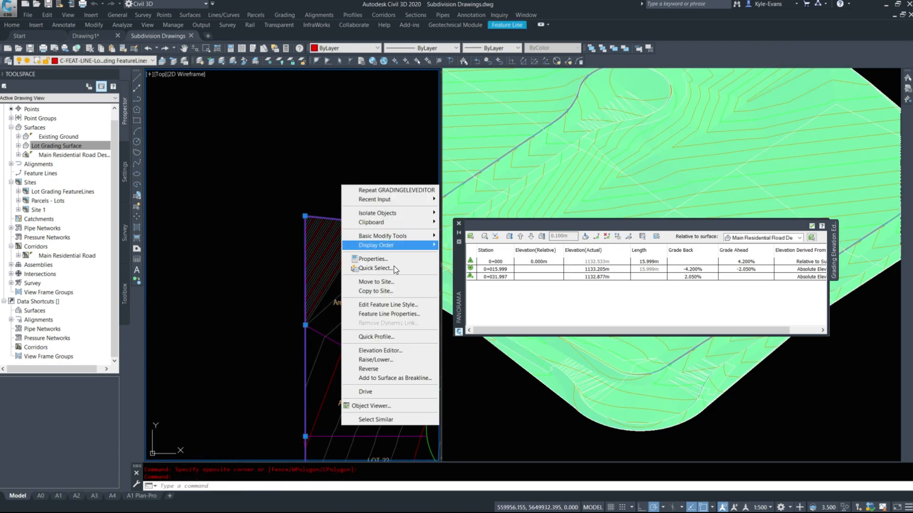
{"action": "left_click", "coordinate": [383, 352]}
{"action": "left_click_drag", "start_coordinate": [511, 219], "coordinate": [514, 79]}
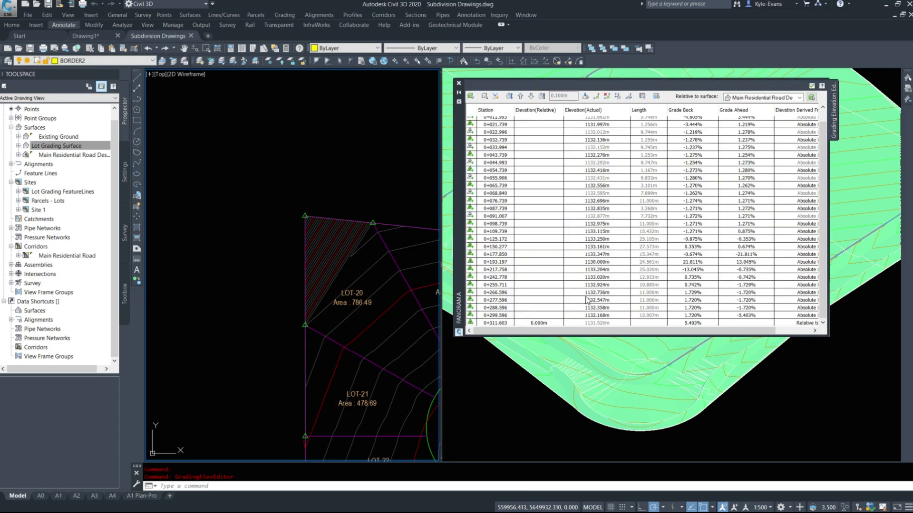
{"action": "left_click", "coordinate": [560, 338]}
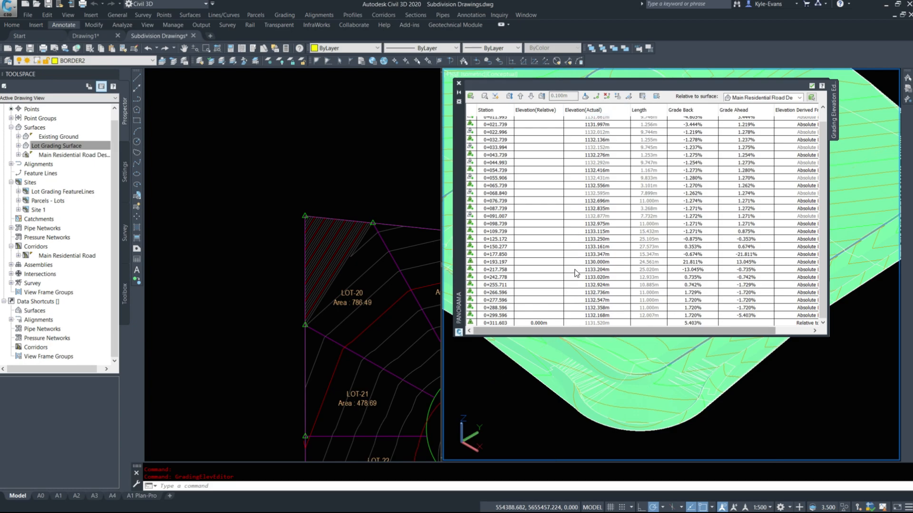
- Set the elevation of the boundary point at lot 20's outer corner, station 0+193.197, to 1133.3 m and close the Elevation Editor
{"action": "left_click", "coordinate": [600, 261]}
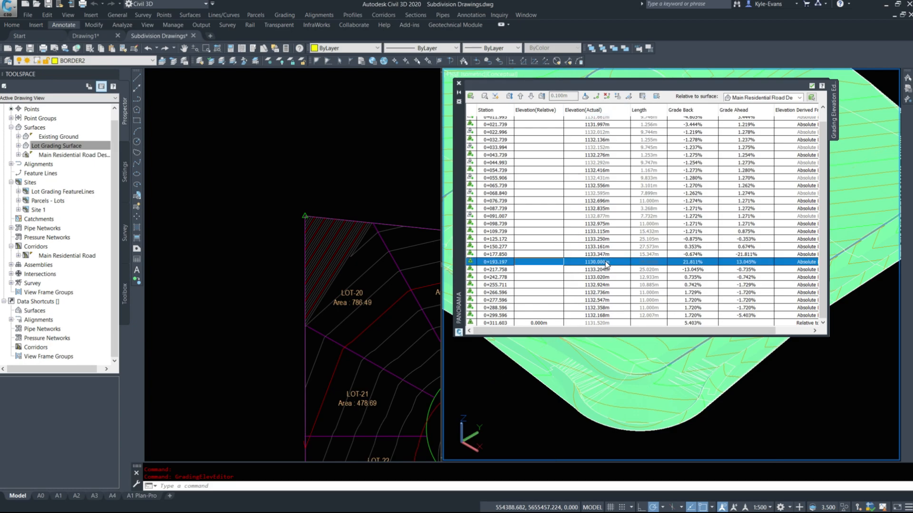
{"action": "left_click", "coordinate": [554, 255]}
{"action": "left_click", "coordinate": [551, 269]}
{"action": "left_click", "coordinate": [552, 256]}
{"action": "left_click", "coordinate": [555, 269]}
{"action": "left_click", "coordinate": [552, 262]}
{"action": "left_click", "coordinate": [626, 262]}
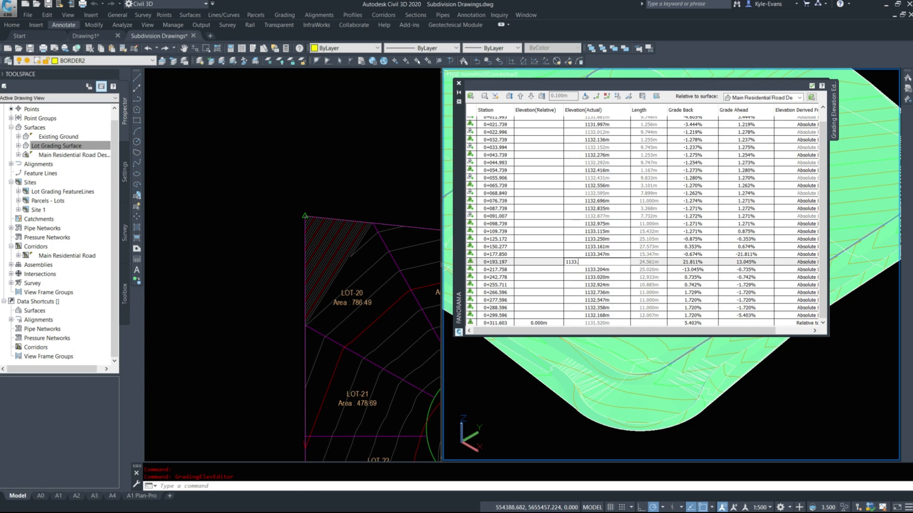
{"action": "type", "text": "1133.3"}
{"action": "key", "text": "Return"}
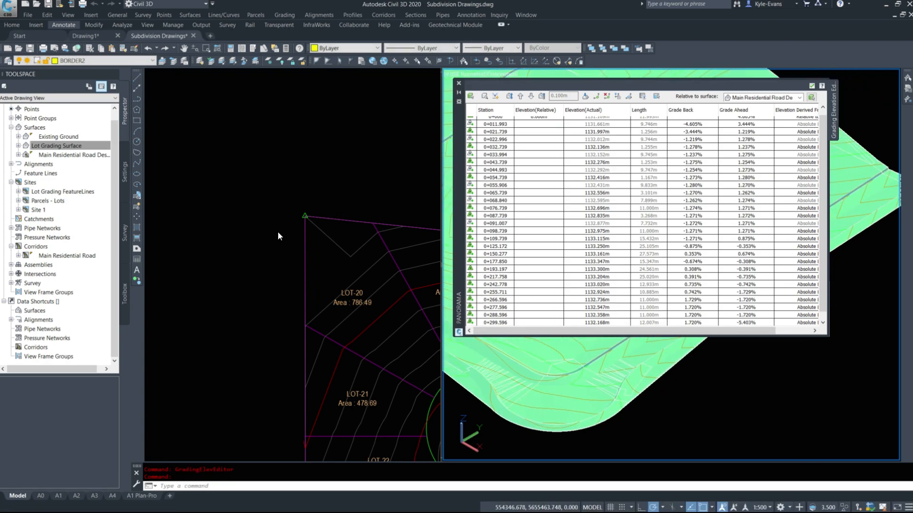
{"action": "left_click", "coordinate": [269, 263]}
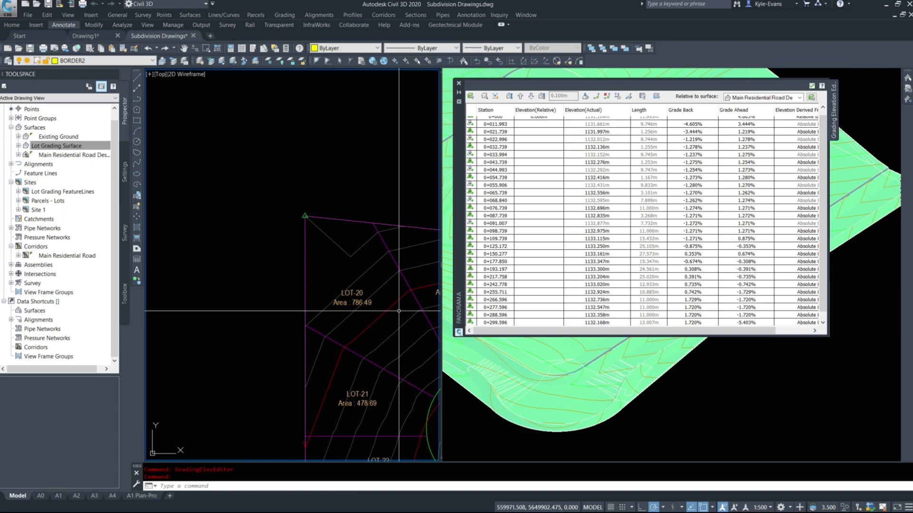
{"action": "left_click", "coordinate": [458, 84]}
- Examine the regraded Lot Grading Surface over the whole subdivision in plan and isometric, including lot 20, the cul-de-sac and the through road
{"action": "scroll", "coordinate": [346, 148], "scroll_direction": "down", "scroll_amount": 5}
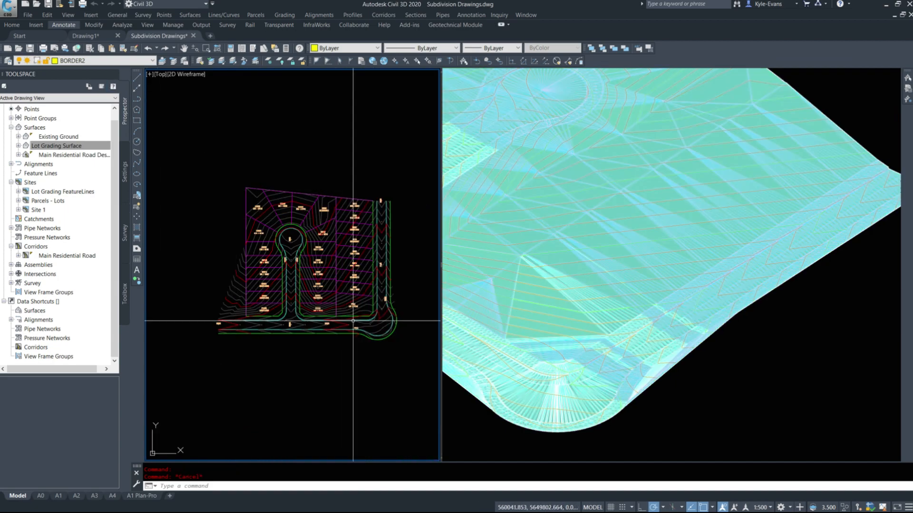
{"action": "middle_click_drag", "start_coordinate": [360, 289], "coordinate": [365, 269]}
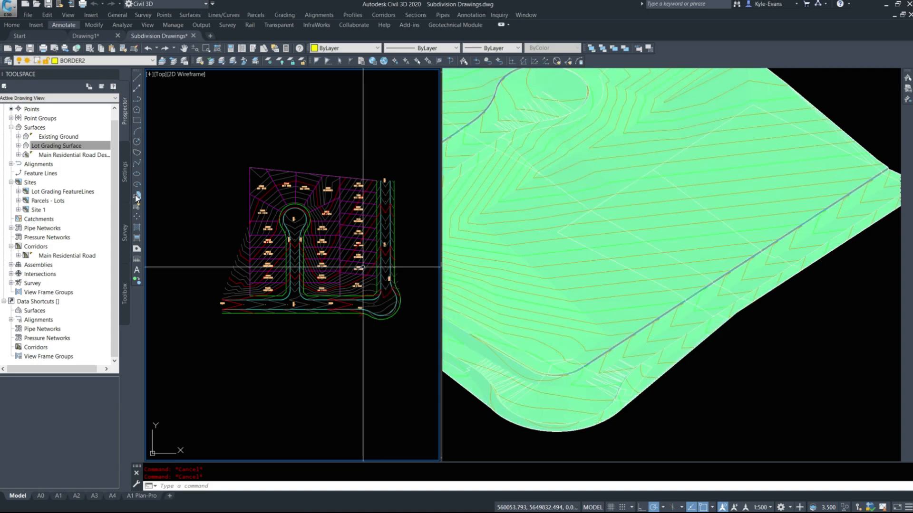
{"action": "scroll", "coordinate": [261, 294], "scroll_direction": "down", "scroll_amount": 5}
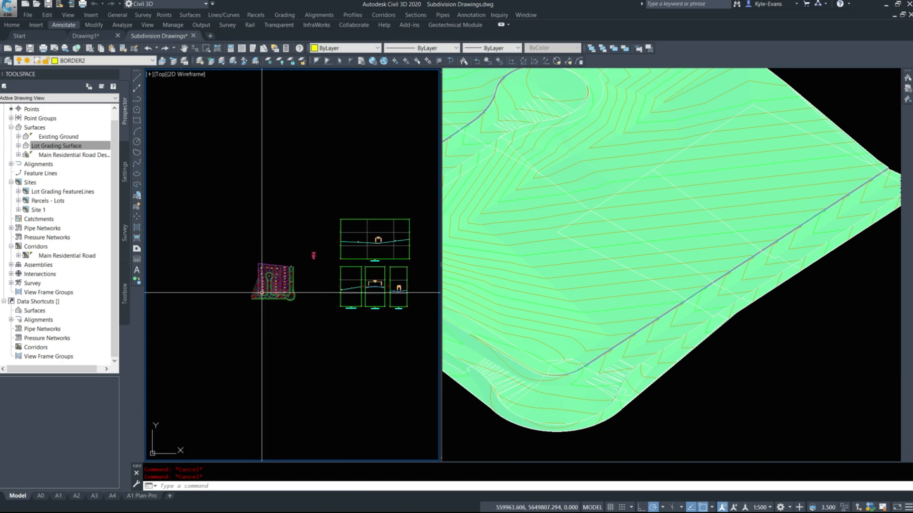
{"action": "middle_click_drag", "start_coordinate": [292, 313], "coordinate": [303, 341]}
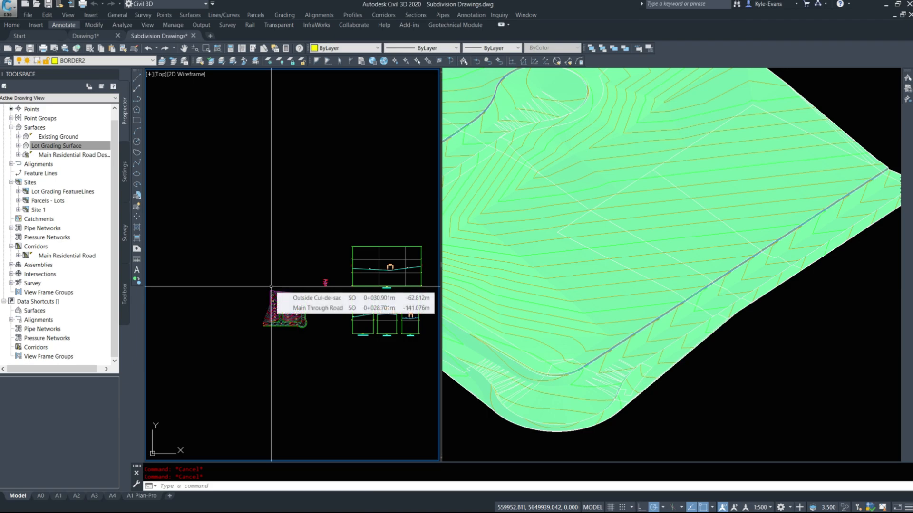
{"action": "left_click", "coordinate": [635, 209]}
{"action": "scroll", "coordinate": [556, 250], "scroll_direction": "down", "scroll_amount": 2}
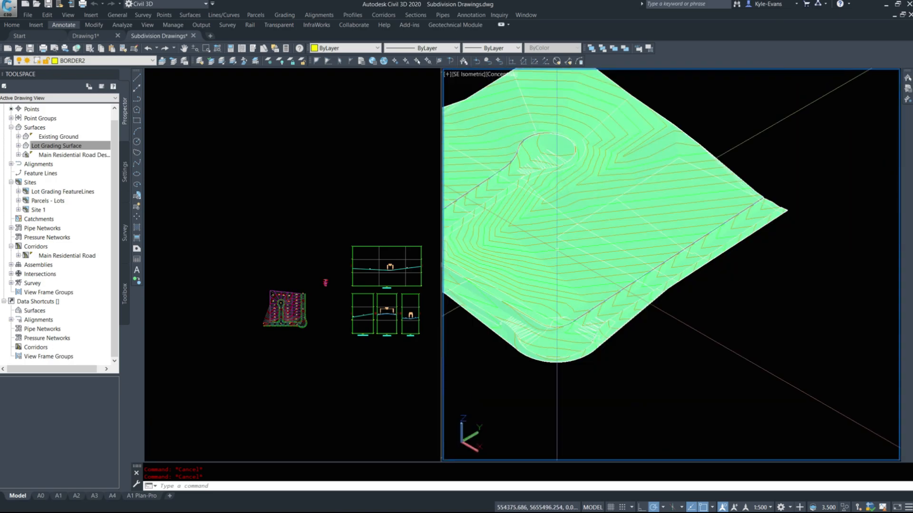
{"action": "middle_click_drag", "start_coordinate": [556, 251], "coordinate": [661, 293]}
{"action": "left_click", "coordinate": [257, 324]}
{"action": "scroll", "coordinate": [269, 348], "scroll_direction": "up", "scroll_amount": 6}
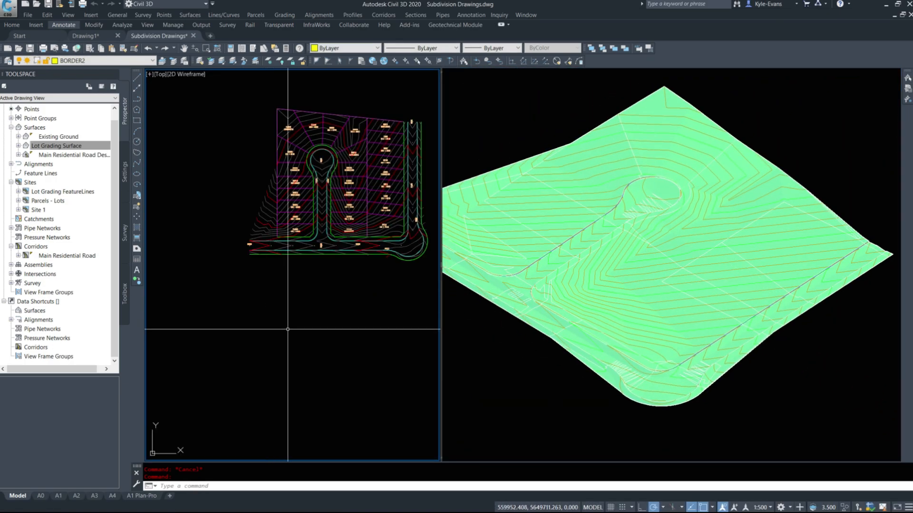
{"action": "scroll", "coordinate": [404, 116], "scroll_direction": "up", "scroll_amount": 2}
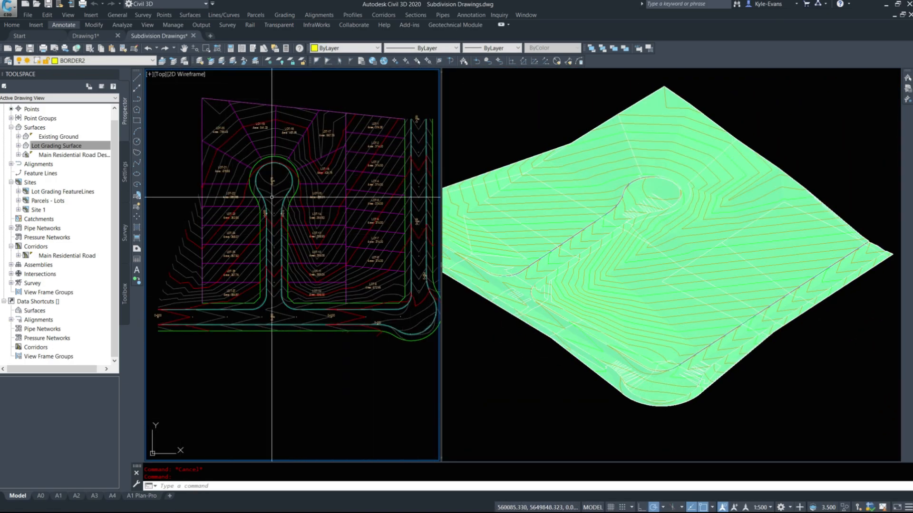
{"action": "mouse_move", "coordinate": [324, 121]}
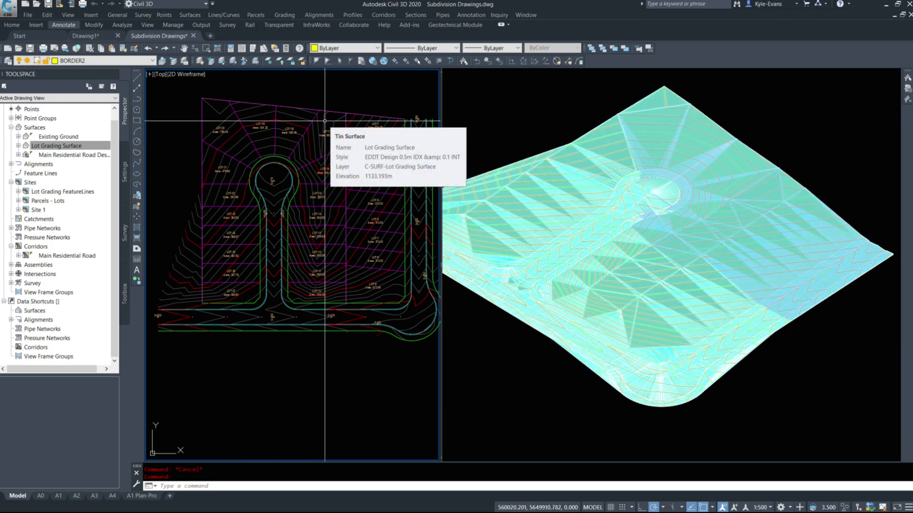
{"action": "middle_click_drag", "start_coordinate": [373, 276], "coordinate": [371, 314]}
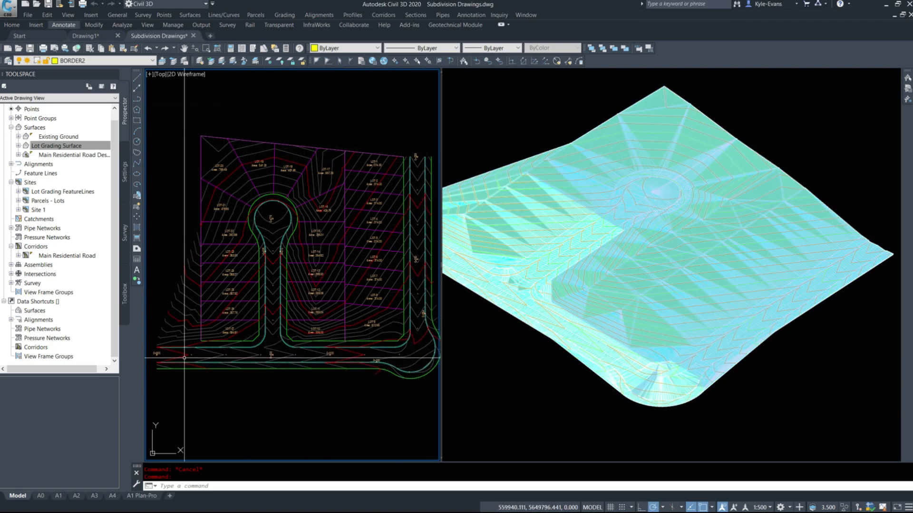
{"action": "middle_click_drag", "start_coordinate": [341, 300], "coordinate": [344, 301]}
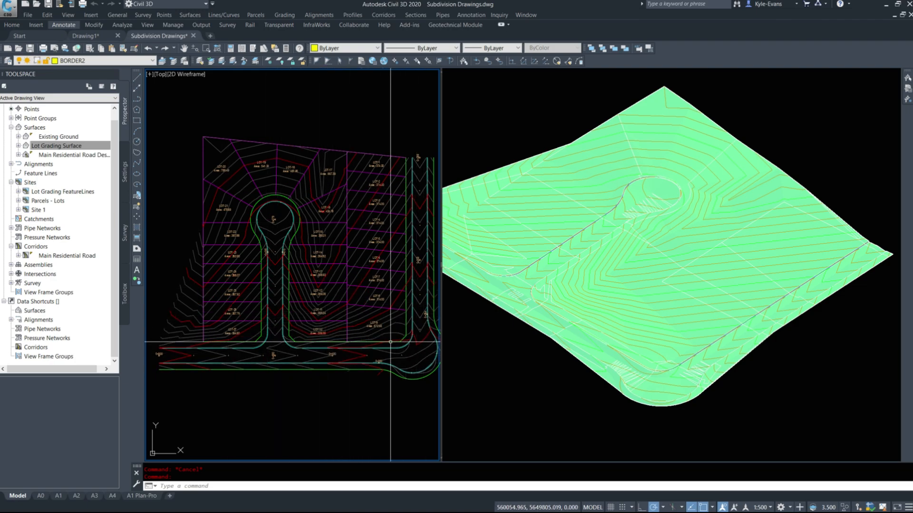
{"action": "middle_click_drag", "start_coordinate": [402, 366], "coordinate": [320, 344]}
{"action": "middle_click_drag", "start_coordinate": [216, 343], "coordinate": [302, 336]}
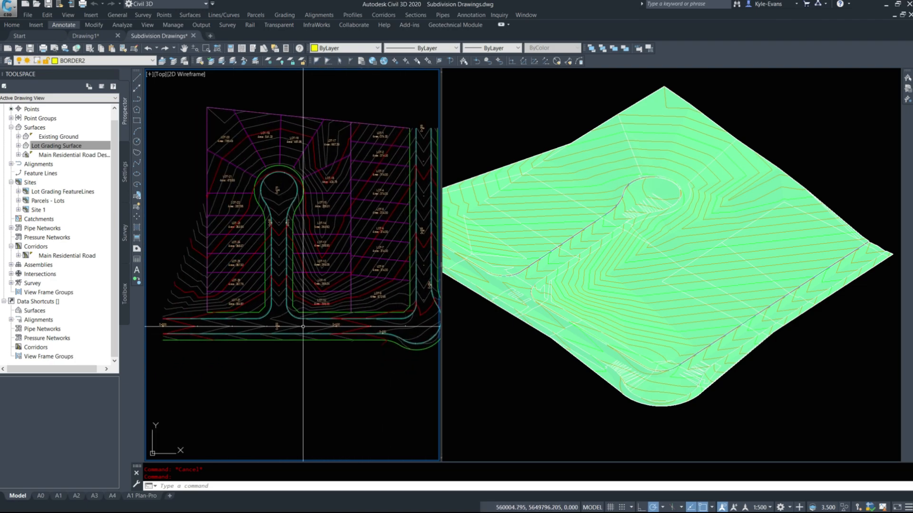